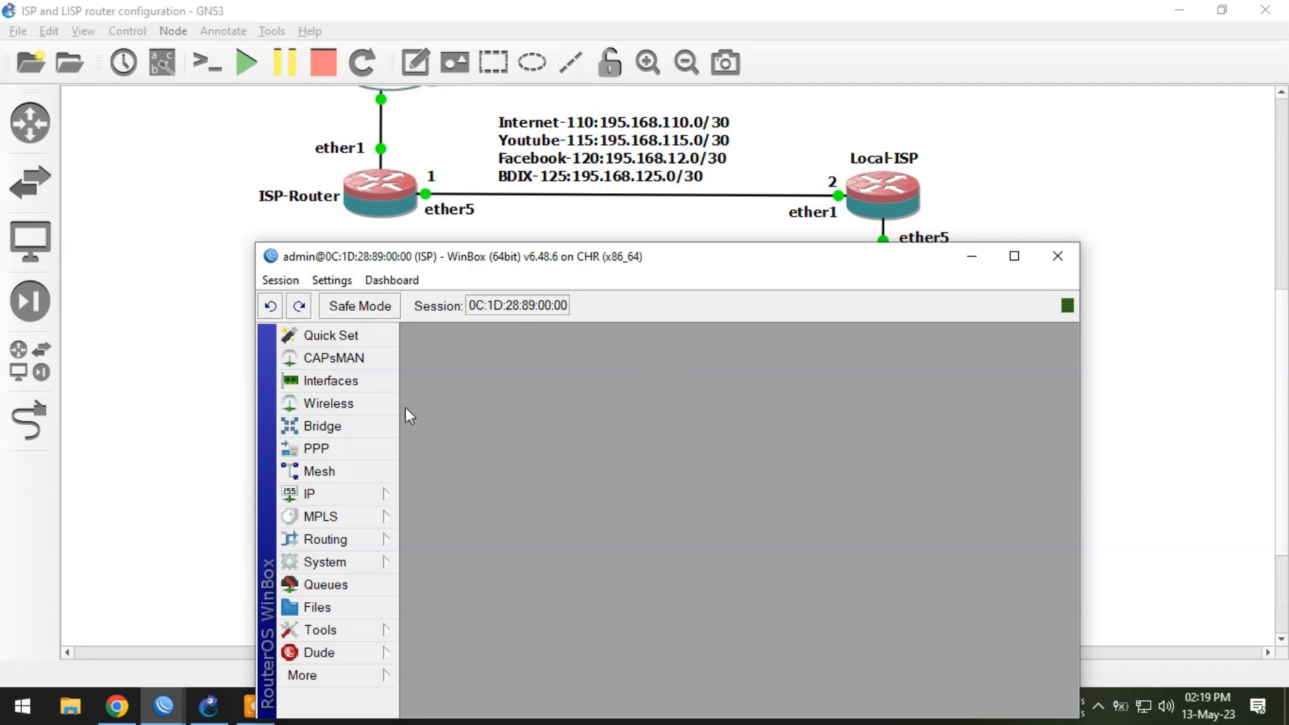
Create a VLAN interface named 110-Internet with VLAN ID 110 on ether5 of the ISP router.
{"action": "left_click", "coordinate": [336, 380]}
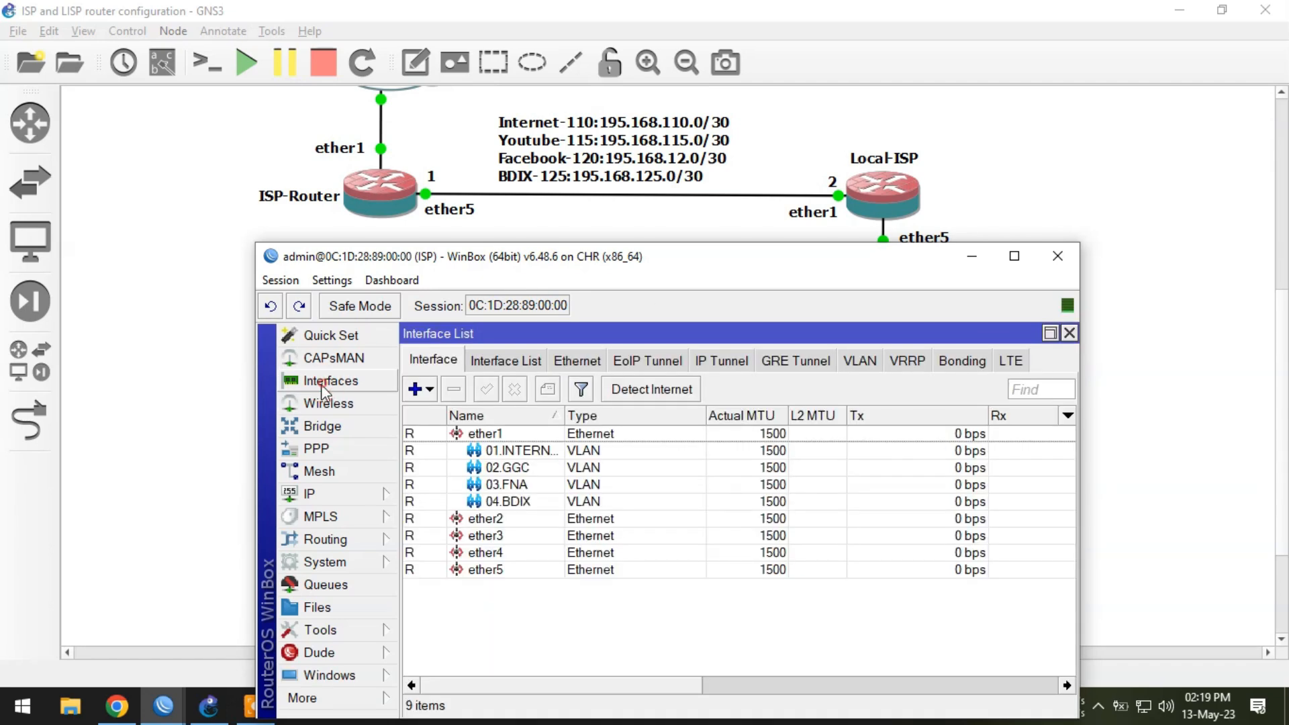
{"action": "left_click", "coordinate": [866, 362]}
{"action": "left_click", "coordinate": [415, 389]}
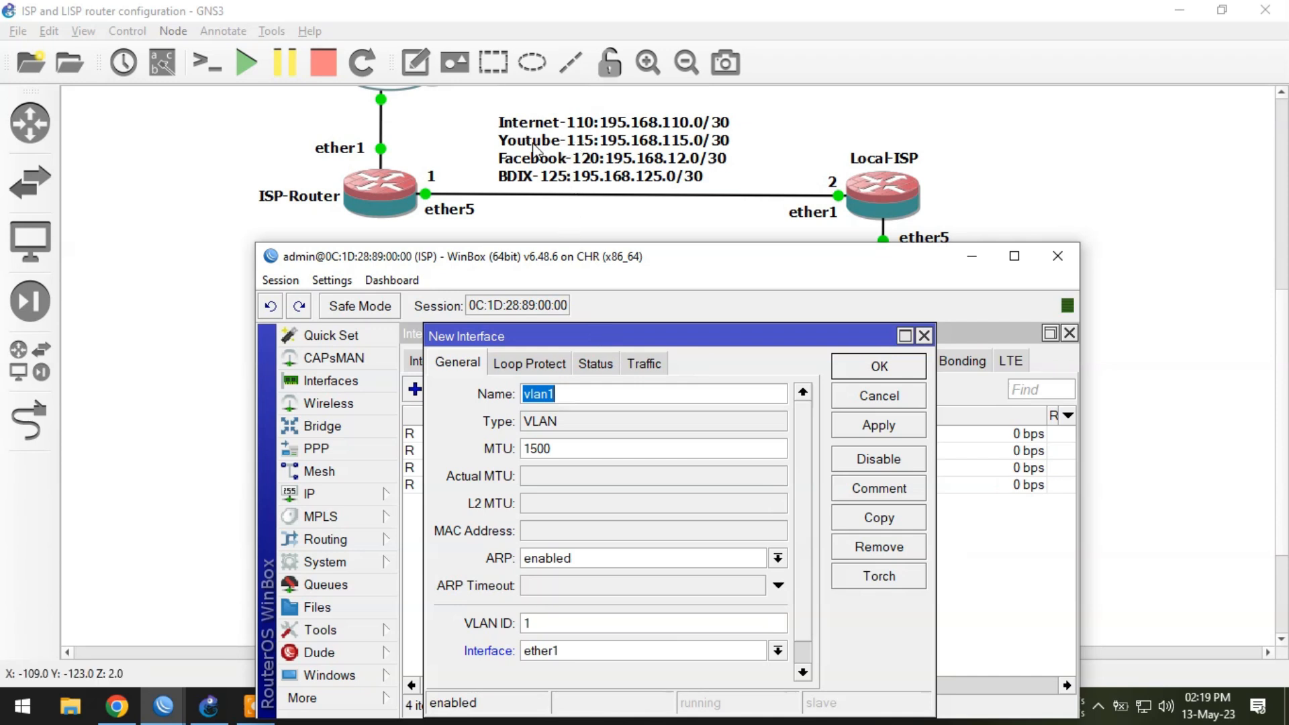
{"action": "type", "text": "110-Internet"}
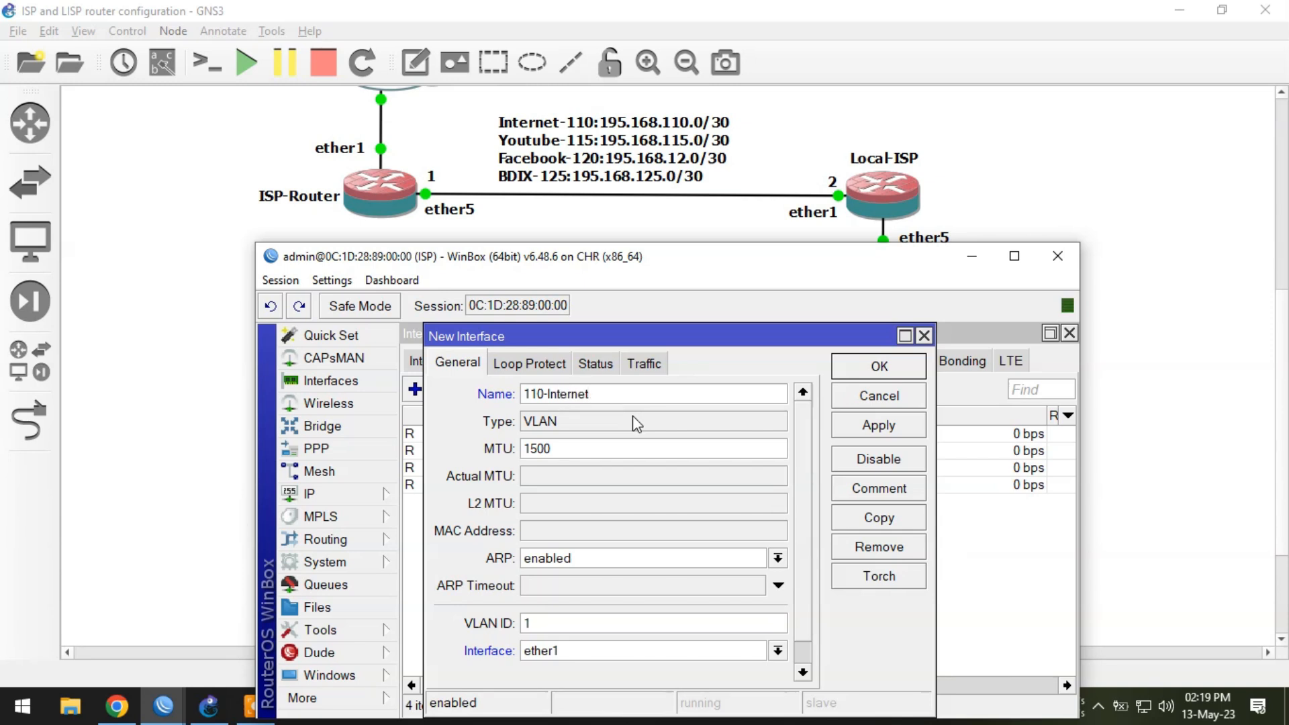
{"action": "left_click", "coordinate": [592, 624]}
{"action": "type", "text": "10"}
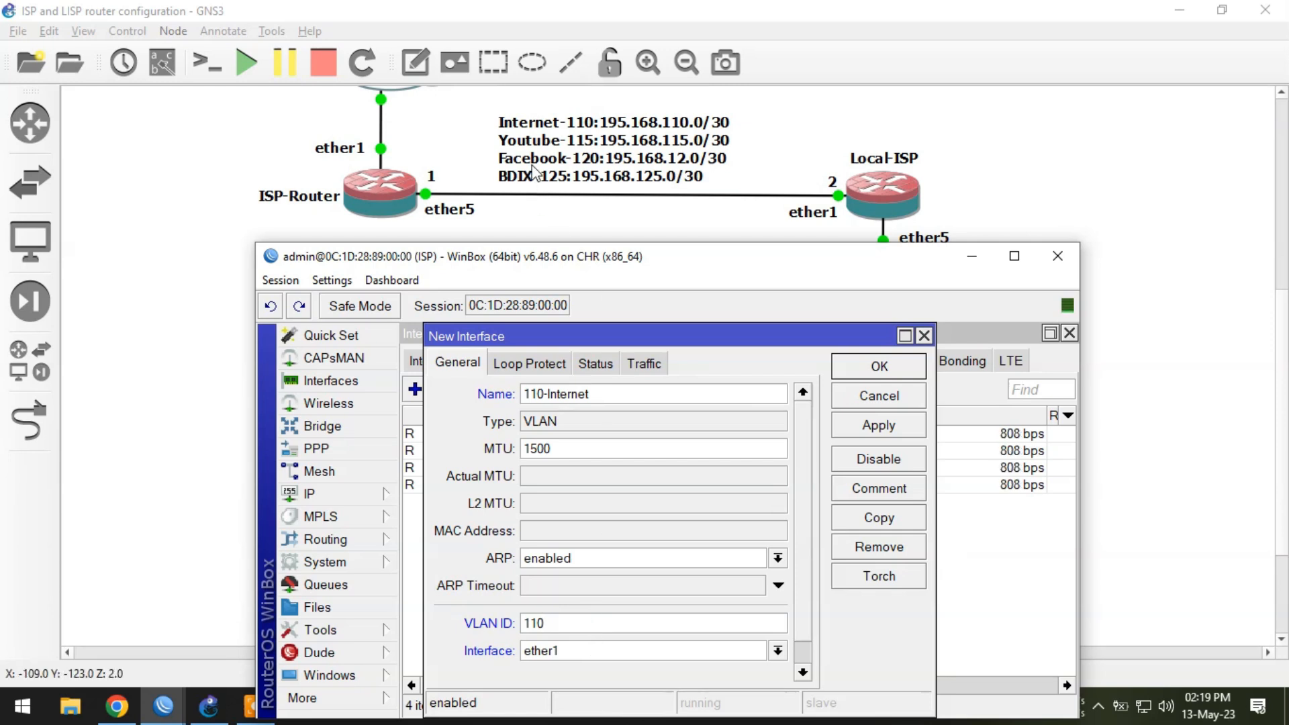
{"action": "left_click", "coordinate": [566, 648]}
{"action": "left_click", "coordinate": [558, 625]}
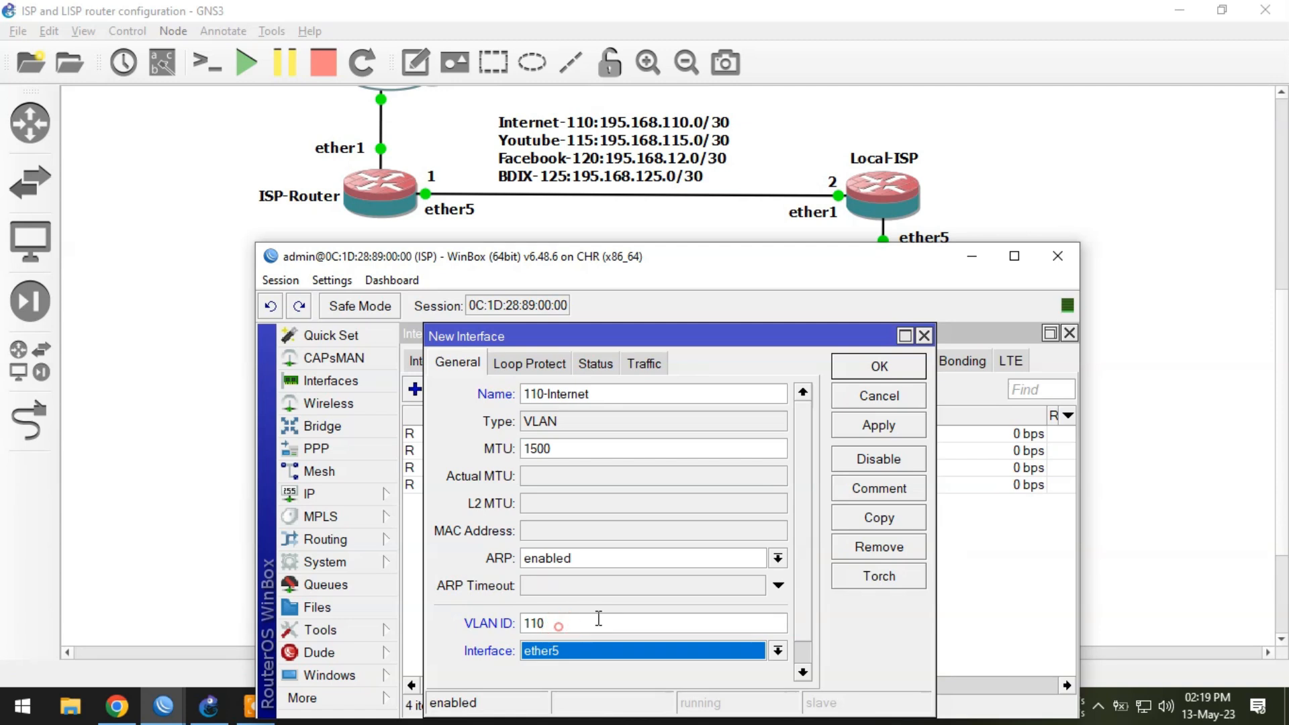
{"action": "left_click", "coordinate": [879, 367]}
Create a VLAN interface named 115-youtube with VLAN ID 115 on ether5.
{"action": "left_click", "coordinate": [414, 389]}
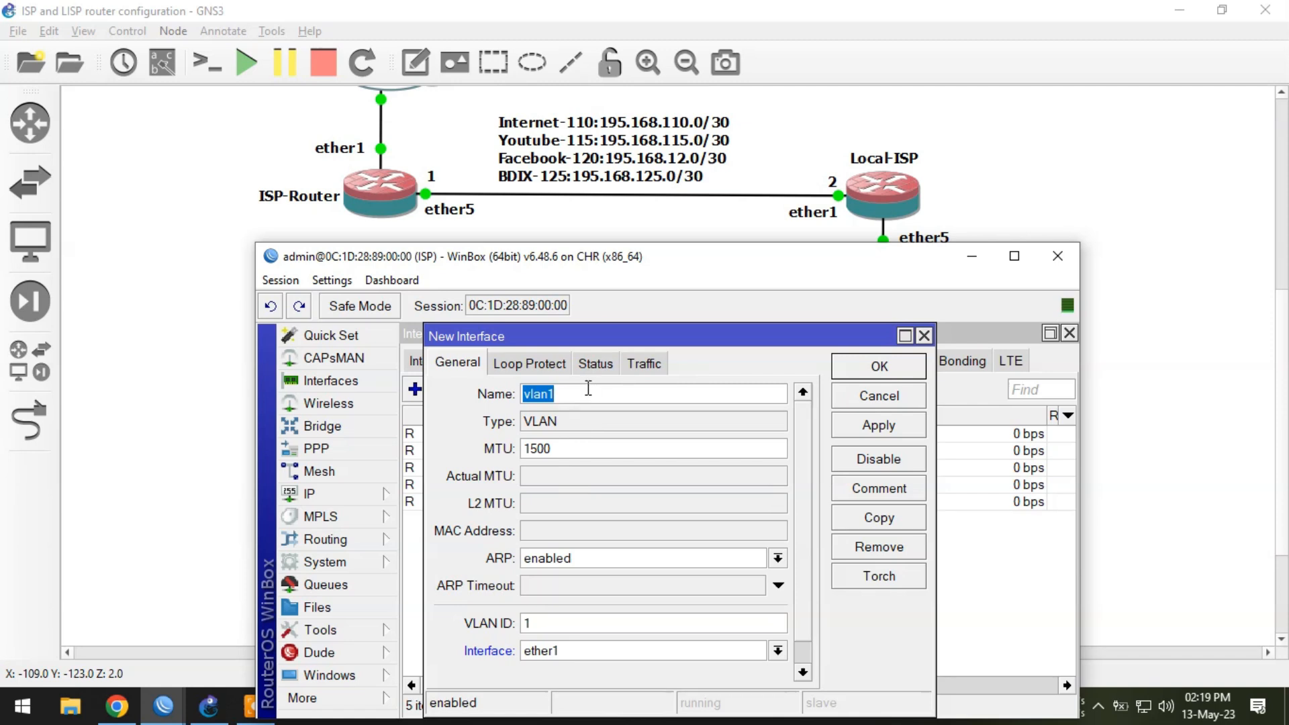
{"action": "type", "text": "115-youtube"}
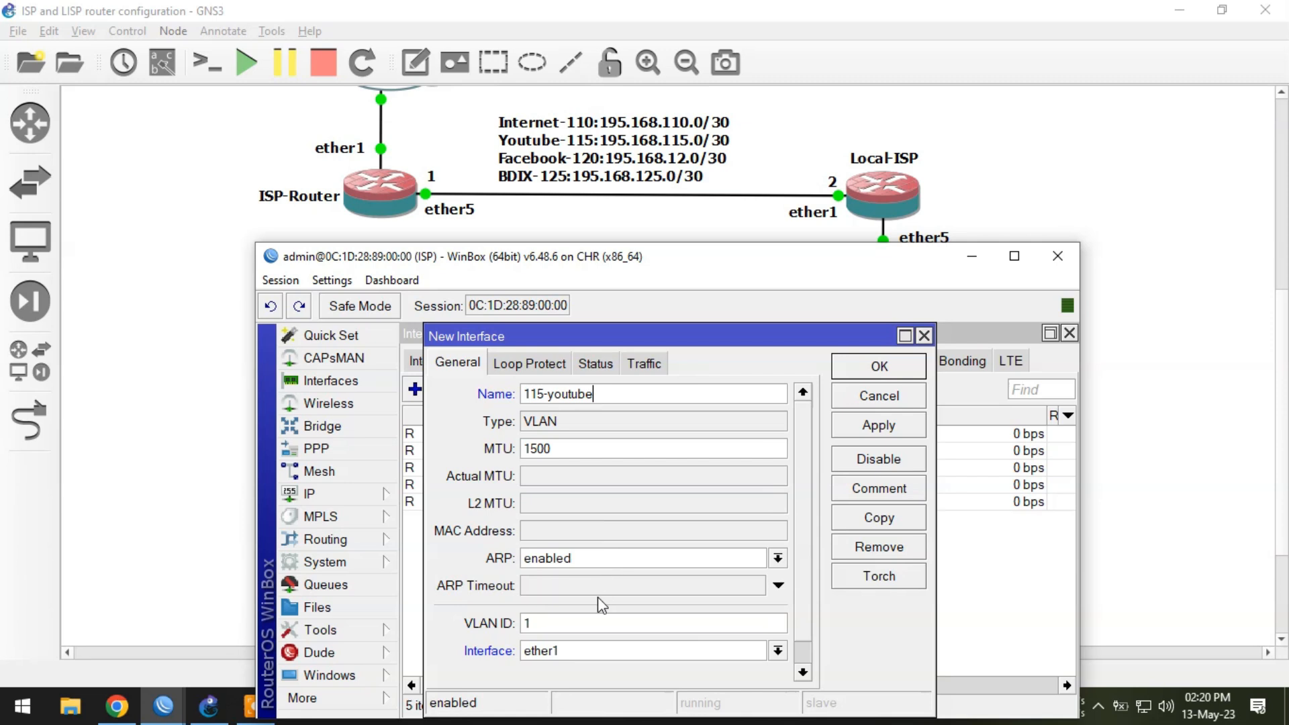
{"action": "left_click", "coordinate": [582, 652]}
{"action": "left_click", "coordinate": [558, 630]}
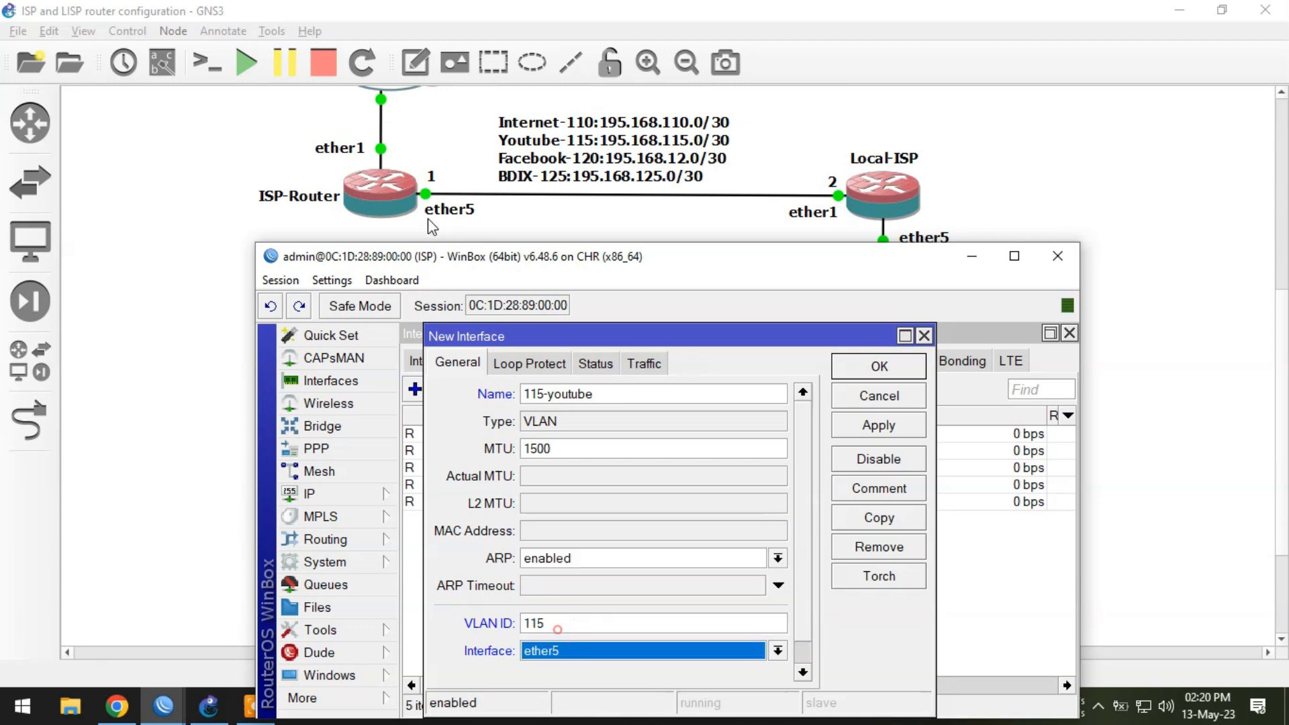
{"action": "left_click", "coordinate": [880, 369]}
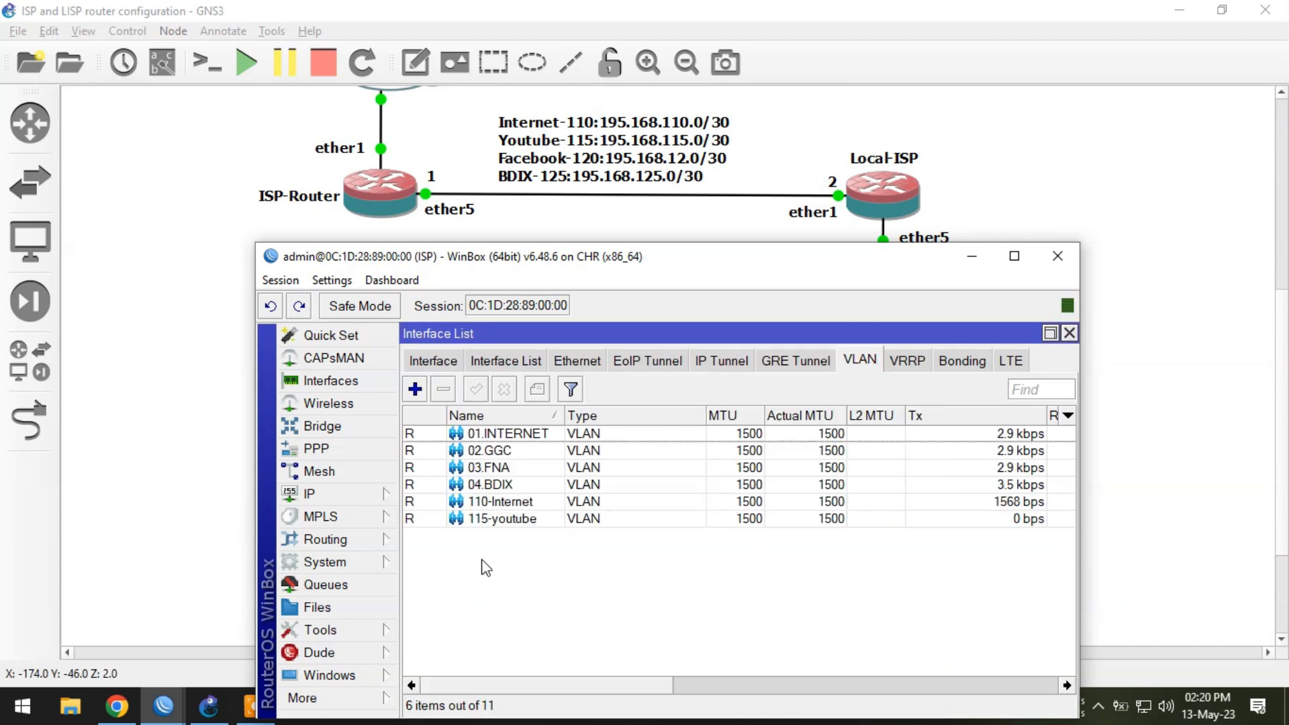
Create a VLAN interface named 120-Facebook with VLAN ID 120 on ether5.
{"action": "left_click", "coordinate": [415, 390]}
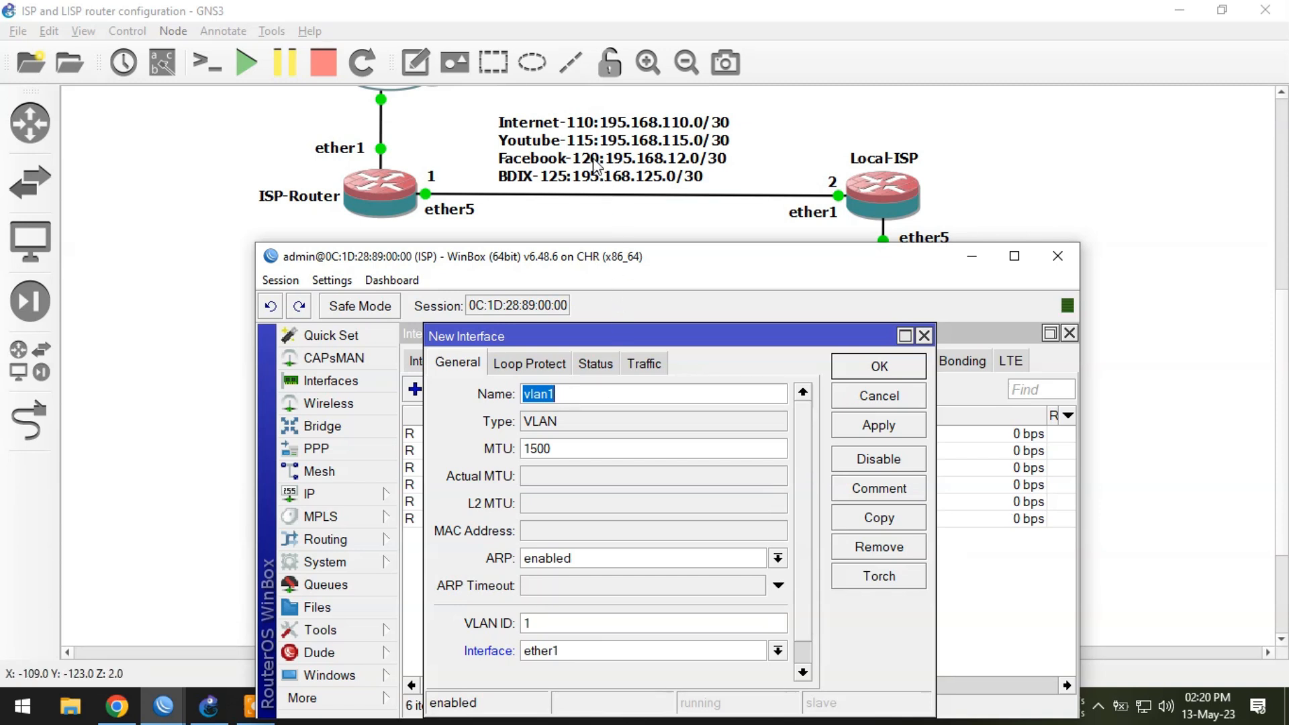
{"action": "type", "text": "120-Facebook"}
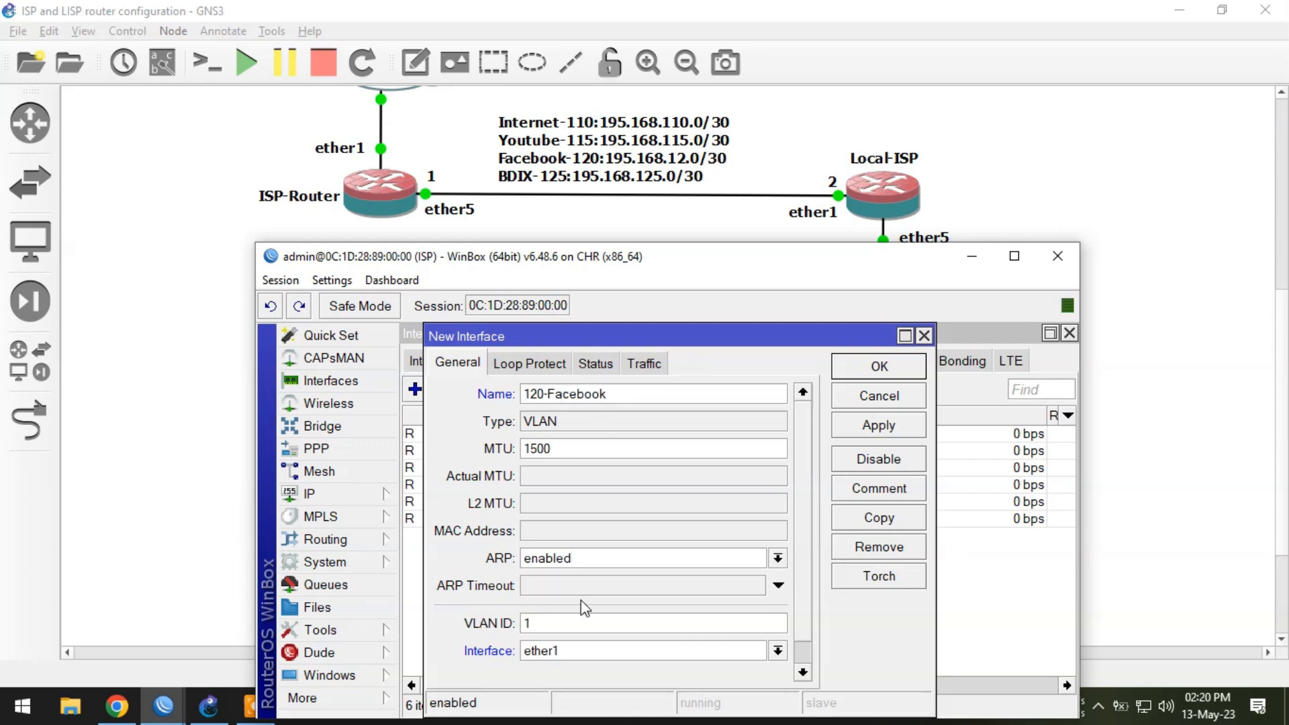
{"action": "left_click", "coordinate": [581, 621]}
{"action": "left_click", "coordinate": [591, 651]}
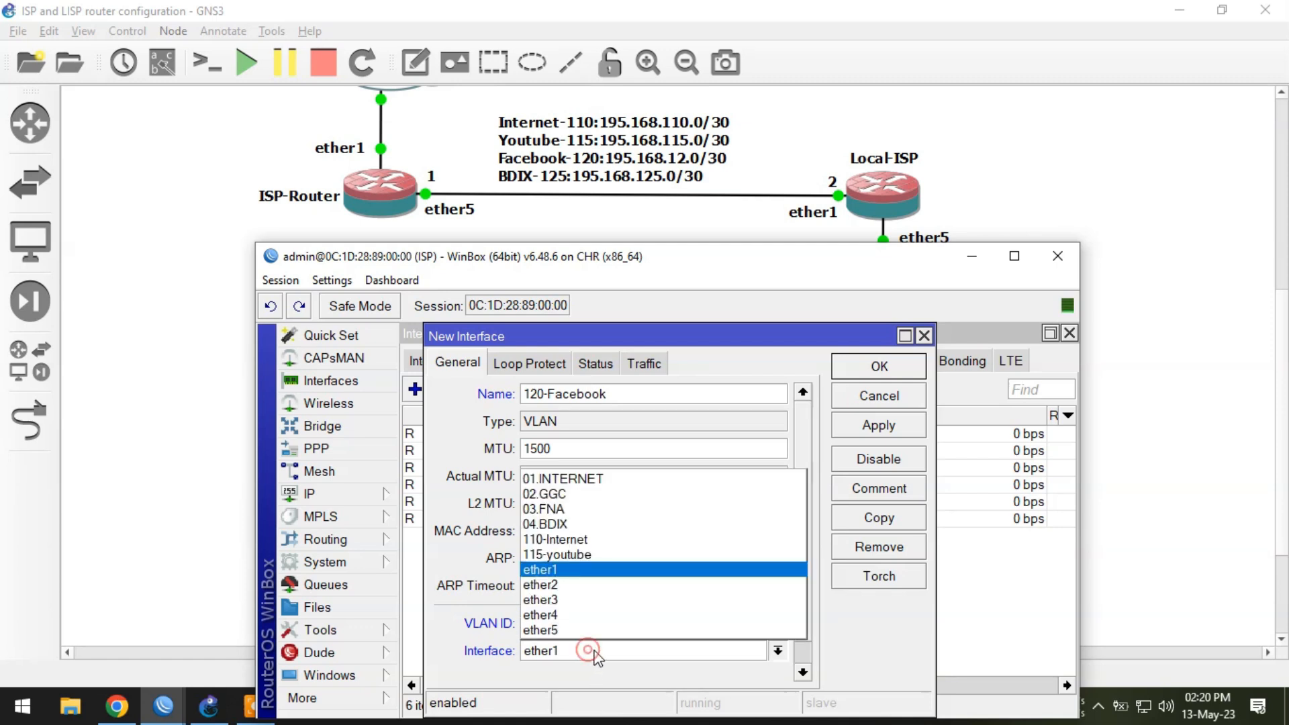
{"action": "left_click", "coordinate": [564, 630]}
{"action": "left_click", "coordinate": [880, 366]}
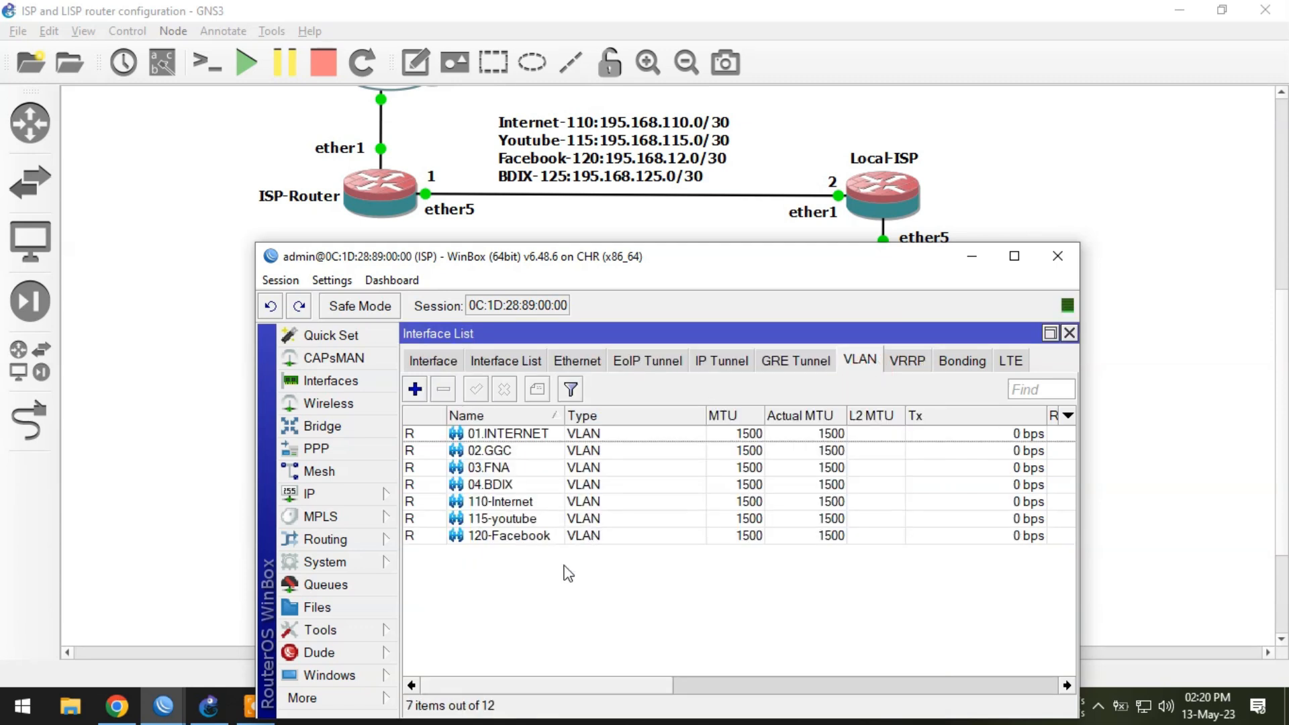
Create a VLAN interface named 125-Bdix with VLAN ID 125 on ether5, and check the four new VLANs.
{"action": "left_click", "coordinate": [415, 389]}
{"action": "key", "text": "BackSpace"}
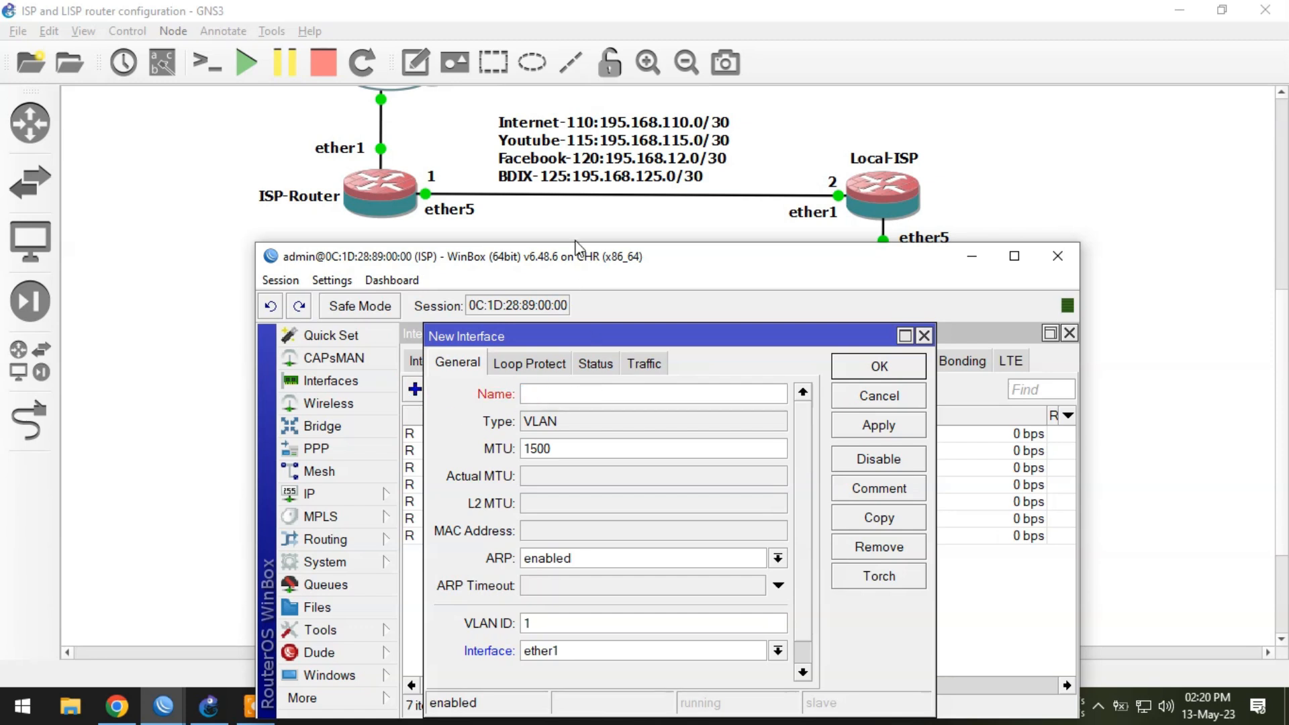
{"action": "type", "text": "125-Bdix"}
{"action": "left_click", "coordinate": [570, 624]}
{"action": "type", "text": "25"}
{"action": "left_click", "coordinate": [550, 652]}
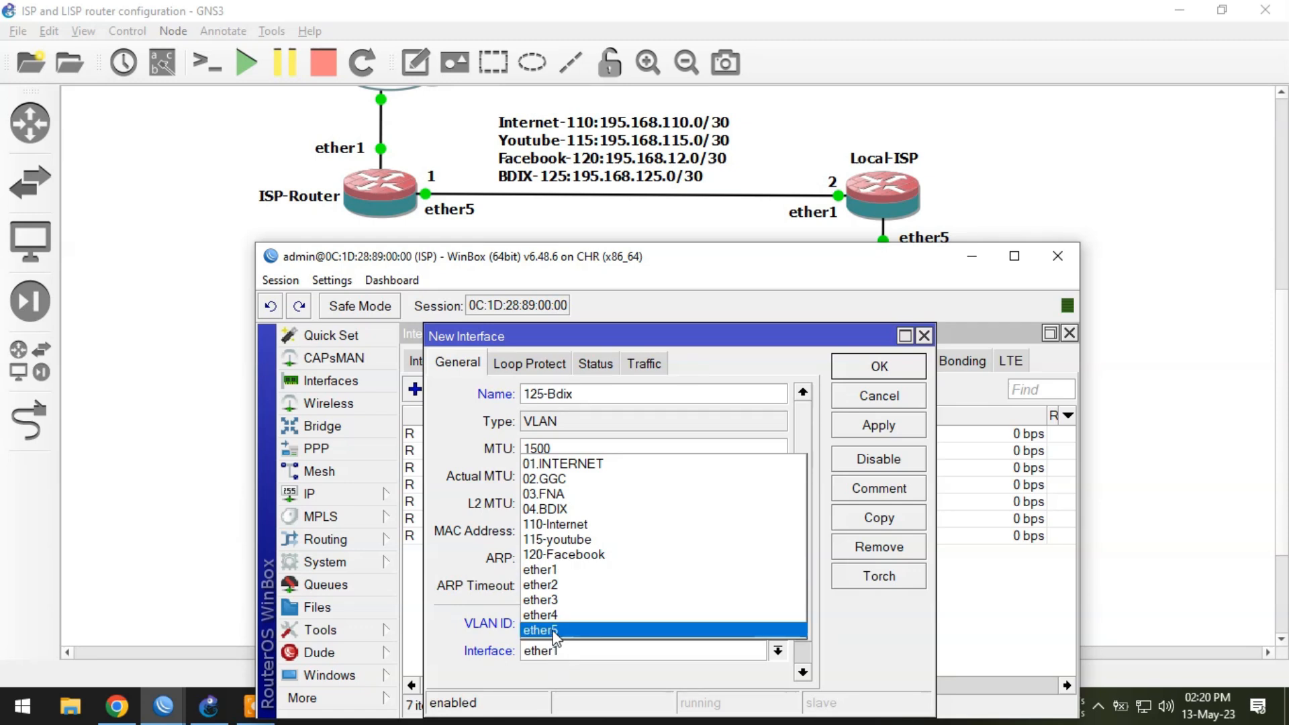
{"action": "left_click", "coordinate": [554, 631]}
{"action": "left_click", "coordinate": [878, 367]}
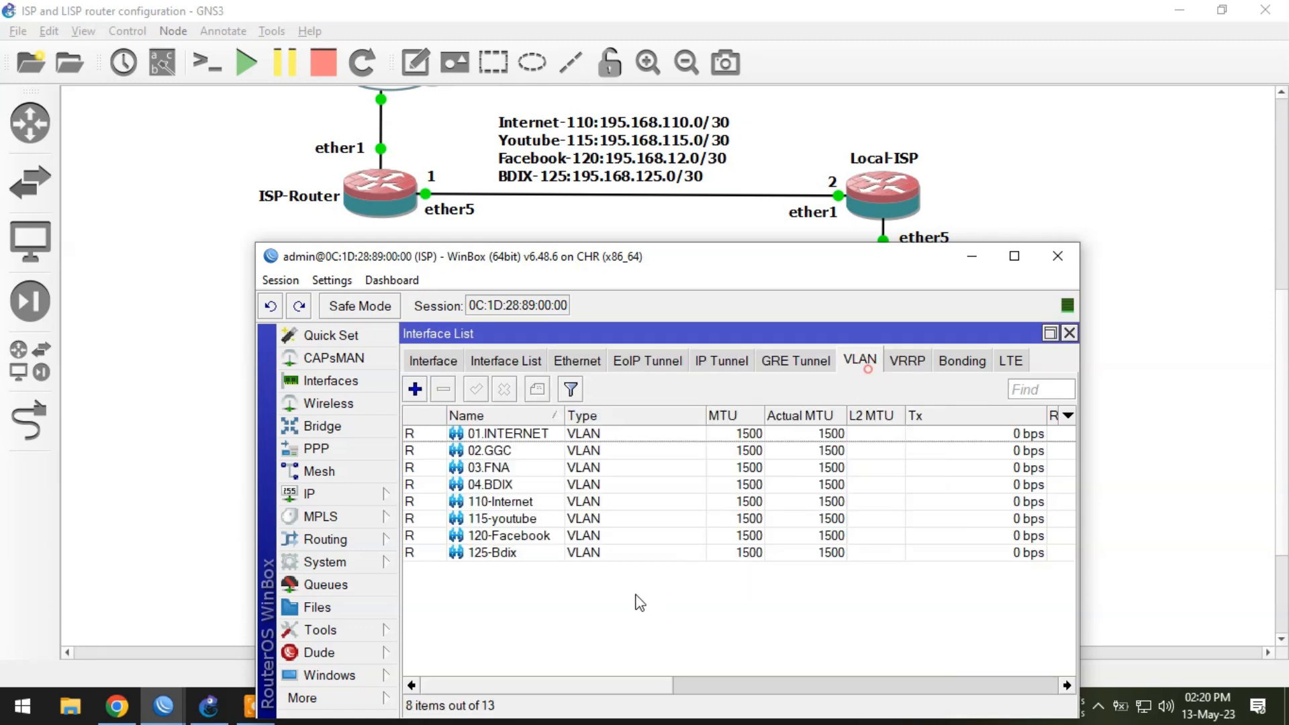
{"action": "left_click", "coordinate": [508, 502]}
{"action": "left_click", "coordinate": [501, 552], "text": "shift"}
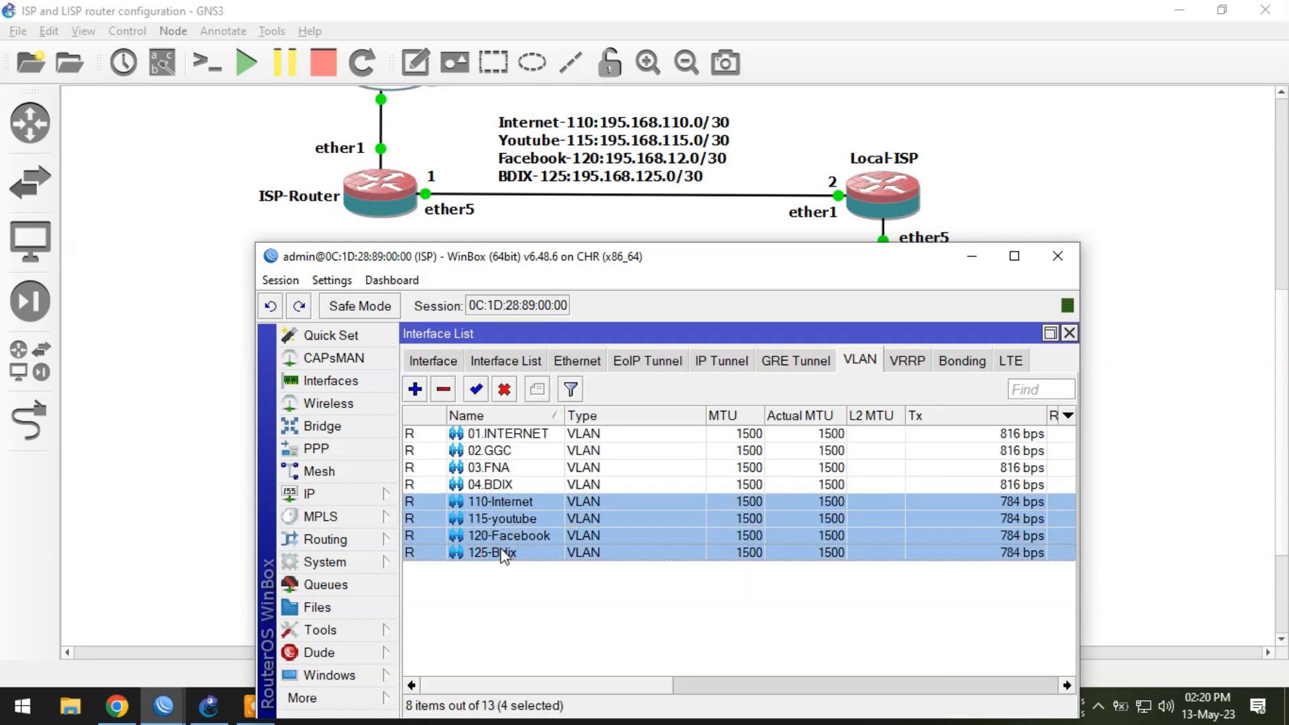
{"action": "left_click", "coordinate": [518, 578]}
Assign the IP address 195.168.110.1/30 to the 110-Internet VLAN interface.
{"action": "left_click", "coordinate": [340, 494]}
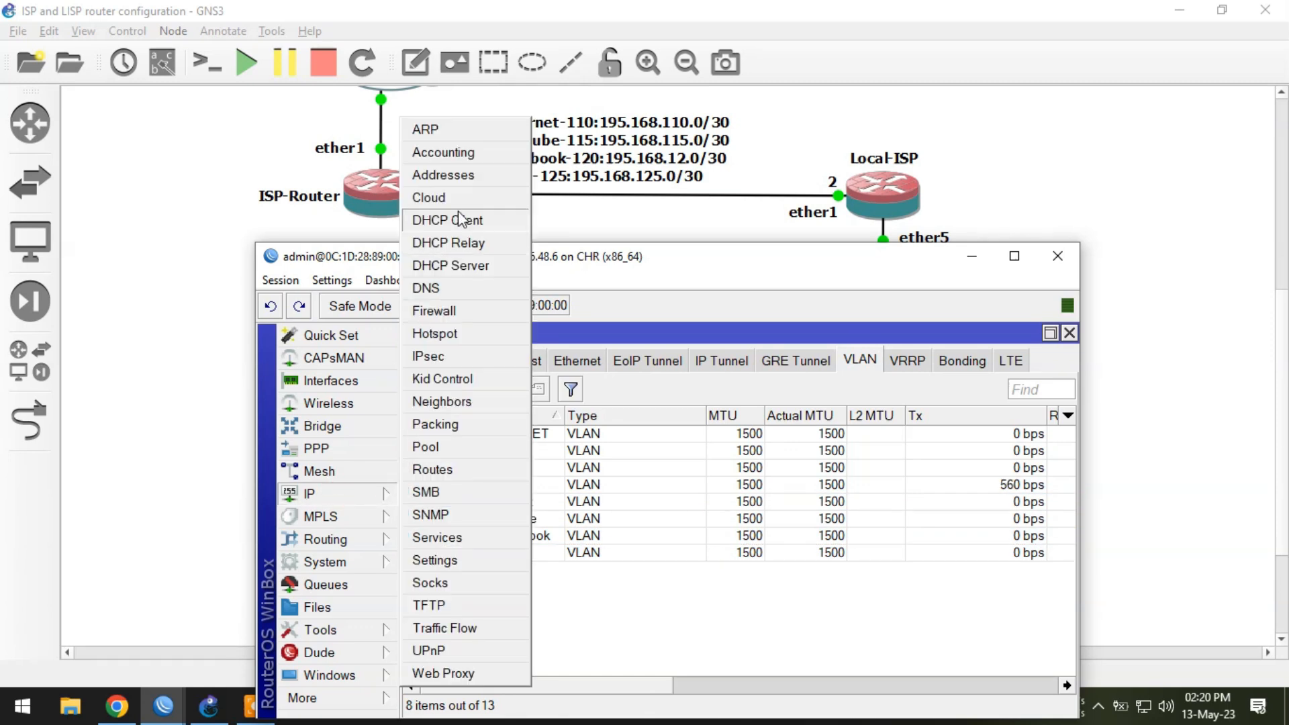
{"action": "left_click", "coordinate": [446, 175]}
{"action": "left_click", "coordinate": [487, 404]}
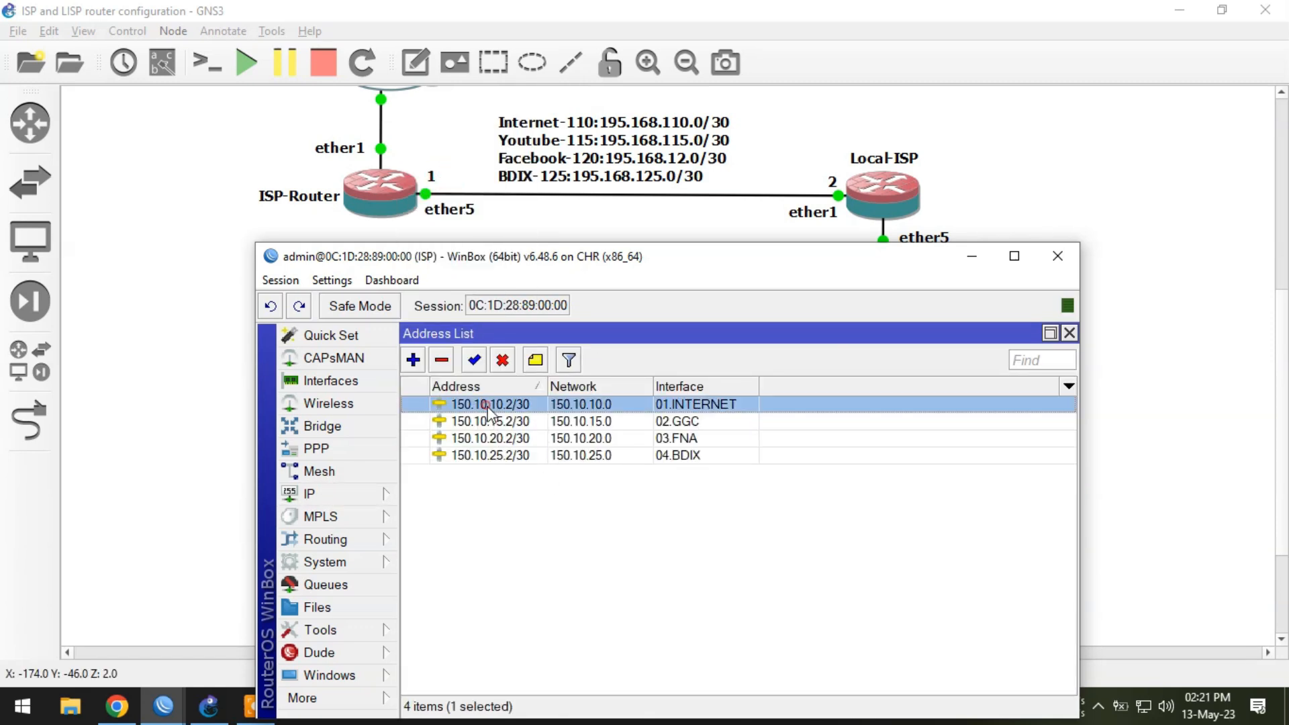
{"action": "left_click", "coordinate": [492, 456], "text": "shift"}
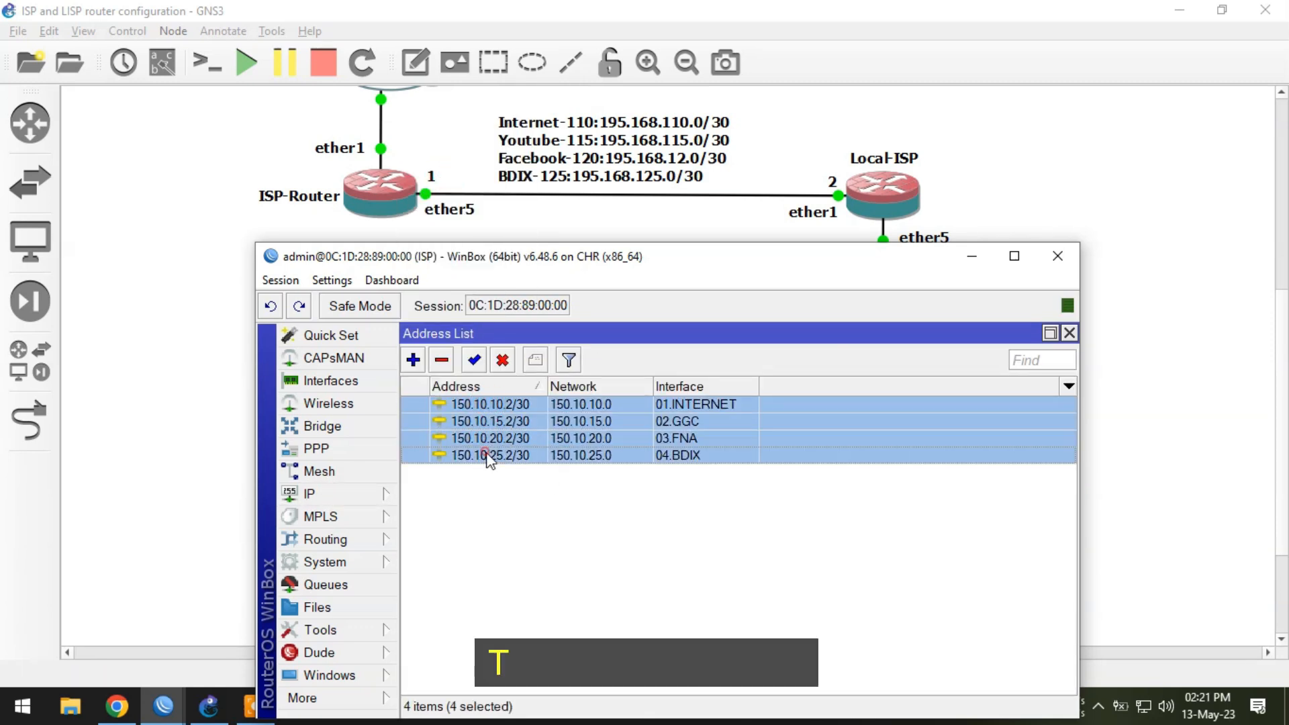
{"action": "left_click", "coordinate": [512, 507]}
{"action": "left_click", "coordinate": [413, 360]}
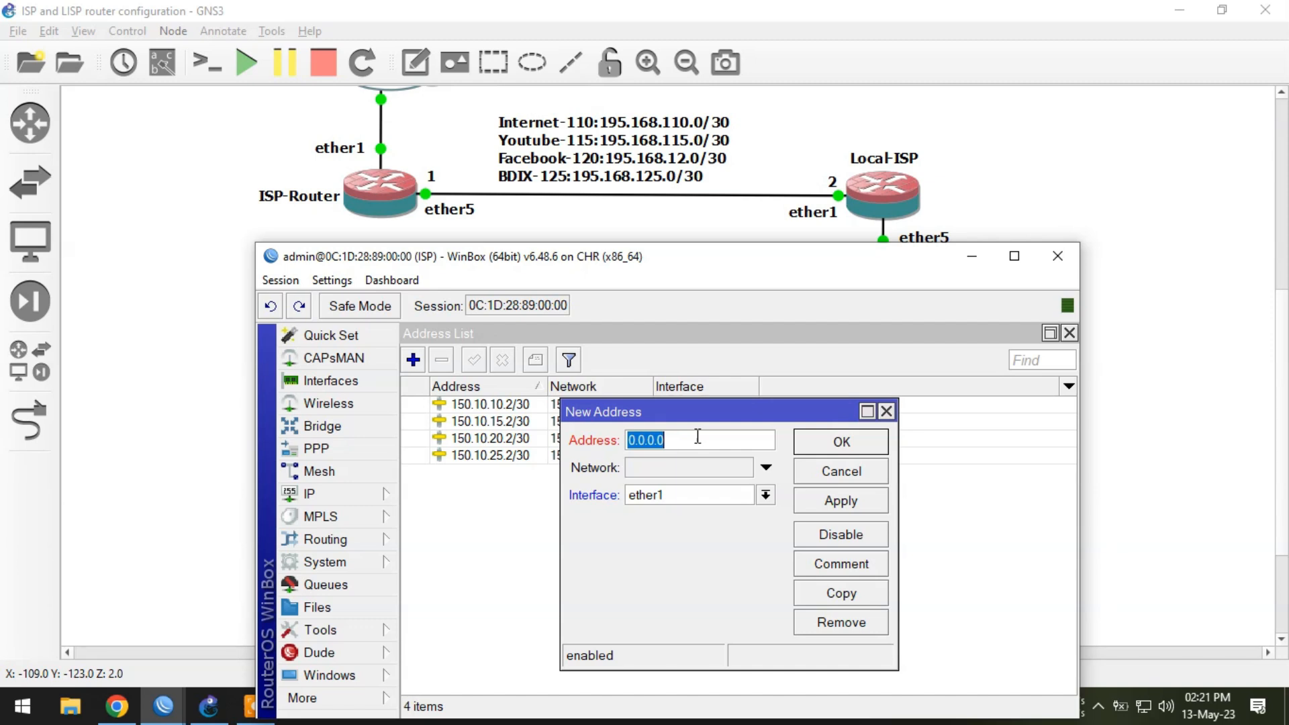
{"action": "type", "text": "195.168.11"}
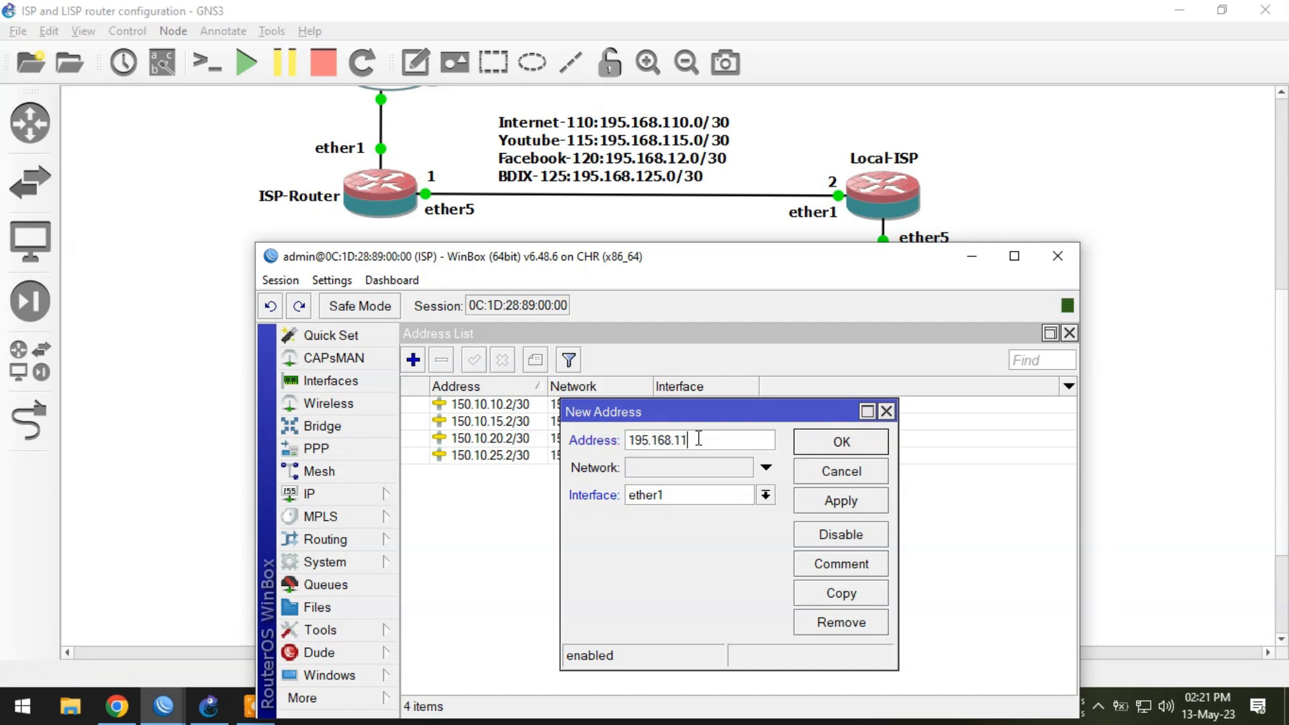
{"action": "type", "text": "0.1"}
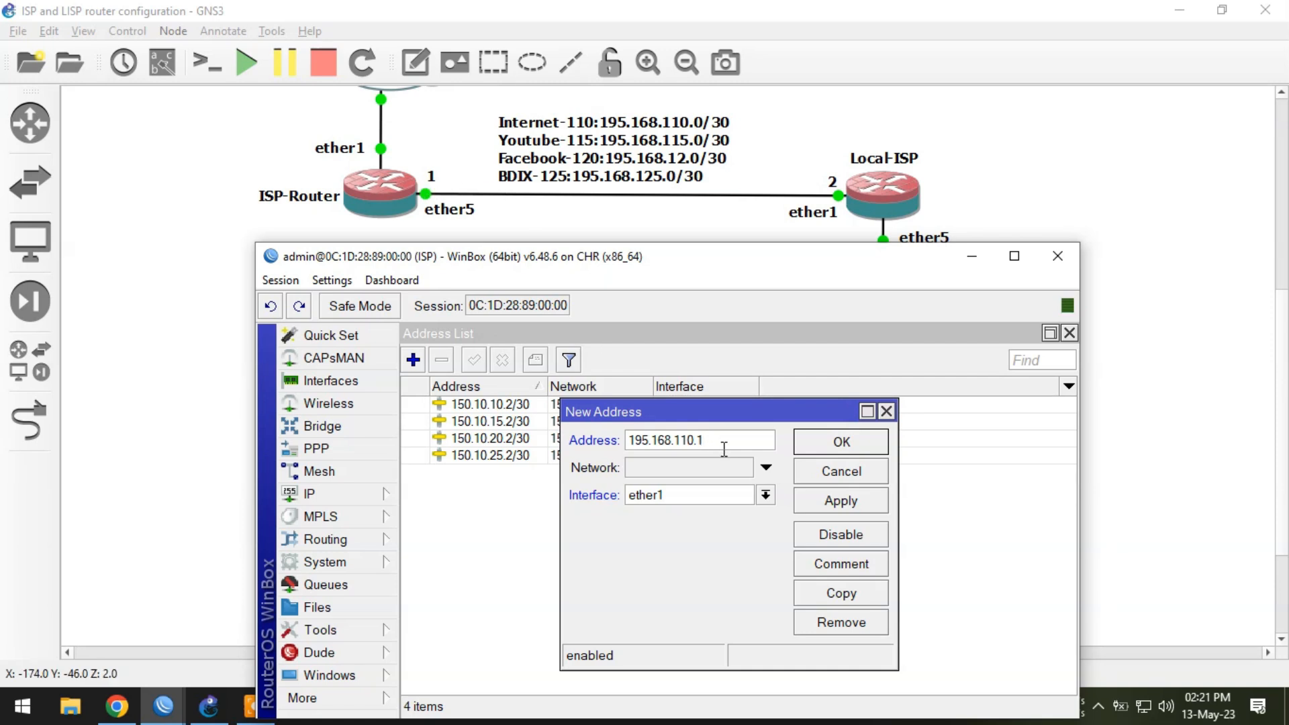
{"action": "type", "text": "/30"}
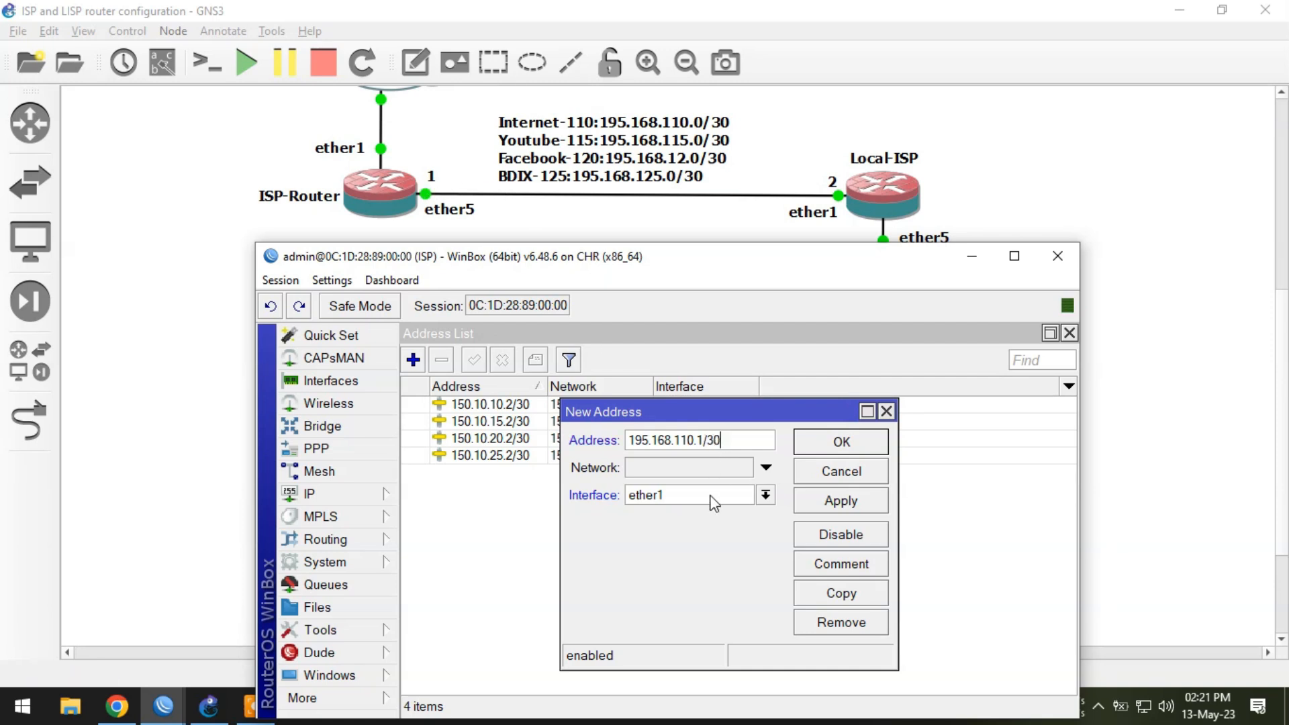
{"action": "left_click", "coordinate": [715, 502]}
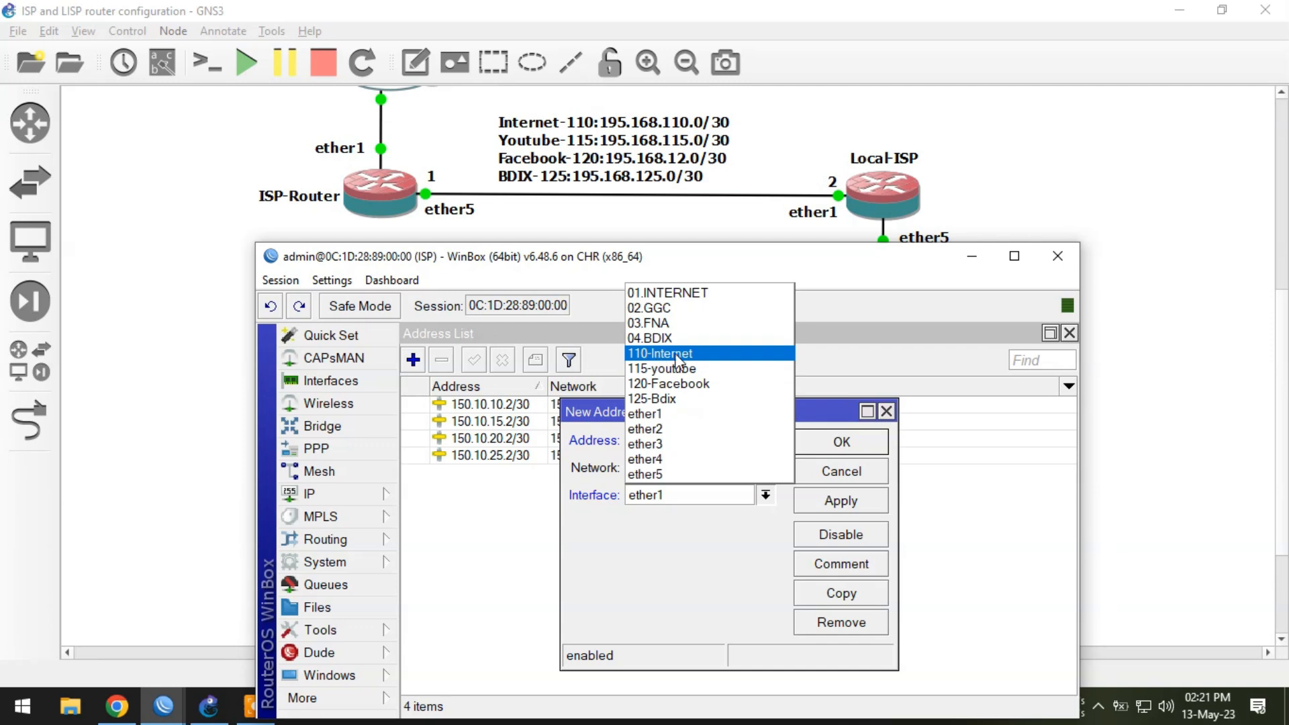
{"action": "left_click", "coordinate": [649, 354]}
{"action": "left_click", "coordinate": [865, 449]}
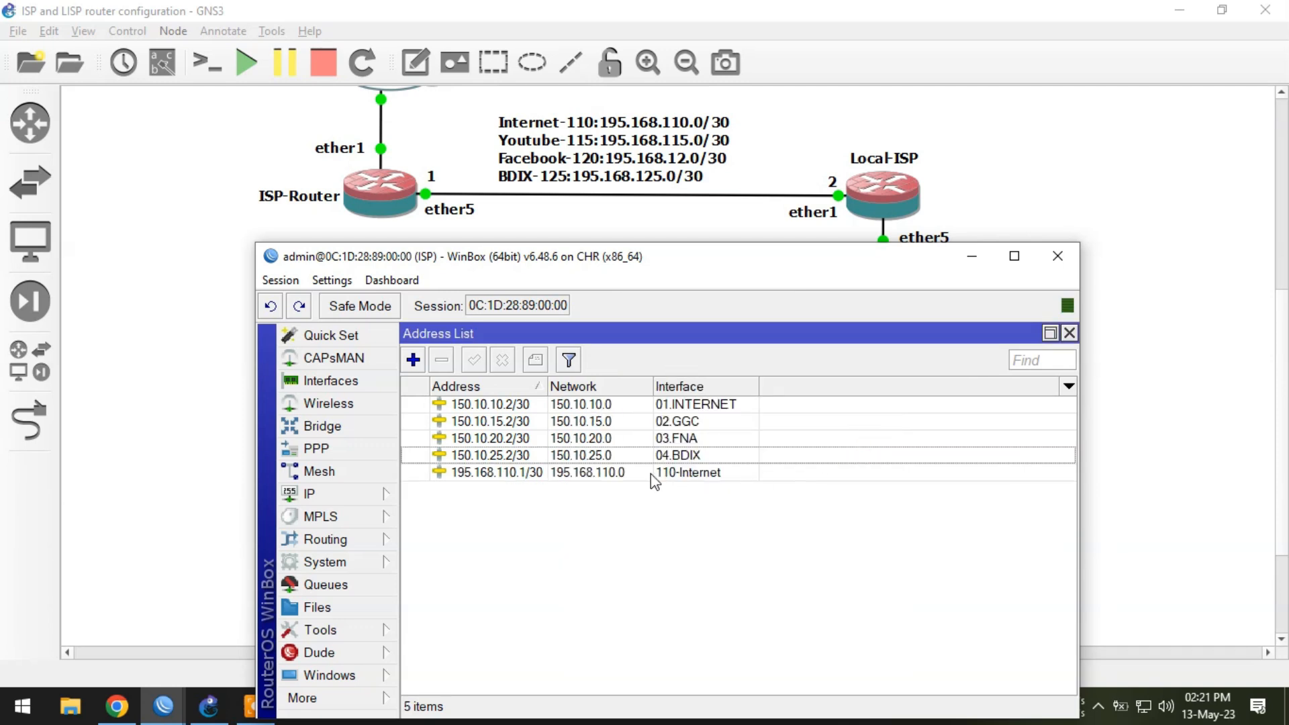
Assign the IP address 195.168.115.1/30 to the 115-youtube VLAN interface.
{"action": "left_click", "coordinate": [414, 360]}
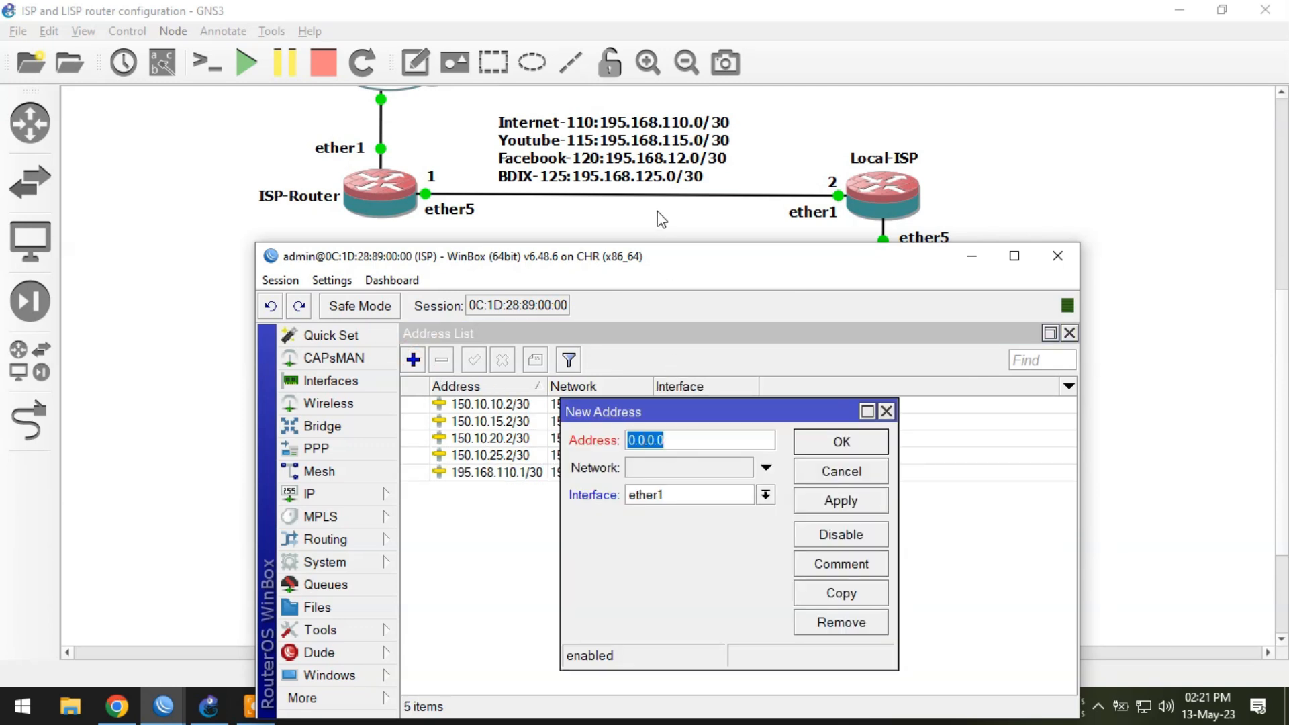
{"action": "type", "text": "19"}
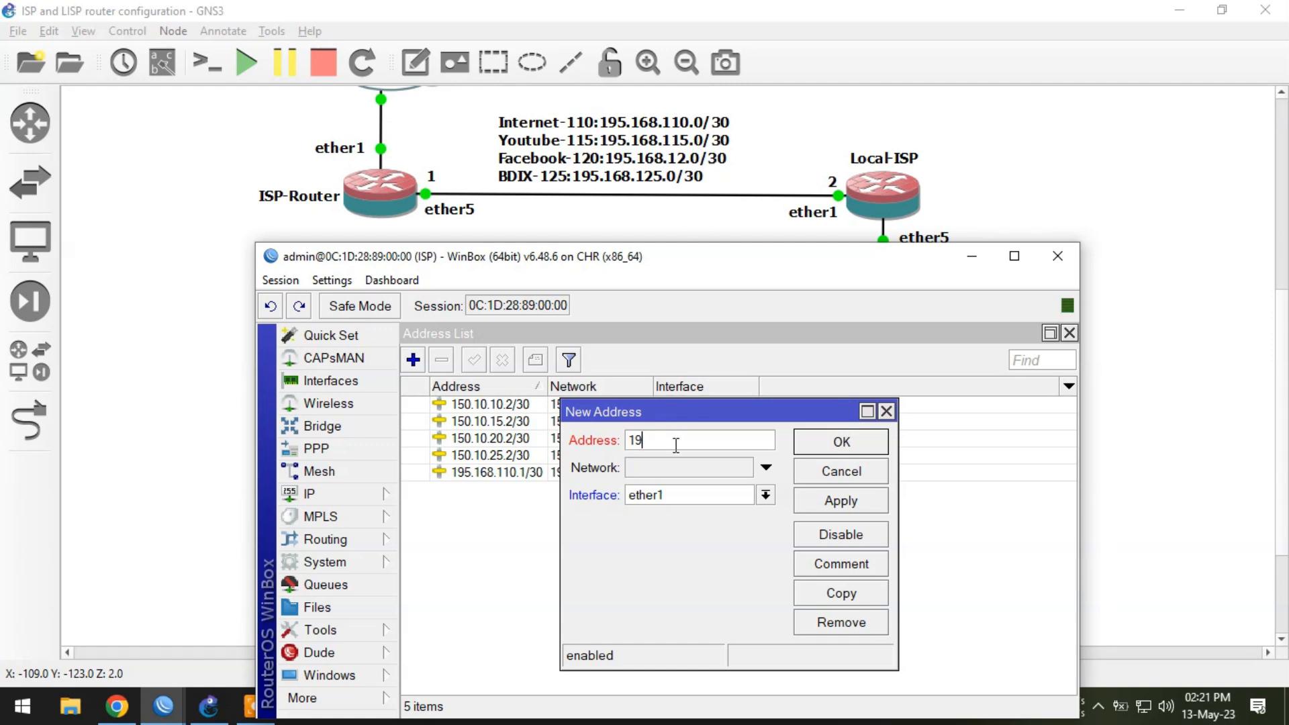
{"action": "type", "text": "5.168.115.1/30"}
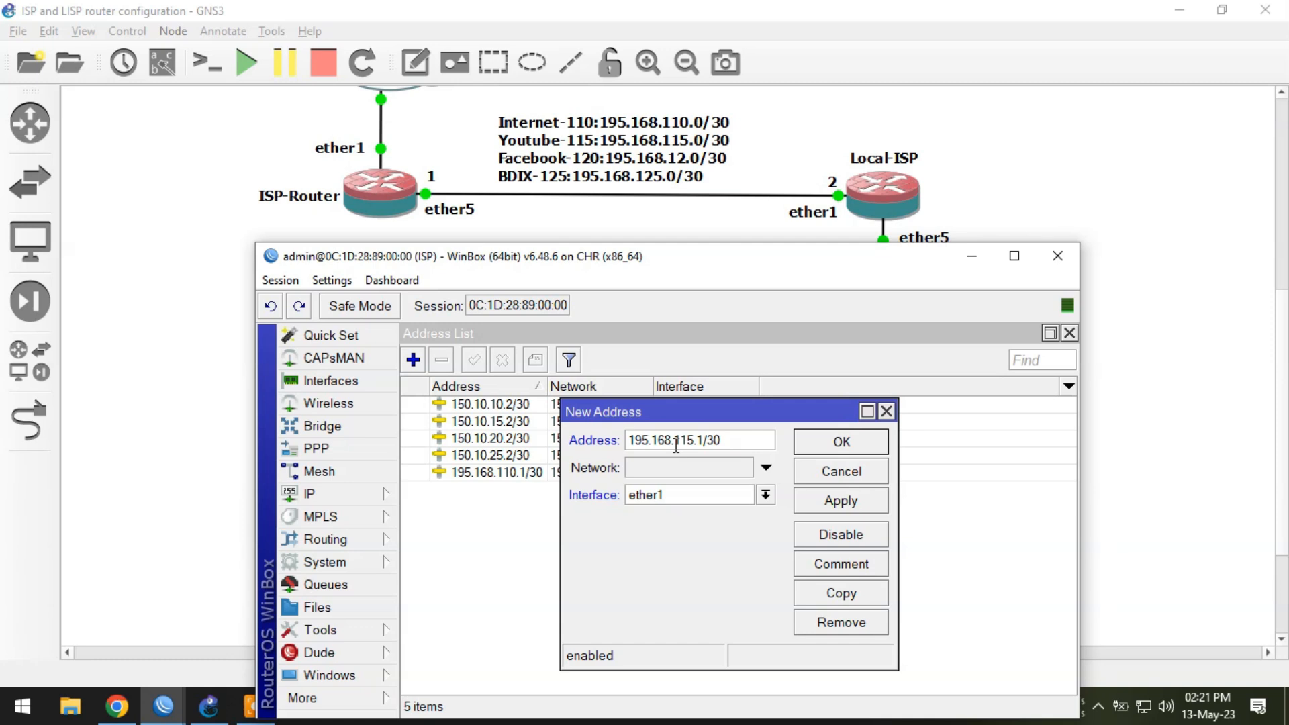
{"action": "left_click", "coordinate": [672, 500]}
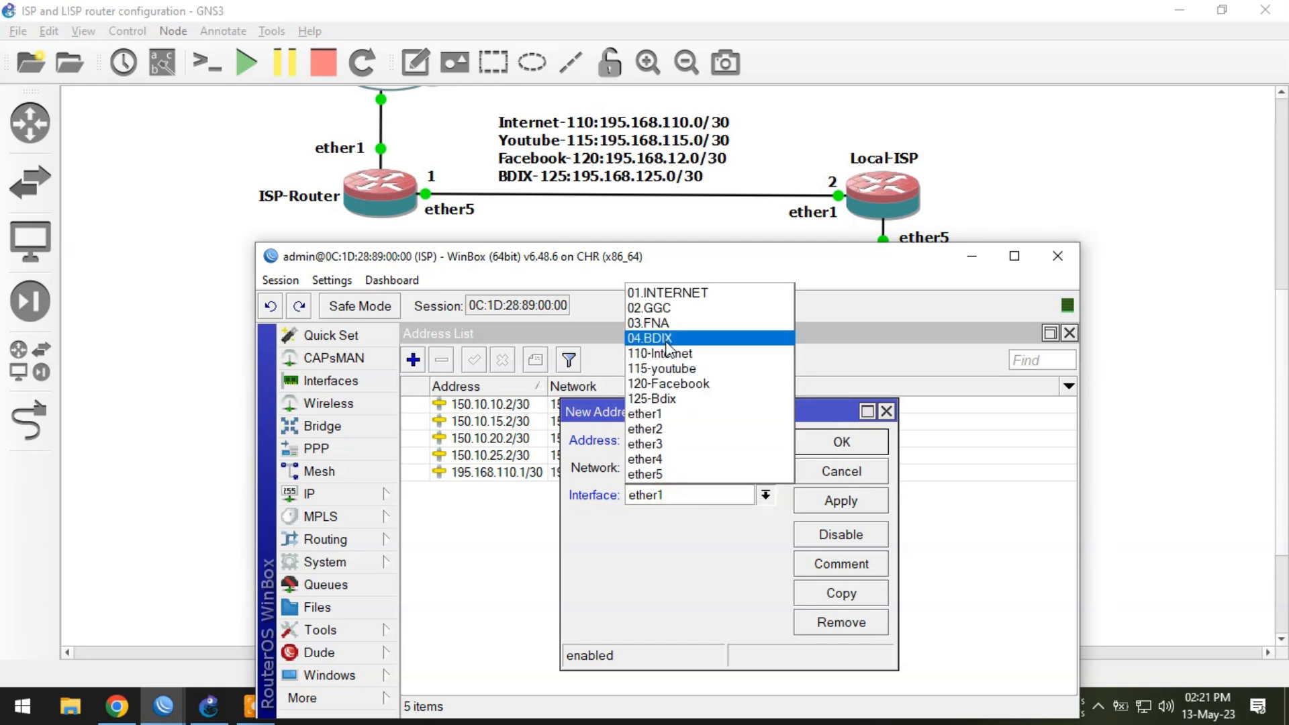
{"action": "left_click", "coordinate": [672, 369]}
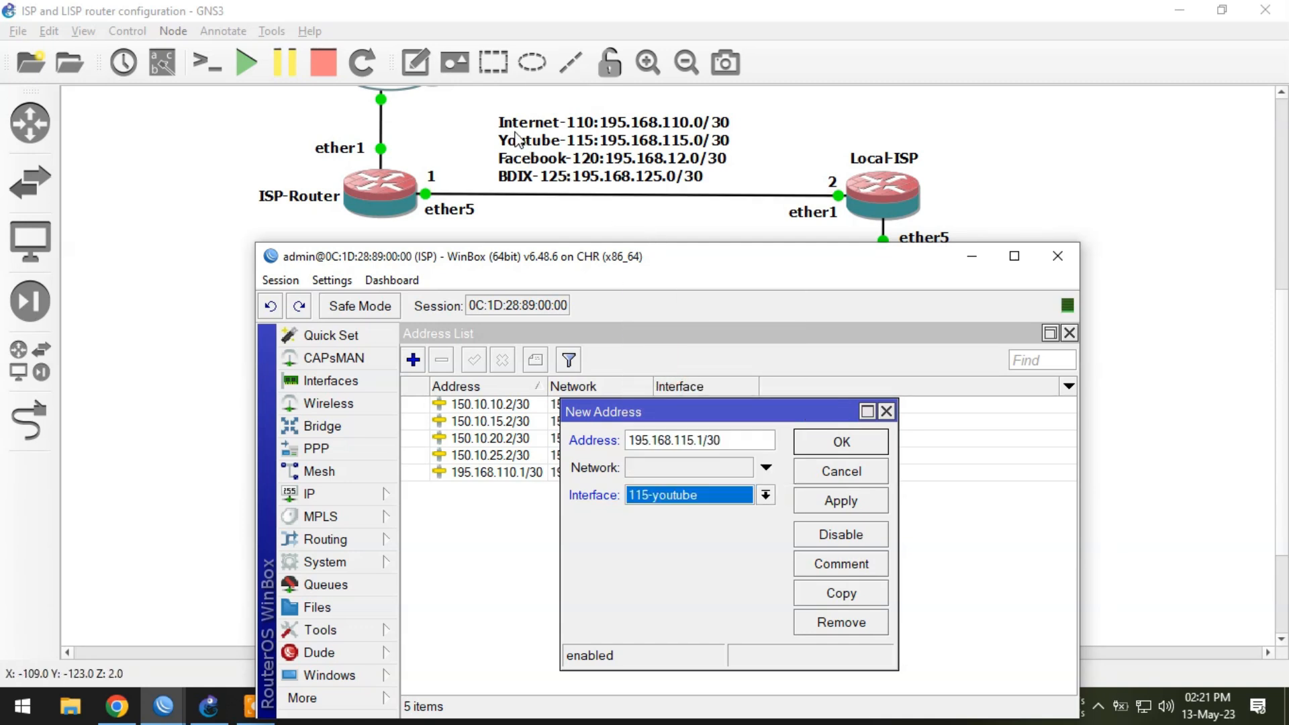
{"action": "left_click", "coordinate": [833, 444]}
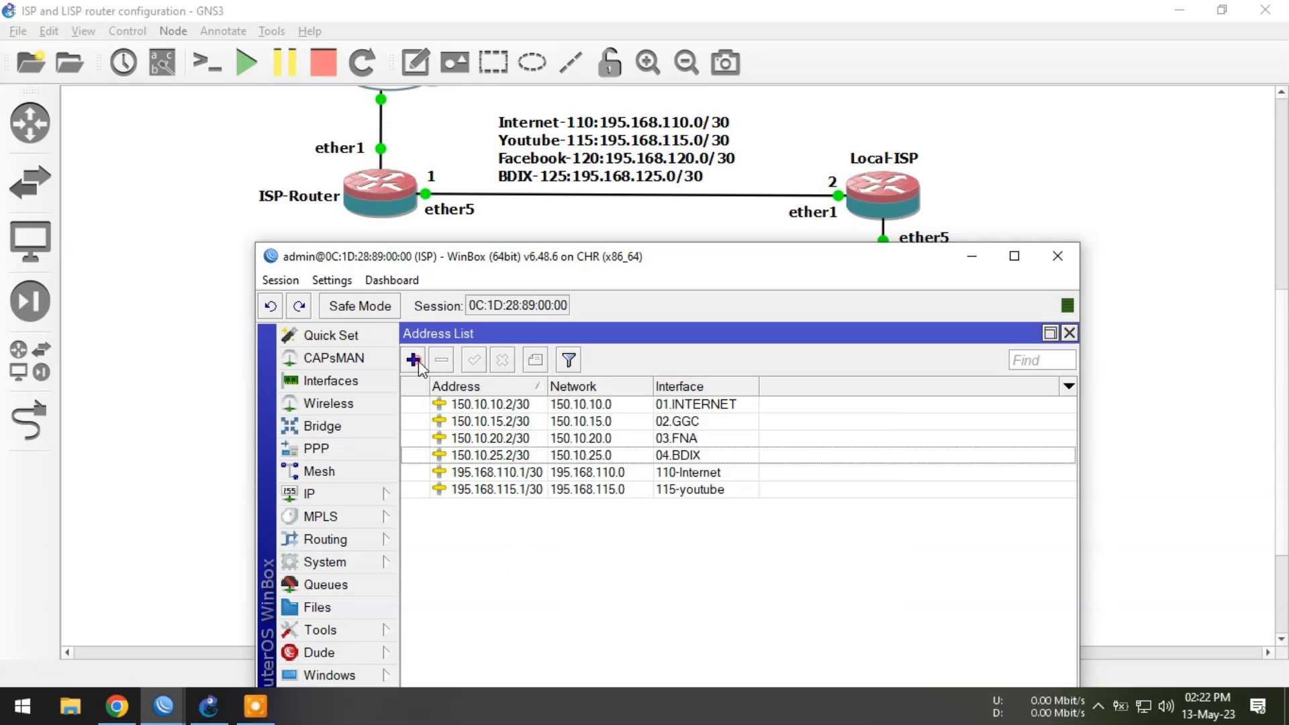
Assign the IP address 195.168.120.1/30 to the 120-Facebook VLAN interface.
{"action": "left_click", "coordinate": [413, 360]}
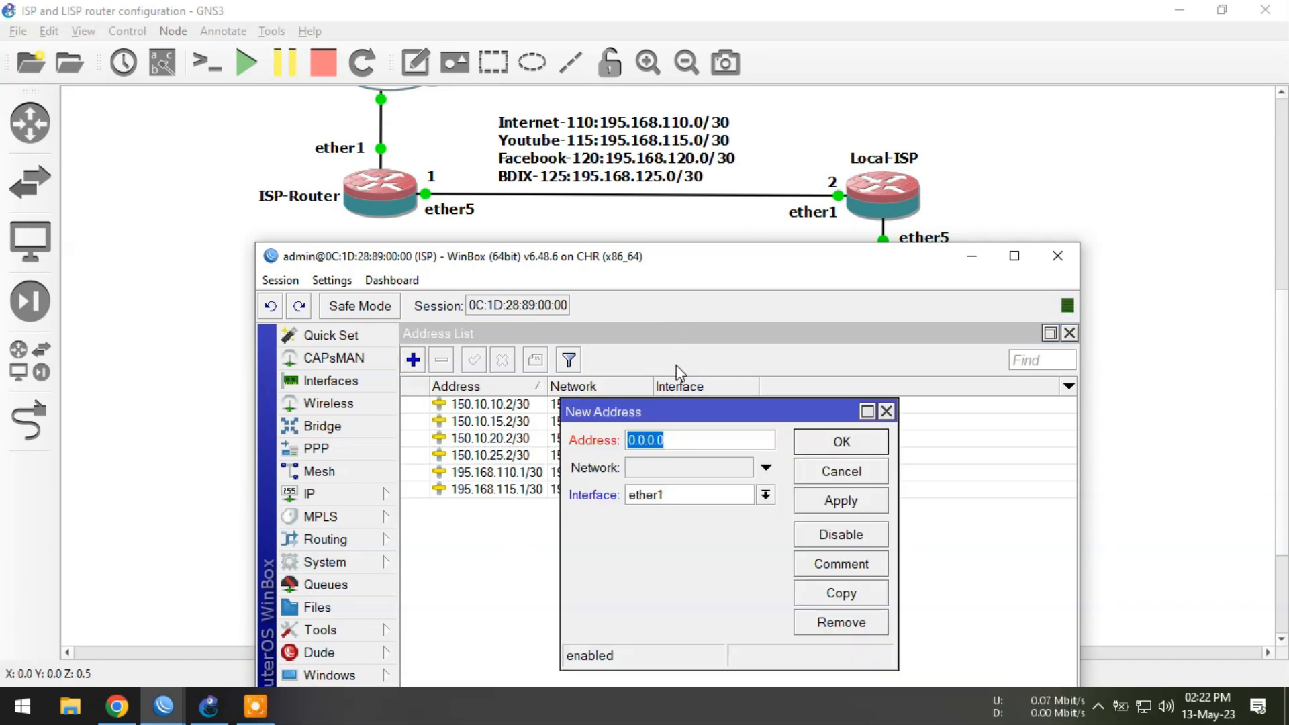
{"action": "type", "text": "195"}
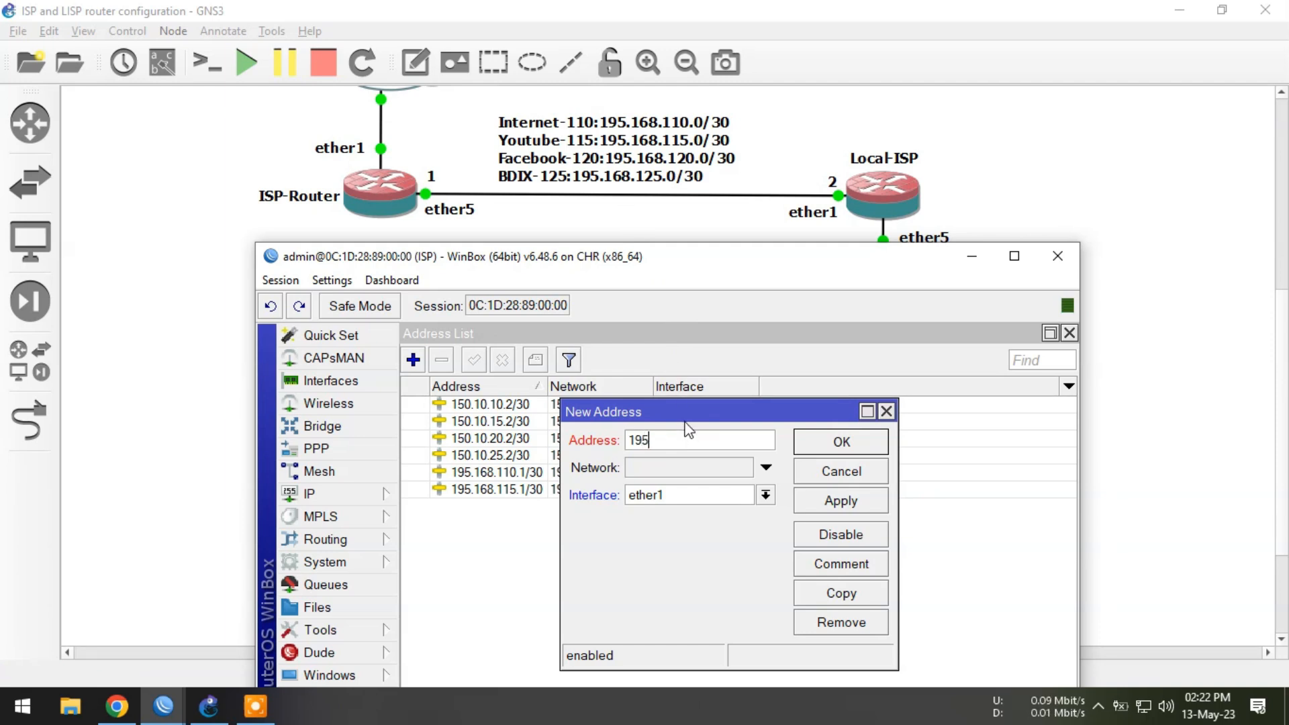
{"action": "type", "text": ".168.120.1/30"}
{"action": "left_click", "coordinate": [678, 497]}
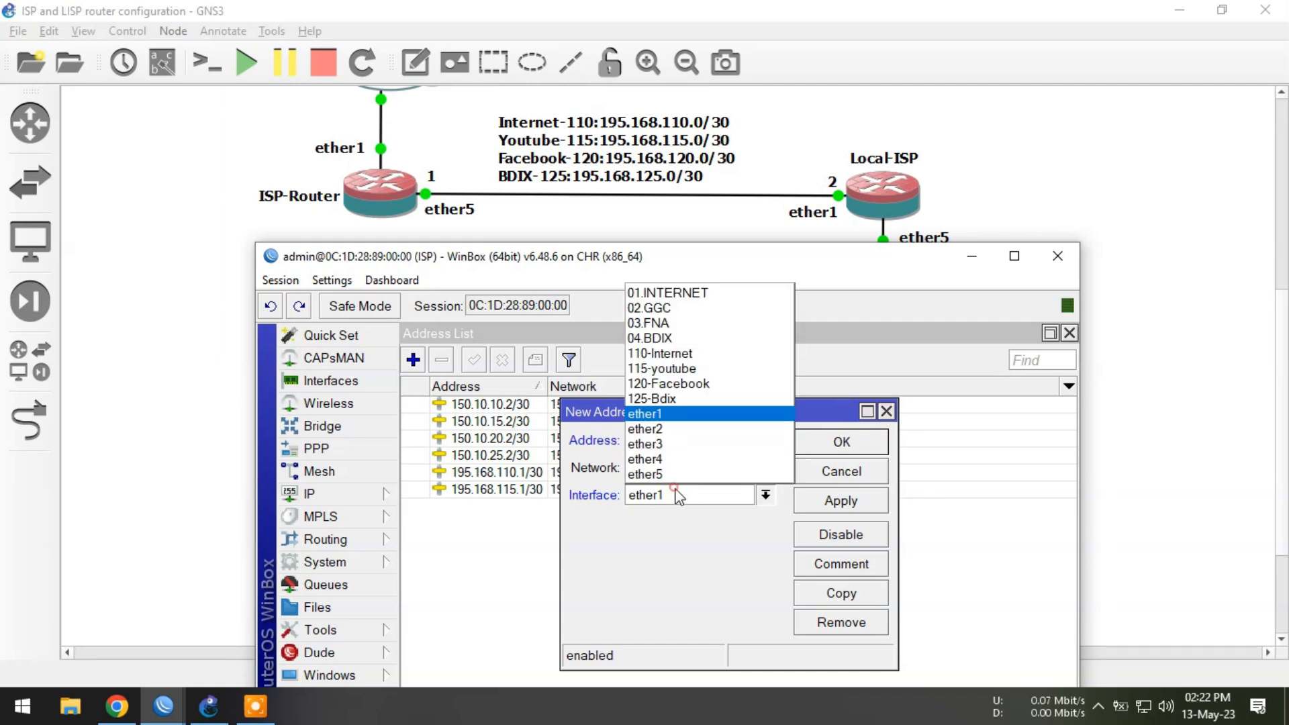
{"action": "left_click", "coordinate": [648, 384]}
{"action": "left_click", "coordinate": [843, 440]}
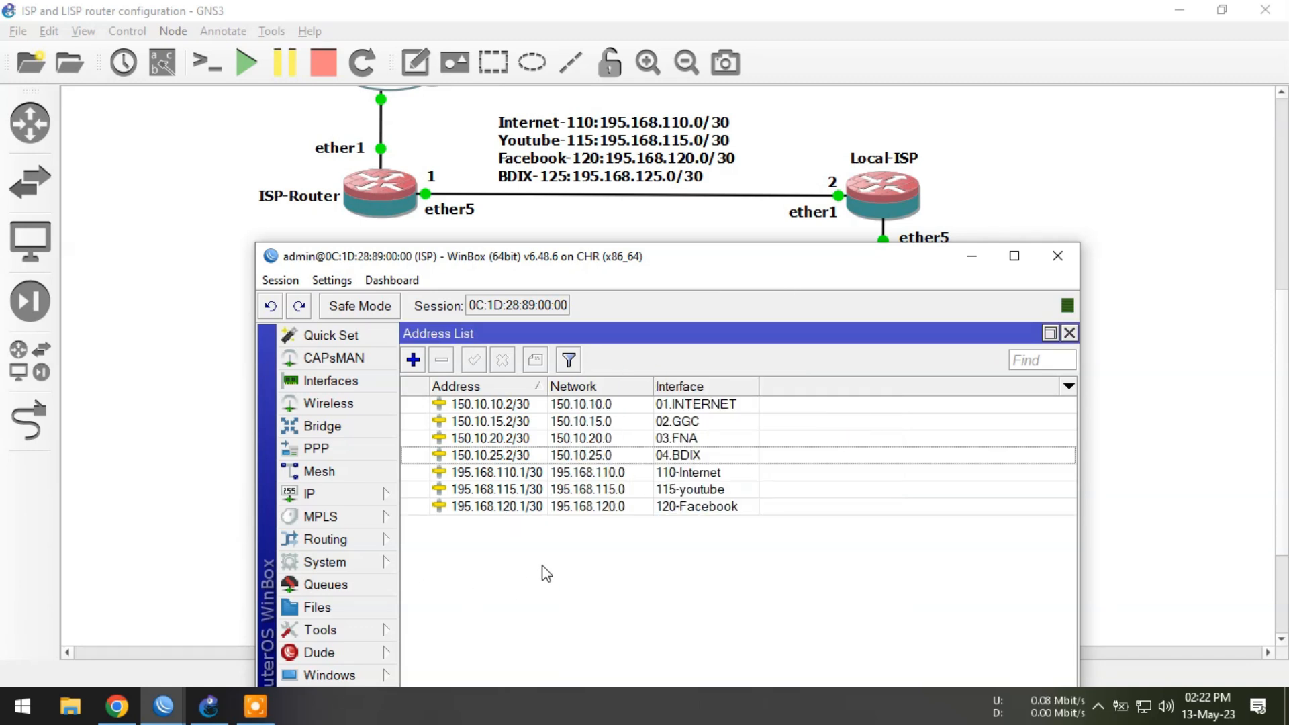
Assign the IP address 195.168.125.1/30 to the 125-Bdix VLAN interface.
{"action": "left_click", "coordinate": [413, 360]}
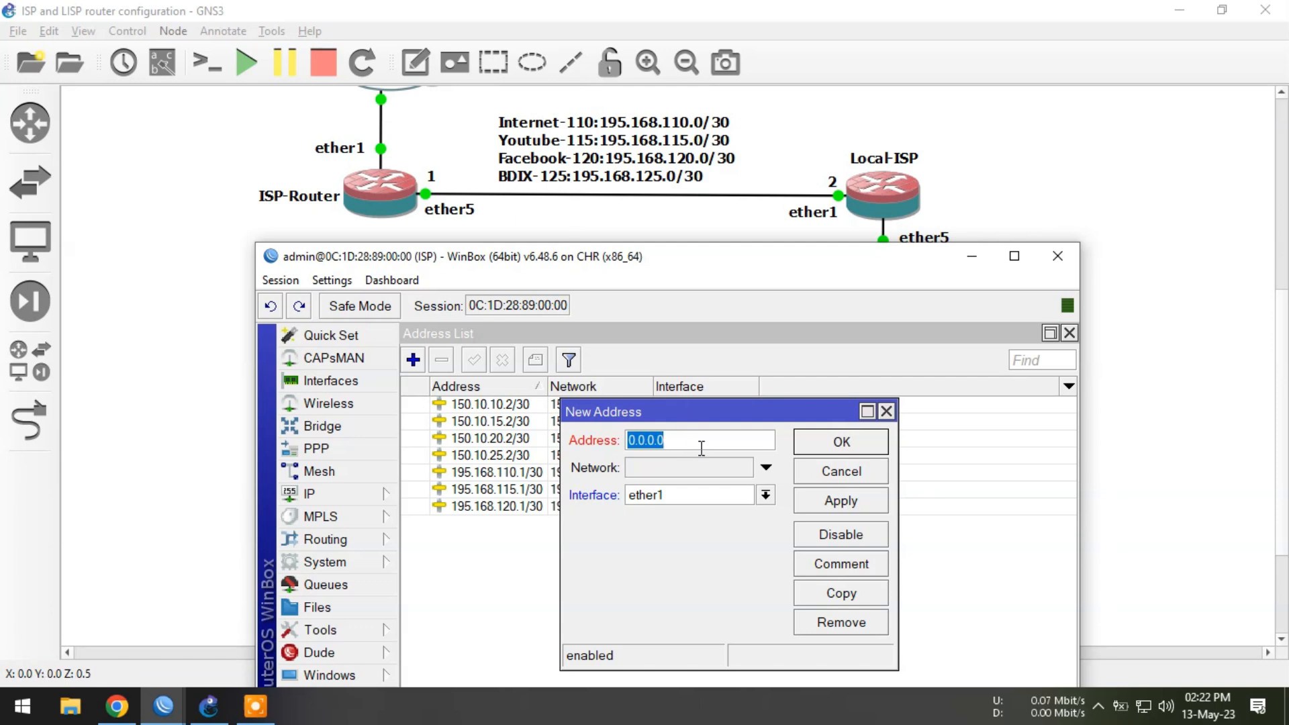
{"action": "type", "text": "195.168.125.1/30"}
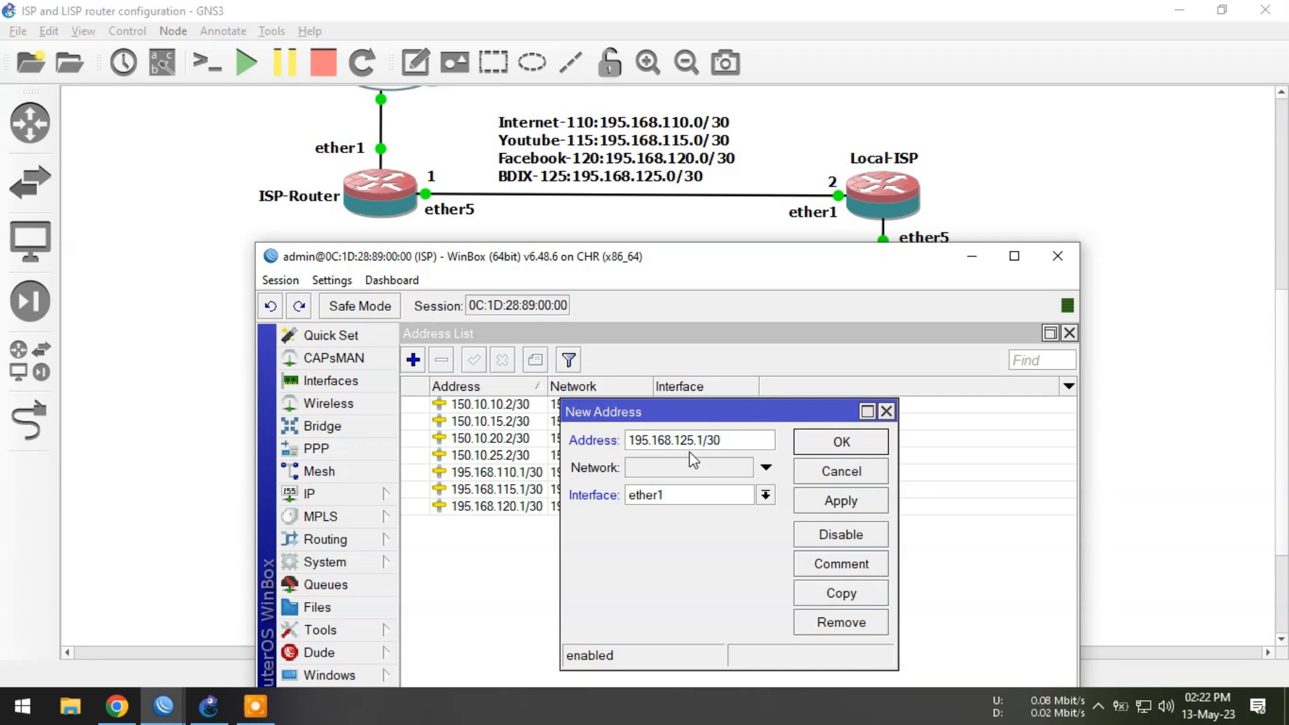
{"action": "left_click", "coordinate": [680, 495]}
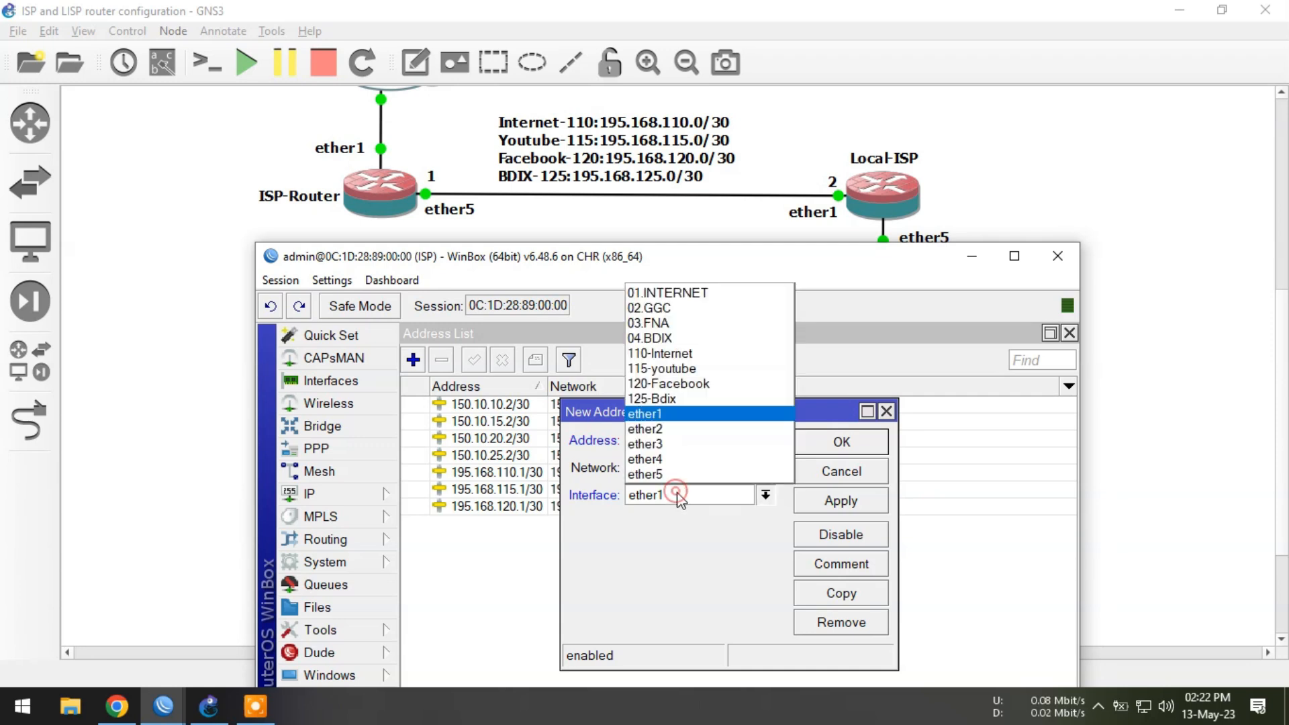
{"action": "left_click", "coordinate": [663, 396]}
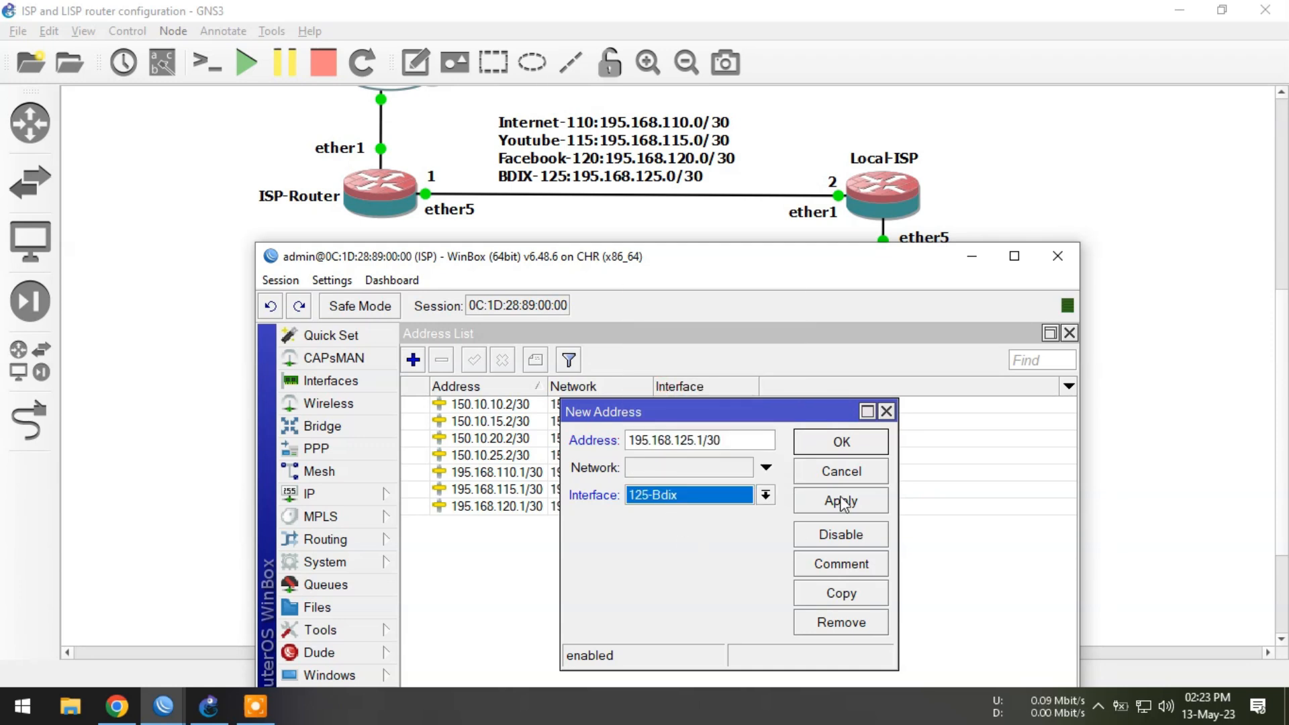
{"action": "left_click", "coordinate": [843, 442]}
{"action": "left_click_drag", "start_coordinate": [680, 480], "coordinate": [682, 596]}
{"action": "left_click", "coordinate": [677, 584]}
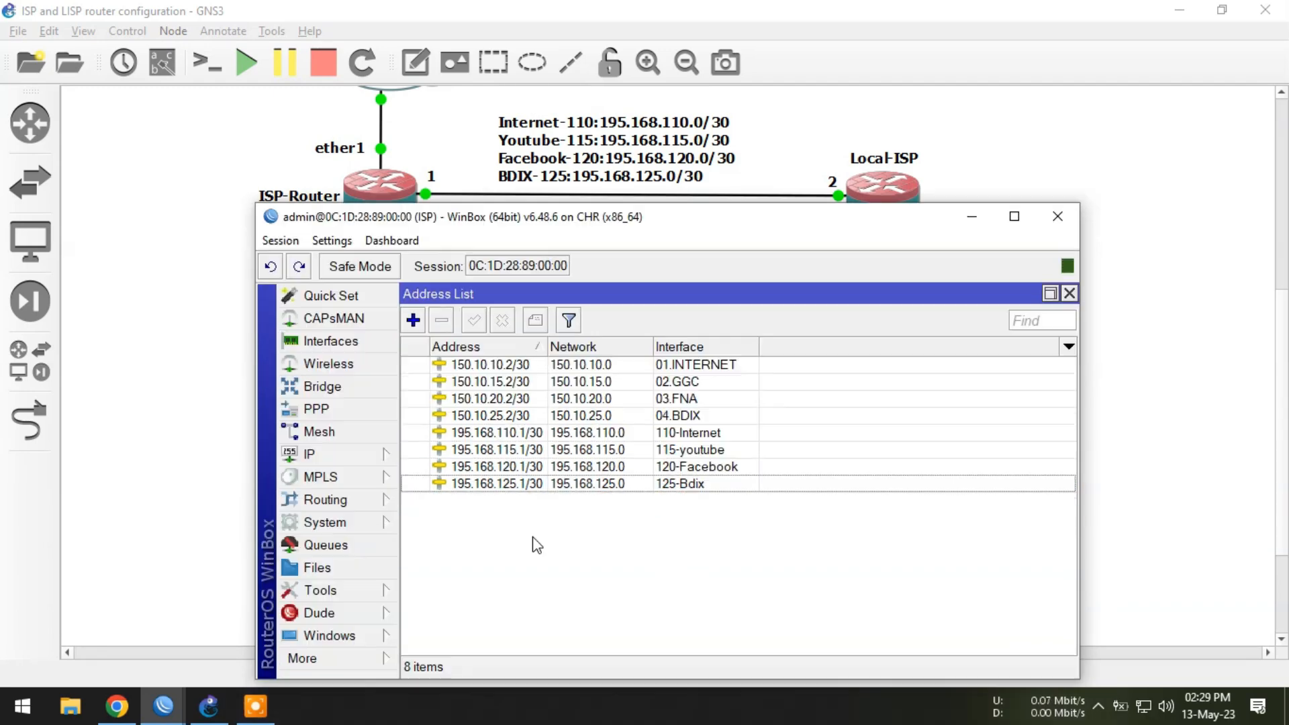
Close all open subwindows, maximize the router session, and arrange the simple queue list beside the IP address list.
{"action": "left_click", "coordinate": [280, 240]}
{"action": "left_click", "coordinate": [334, 379]}
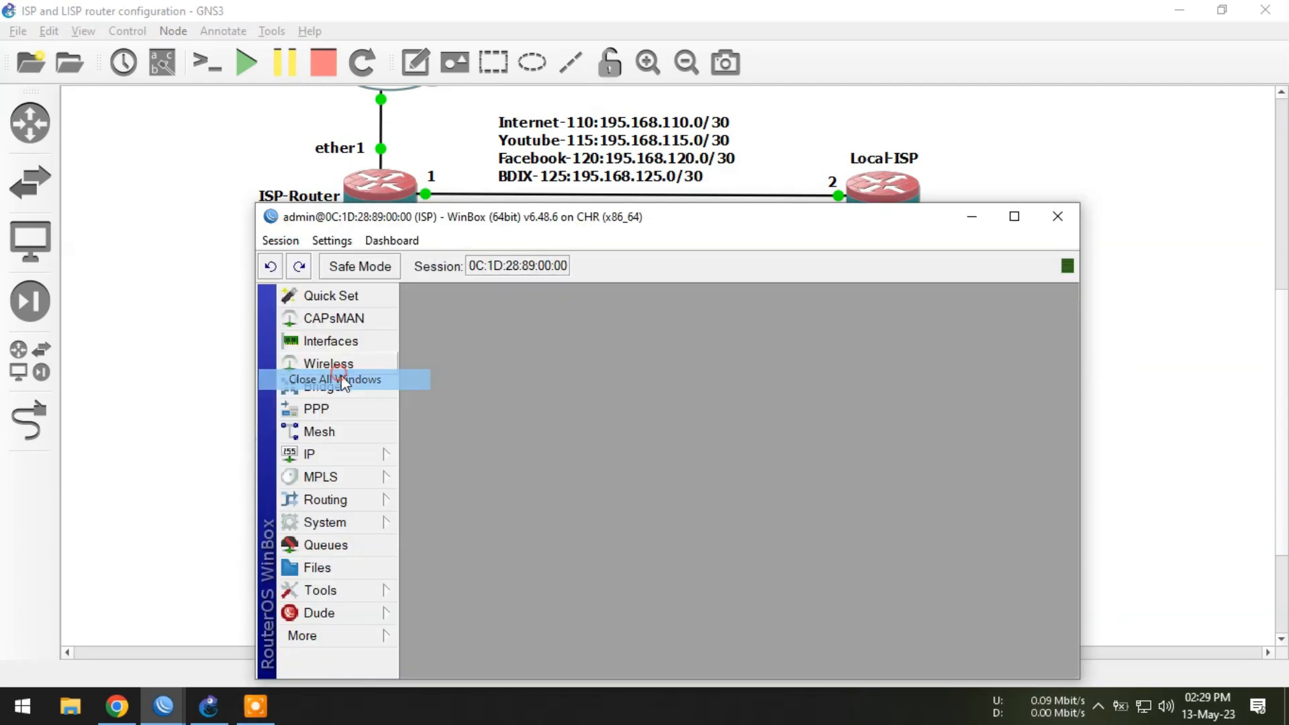
{"action": "double_click", "coordinate": [784, 226]}
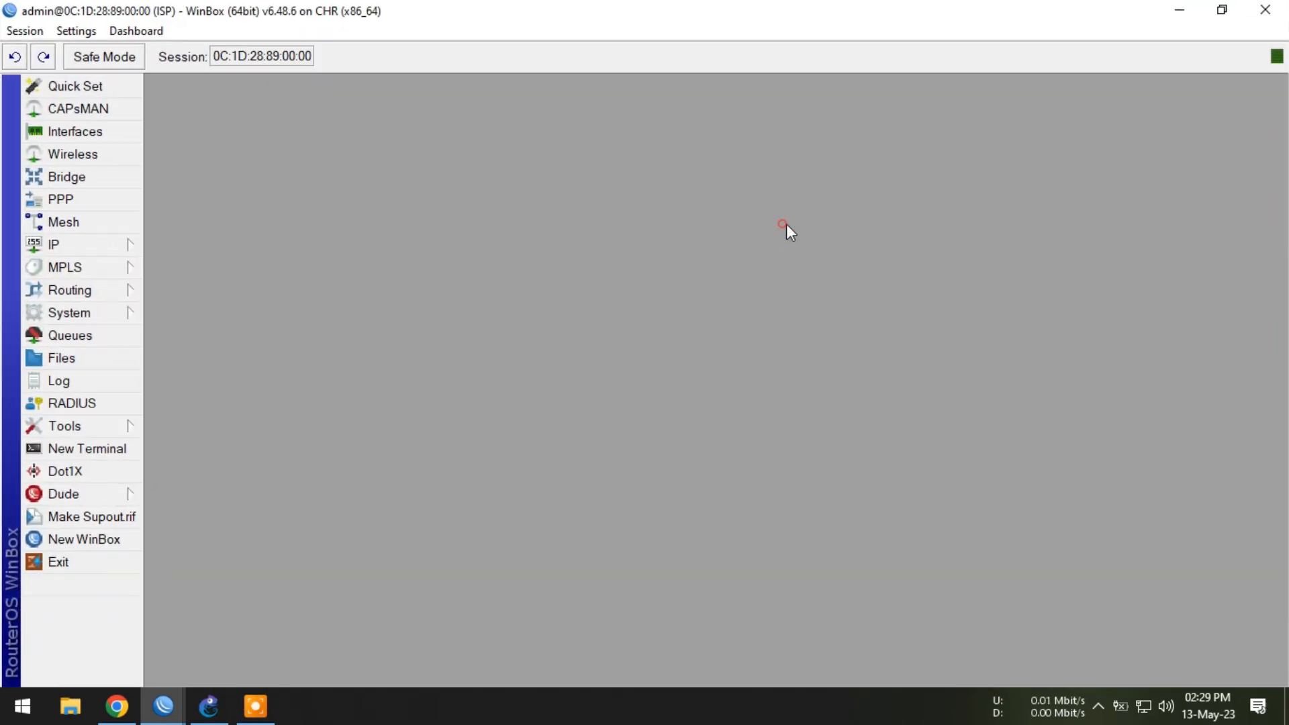
{"action": "left_click", "coordinate": [83, 337]}
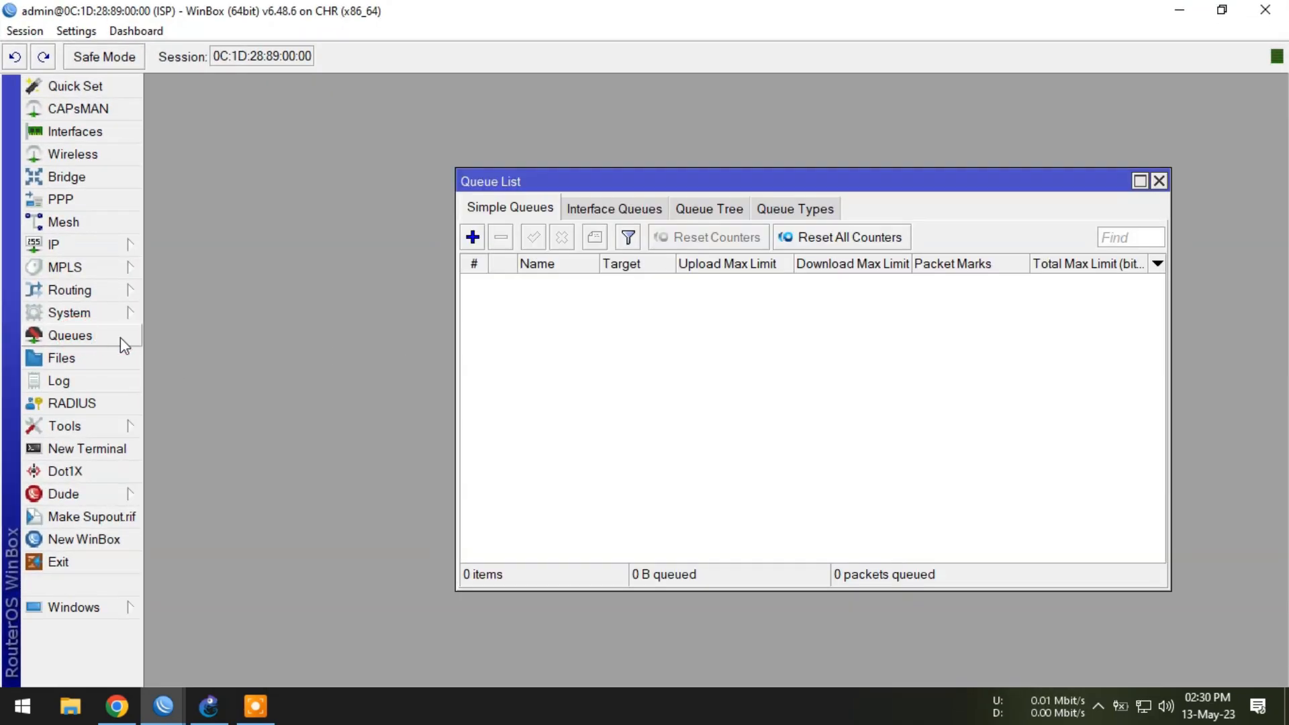
{"action": "left_click_drag", "start_coordinate": [618, 191], "coordinate": [648, 223]}
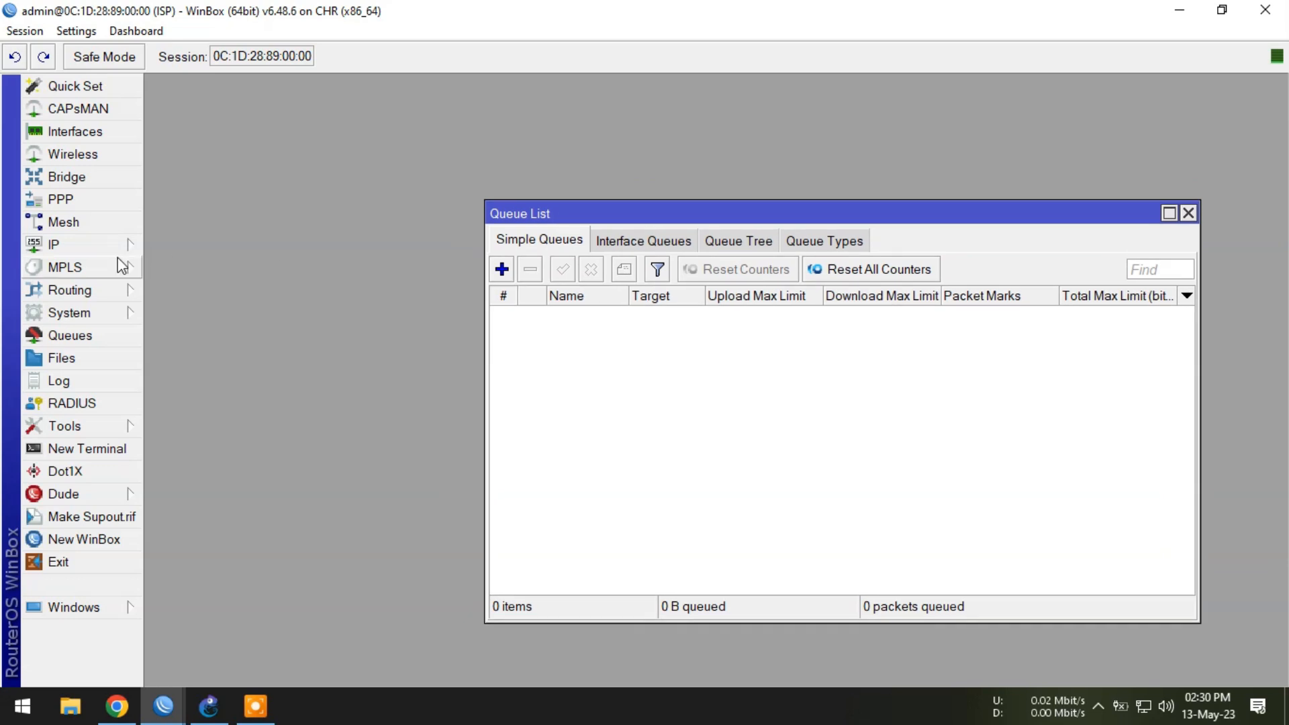
{"action": "left_click", "coordinate": [128, 246]}
{"action": "left_click", "coordinate": [219, 174]}
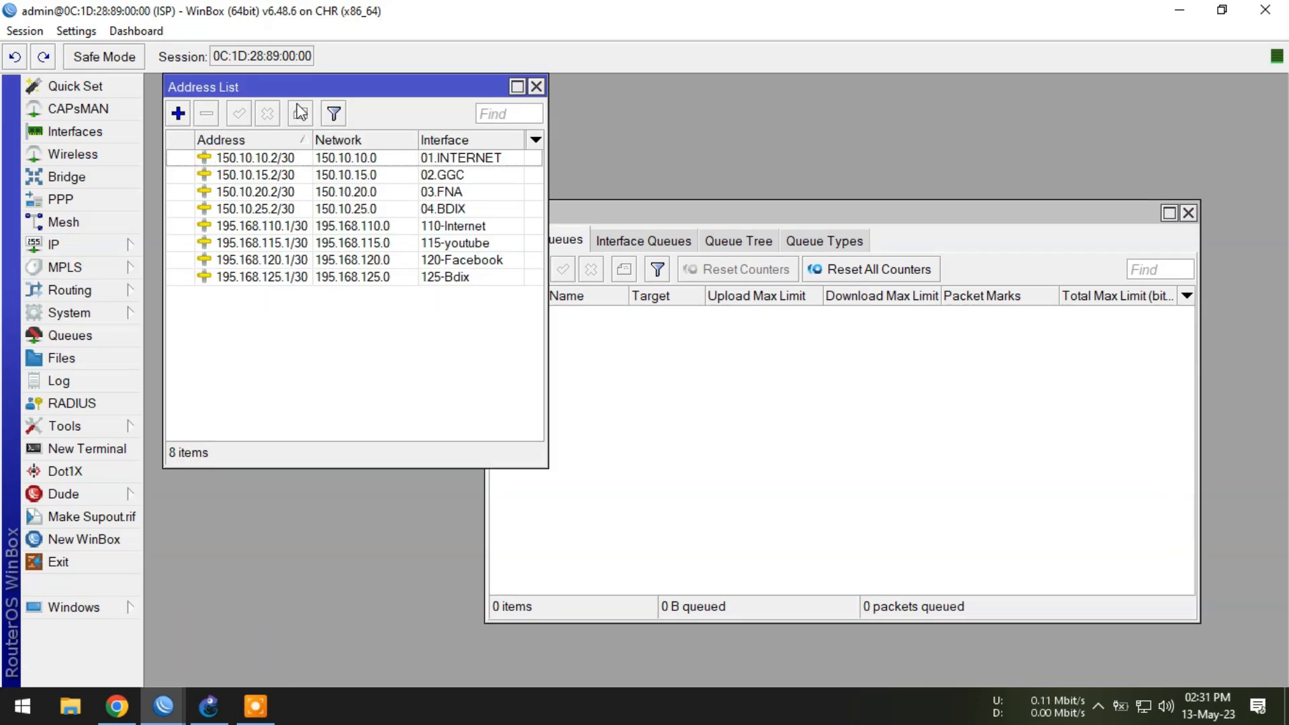
{"action": "left_click_drag", "start_coordinate": [589, 202], "coordinate": [656, 188]}
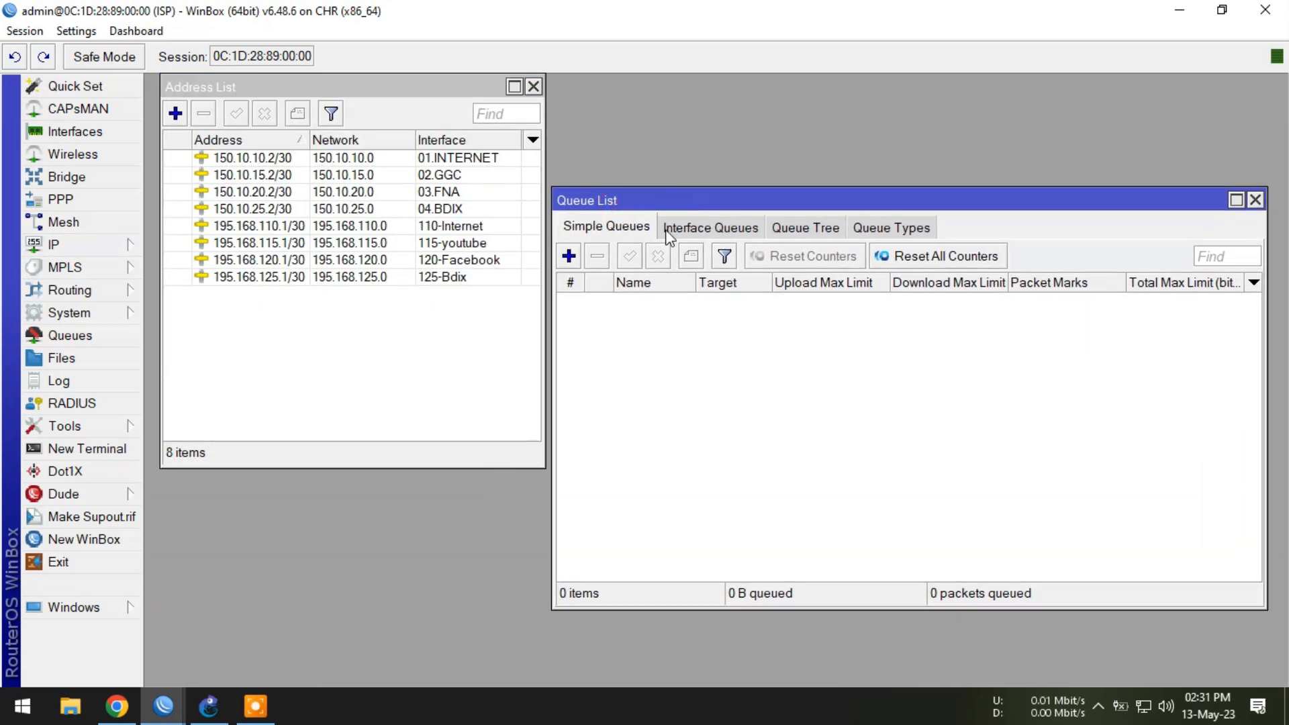
Start a new simple queue named 110-internet with target 195.168.110.0/30 and destination 0.0.0.0/0.
{"action": "left_click", "coordinate": [569, 256]}
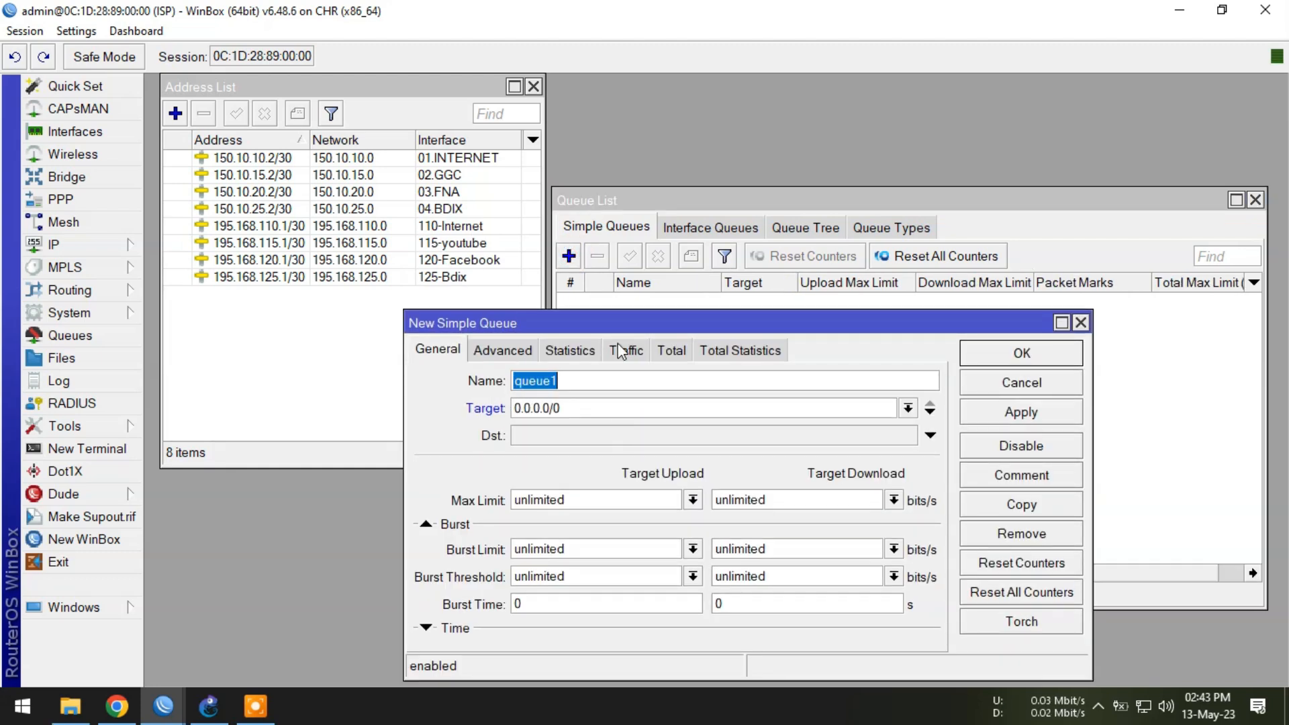
{"action": "type", "text": "110-"}
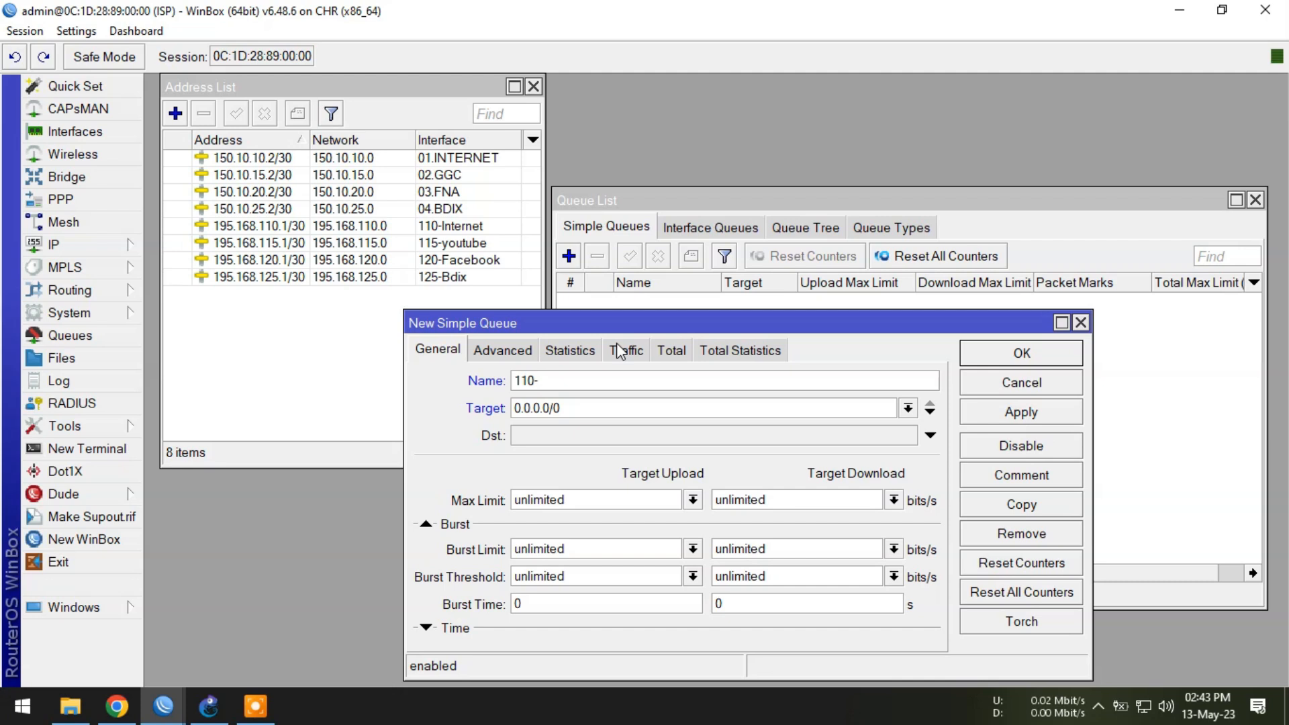
{"action": "type", "text": "internet"}
{"action": "double_click", "coordinate": [607, 409]}
{"action": "type", "text": "1952"}
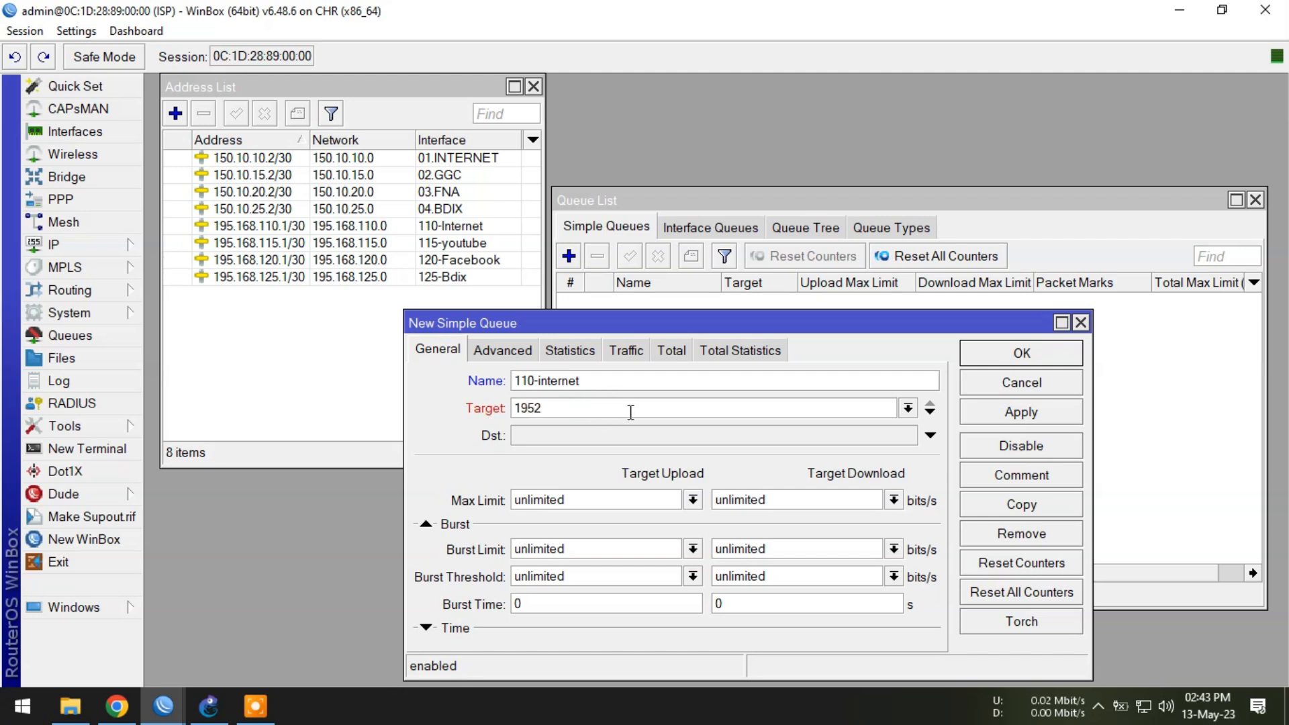
{"action": "key", "text": "BackSpace"}
{"action": "type", "text": ".168.110.0/30"}
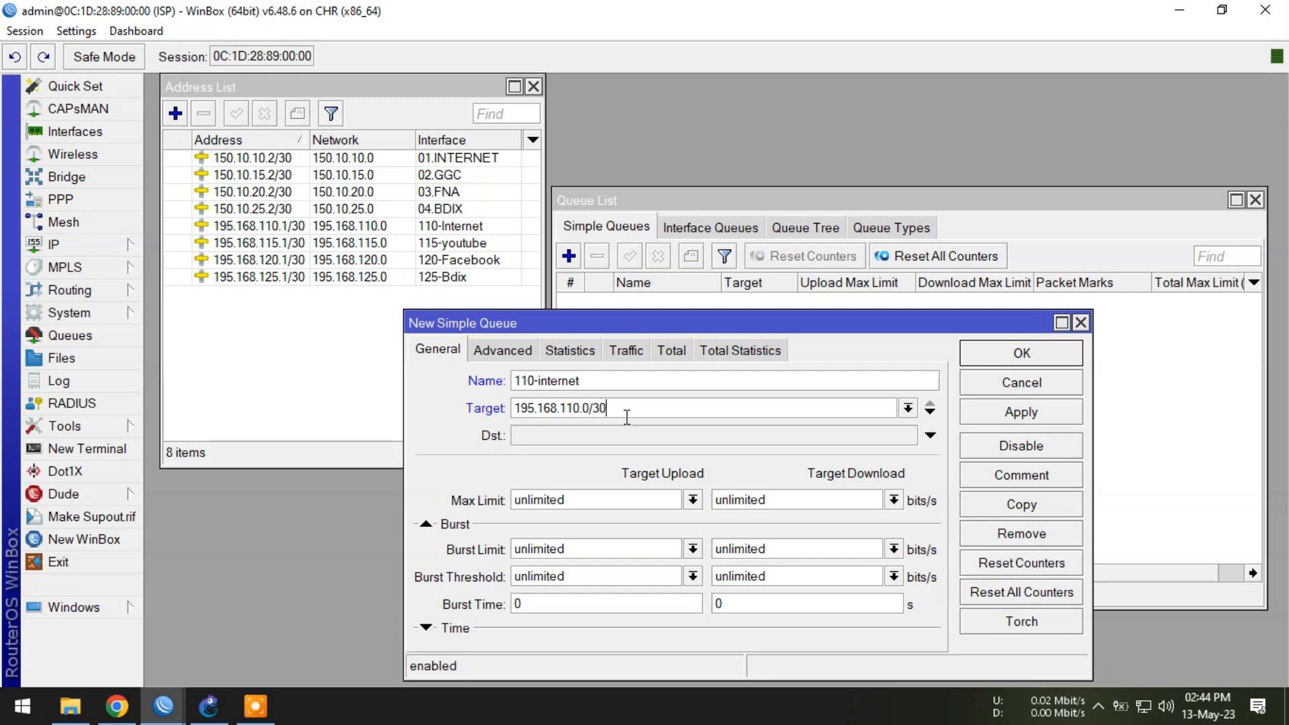
{"action": "left_click", "coordinate": [836, 437]}
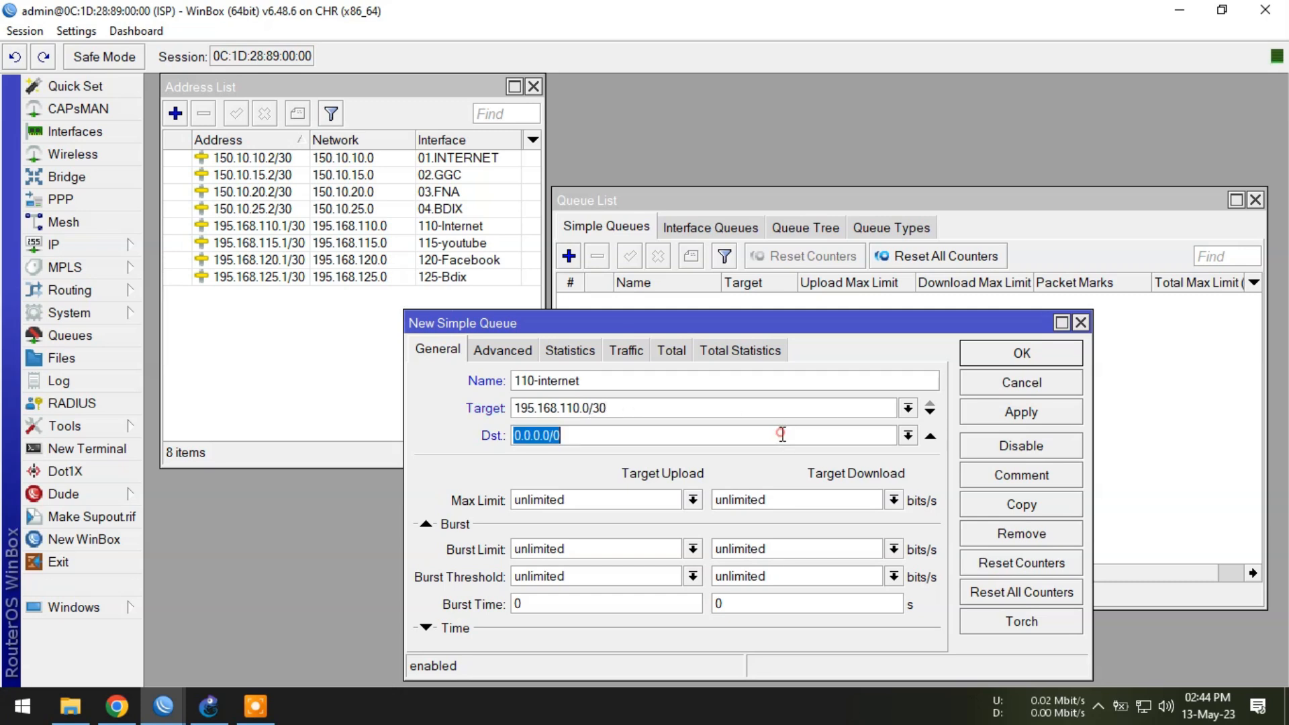
Set the 110-internet queue's max limit to 100M upload and 50M download, and save the queue.
{"action": "left_click", "coordinate": [657, 501]}
{"action": "type", "text": "100M"}
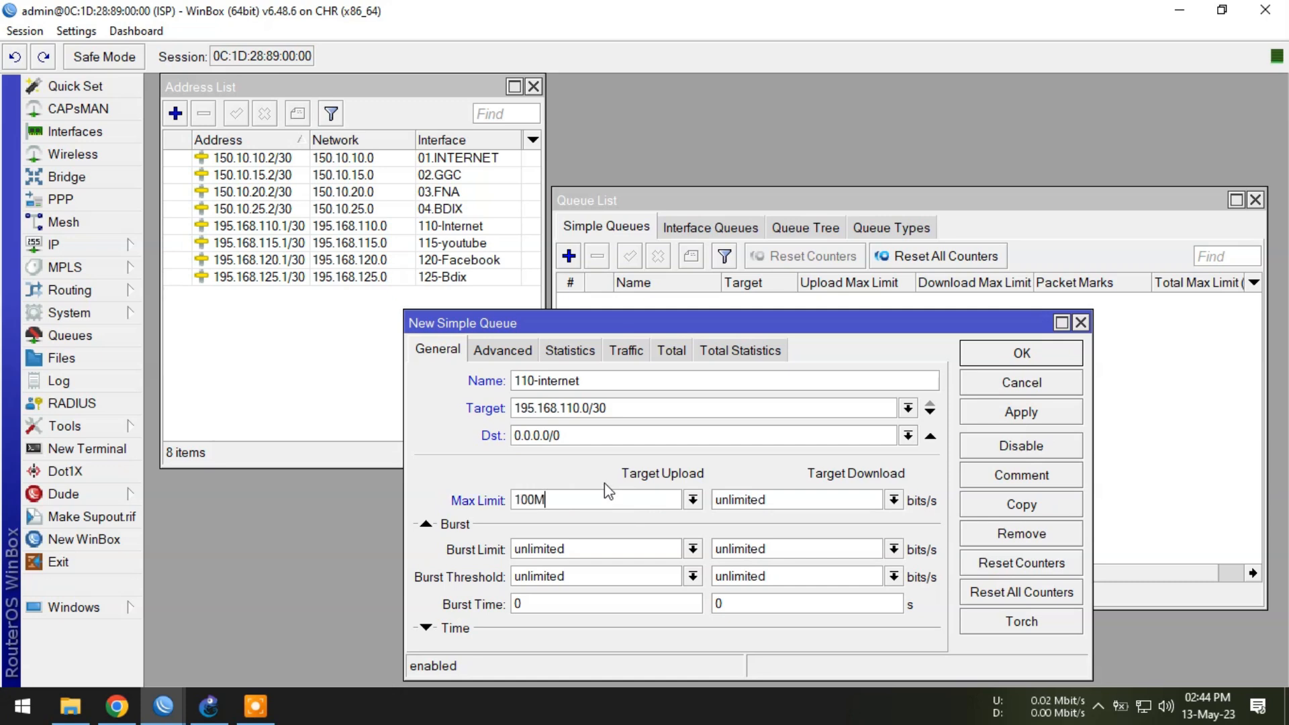
{"action": "key", "text": "Tab"}
{"action": "type", "text": "50M"}
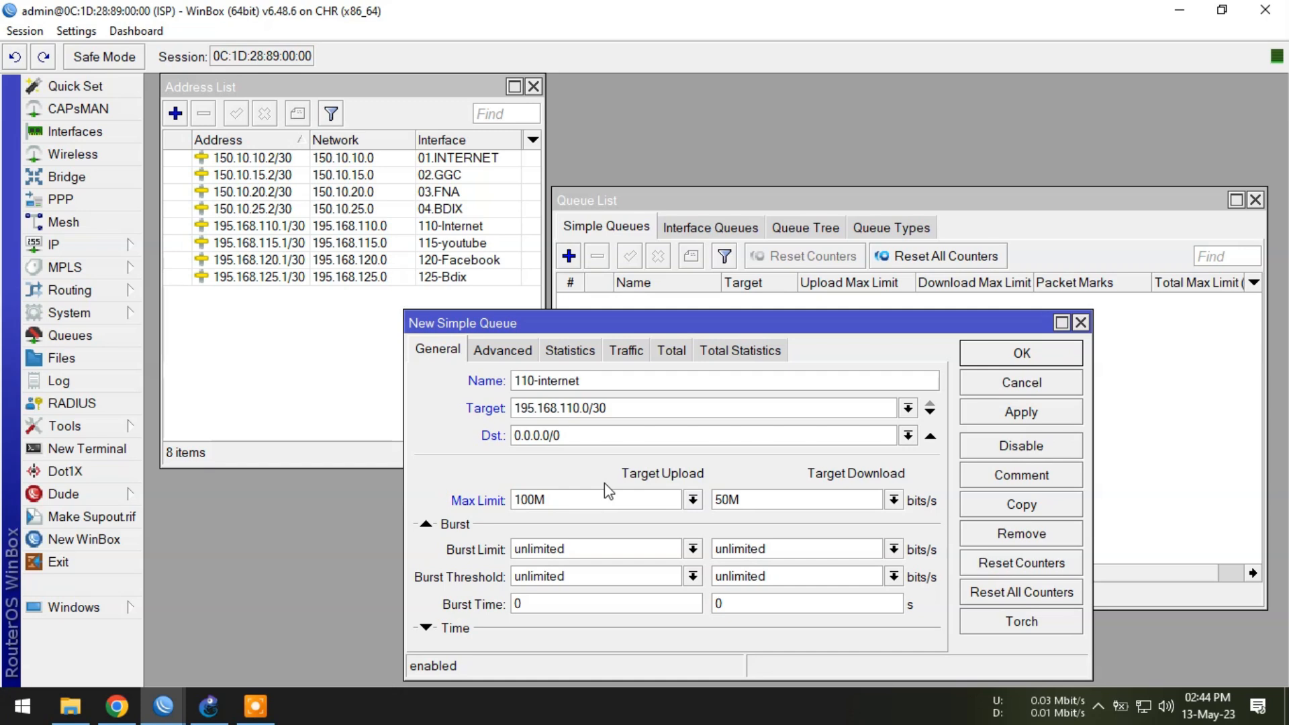
{"action": "left_click", "coordinate": [1014, 353]}
Create a simple queue named 115-youtube with target 195.168.115.0/30 and the 02.GGC uplink as destination.
{"action": "left_click", "coordinate": [569, 256]}
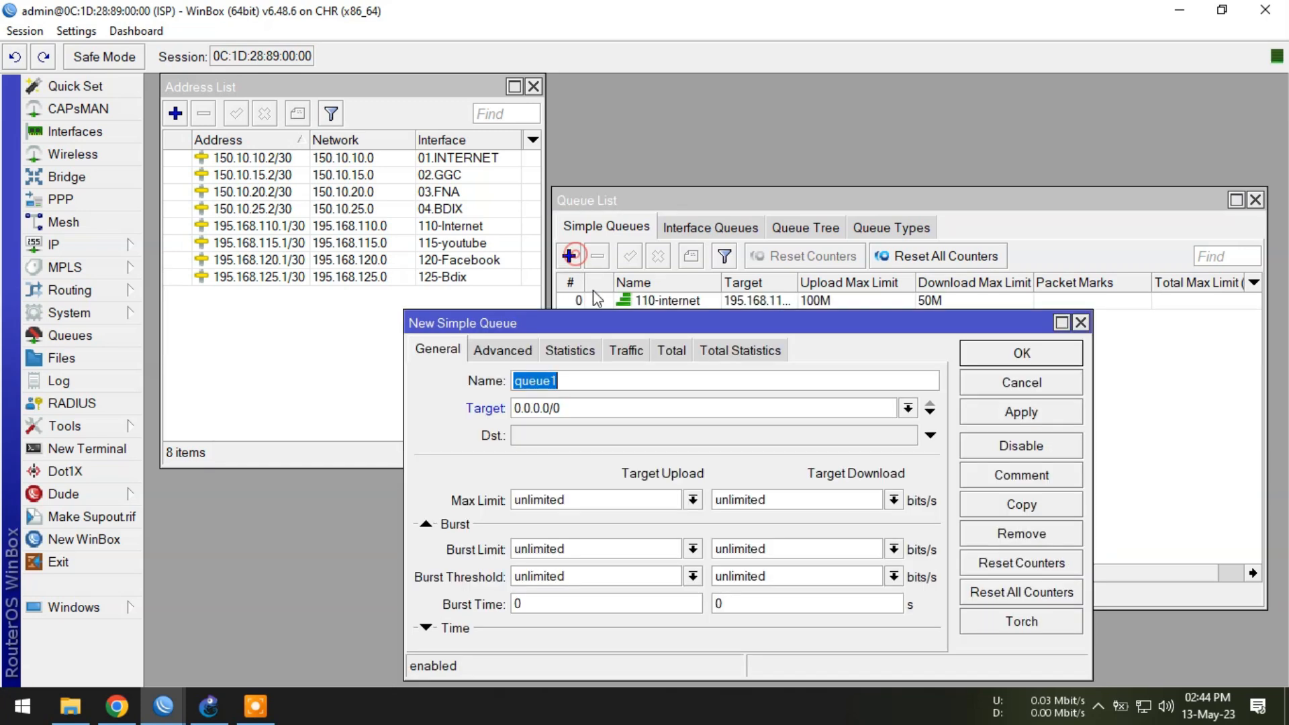
{"action": "type", "text": "115-youtube"}
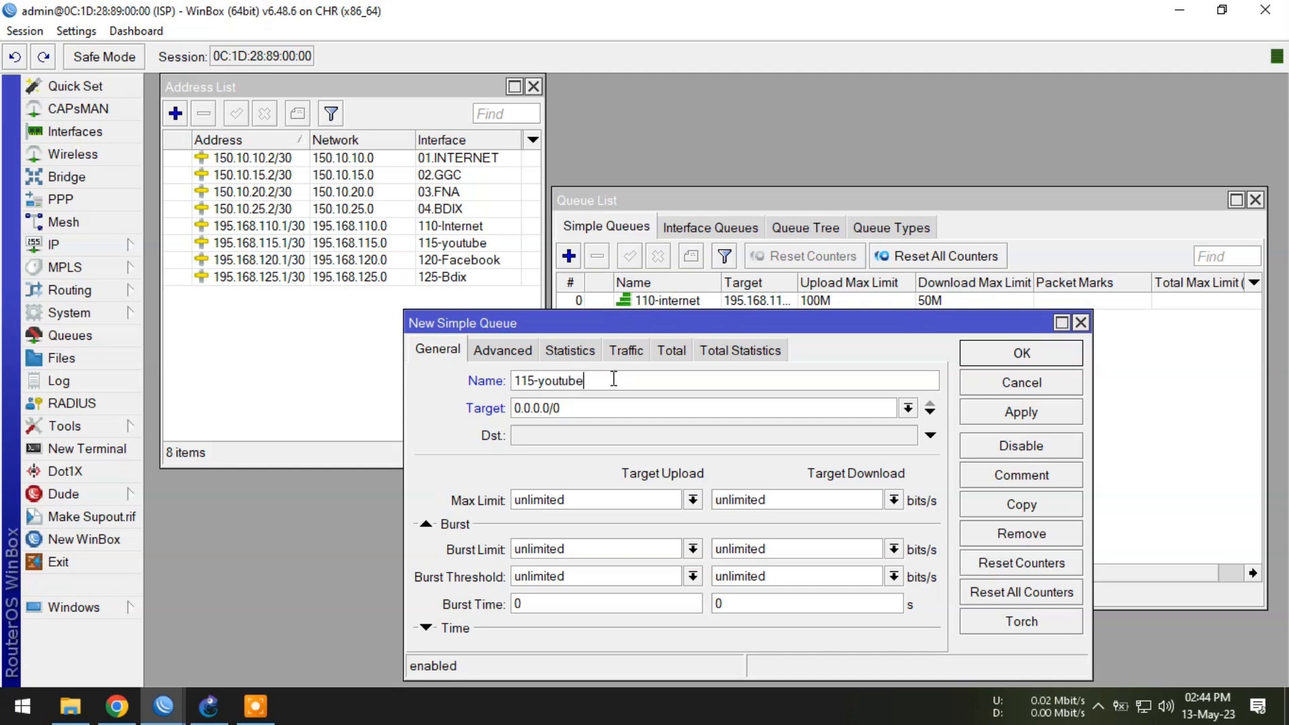
{"action": "left_click", "coordinate": [589, 409]}
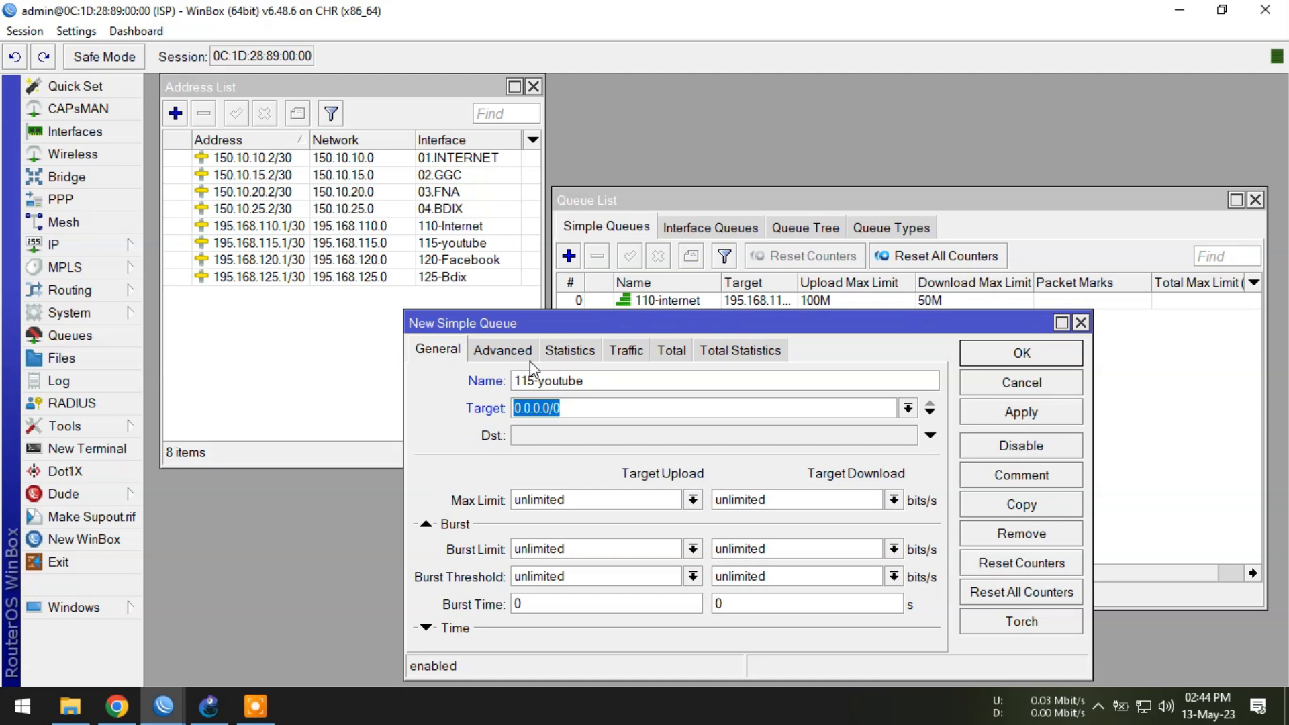
{"action": "type", "text": "195.168.115"}
{"action": "type", "text": "/3"}
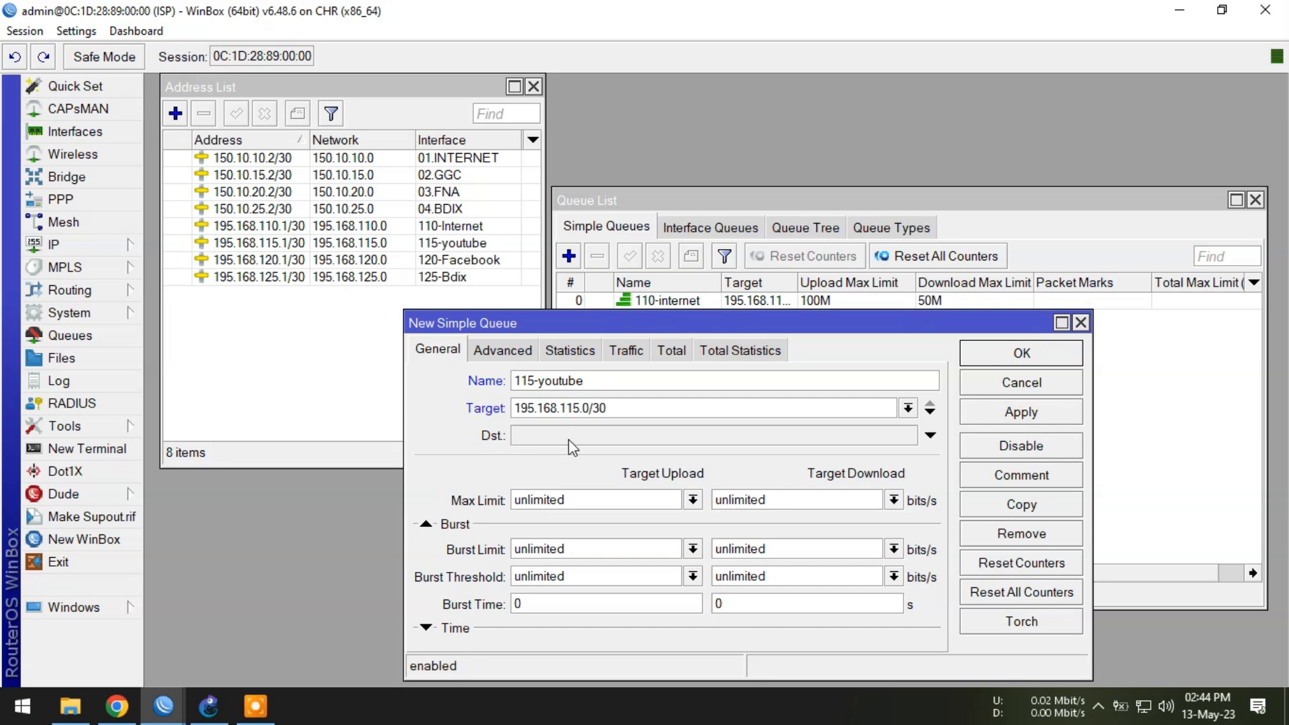
{"action": "left_click", "coordinate": [567, 440]}
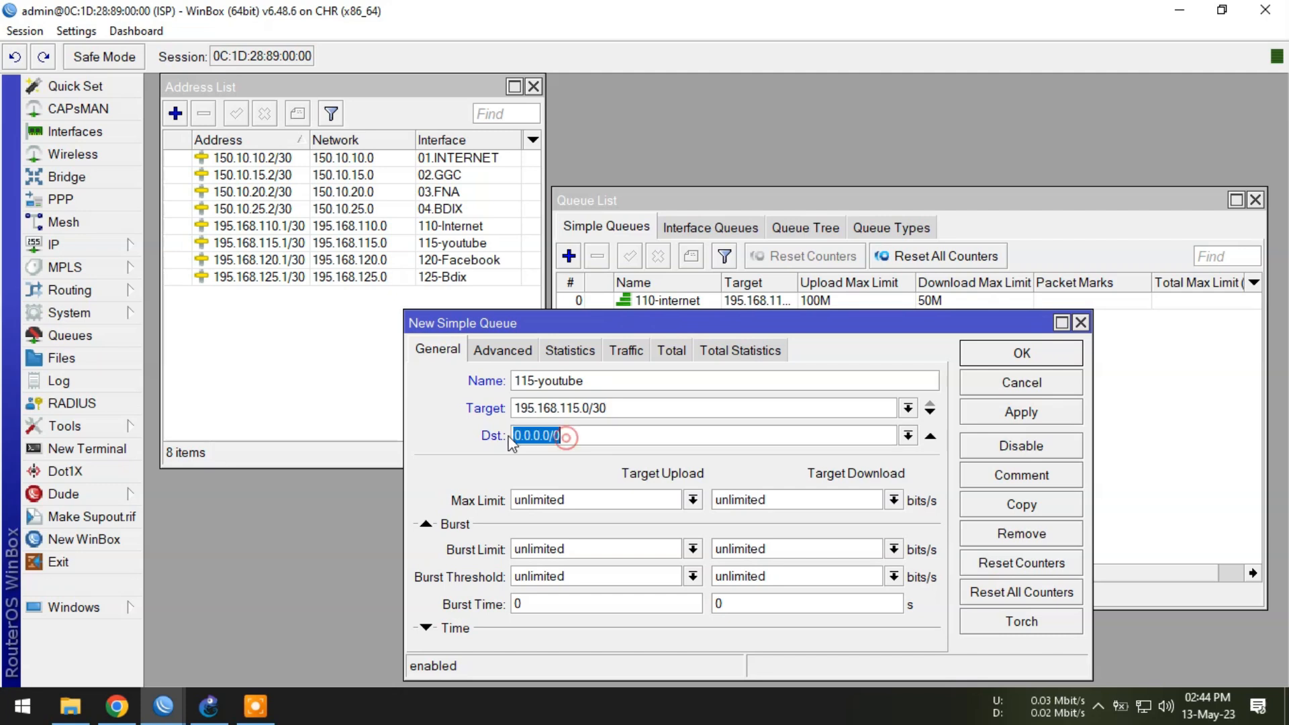
{"action": "left_click", "coordinate": [909, 436]}
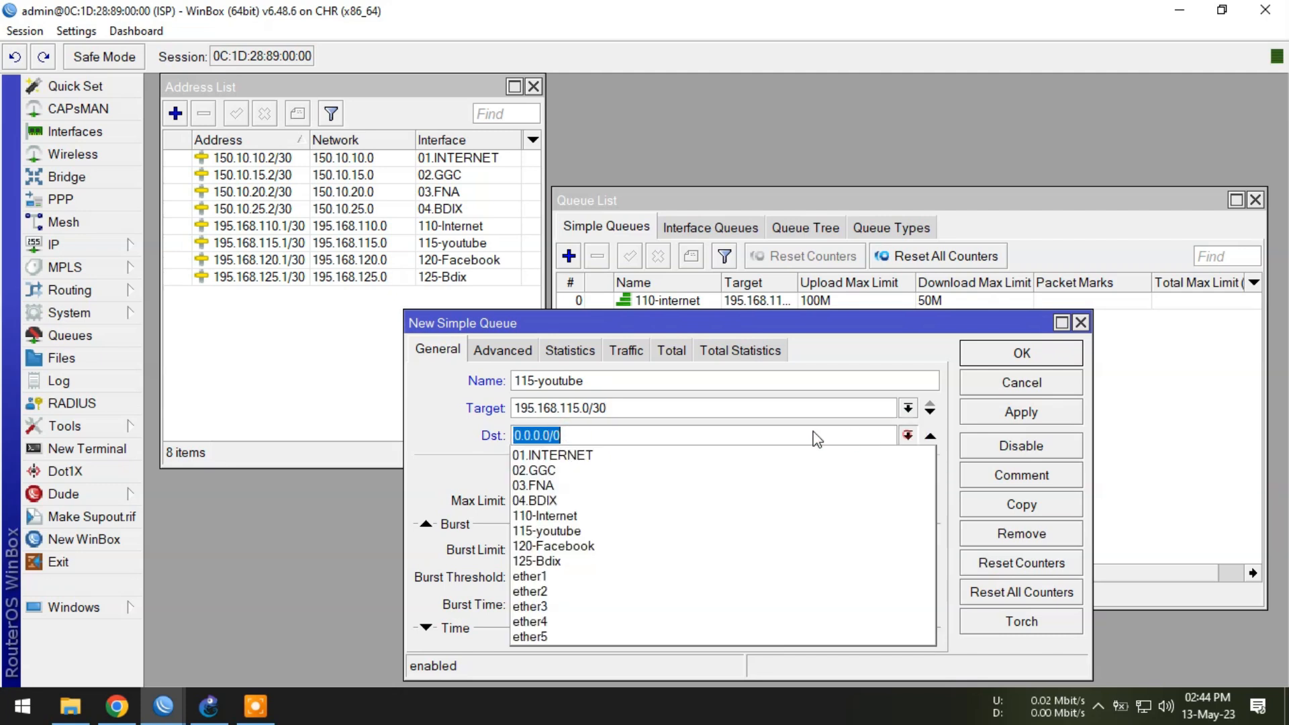
{"action": "left_click", "coordinate": [624, 470]}
{"action": "left_click", "coordinate": [1018, 355]}
Create a simple queue named 120-facebook with target 195.168.120.0/30 and the 03.FNA uplink as destination.
{"action": "left_click", "coordinate": [571, 258]}
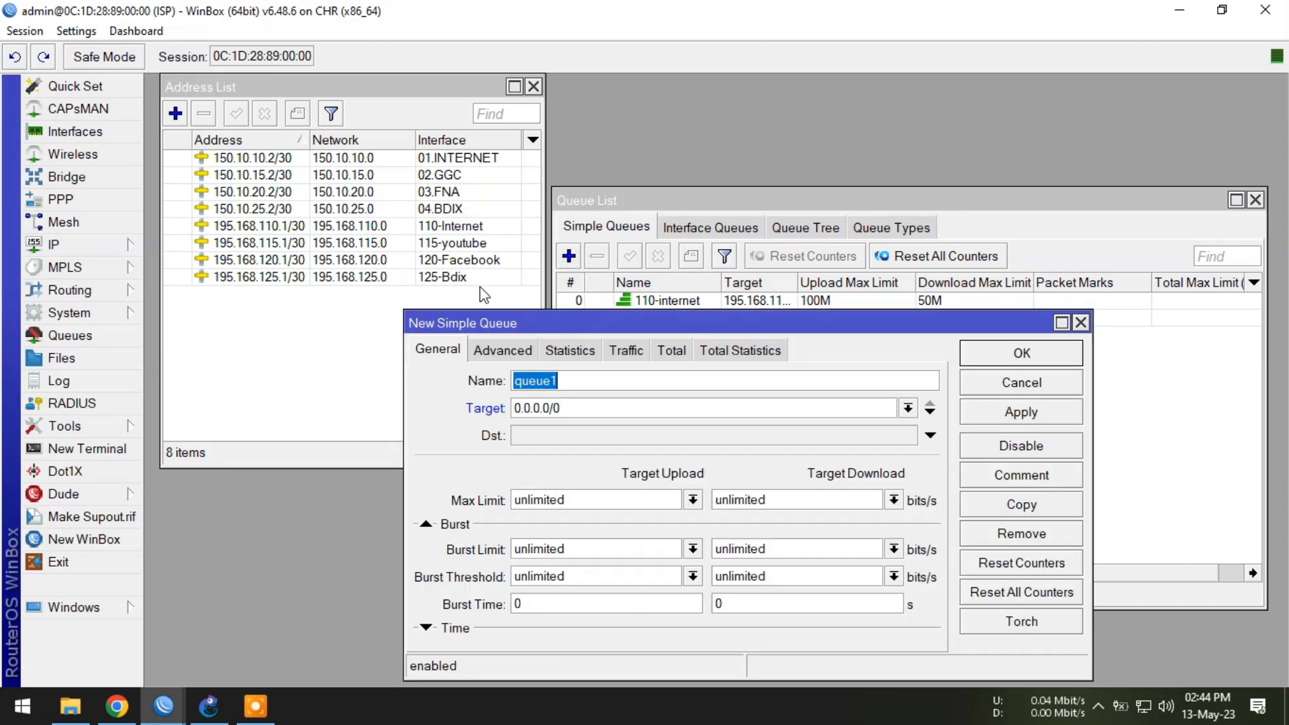
{"action": "type", "text": "120"}
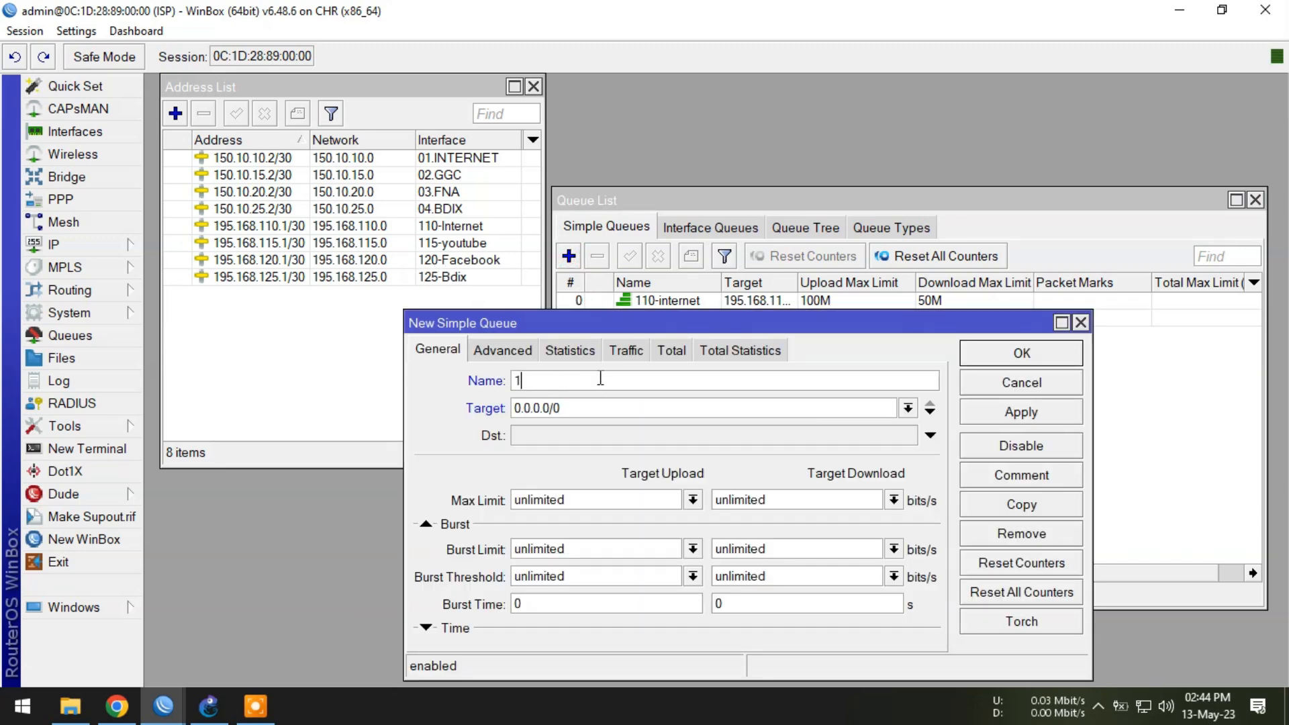
{"action": "type", "text": "-facebook"}
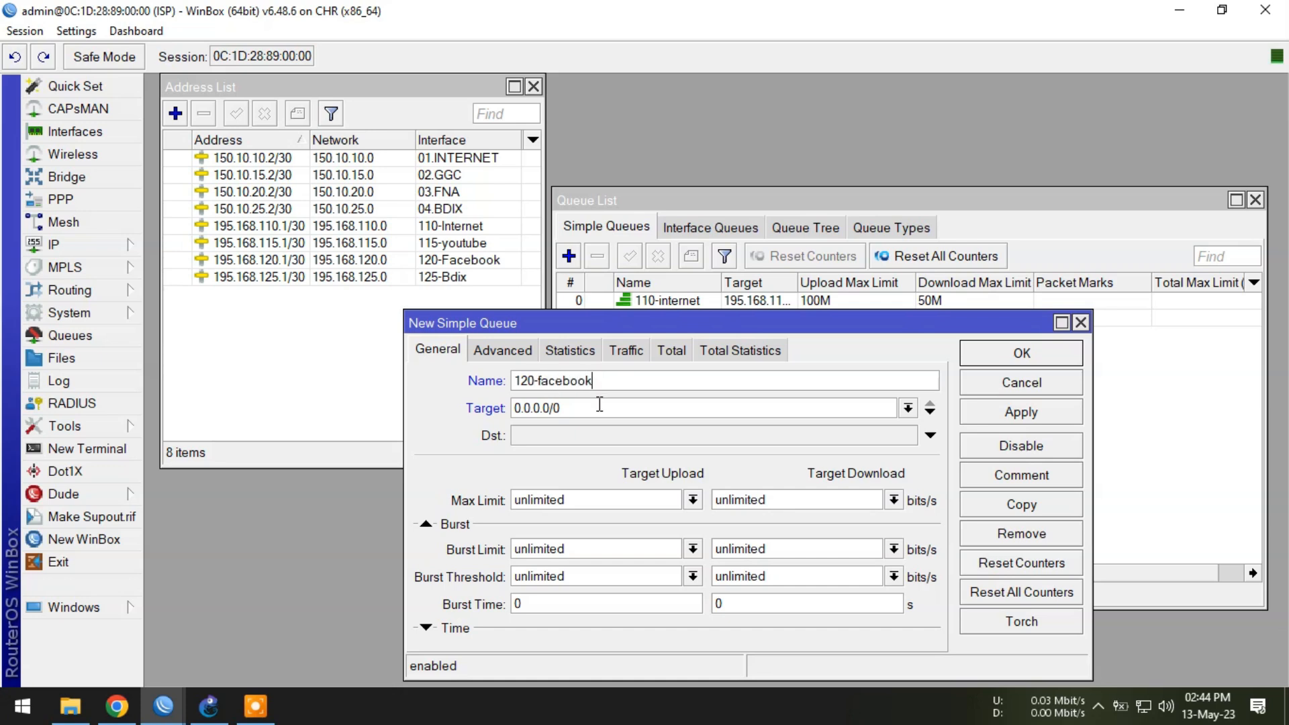
{"action": "left_click", "coordinate": [594, 406]}
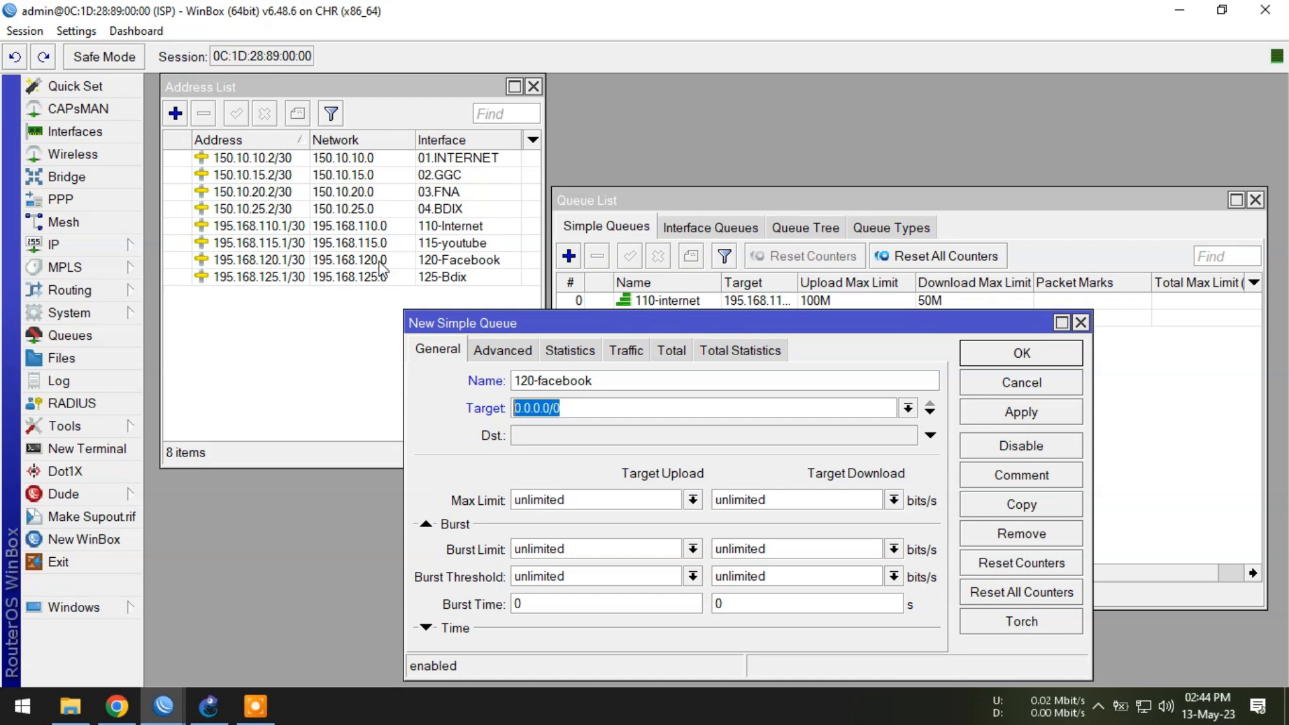
{"action": "type", "text": "195.168.120.0/30"}
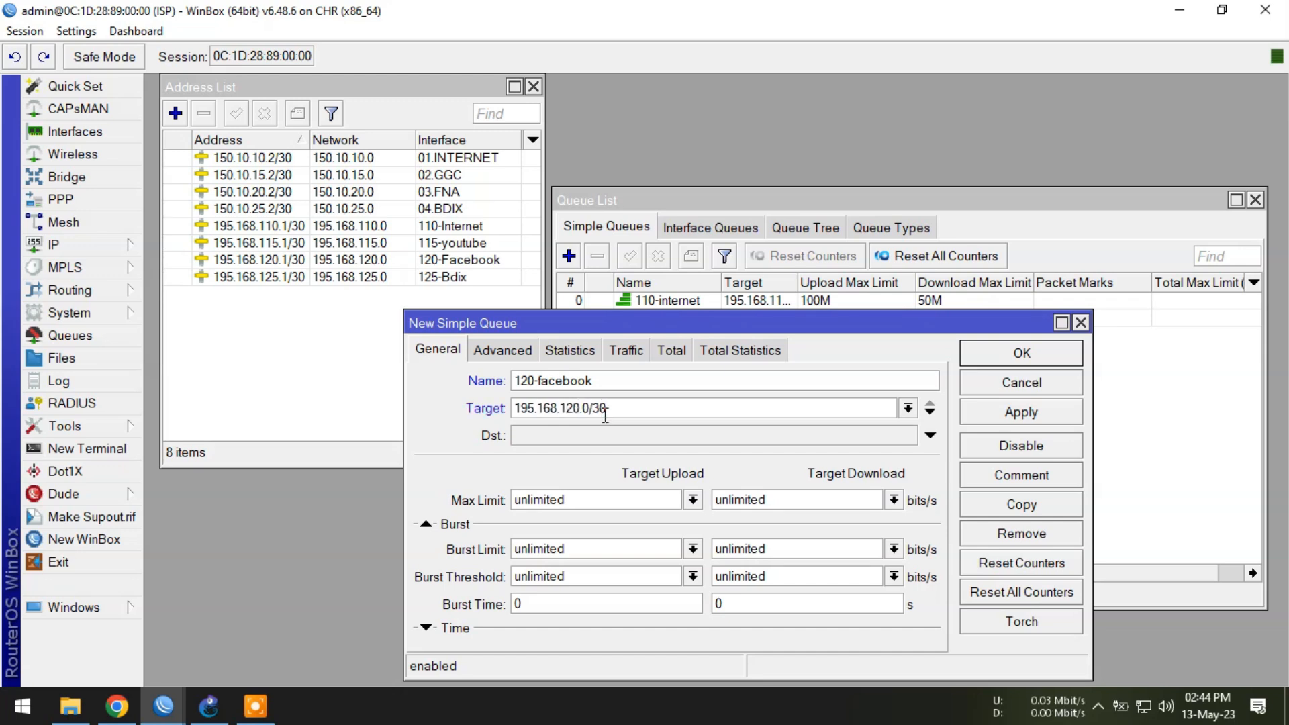
{"action": "left_click", "coordinate": [930, 435]}
{"action": "left_click", "coordinate": [908, 435]}
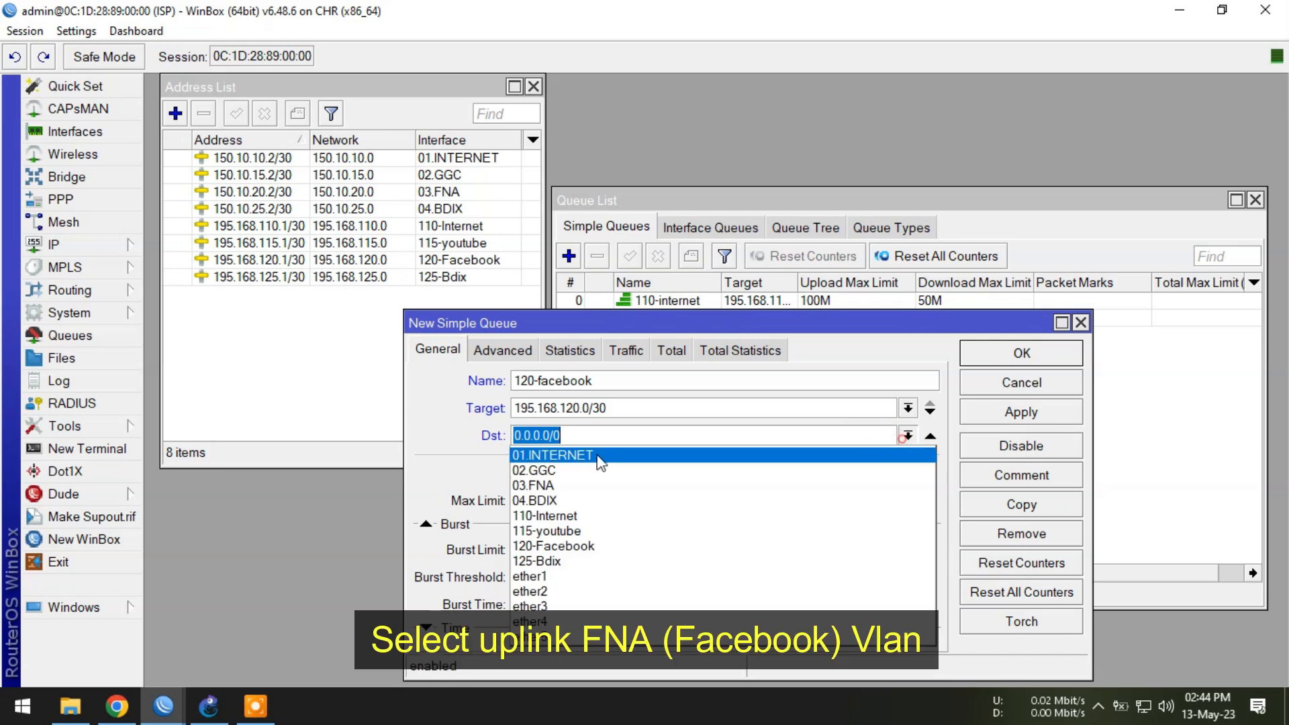
{"action": "left_click", "coordinate": [560, 485]}
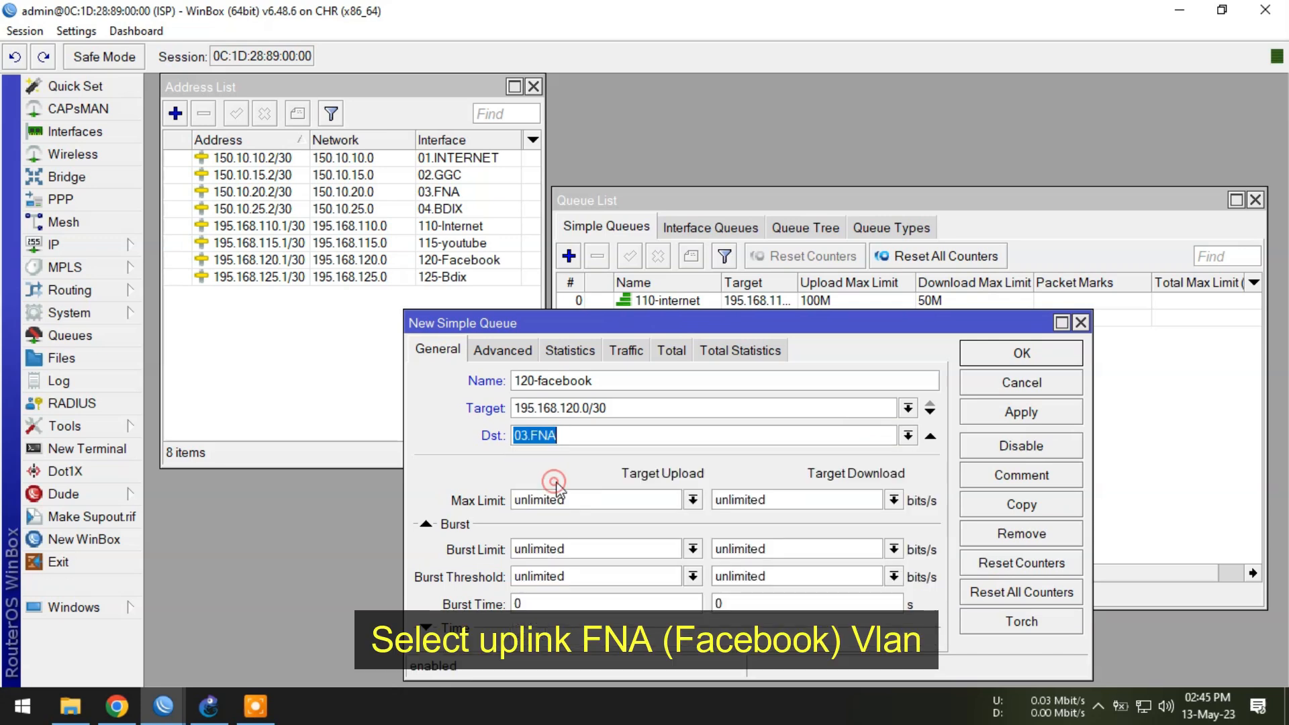
{"action": "left_click", "coordinate": [1013, 356]}
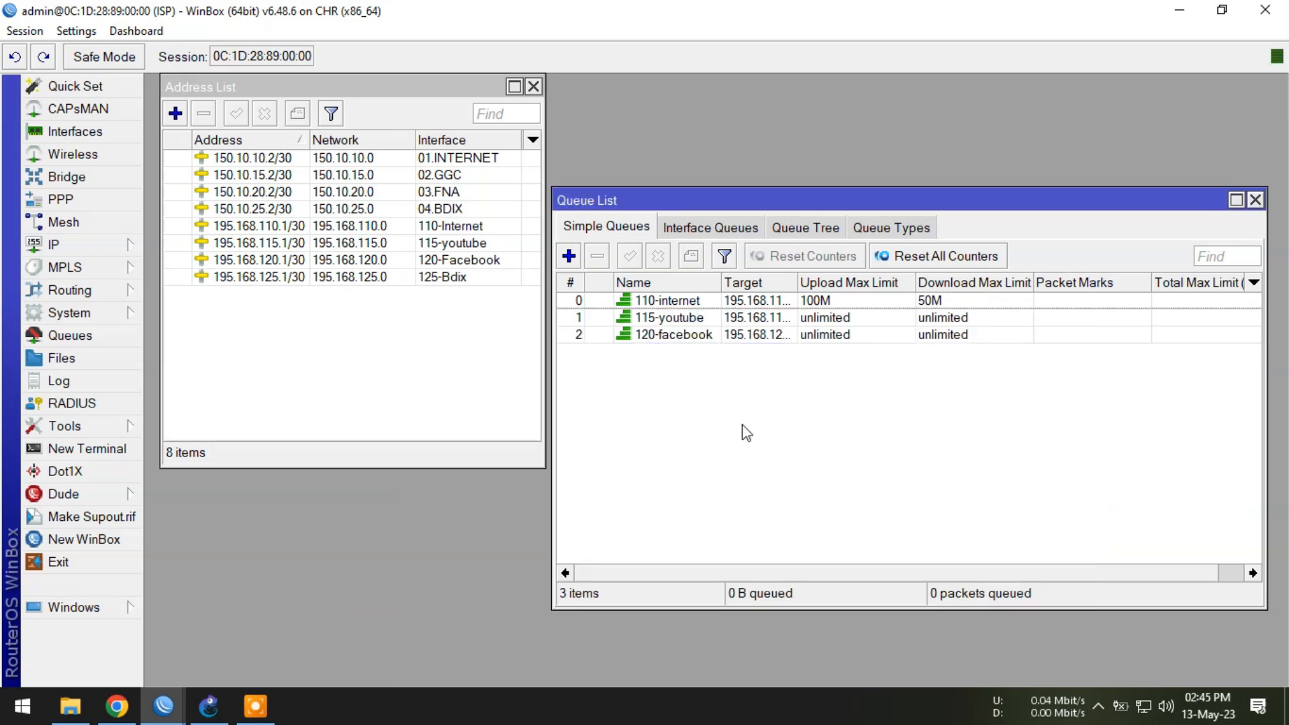
Create a simple queue named 125-bdix with target 195.168.125.0/30 and the 04.BDIX uplink as destination.
{"action": "left_click", "coordinate": [569, 256]}
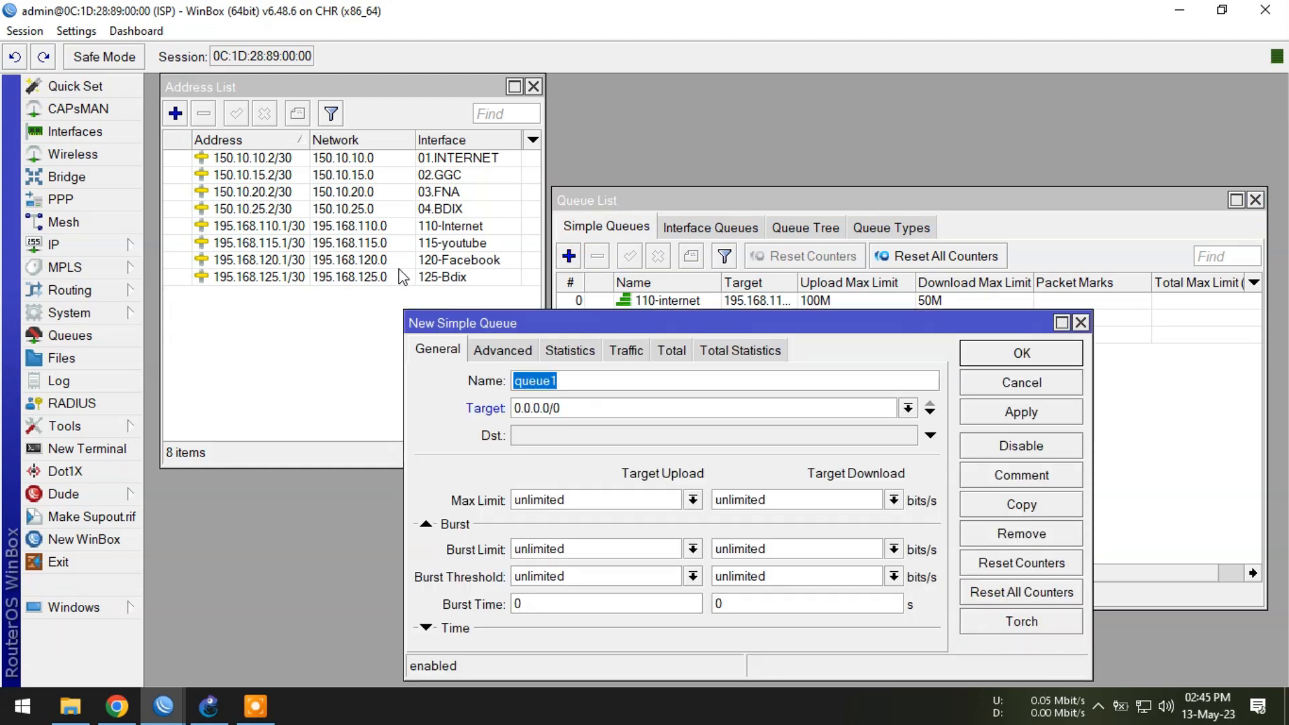
{"action": "type", "text": "125-bdix"}
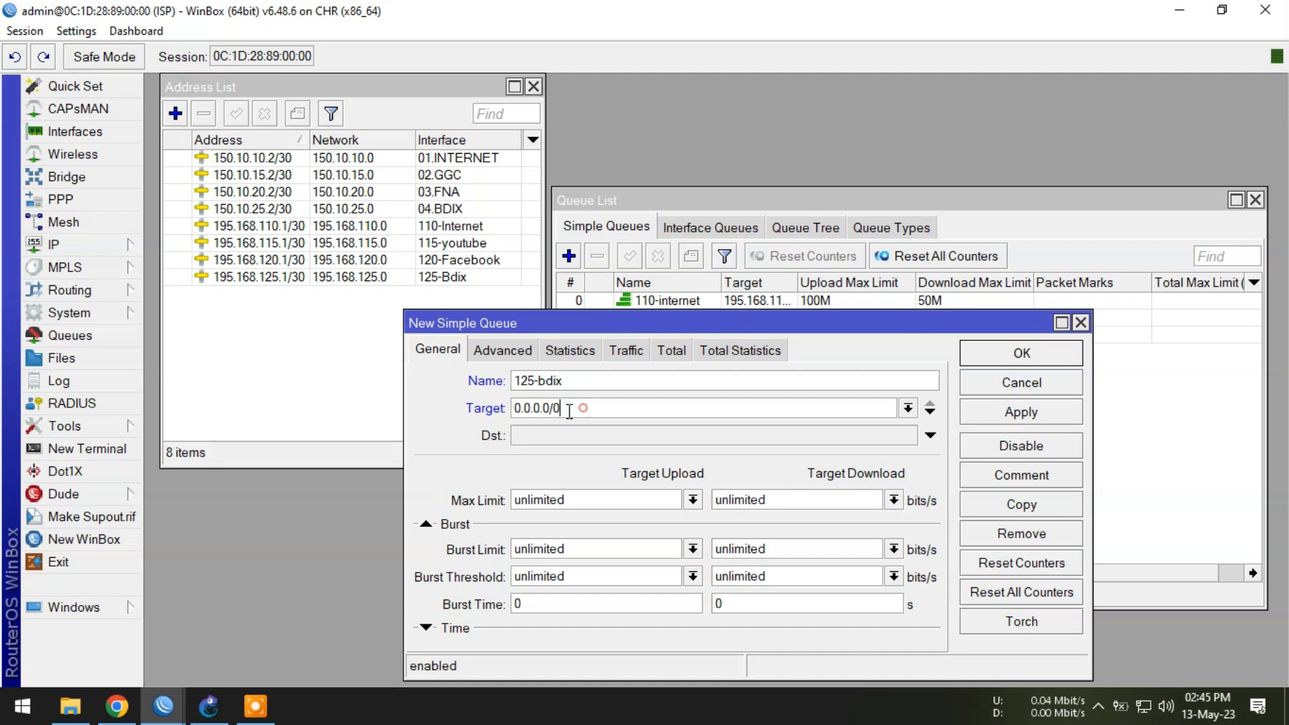
{"action": "left_click_drag", "start_coordinate": [576, 408], "coordinate": [511, 411]}
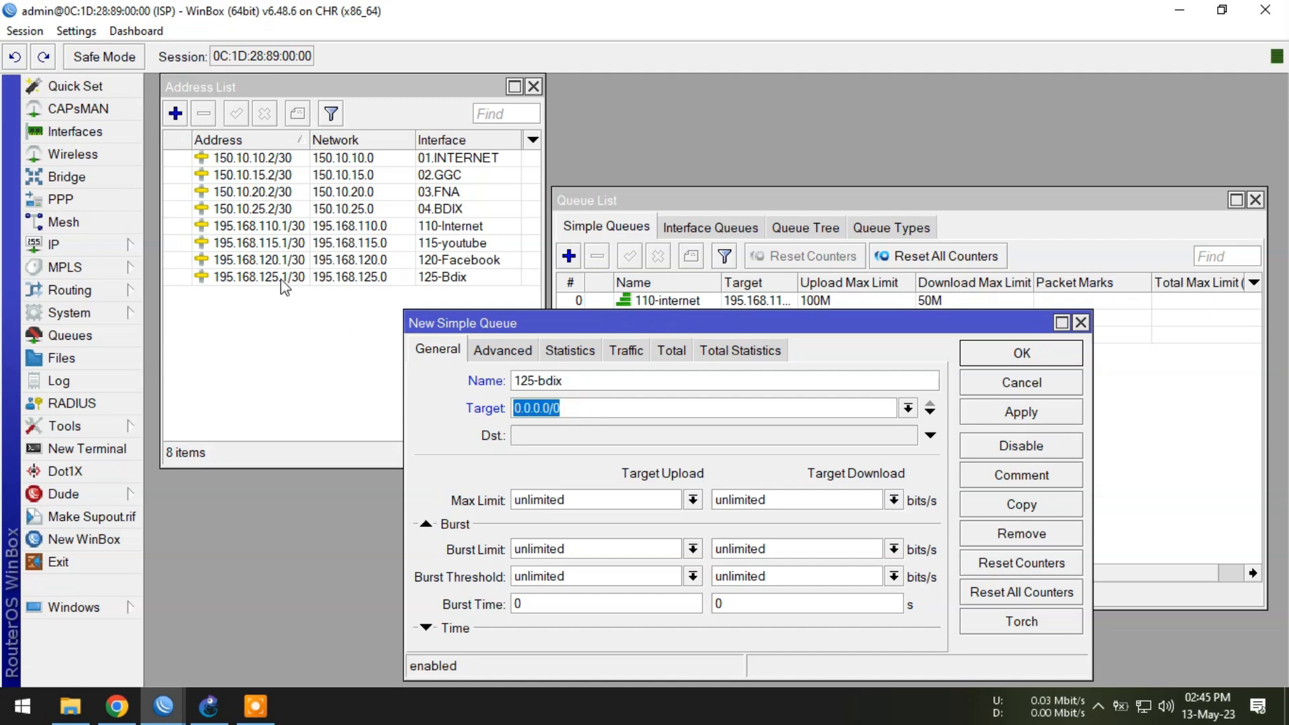
{"action": "type", "text": "19"}
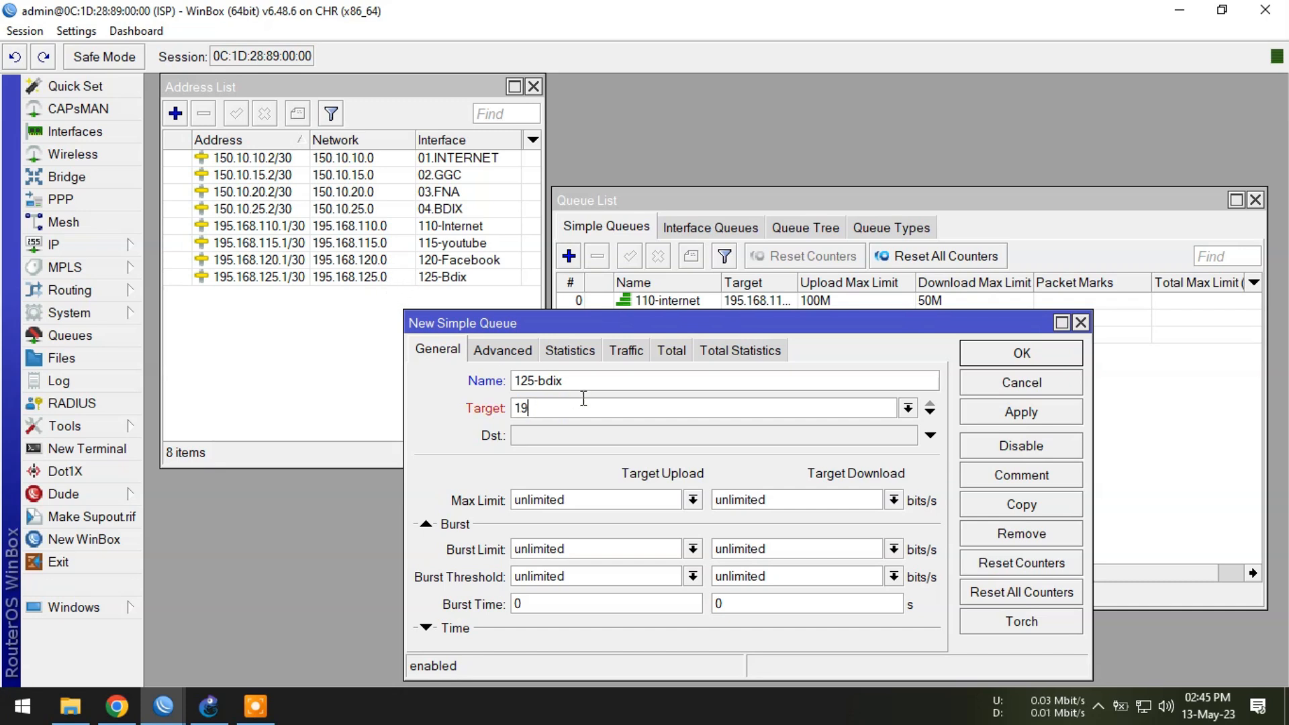
{"action": "type", "text": "5.168.125.0/30"}
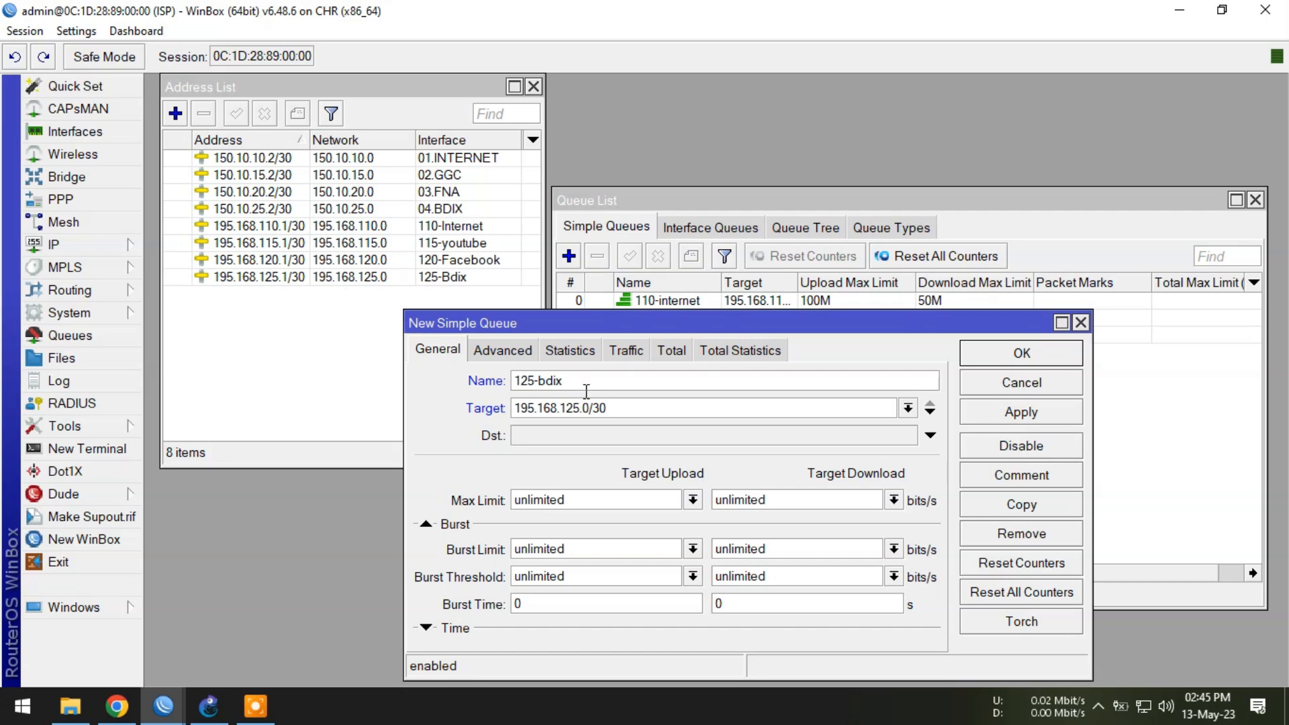
{"action": "left_click", "coordinate": [547, 435]}
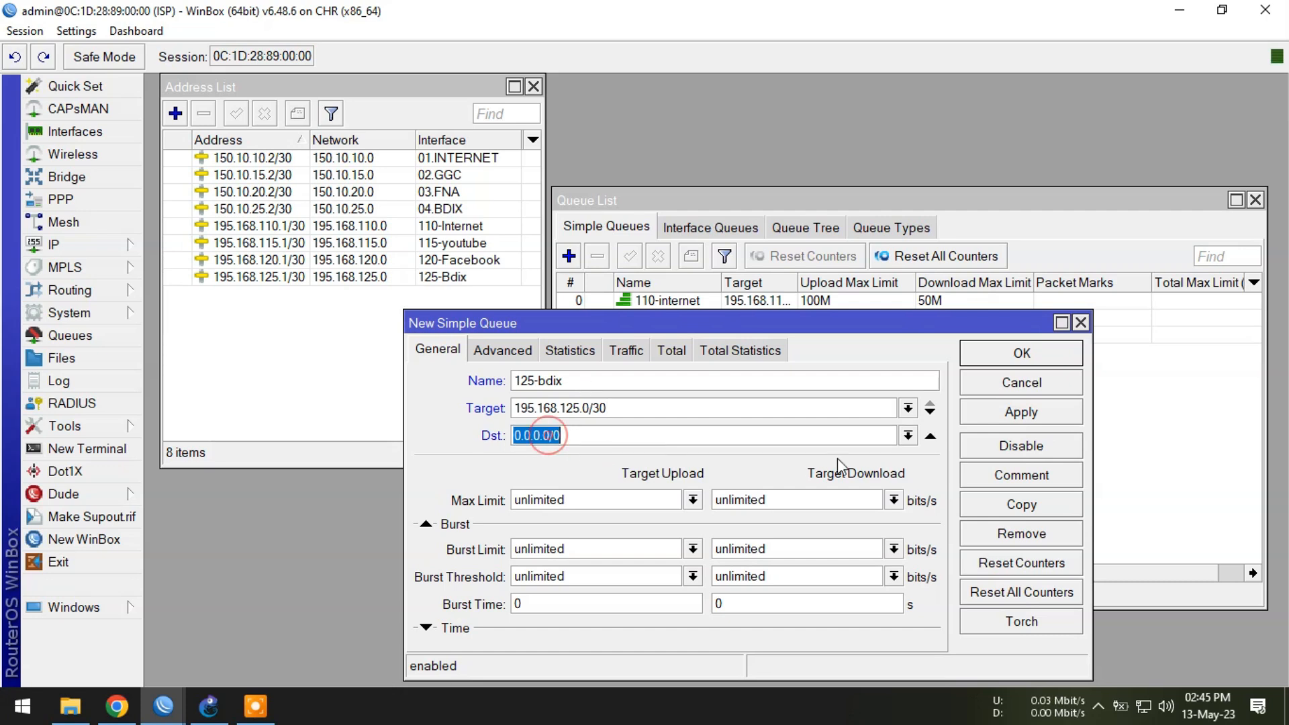
{"action": "left_click", "coordinate": [907, 435]}
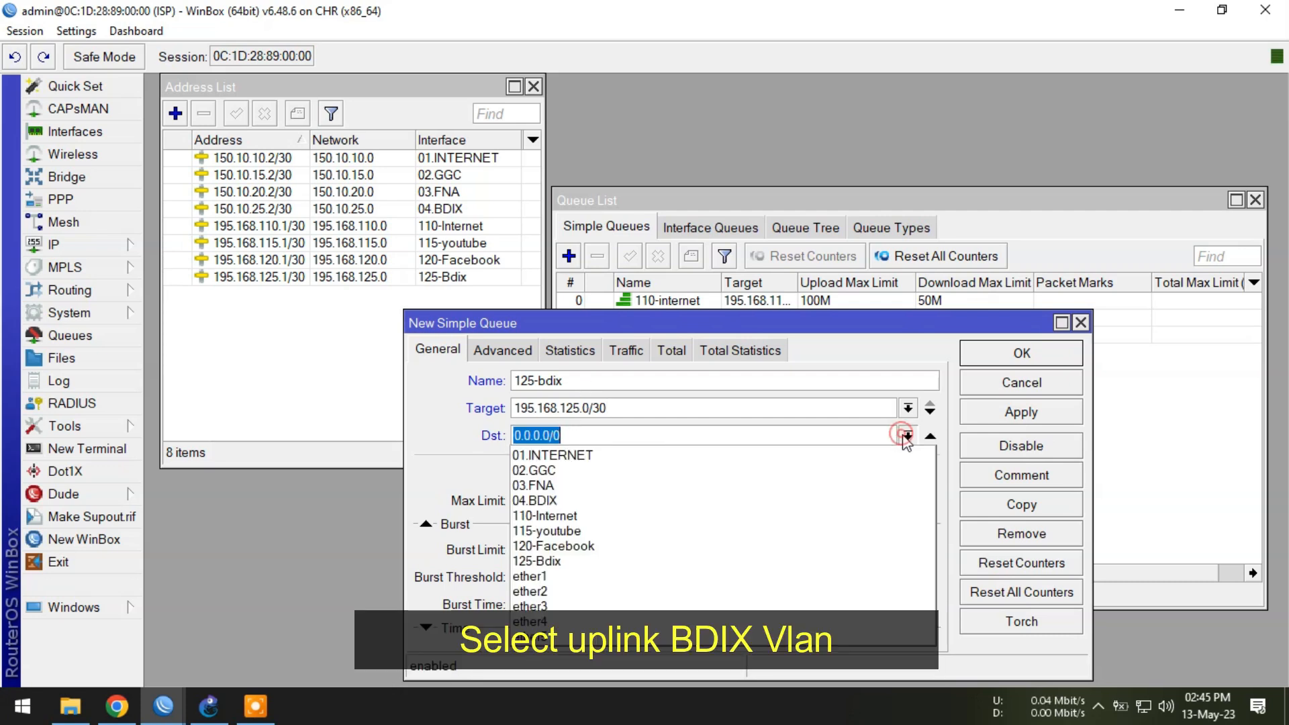
{"action": "left_click", "coordinate": [618, 500]}
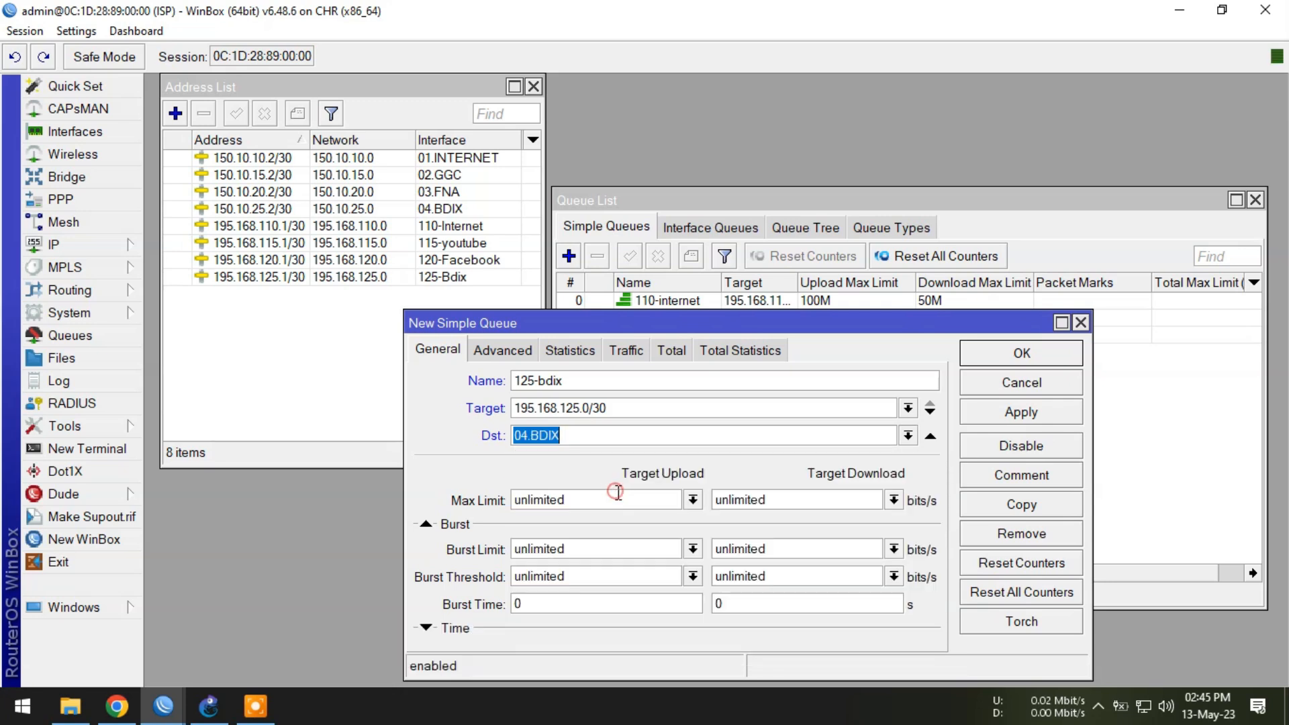
{"action": "left_click", "coordinate": [991, 362]}
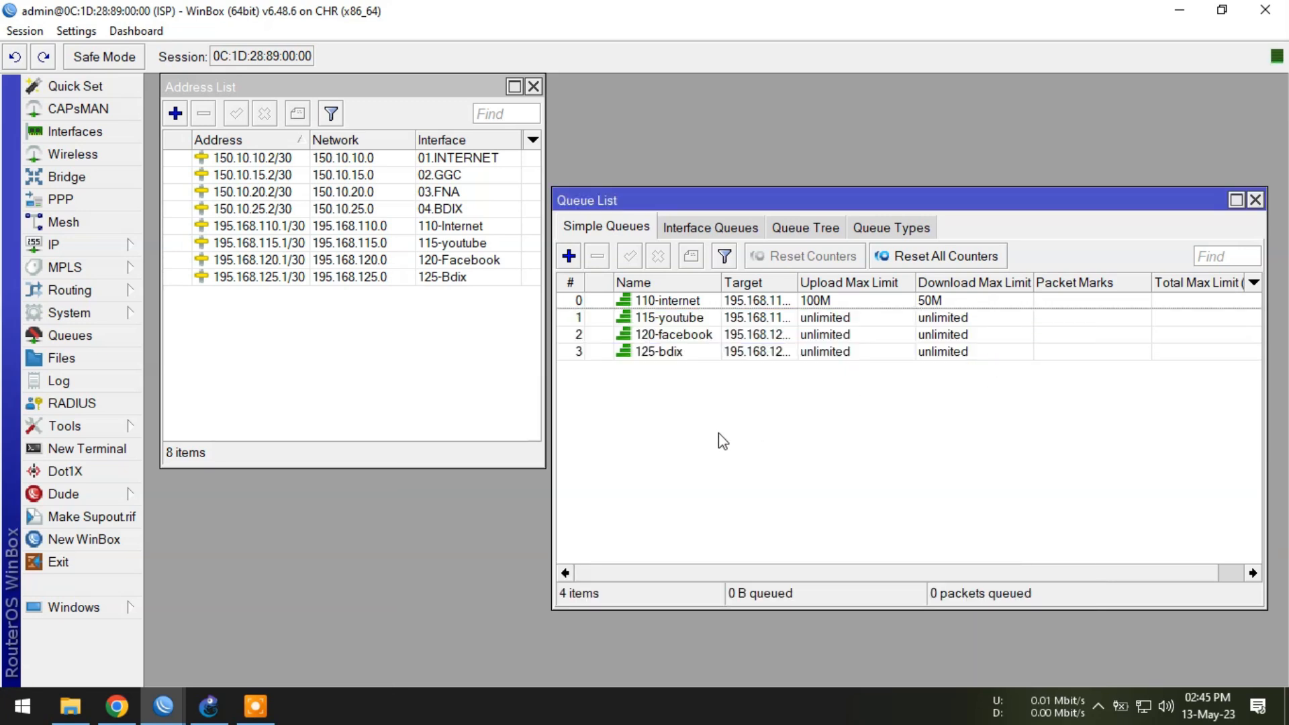
Set the 115-youtube queue's max limit to 200M upload and 100M download, and save it.
{"action": "double_click", "coordinate": [705, 318]}
{"action": "double_click", "coordinate": [599, 501]}
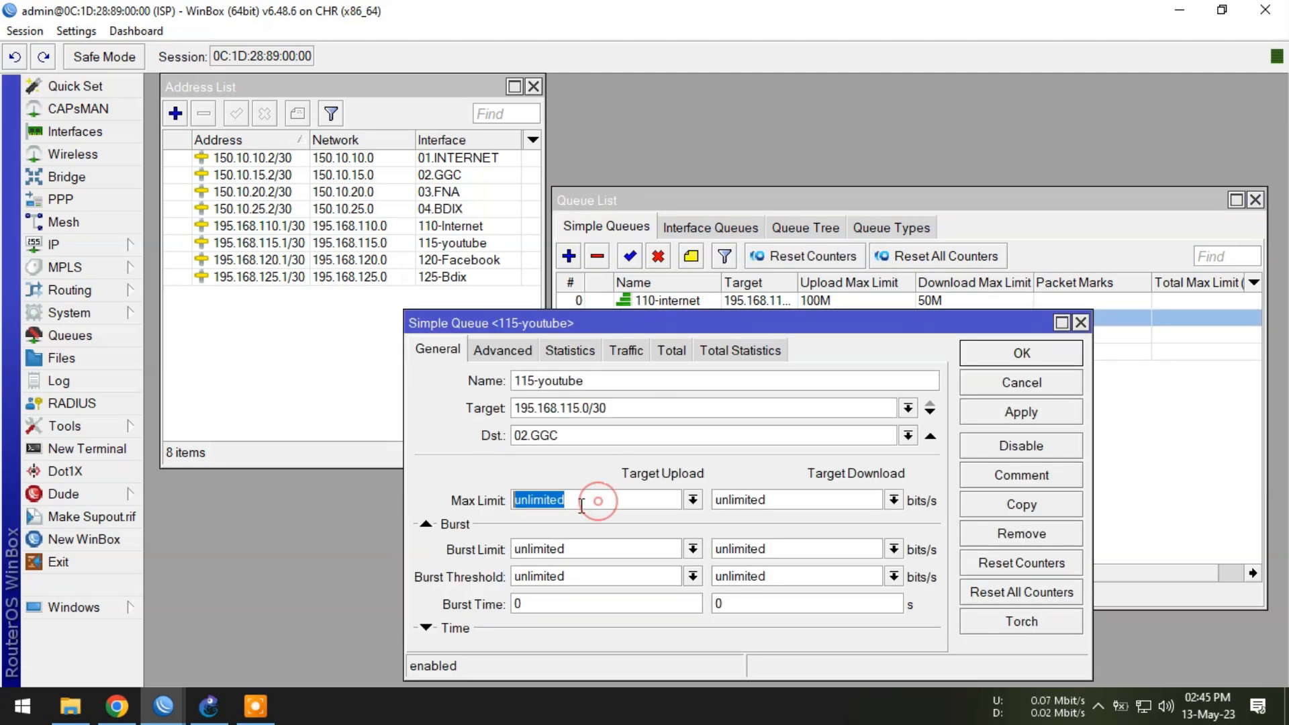
{"action": "type", "text": "200"}
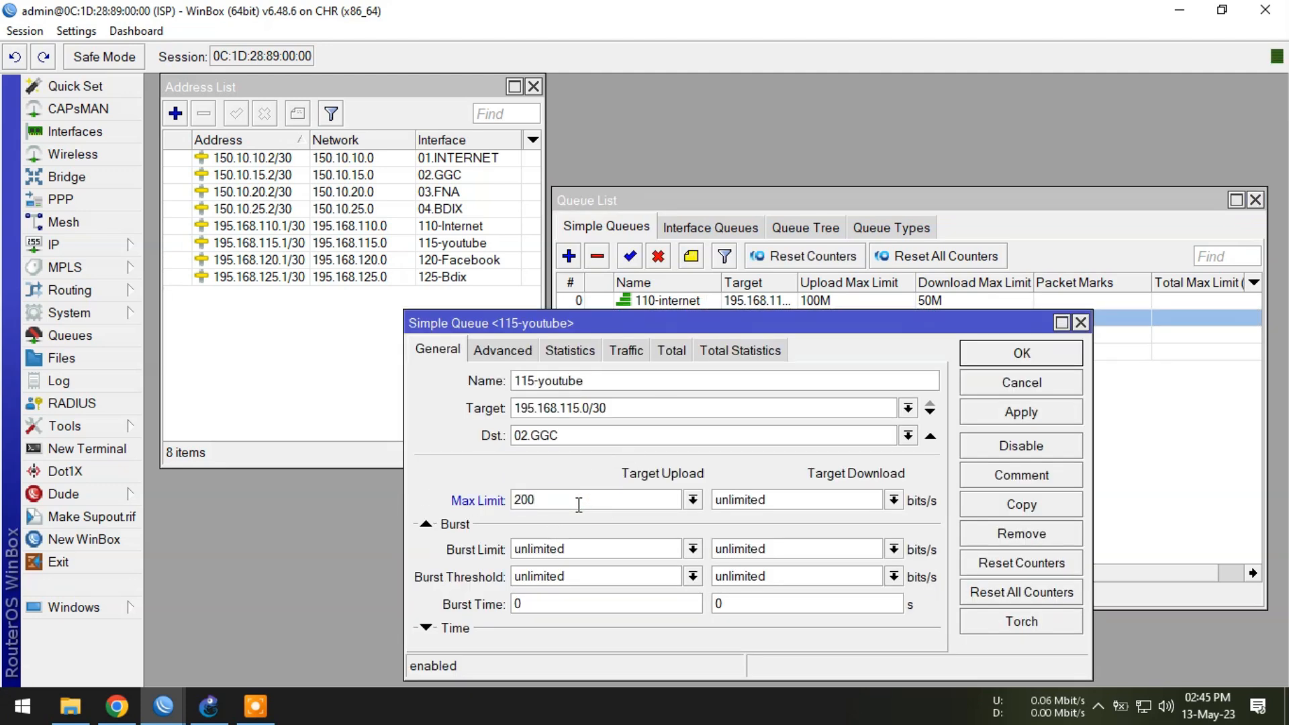
{"action": "type", "text": "M"}
{"action": "key", "text": "Tab"}
{"action": "type", "text": "100M"}
{"action": "left_click", "coordinate": [1021, 354]}
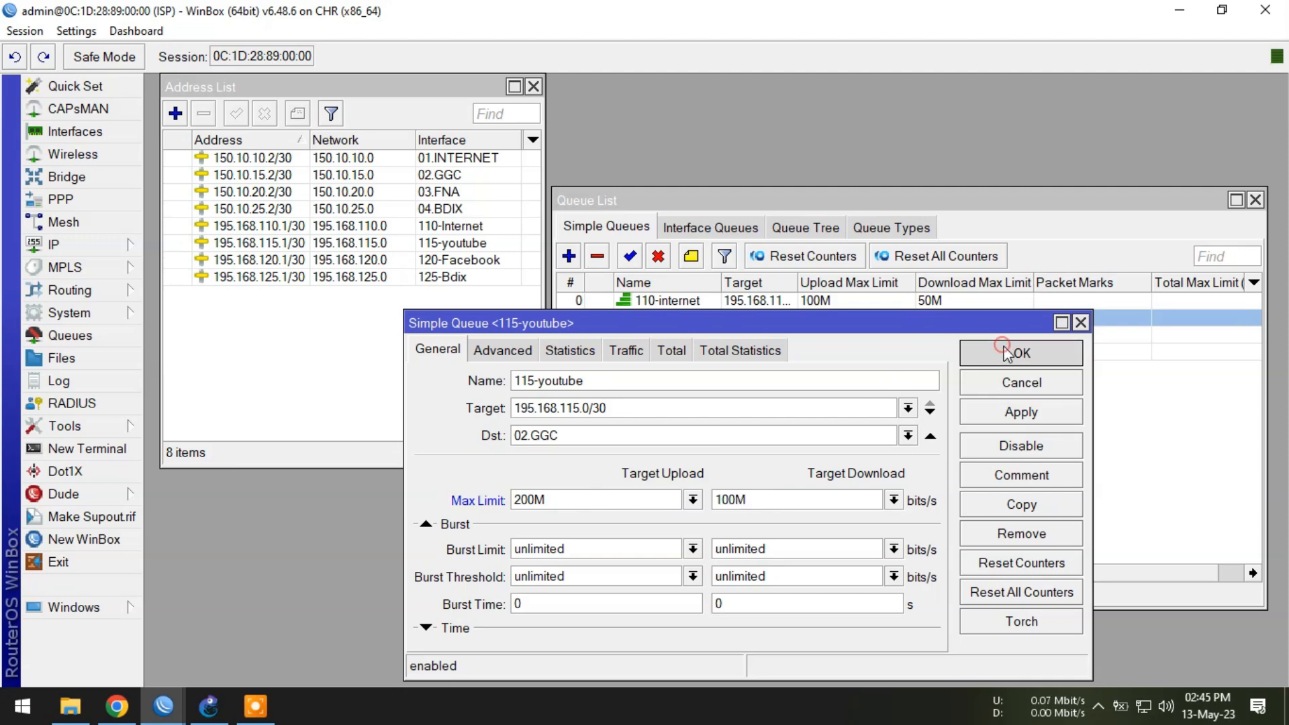
Set the 120-facebook queue's max limit to 150M for both upload and download, and save it.
{"action": "double_click", "coordinate": [739, 333]}
{"action": "double_click", "coordinate": [594, 503]}
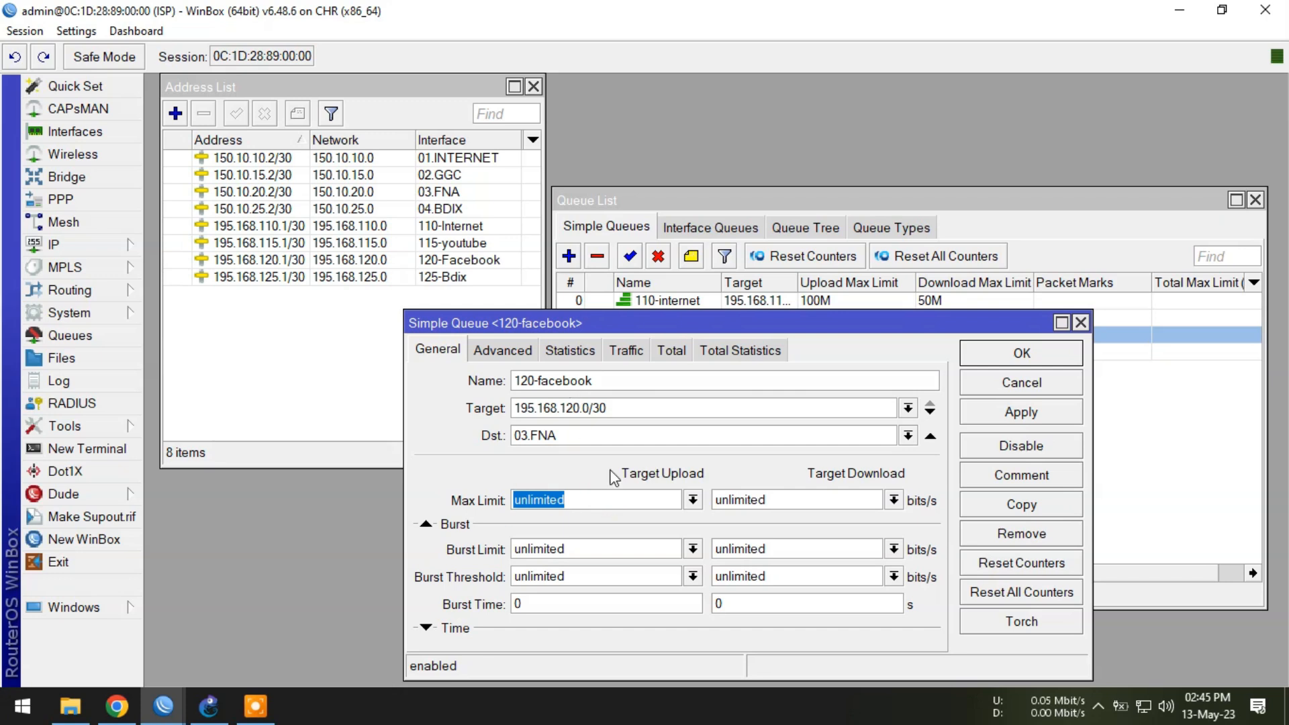
{"action": "type", "text": "150M"}
{"action": "key", "text": "Tab"}
{"action": "type", "text": "150M"}
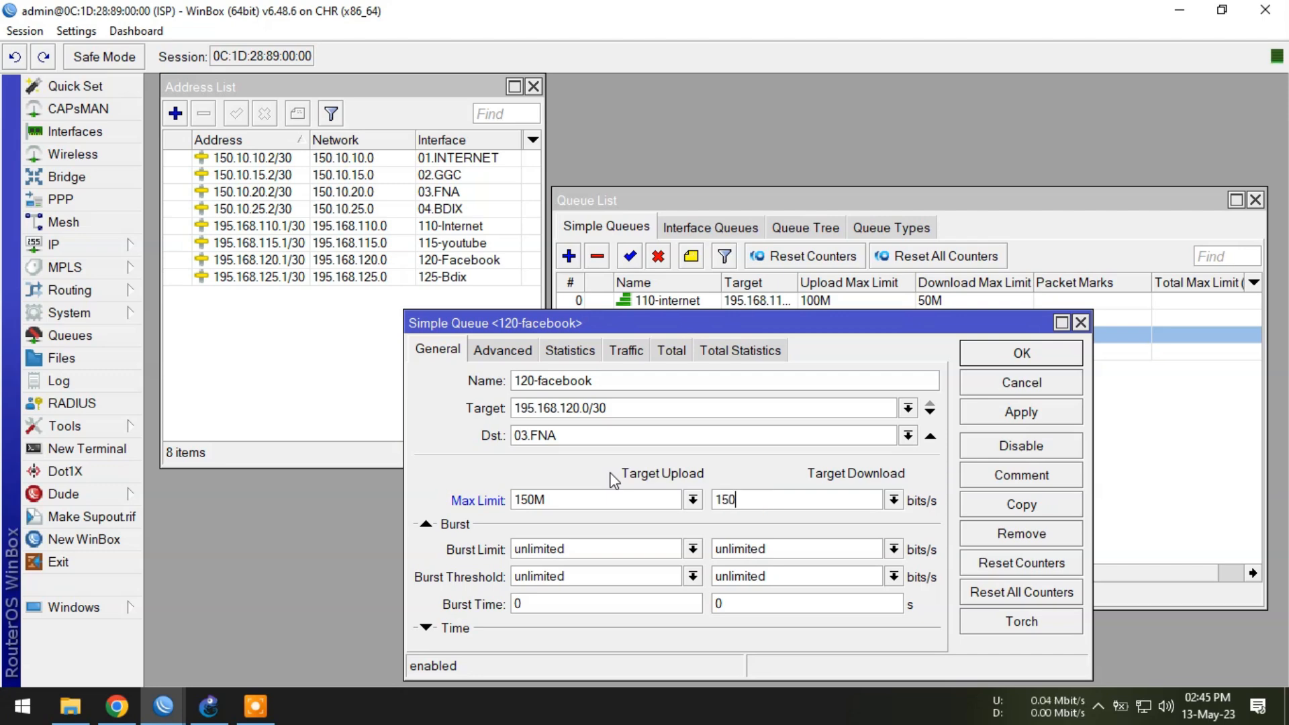
{"action": "key", "text": "Return"}
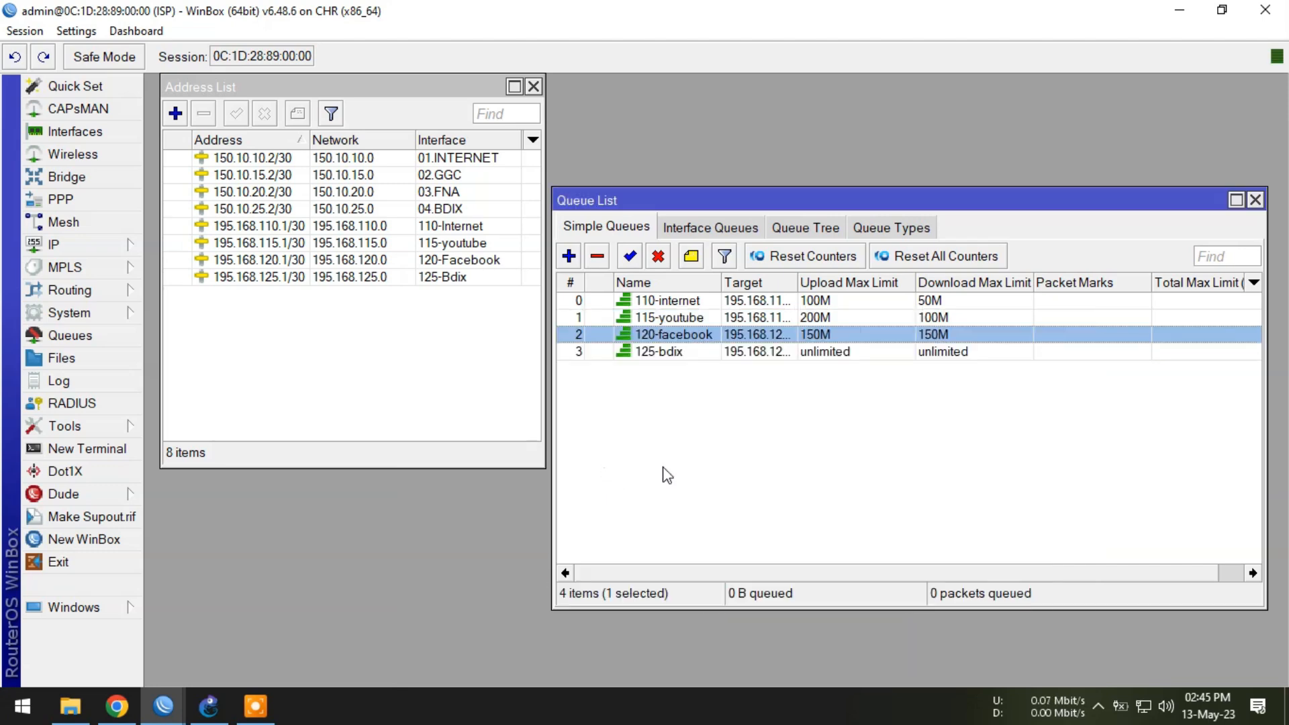
Set the 125-bdix queue's max limit to 500M upload and 200M download, and save it.
{"action": "double_click", "coordinate": [682, 352]}
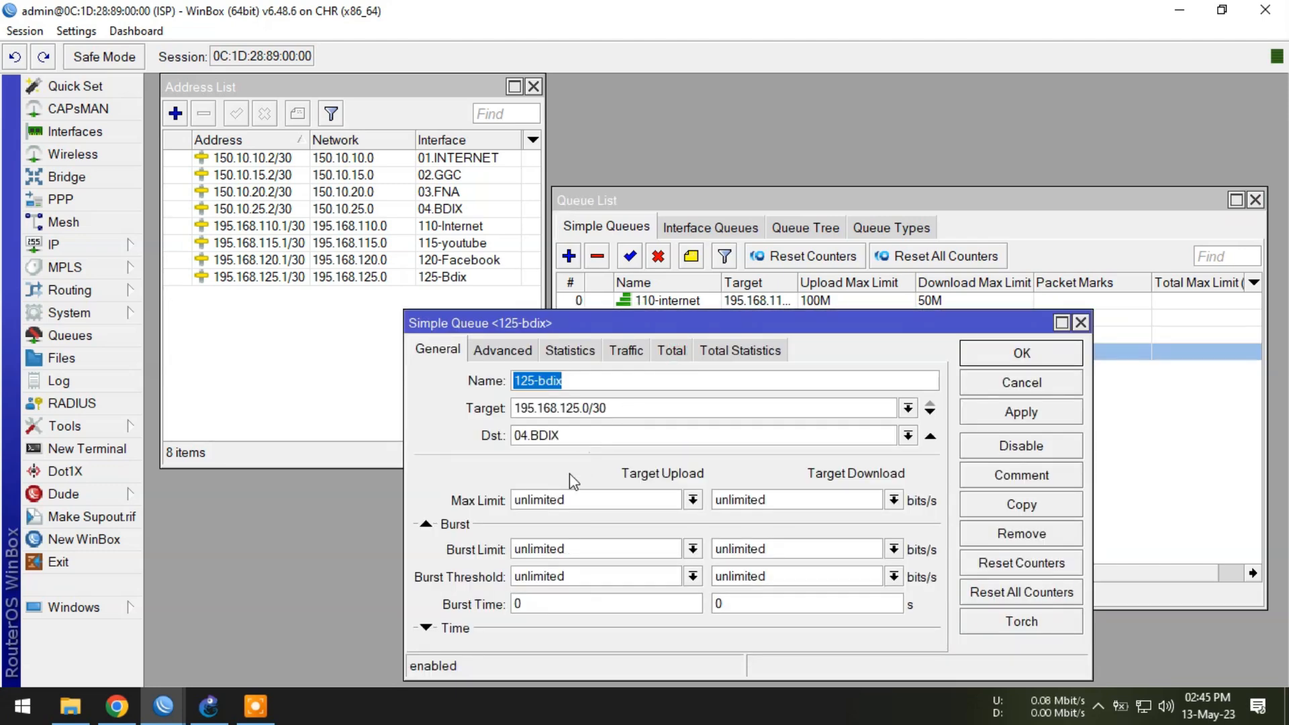
{"action": "double_click", "coordinate": [610, 504]}
{"action": "type", "text": "500"}
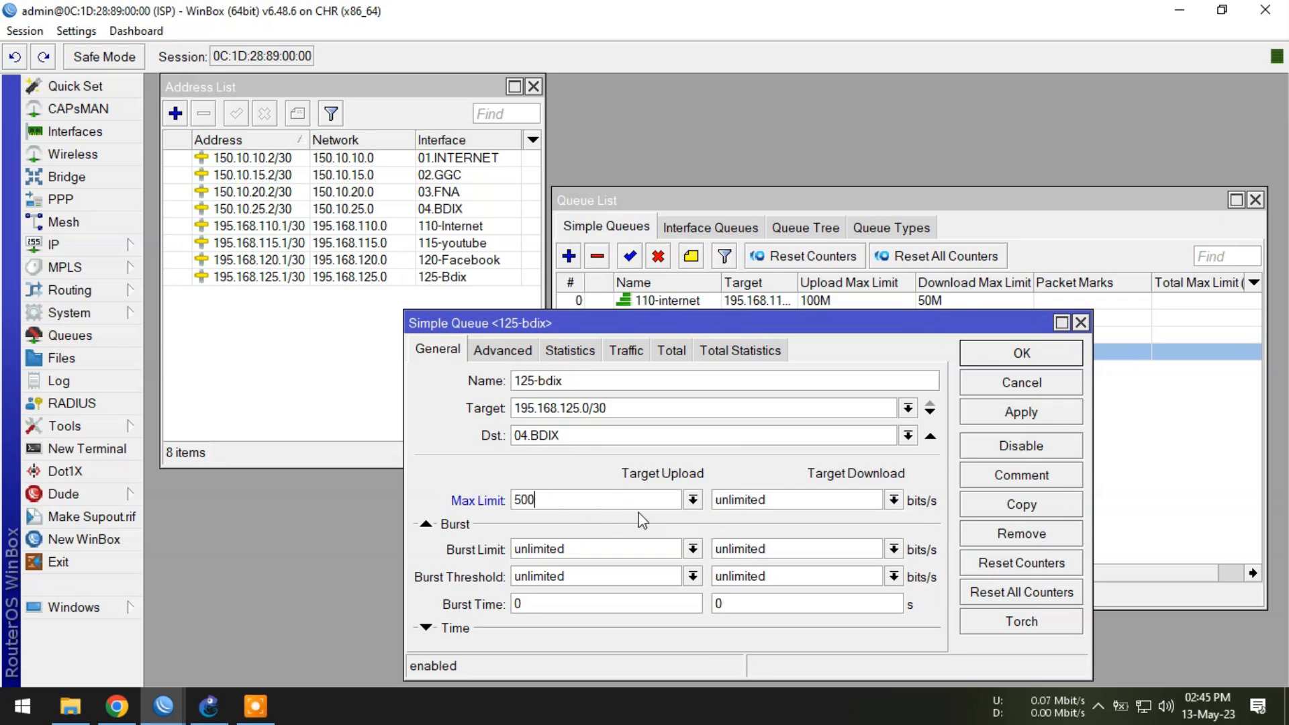
{"action": "type", "text": "M"}
{"action": "double_click", "coordinate": [806, 502]}
{"action": "type", "text": "200"}
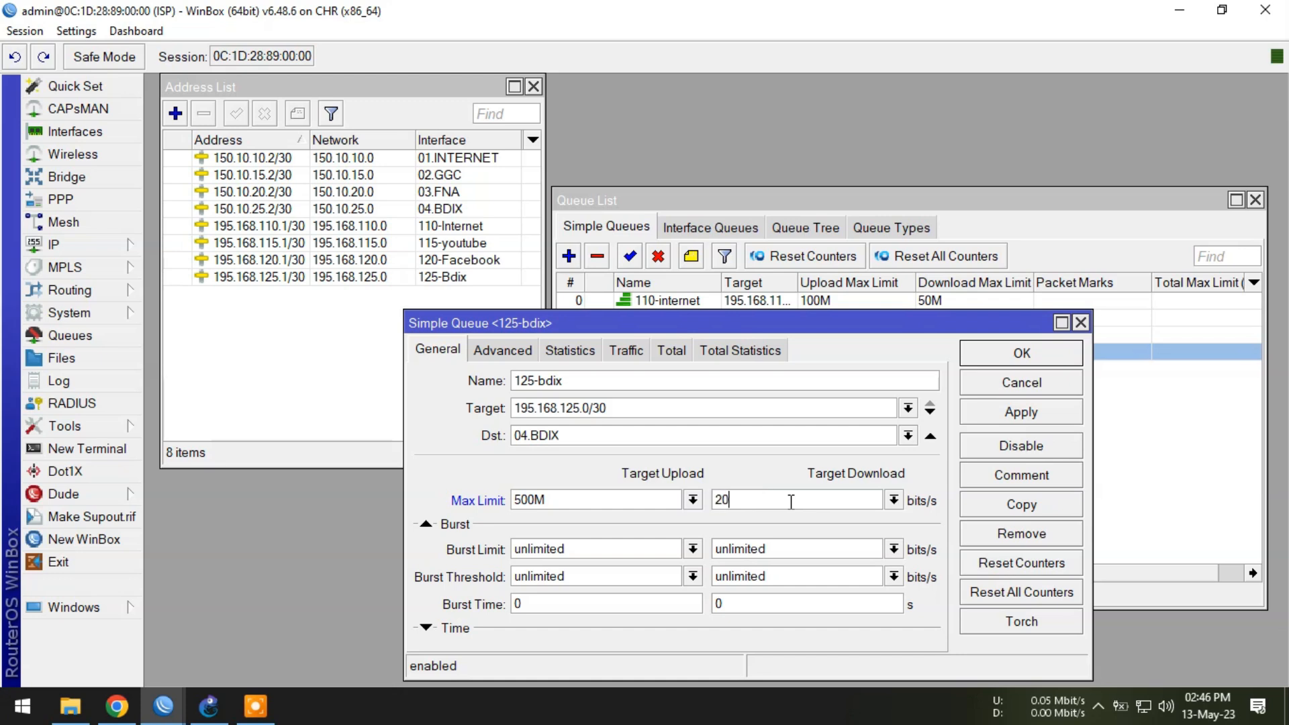
{"action": "type", "text": "M"}
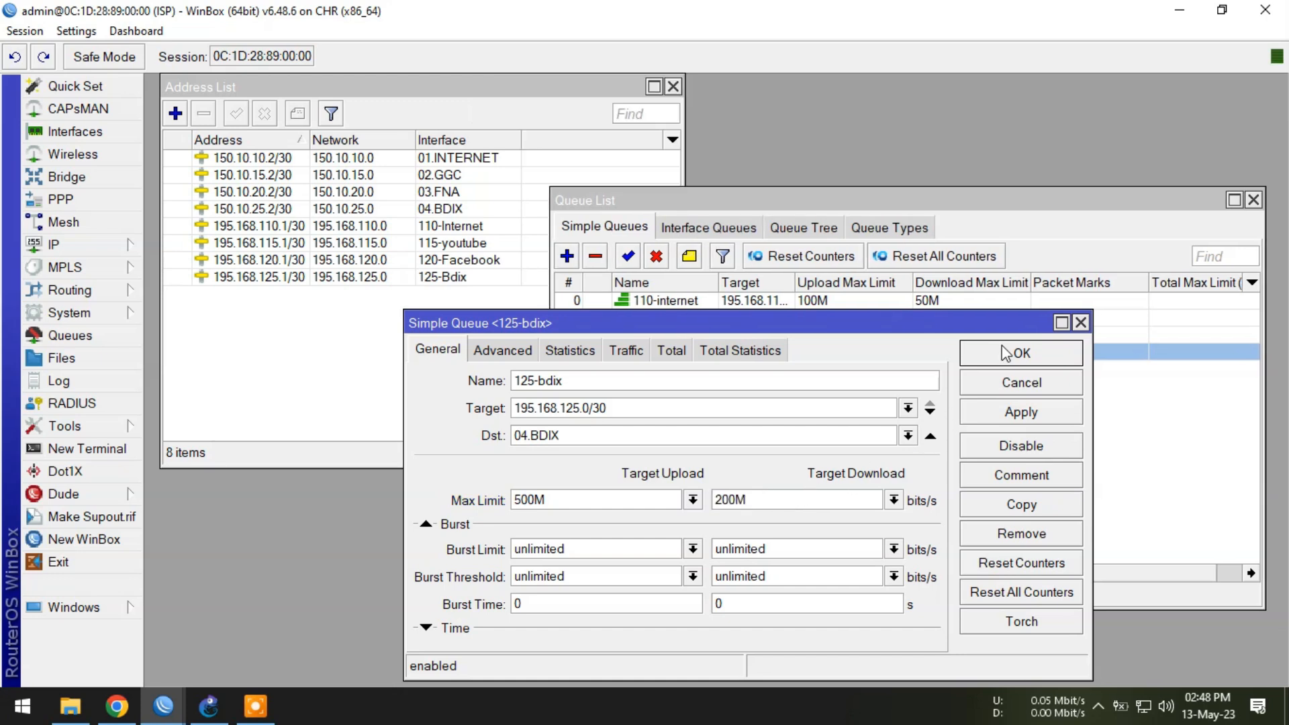
{"action": "left_click", "coordinate": [1005, 354]}
{"action": "left_click", "coordinate": [739, 397]}
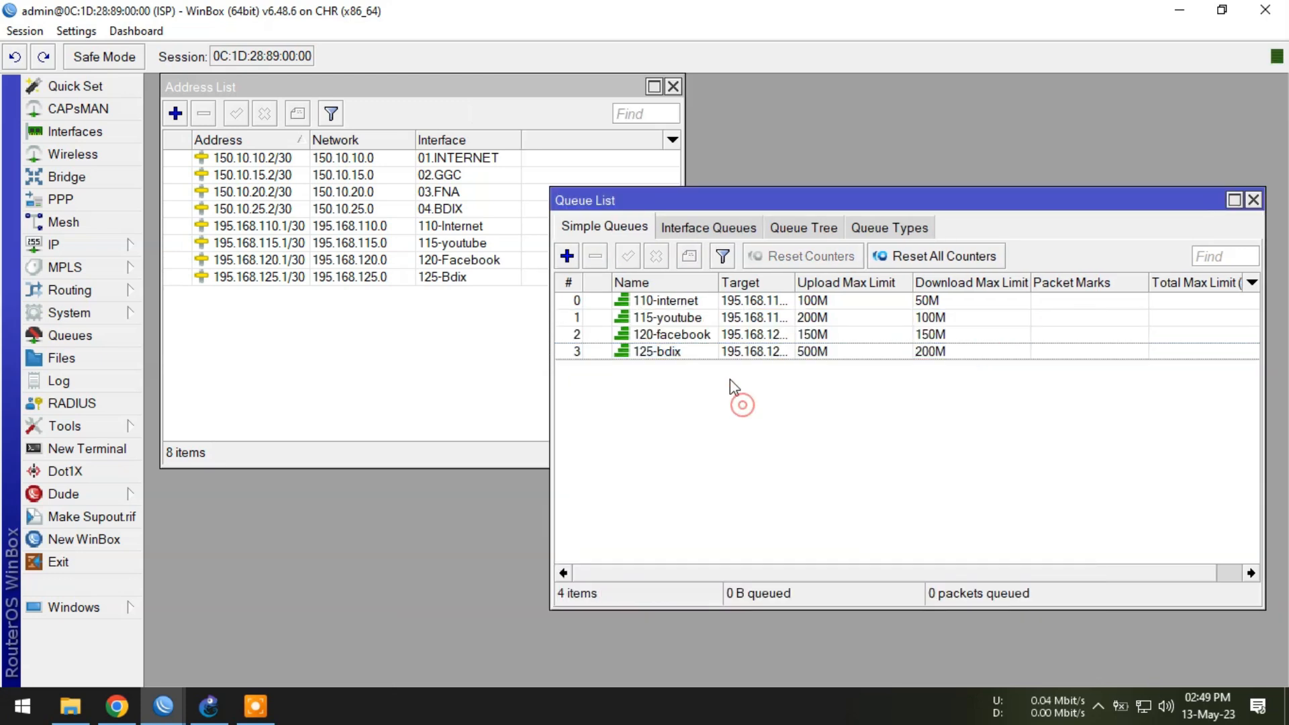
Move the 110-internet queue to the end of the simple queue list, below 125-bdix, and close the queue list.
{"action": "left_click_drag", "start_coordinate": [691, 300], "coordinate": [691, 373]}
{"action": "left_click", "coordinate": [675, 300]}
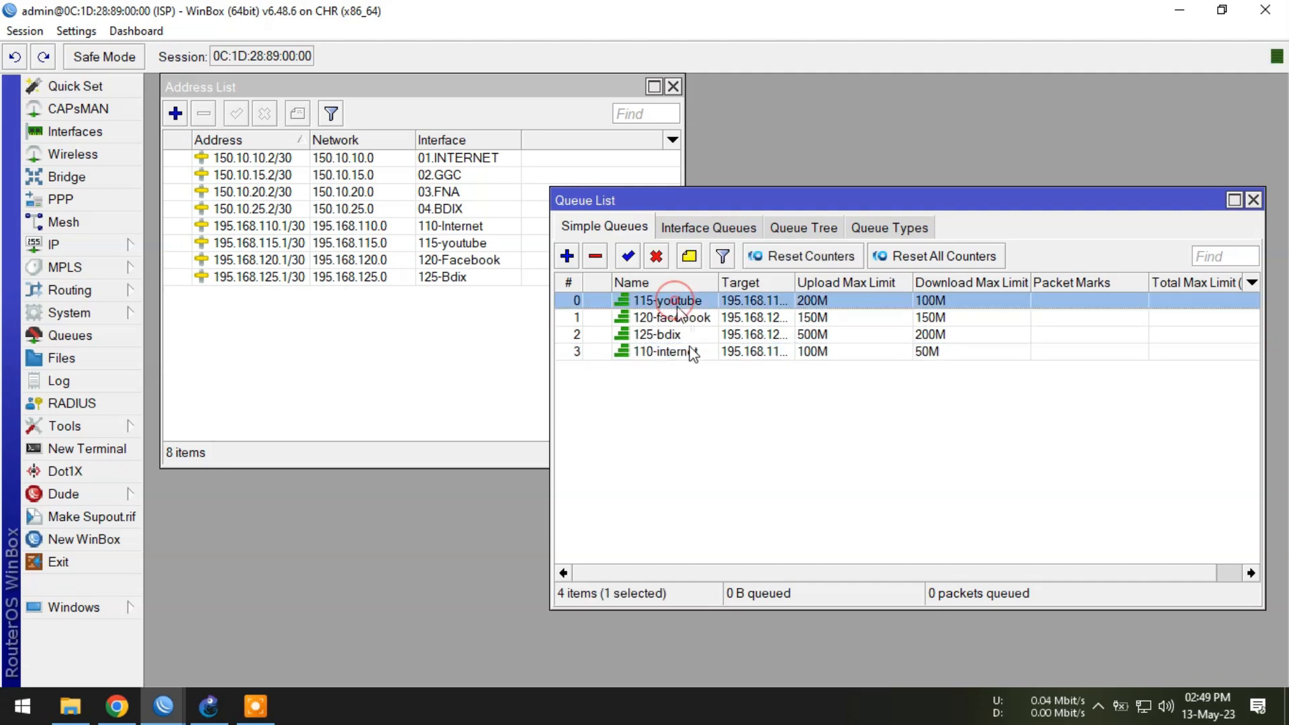
{"action": "left_click", "coordinate": [692, 352], "text": "shift"}
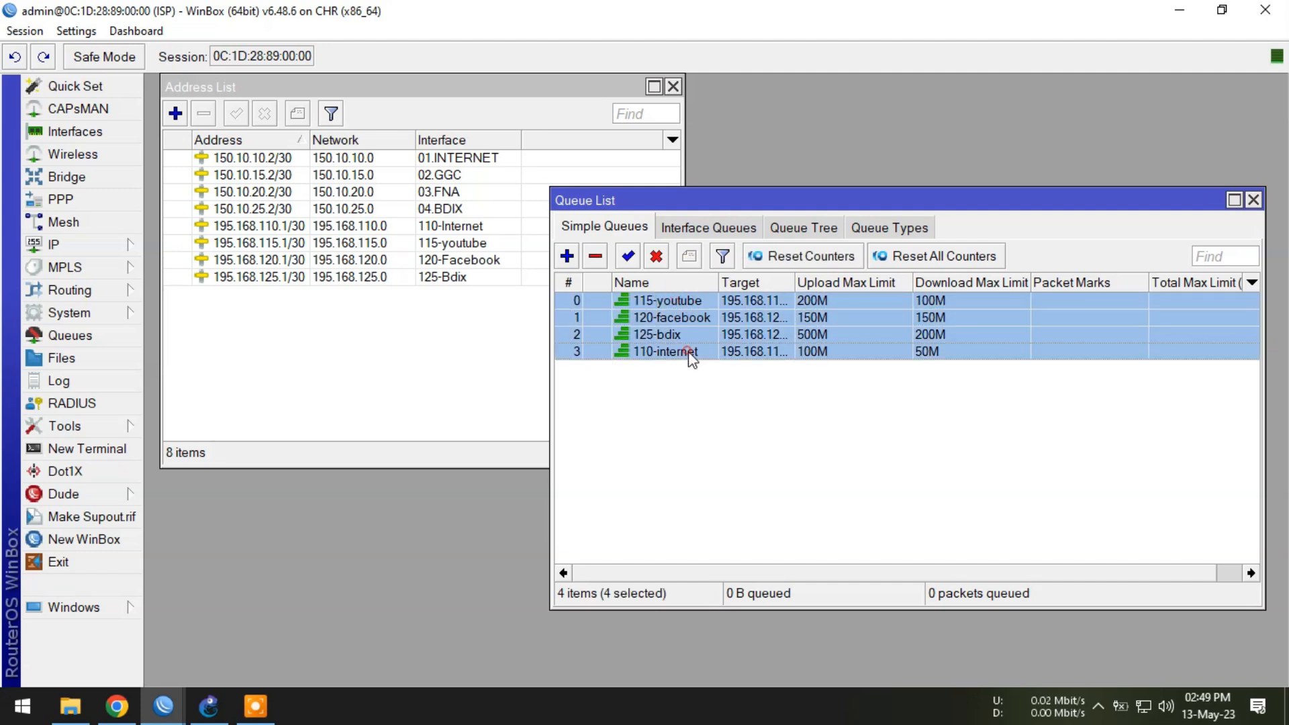
{"action": "left_click", "coordinate": [705, 400]}
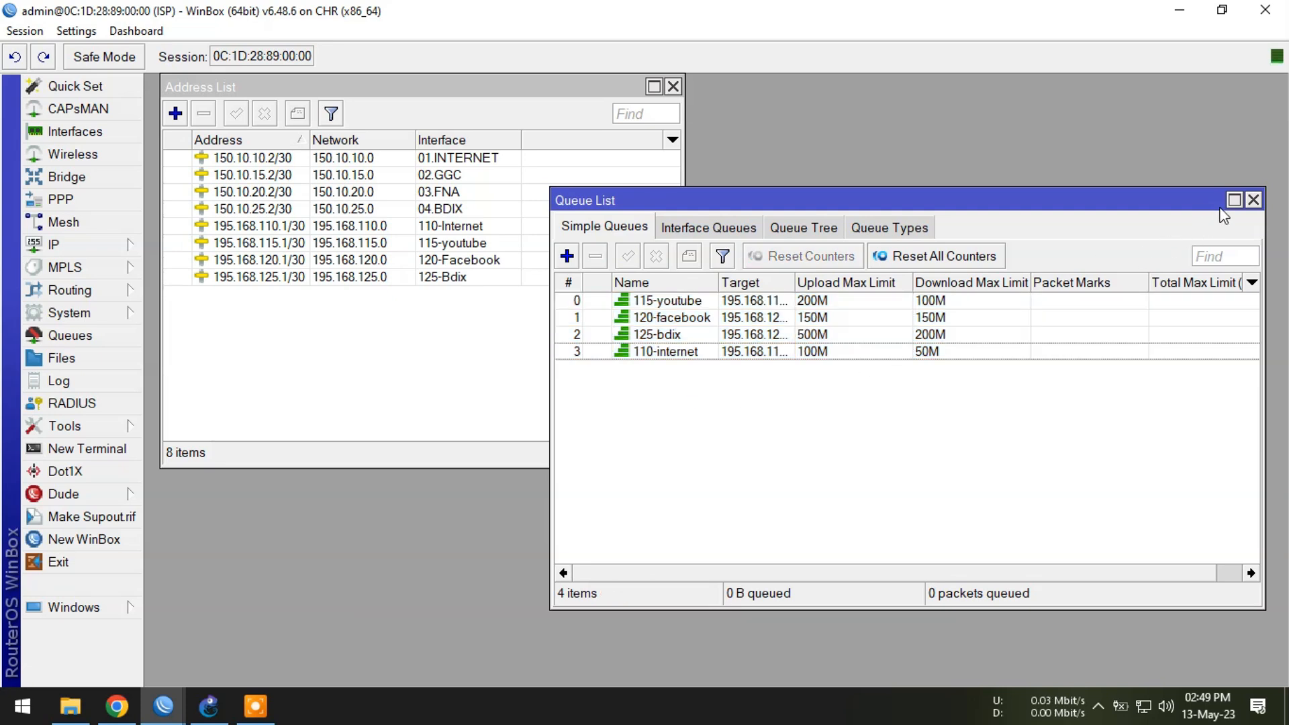
{"action": "left_click", "coordinate": [1253, 200]}
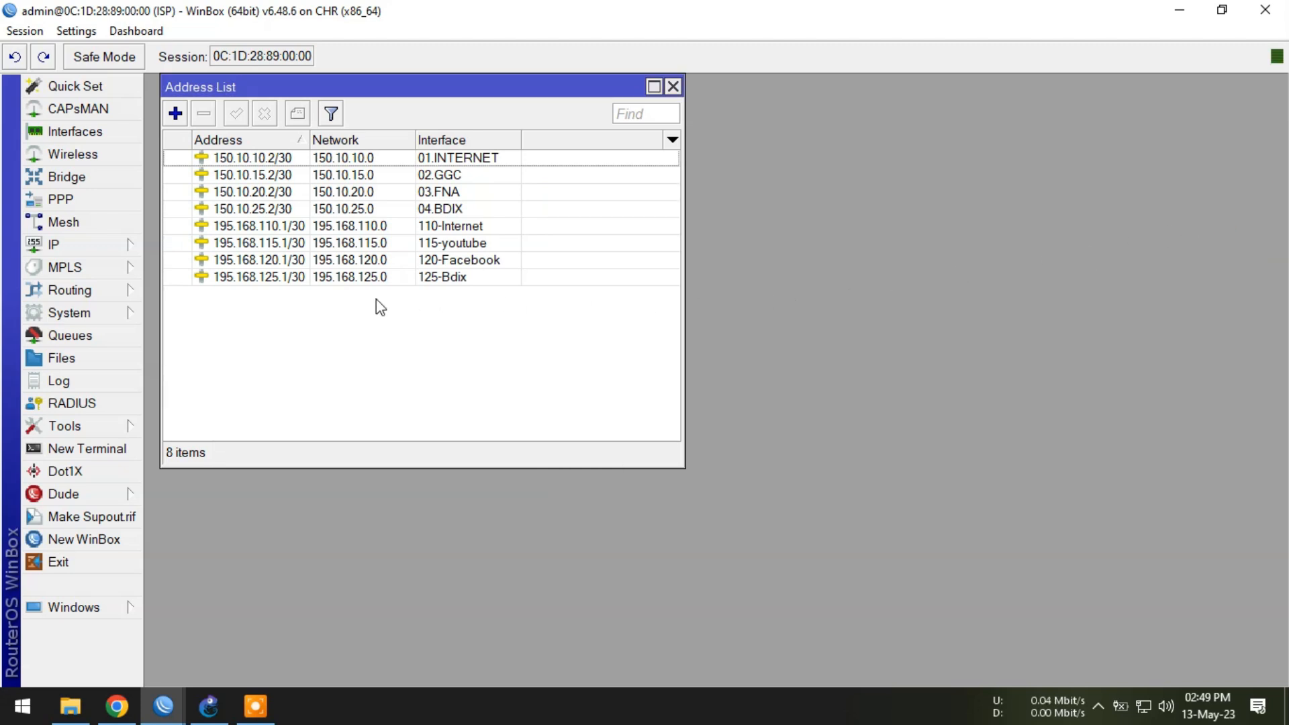
Start a firewall NAT rule with chain srcnat, source address 195.168.110.0/30 and out interface 01.INTERNET.
{"action": "left_click", "coordinate": [110, 254]}
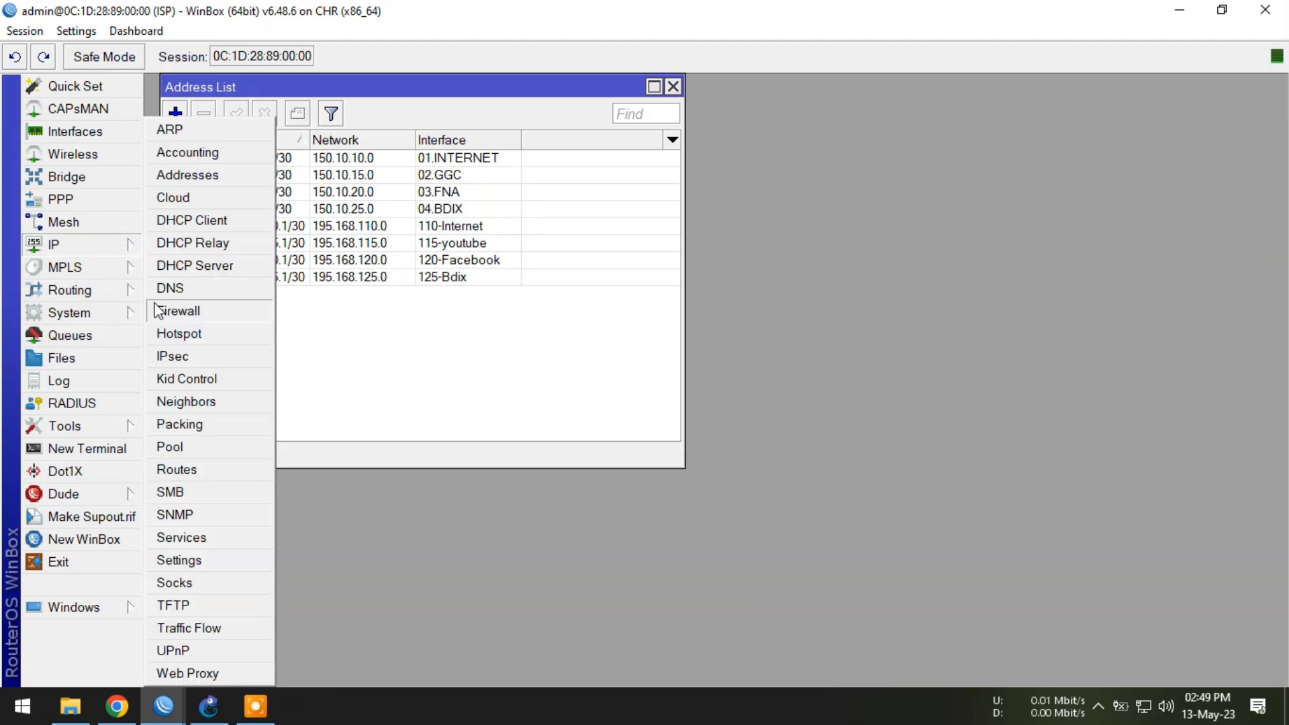
{"action": "left_click", "coordinate": [215, 310]}
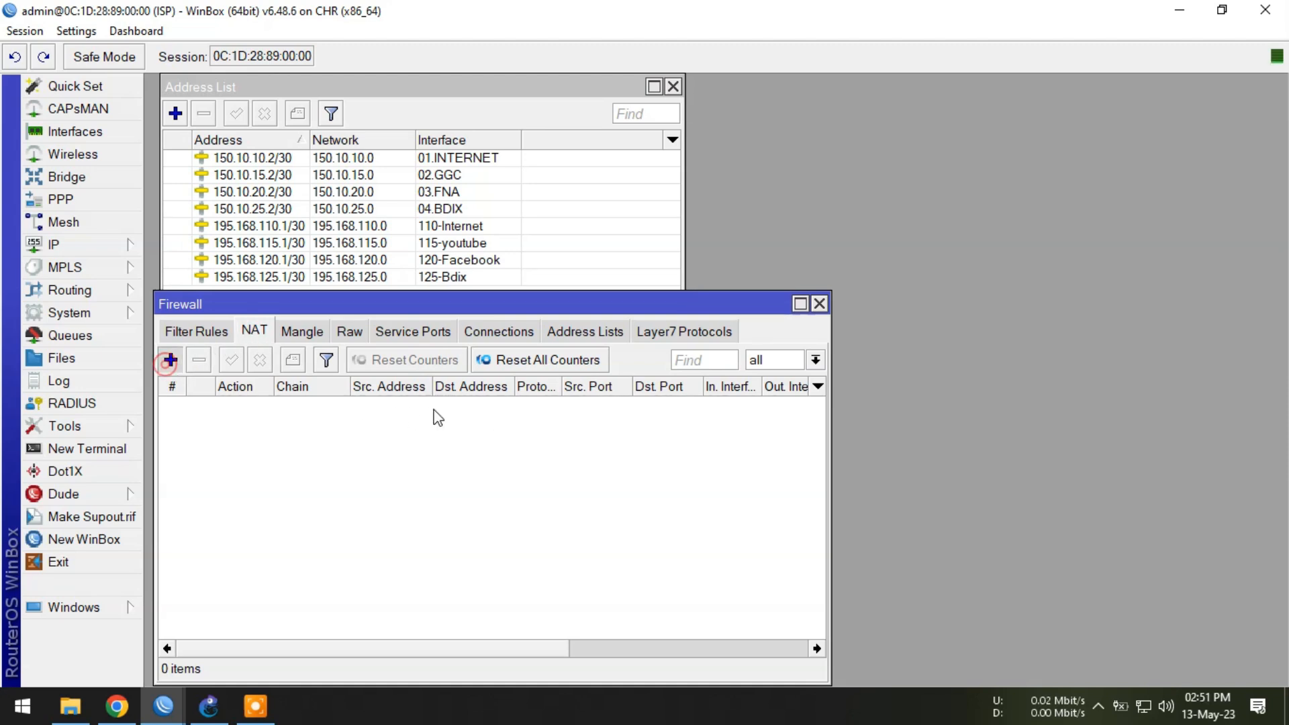
{"action": "left_click", "coordinate": [170, 360]}
{"action": "left_click", "coordinate": [796, 170]}
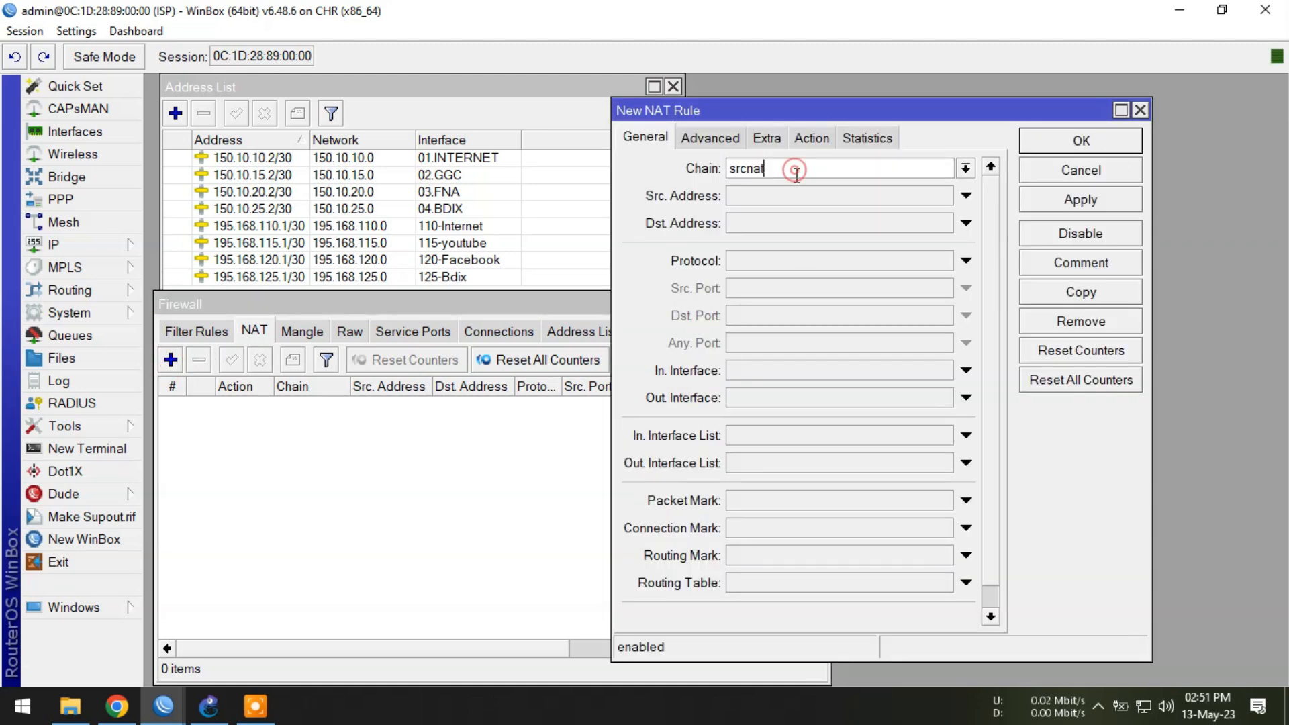
{"action": "left_click", "coordinate": [753, 201]}
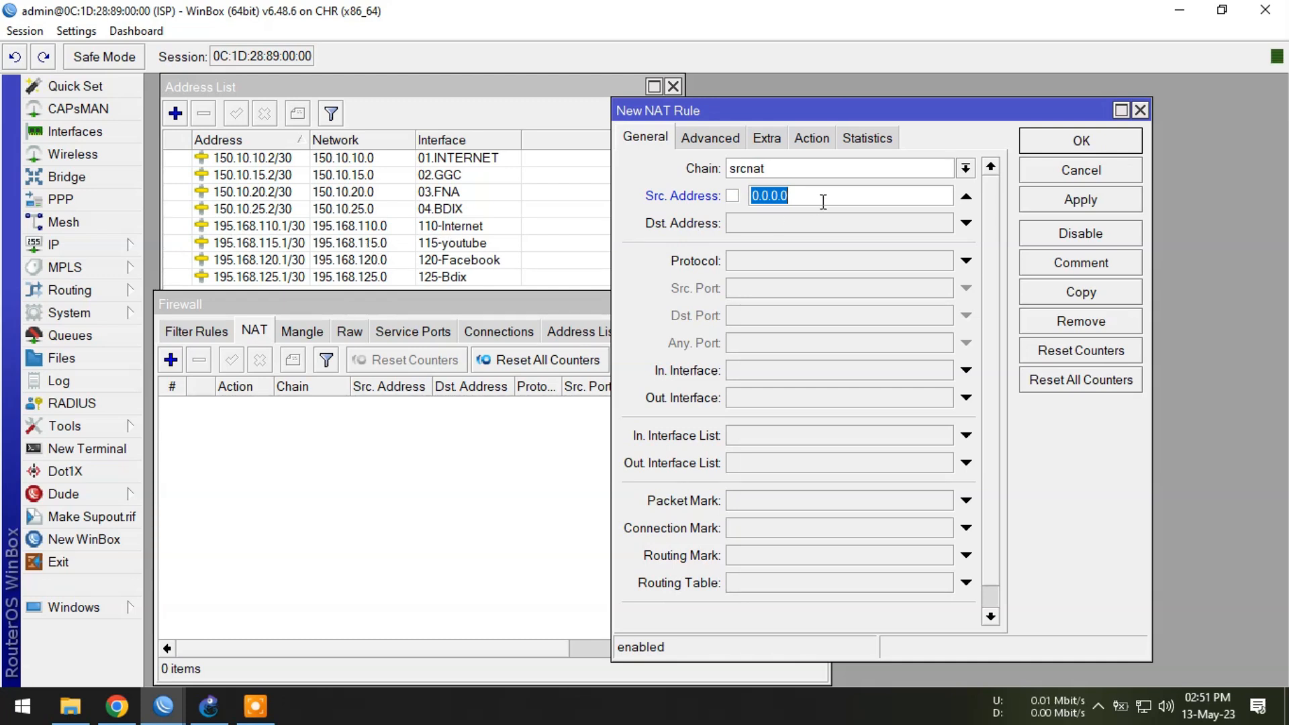
{"action": "type", "text": "195.168.10.0/3"}
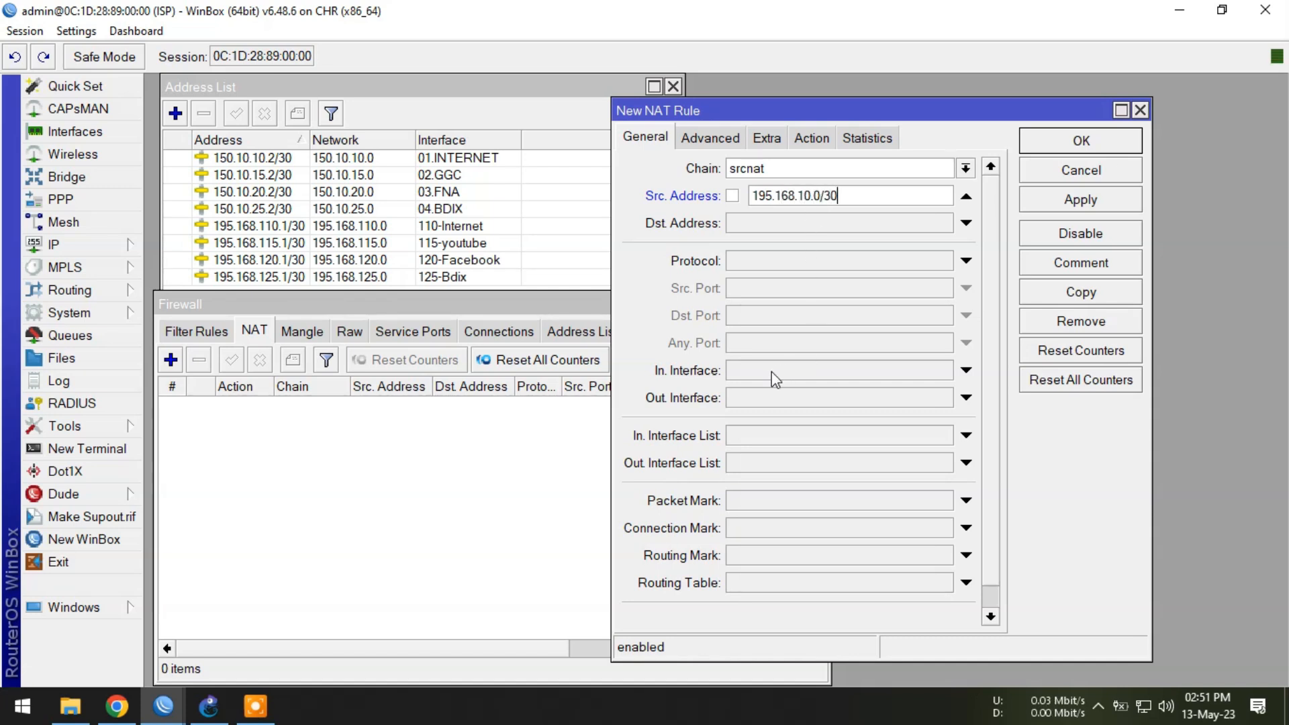
{"action": "left_click", "coordinate": [752, 399]}
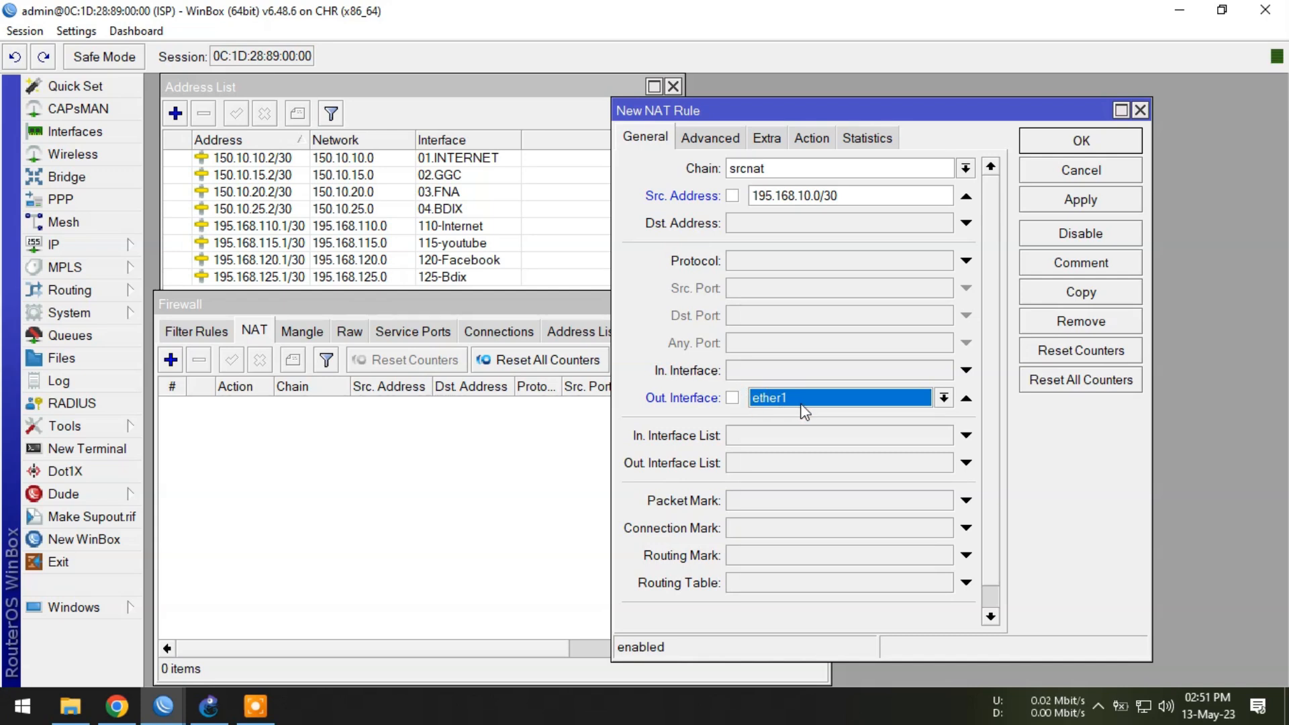
{"action": "left_click", "coordinate": [806, 406]}
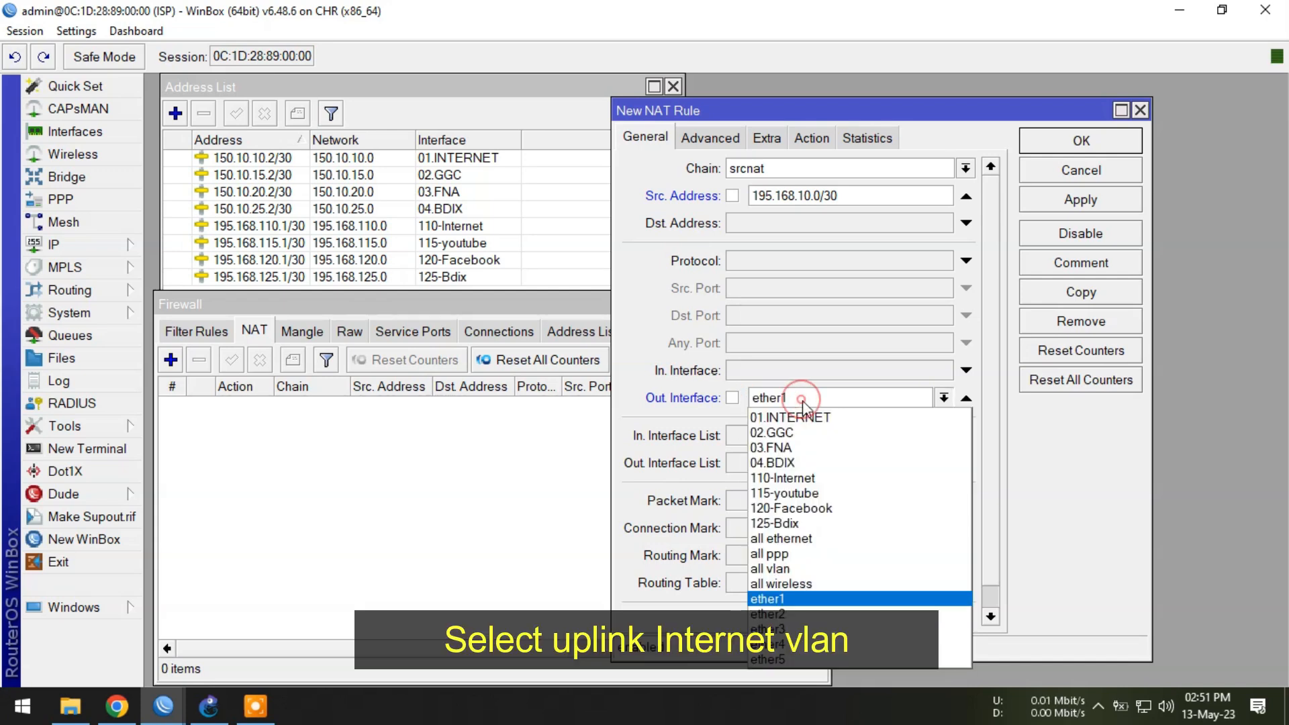
{"action": "left_click", "coordinate": [835, 418]}
Set the Internet NAT rule's action to masquerade and save the rule.
{"action": "left_click", "coordinate": [812, 137]}
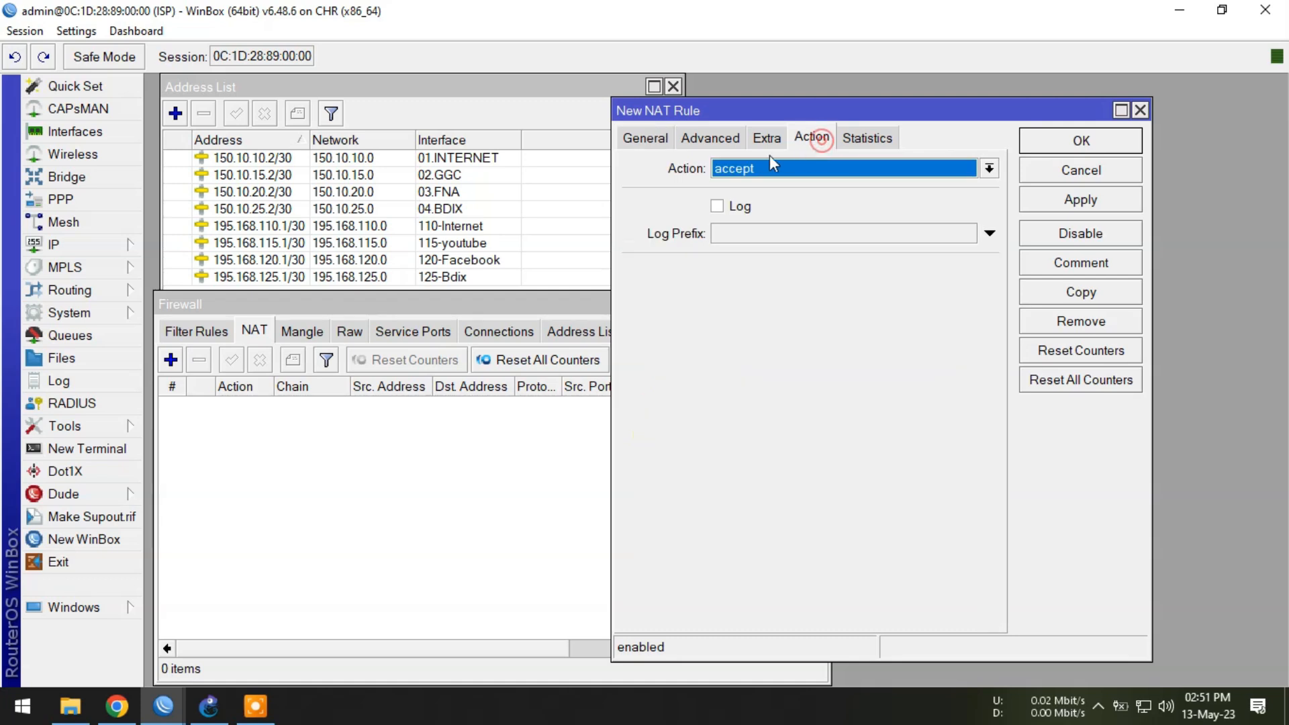
{"action": "left_click", "coordinate": [744, 169]}
{"action": "left_click", "coordinate": [769, 279]}
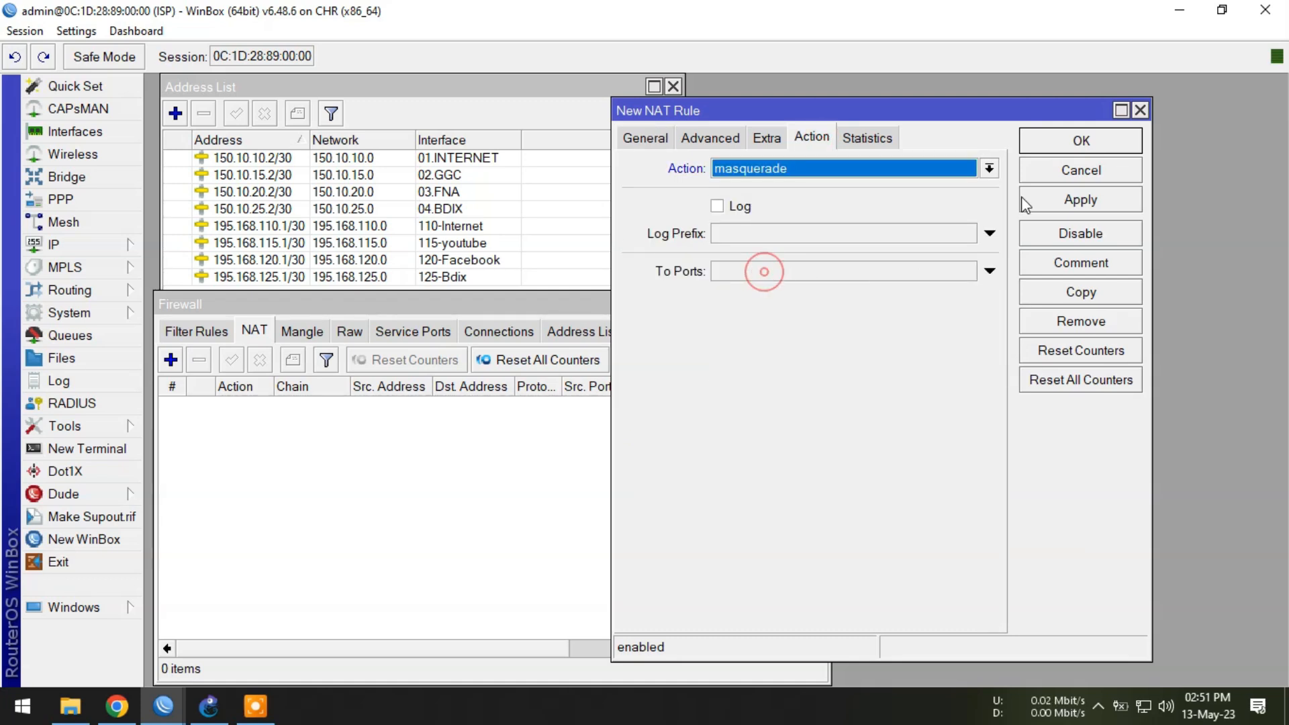
{"action": "left_click", "coordinate": [1073, 142]}
Start another srcnat rule with source address 195.168.115.0/30 and out interface 02.GGC.
{"action": "left_click", "coordinate": [171, 360]}
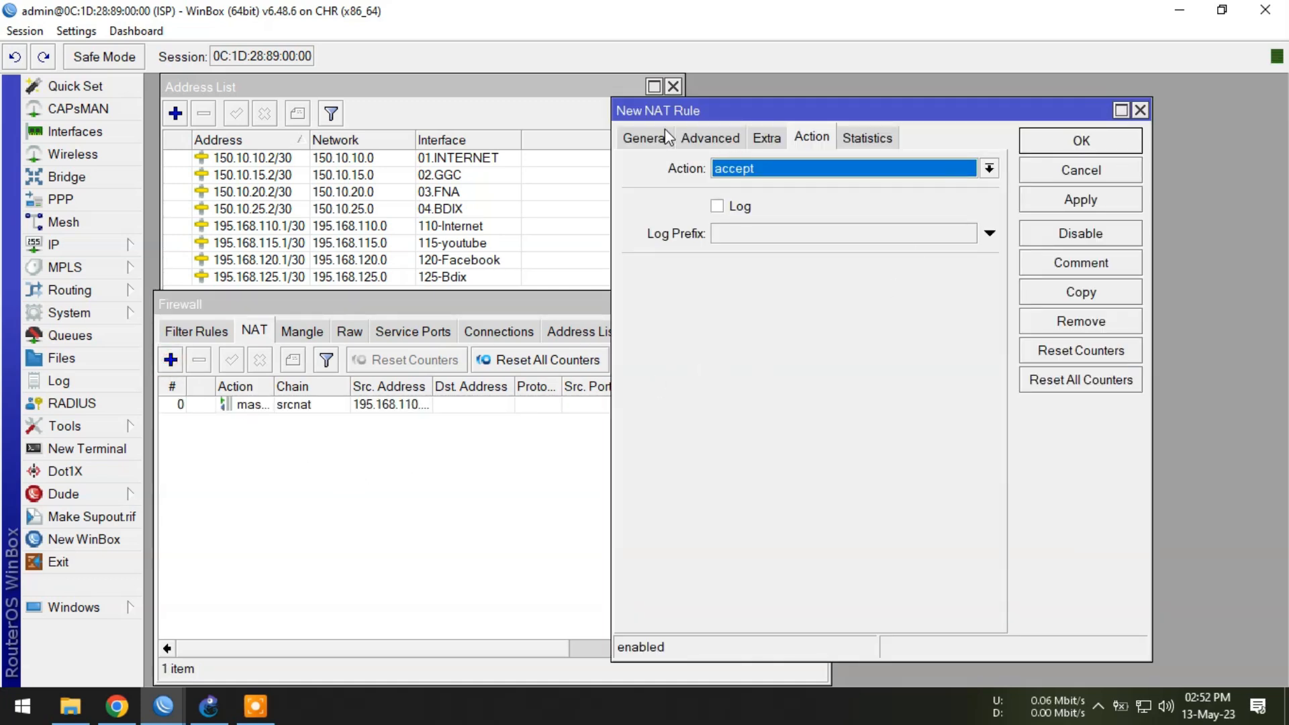
{"action": "left_click", "coordinate": [626, 132]}
{"action": "left_click", "coordinate": [763, 199]}
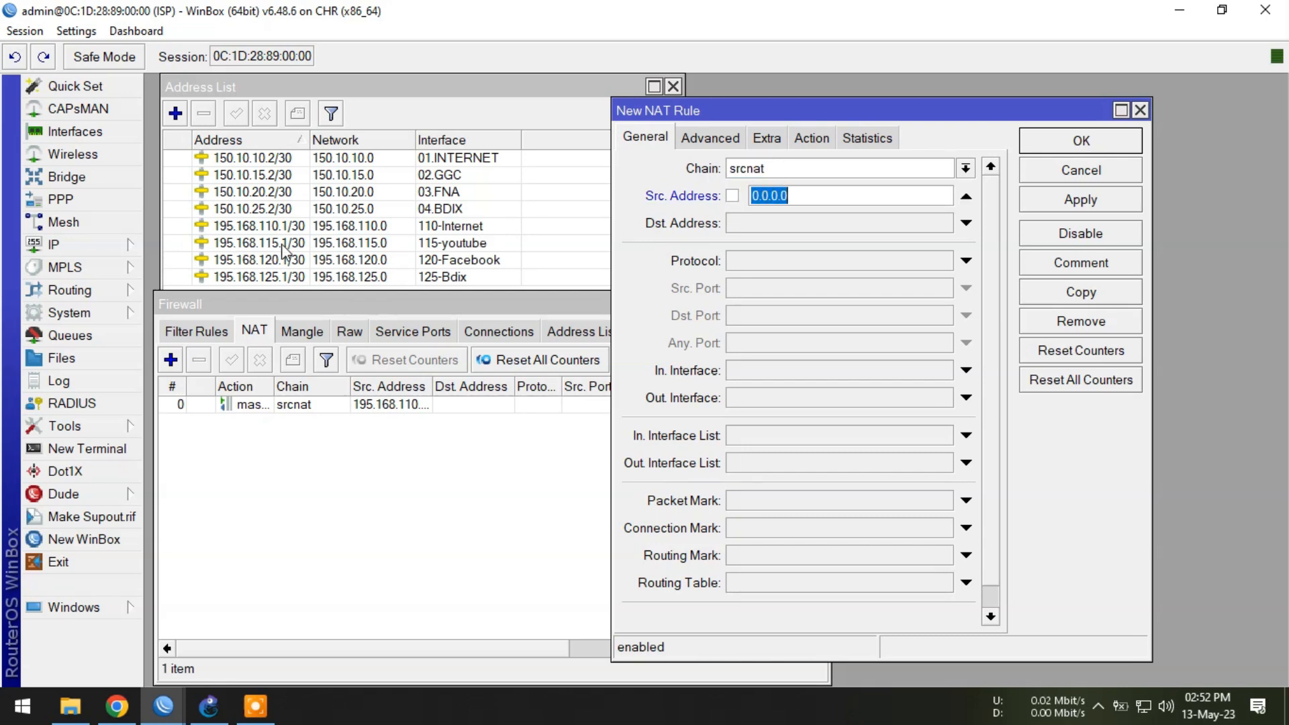
{"action": "type", "text": "195.168.11"}
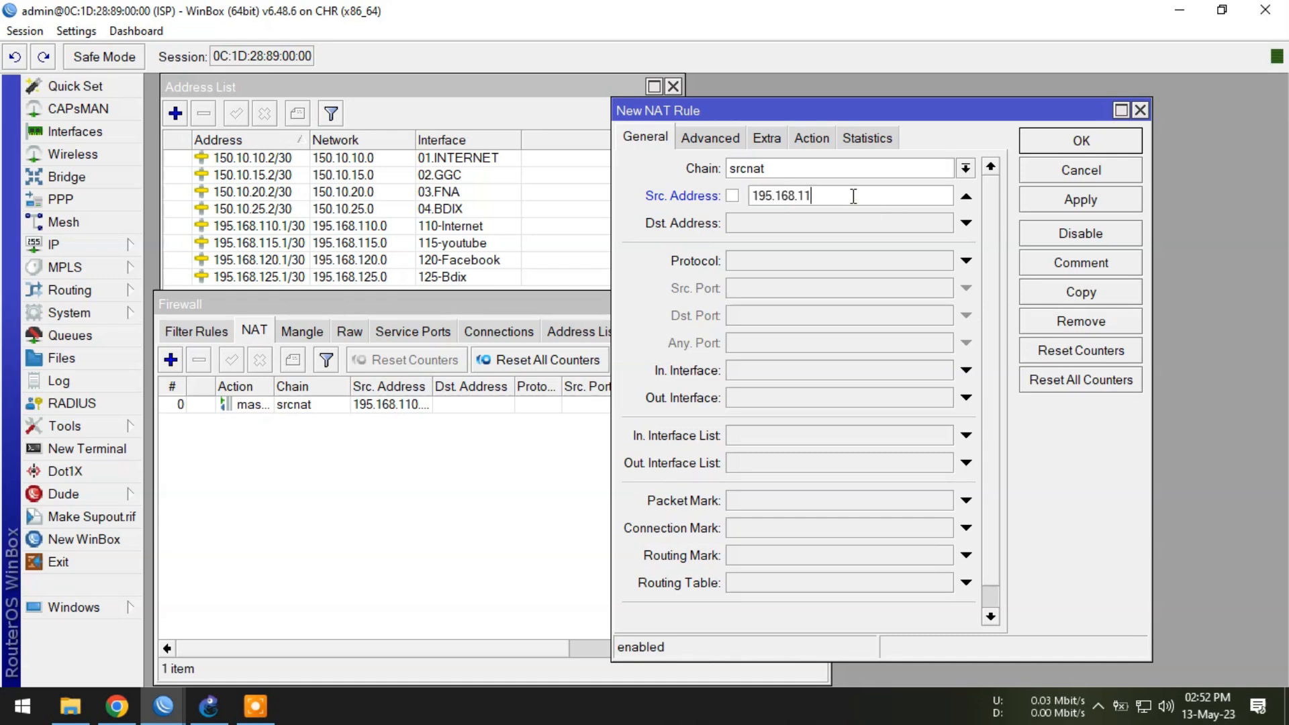
{"action": "type", "text": "5.0/3"}
{"action": "left_click", "coordinate": [792, 400]}
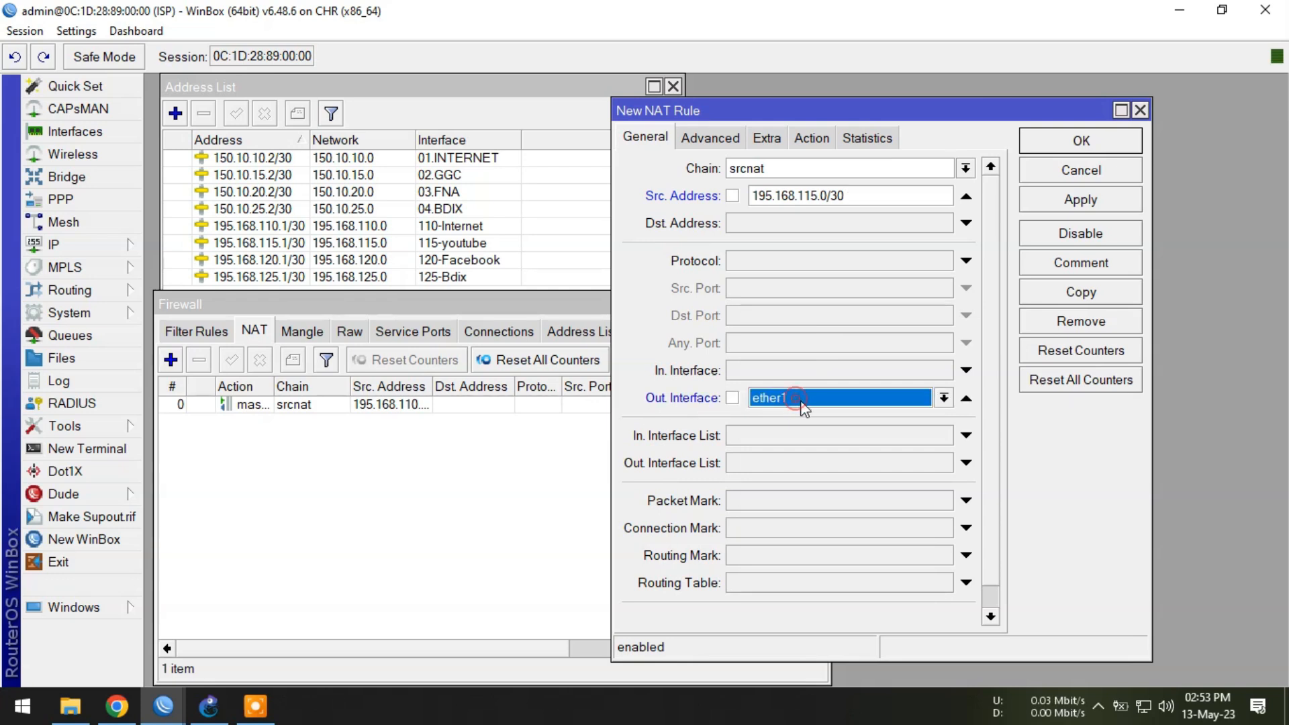
{"action": "left_click", "coordinate": [806, 398]}
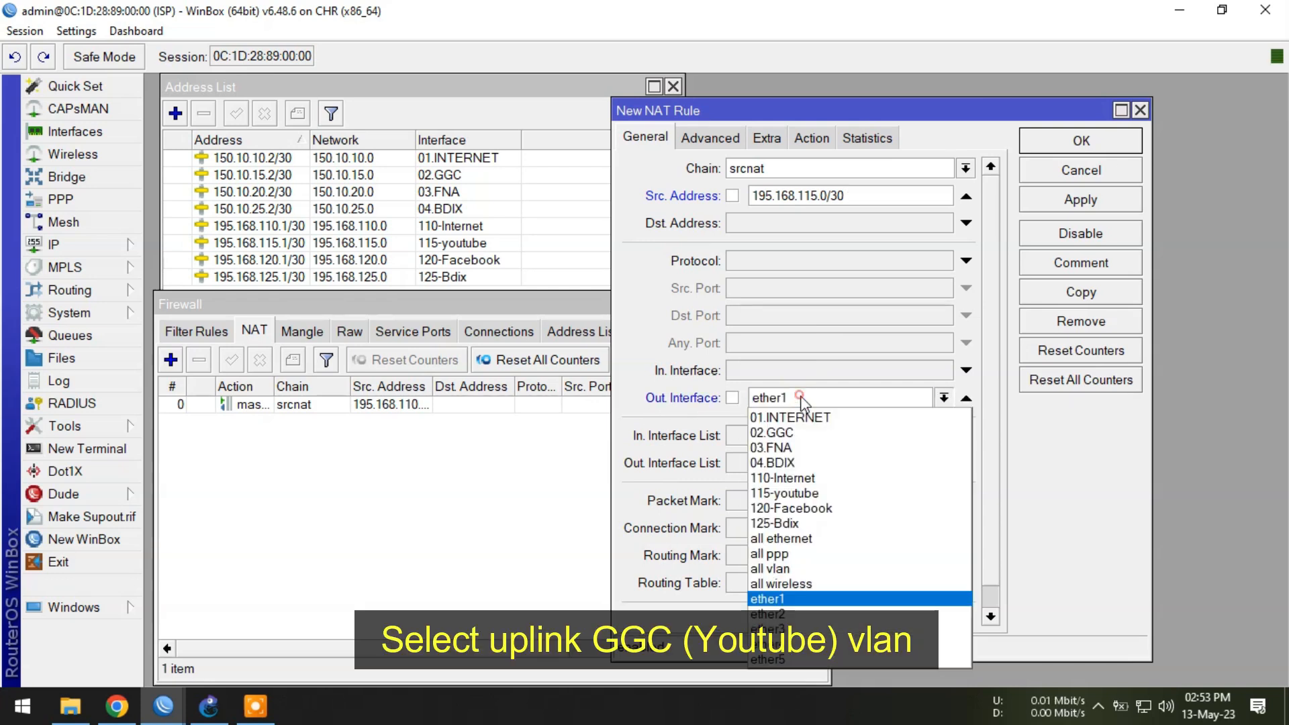
{"action": "left_click", "coordinate": [799, 433]}
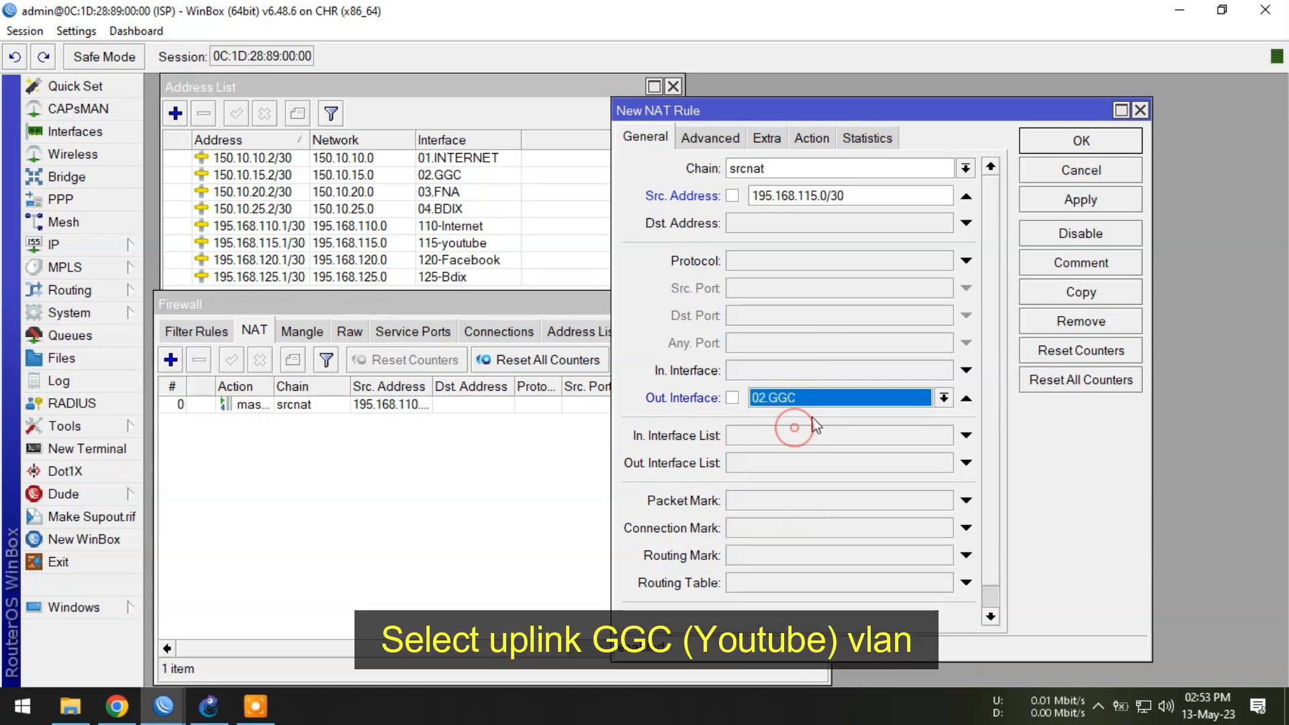
Set the YouTube (GGC) NAT rule's action to masquerade and save the rule.
{"action": "left_click", "coordinate": [812, 138]}
{"action": "left_click", "coordinate": [803, 170]}
{"action": "left_click", "coordinate": [790, 279]}
{"action": "left_click", "coordinate": [1073, 134]}
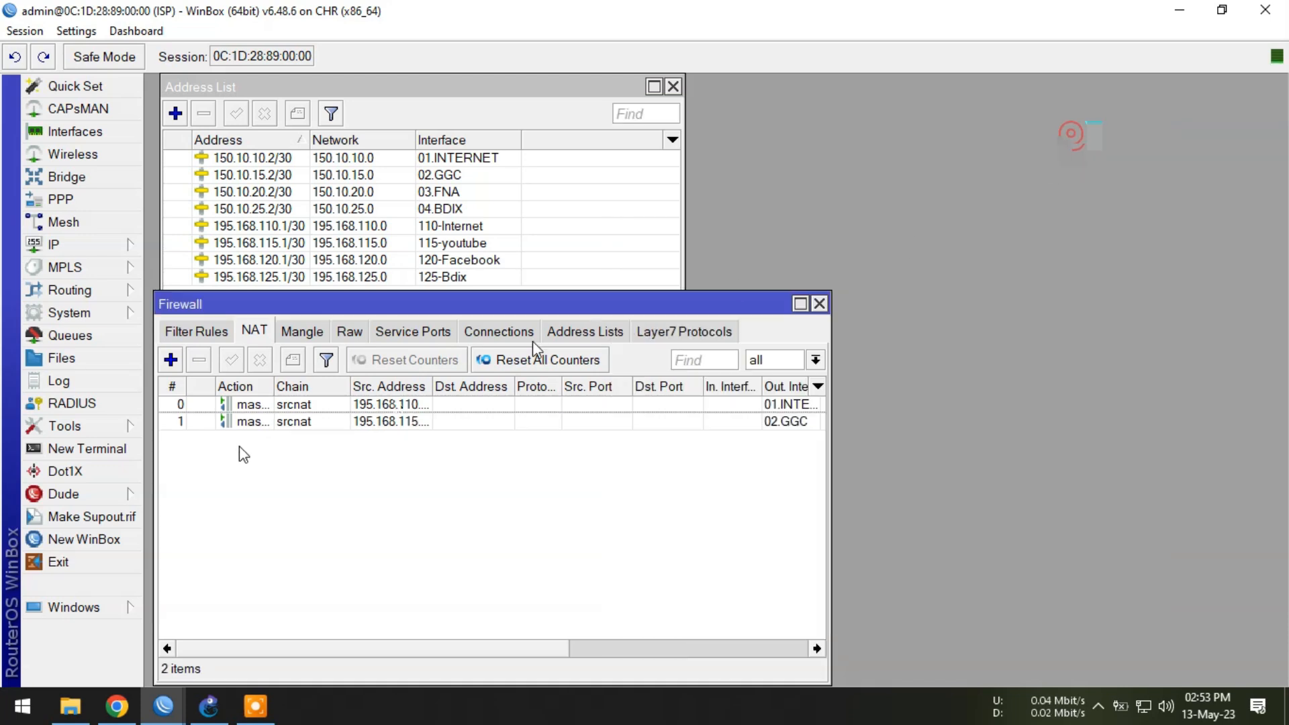
Start a third srcnat rule with source address 195.168.120.0/30 and out interface 03.FNA.
{"action": "left_click", "coordinate": [171, 359]}
{"action": "left_click", "coordinate": [621, 137]}
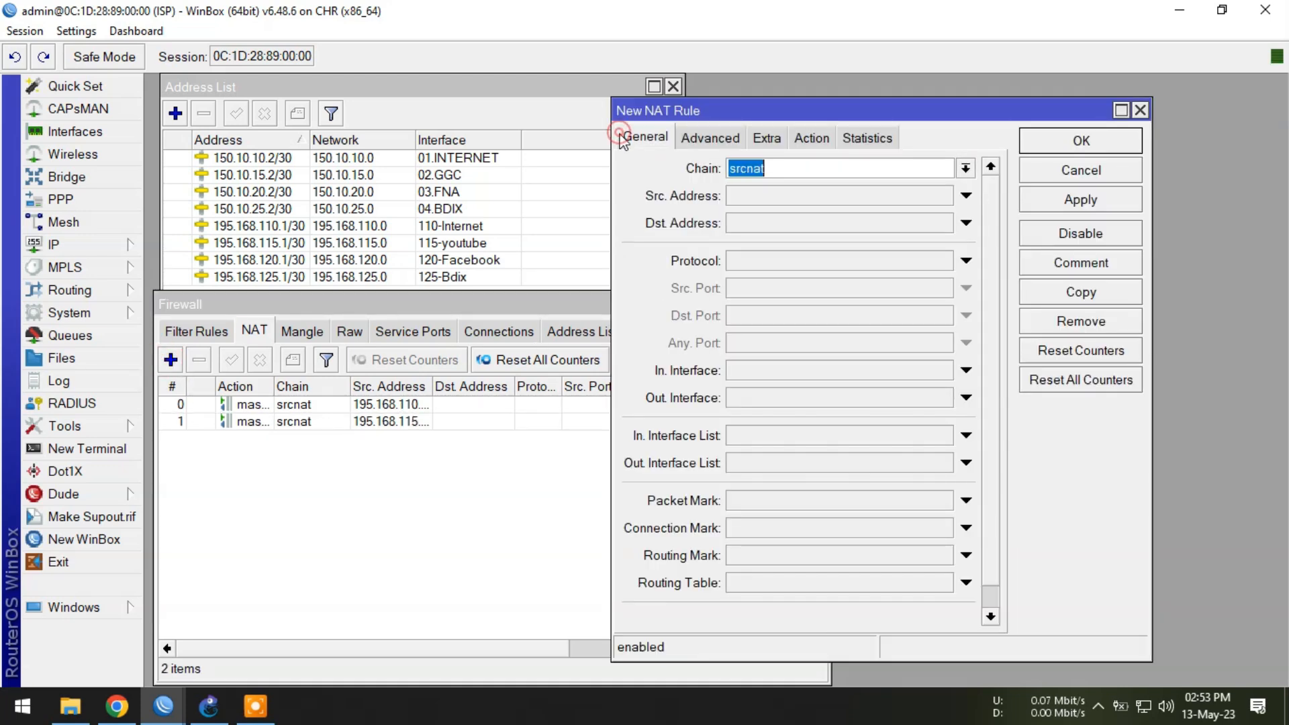
{"action": "left_click", "coordinate": [747, 197]}
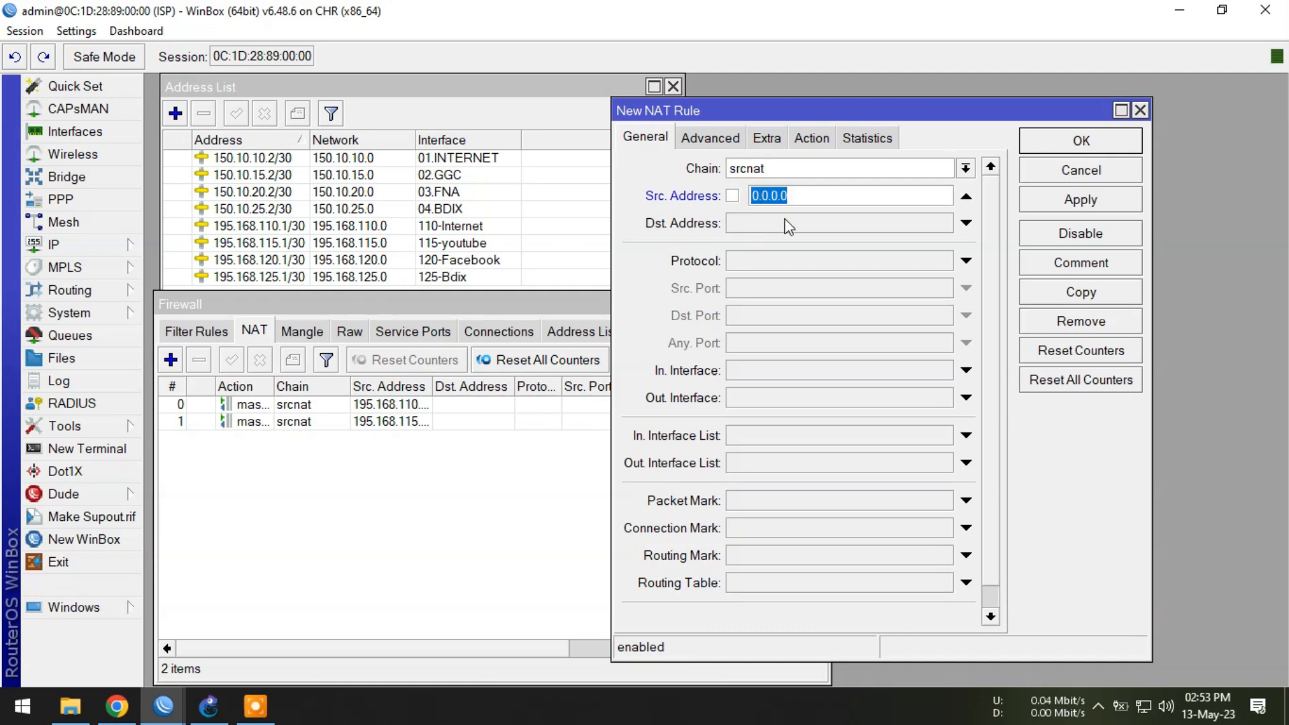
{"action": "type", "text": "195.168.120.0"}
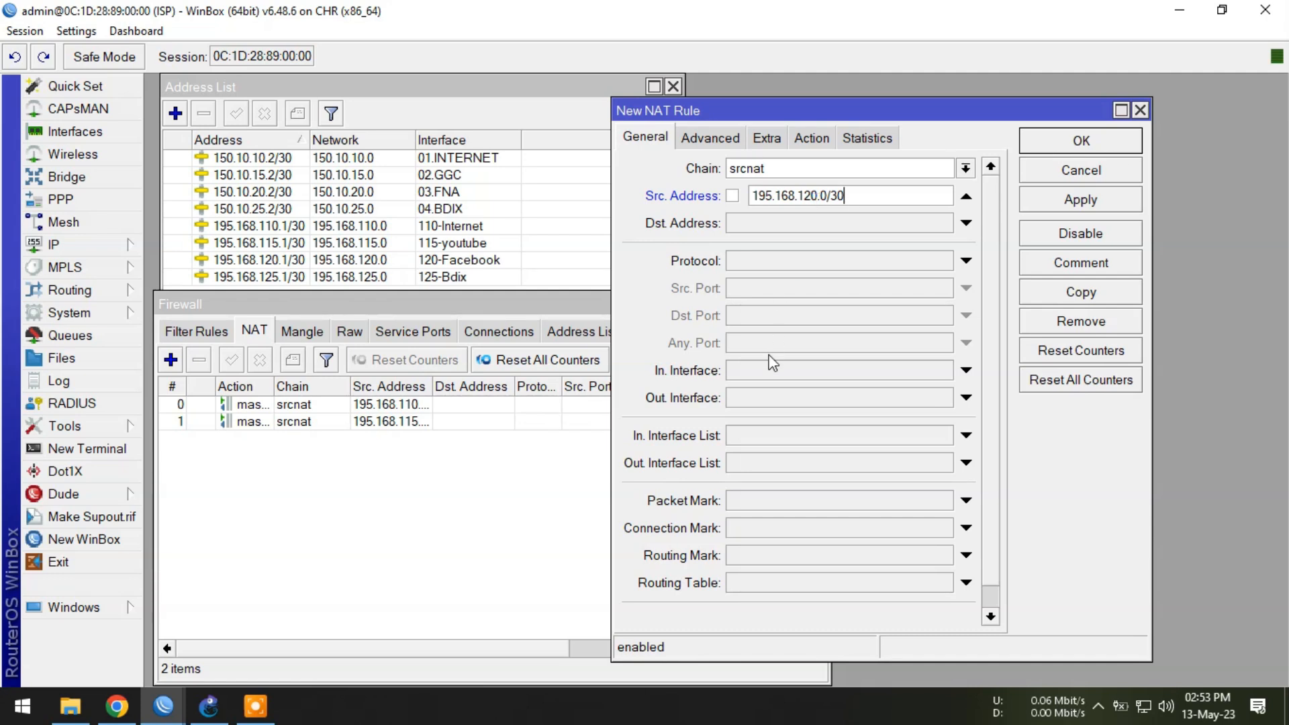
{"action": "left_click", "coordinate": [768, 400]}
{"action": "left_click", "coordinate": [791, 397]}
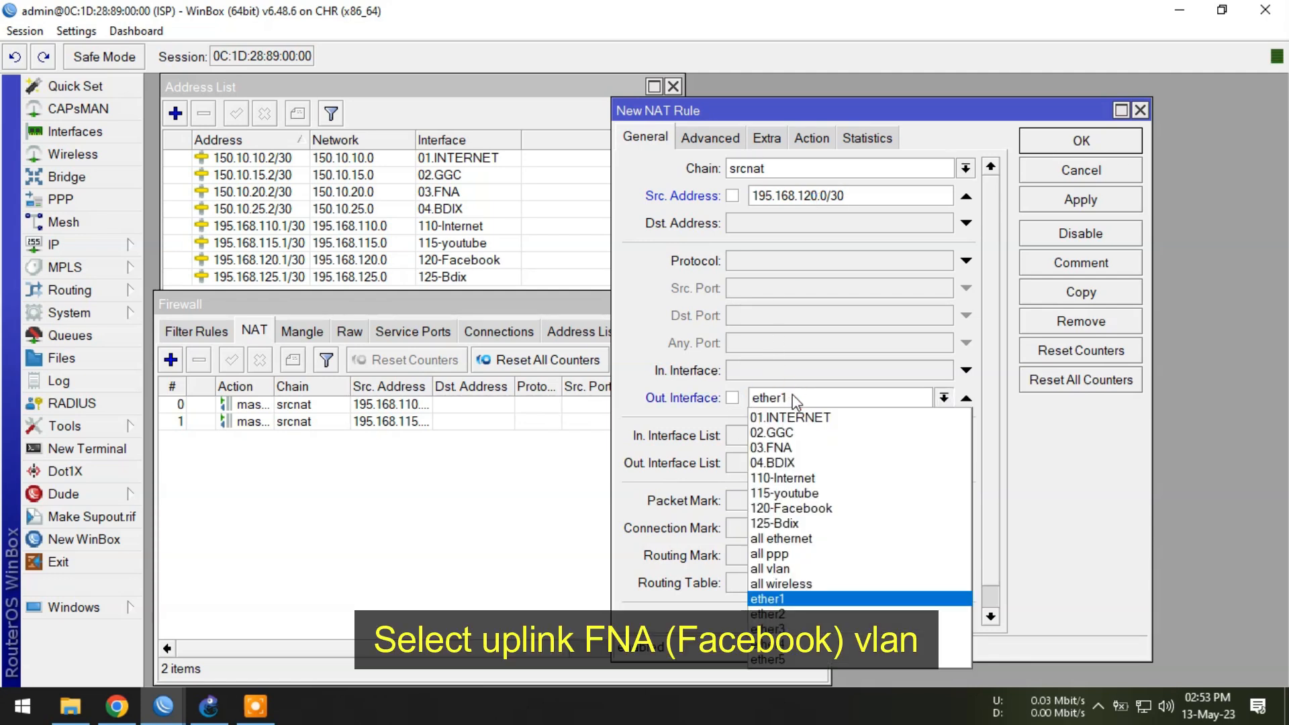
{"action": "left_click", "coordinate": [793, 448]}
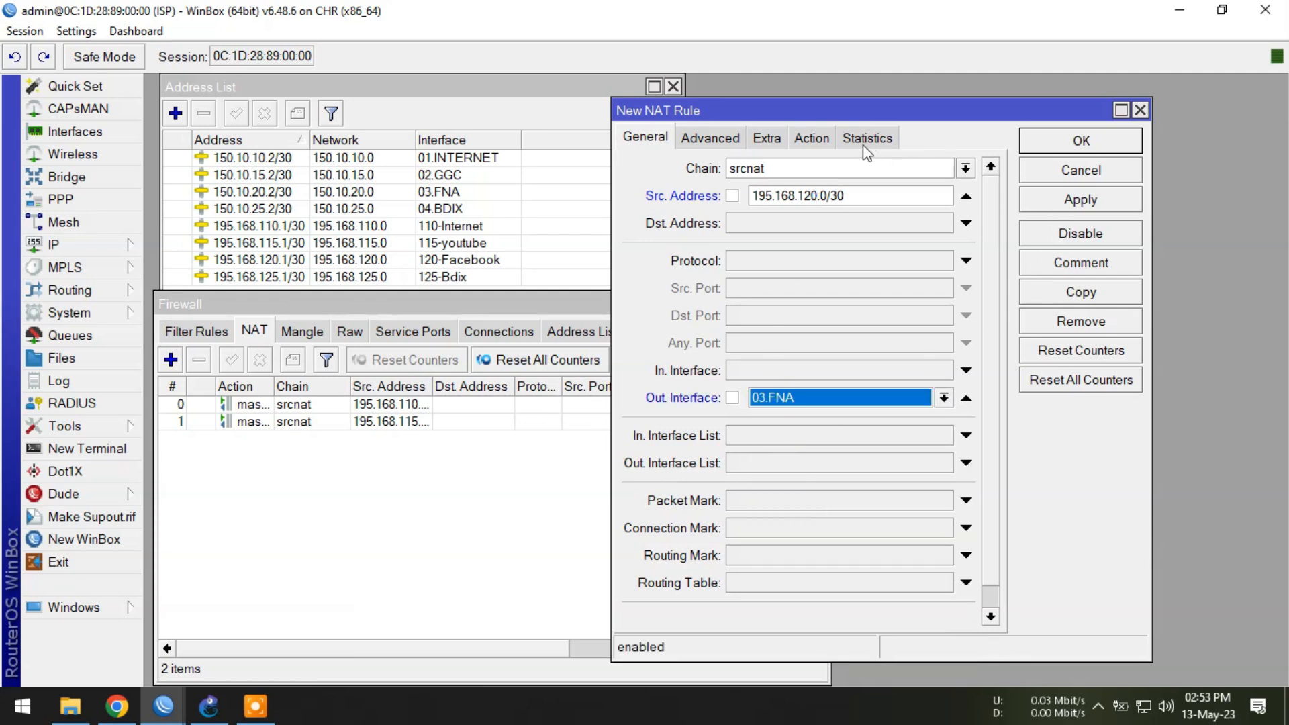
Set the Facebook (FNA) NAT rule's action to masquerade and save the rule.
{"action": "left_click", "coordinate": [812, 138]}
{"action": "left_click", "coordinate": [777, 168]}
{"action": "left_click", "coordinate": [749, 278]}
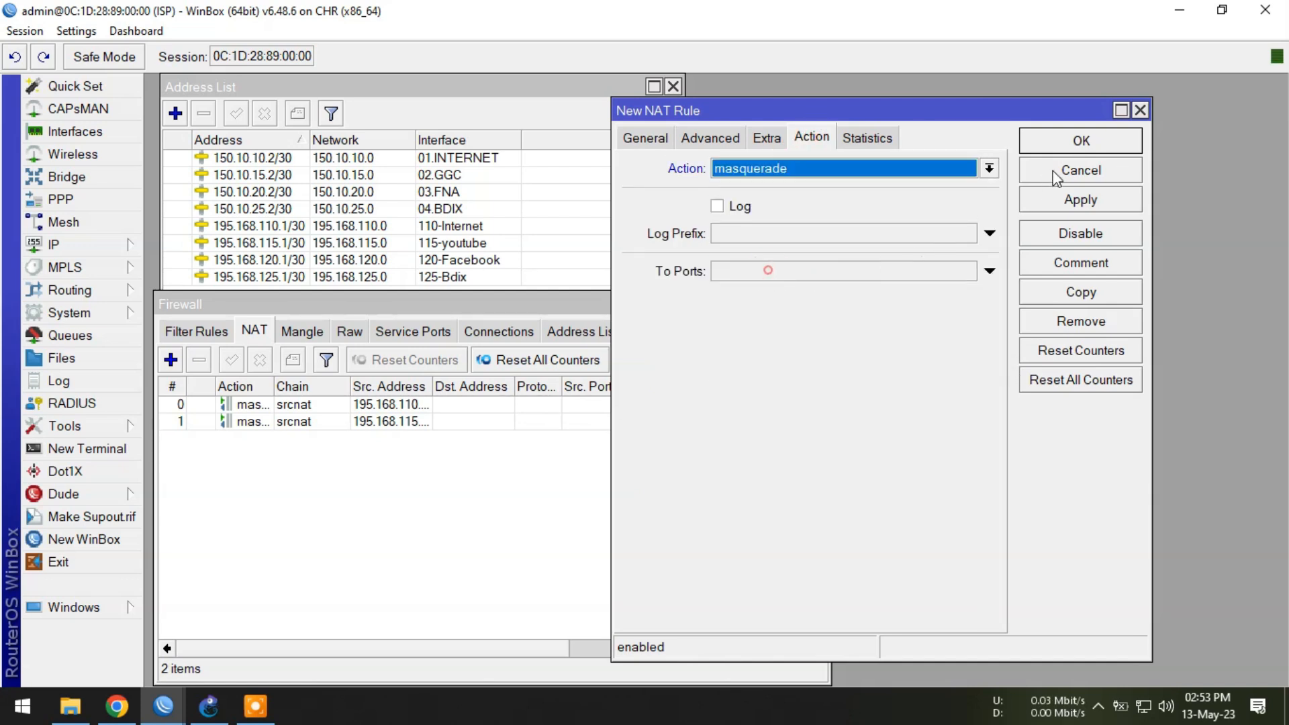
{"action": "left_click", "coordinate": [1077, 141]}
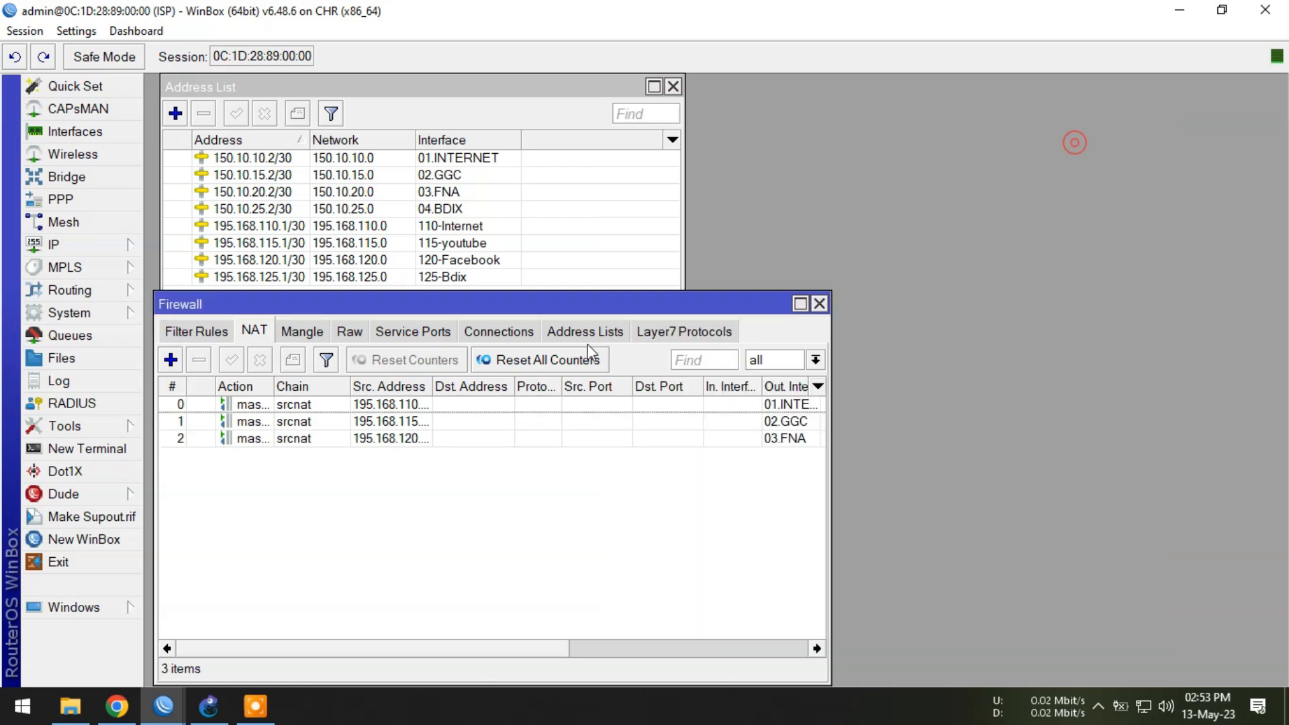
Start a fourth srcnat rule with source address 195.168.125.0/30 and out interface 04.BDIX.
{"action": "left_click", "coordinate": [170, 360]}
{"action": "left_click", "coordinate": [646, 139]}
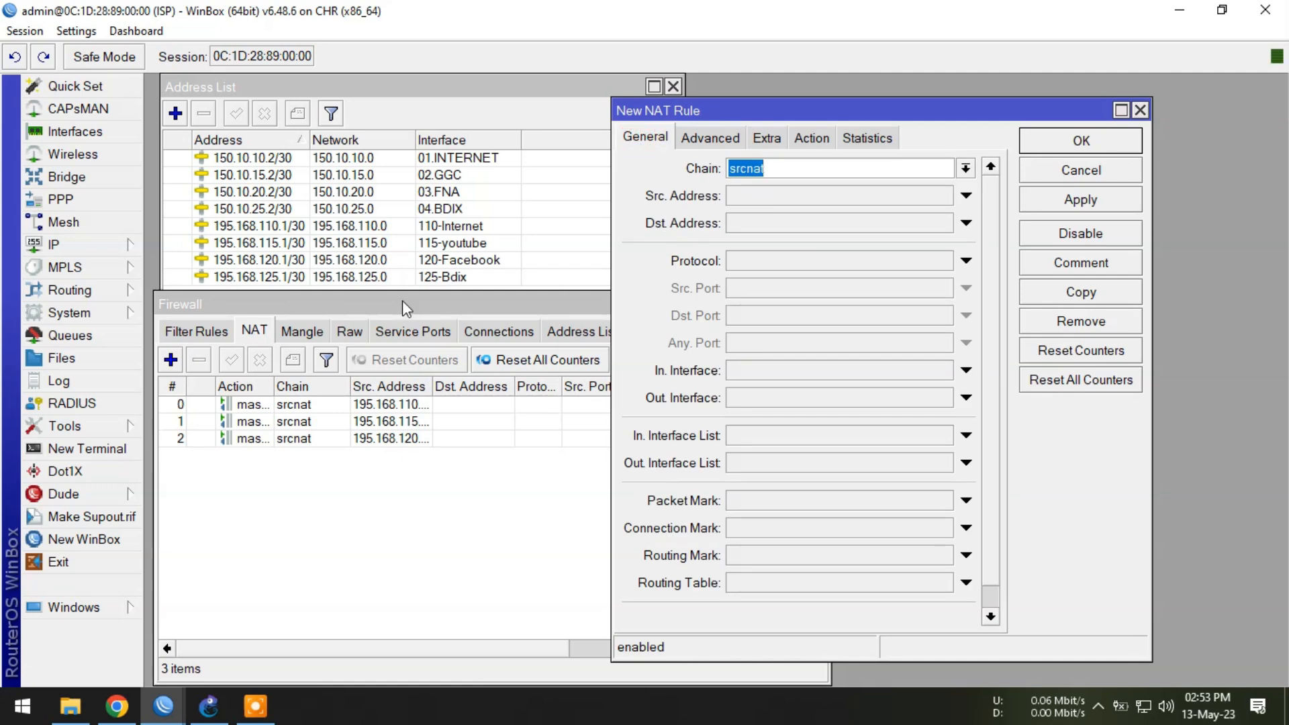
{"action": "left_click", "coordinate": [745, 195]}
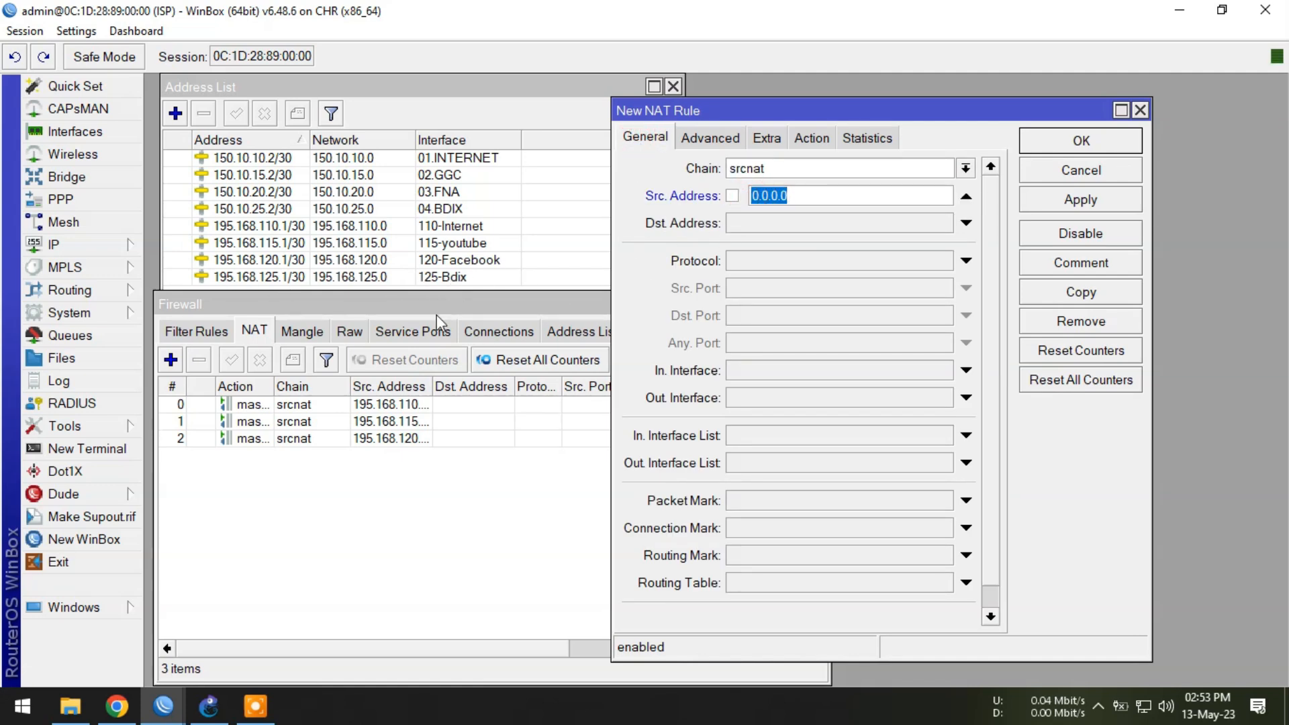
{"action": "type", "text": "195.168.125.0/30"}
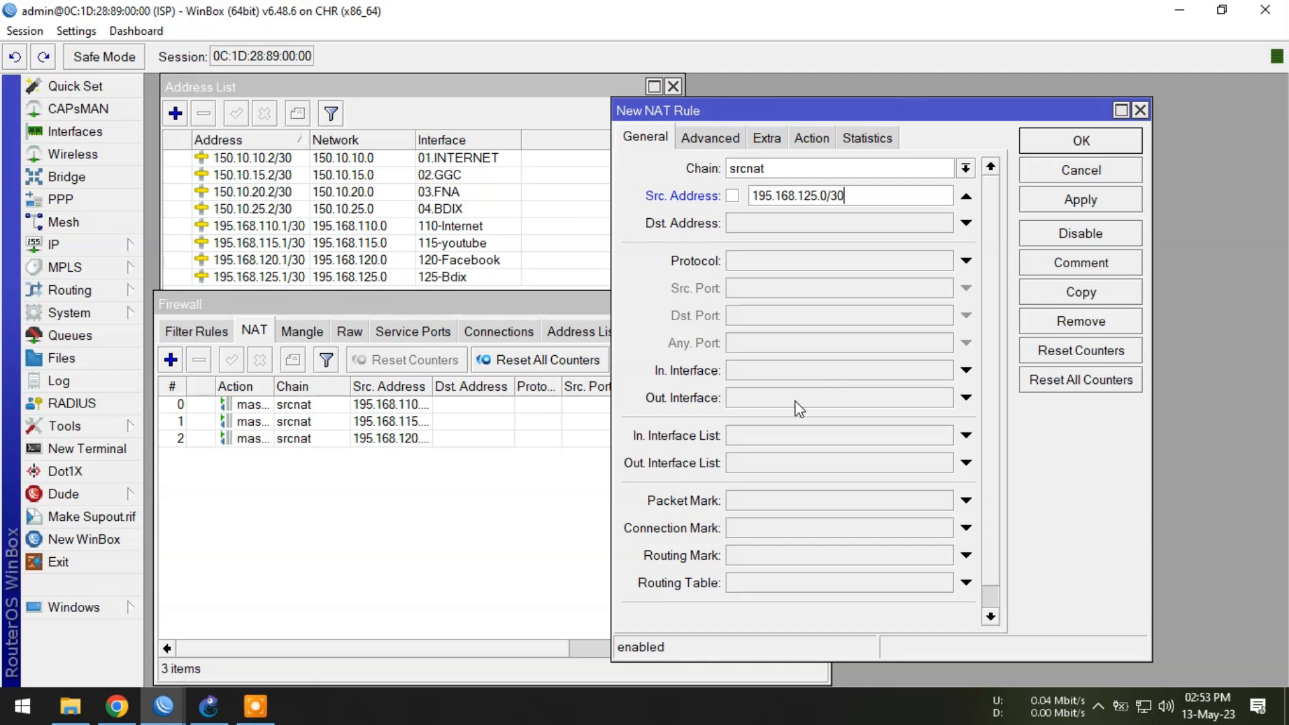
{"action": "left_click", "coordinate": [795, 401]}
{"action": "left_click", "coordinate": [794, 398]}
{"action": "left_click", "coordinate": [794, 465]}
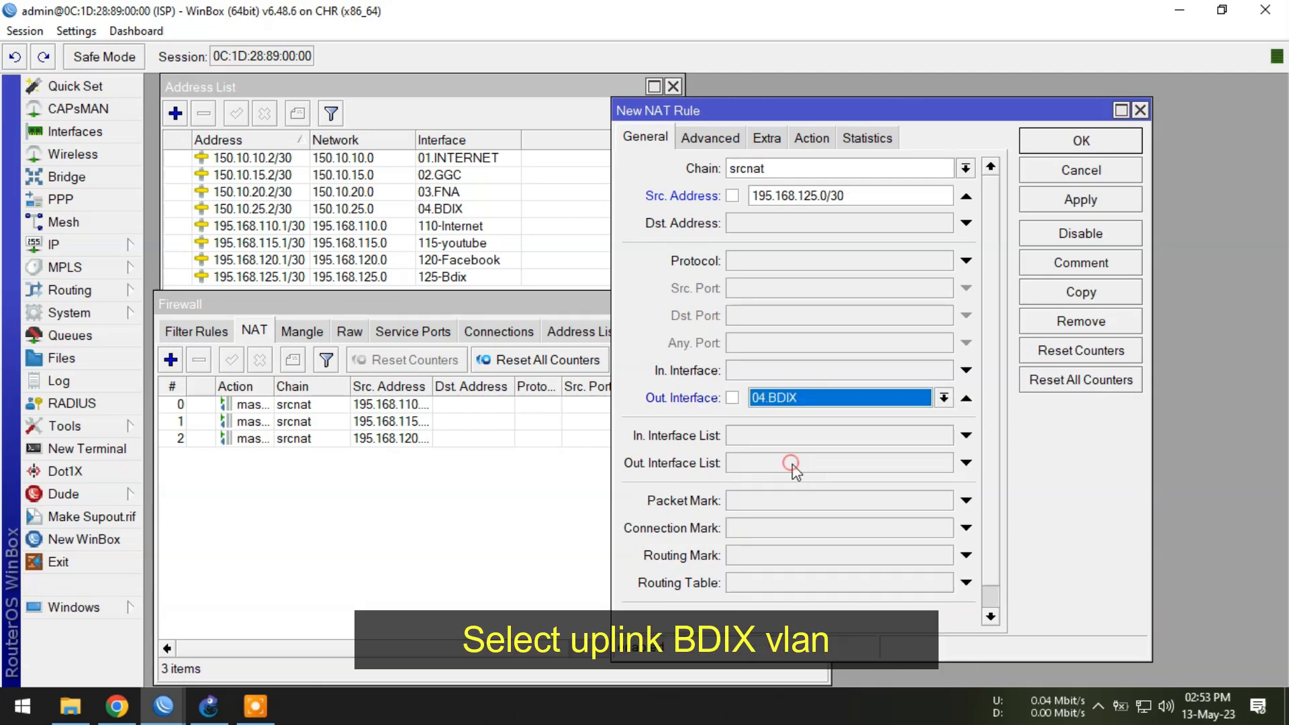
Set the BDIX NAT rule's action to masquerade and save the rule.
{"action": "left_click", "coordinate": [811, 138]}
{"action": "left_click", "coordinate": [785, 166]}
{"action": "left_click", "coordinate": [795, 276]}
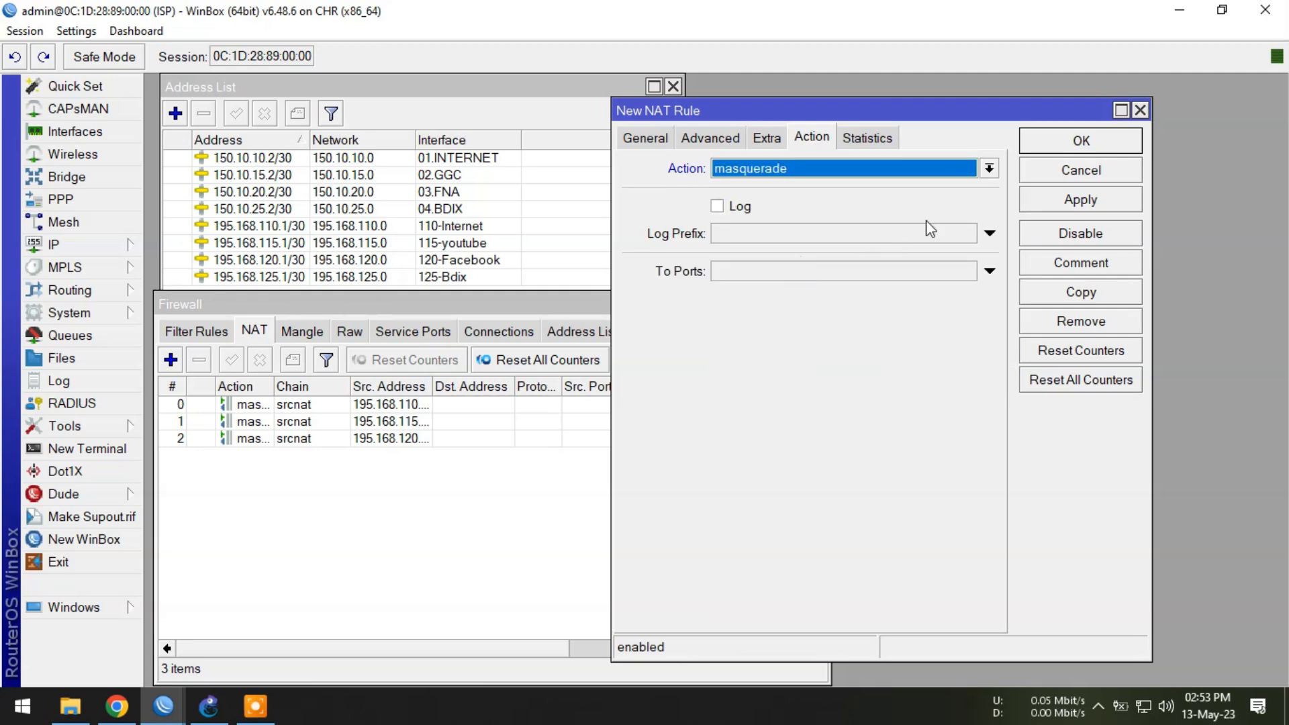
{"action": "left_click", "coordinate": [1082, 140]}
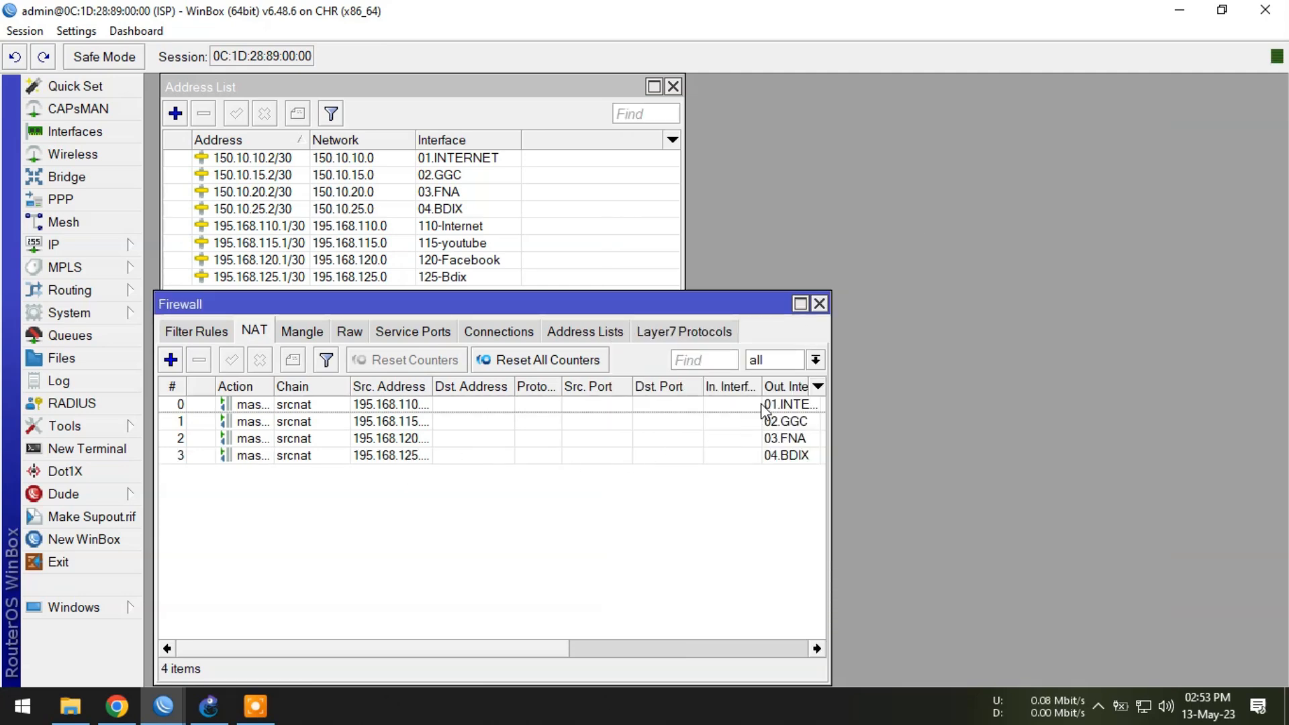
Maximize the firewall window, move the 01.INTERNET NAT rule below 04.BDIX, and widen the Out. Interface column.
{"action": "left_click", "coordinate": [800, 304]}
{"action": "left_click_drag", "start_coordinate": [792, 191], "coordinate": [806, 265]}
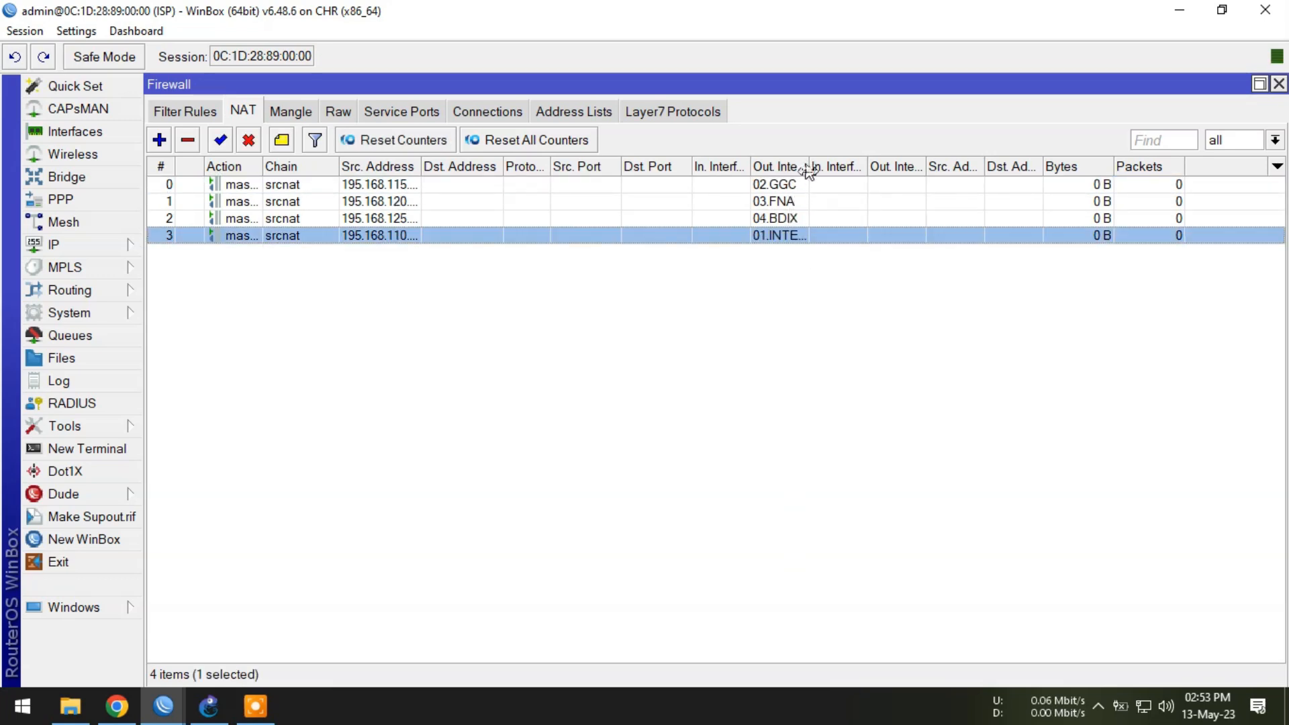
{"action": "left_click_drag", "start_coordinate": [809, 172], "coordinate": [838, 172]}
{"action": "left_click", "coordinate": [602, 329]}
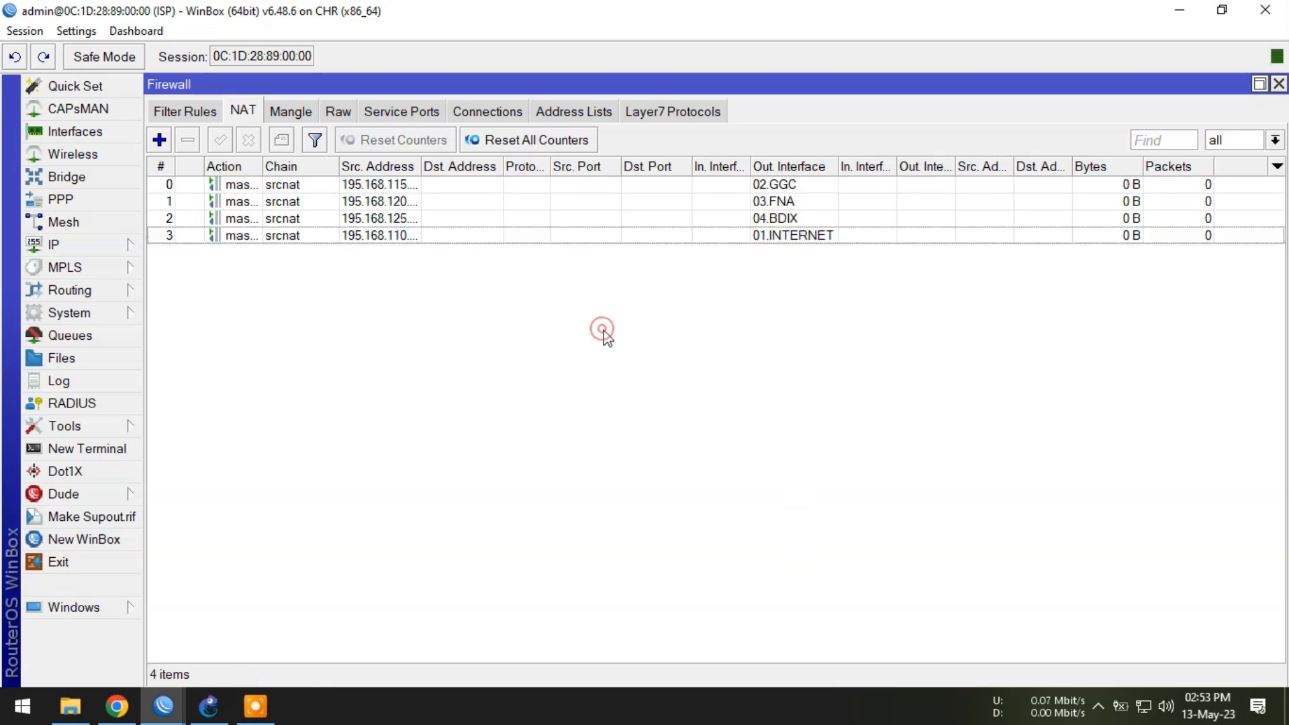
Open the default BGP instance and check its AS number, leaving its settings as they are.
{"action": "left_click", "coordinate": [71, 297]}
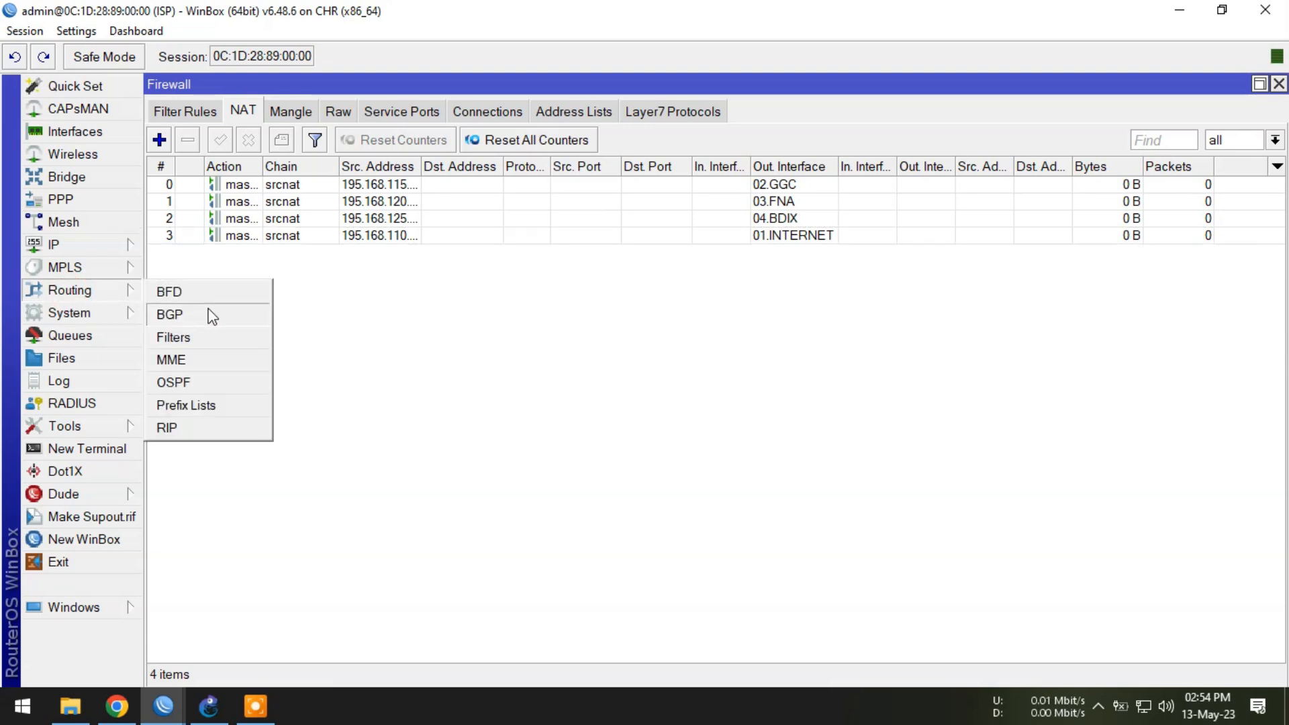
{"action": "left_click", "coordinate": [189, 322]}
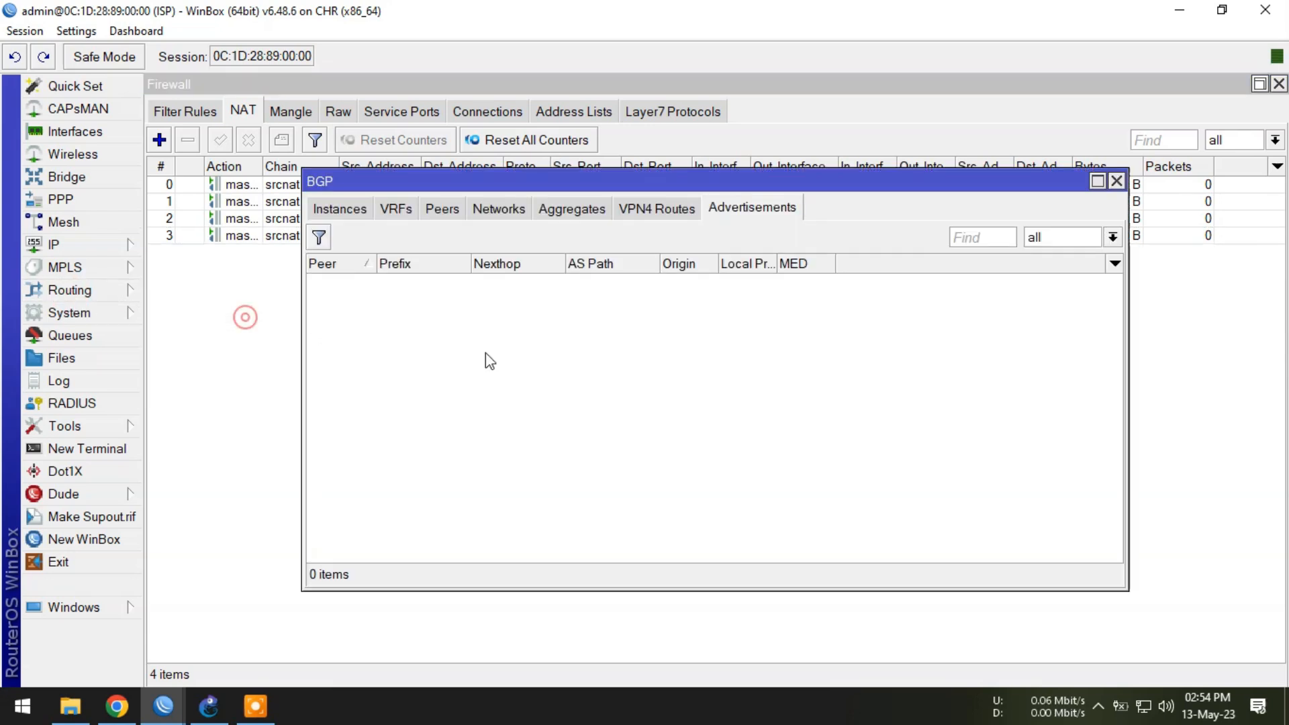
{"action": "left_click", "coordinate": [341, 213]}
{"action": "double_click", "coordinate": [363, 281]}
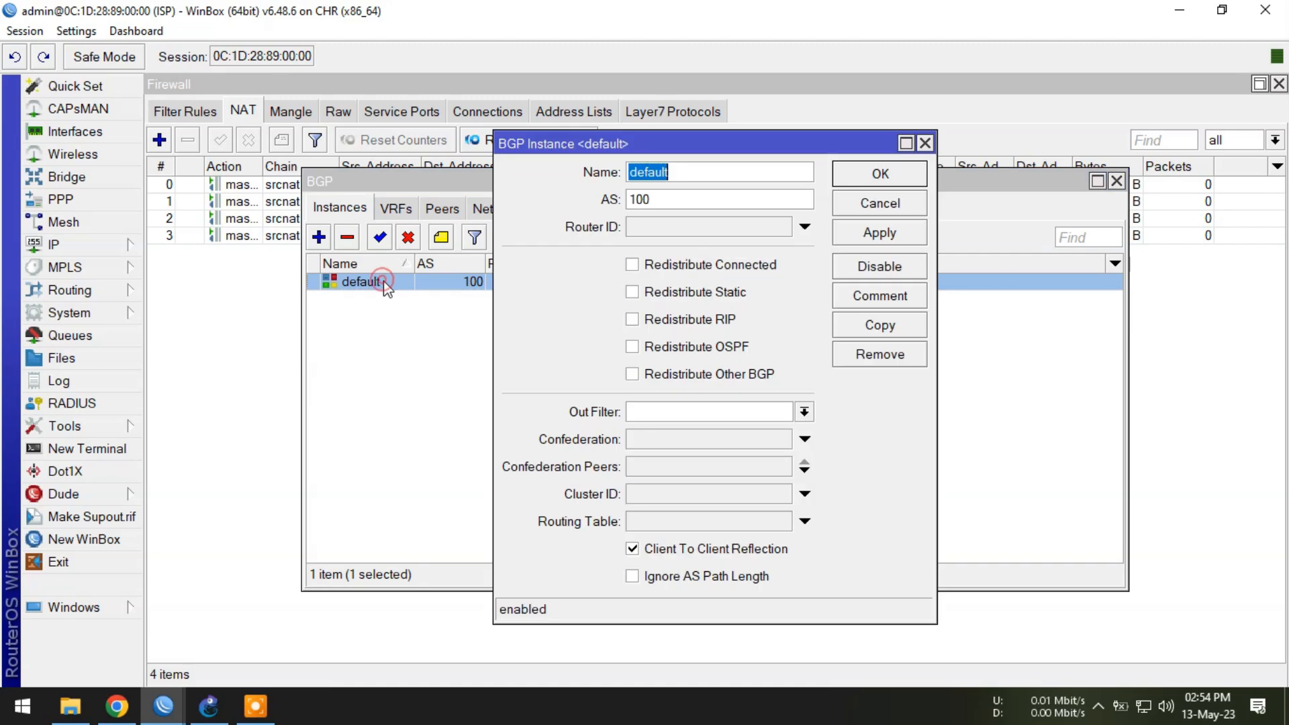
{"action": "double_click", "coordinate": [671, 199]}
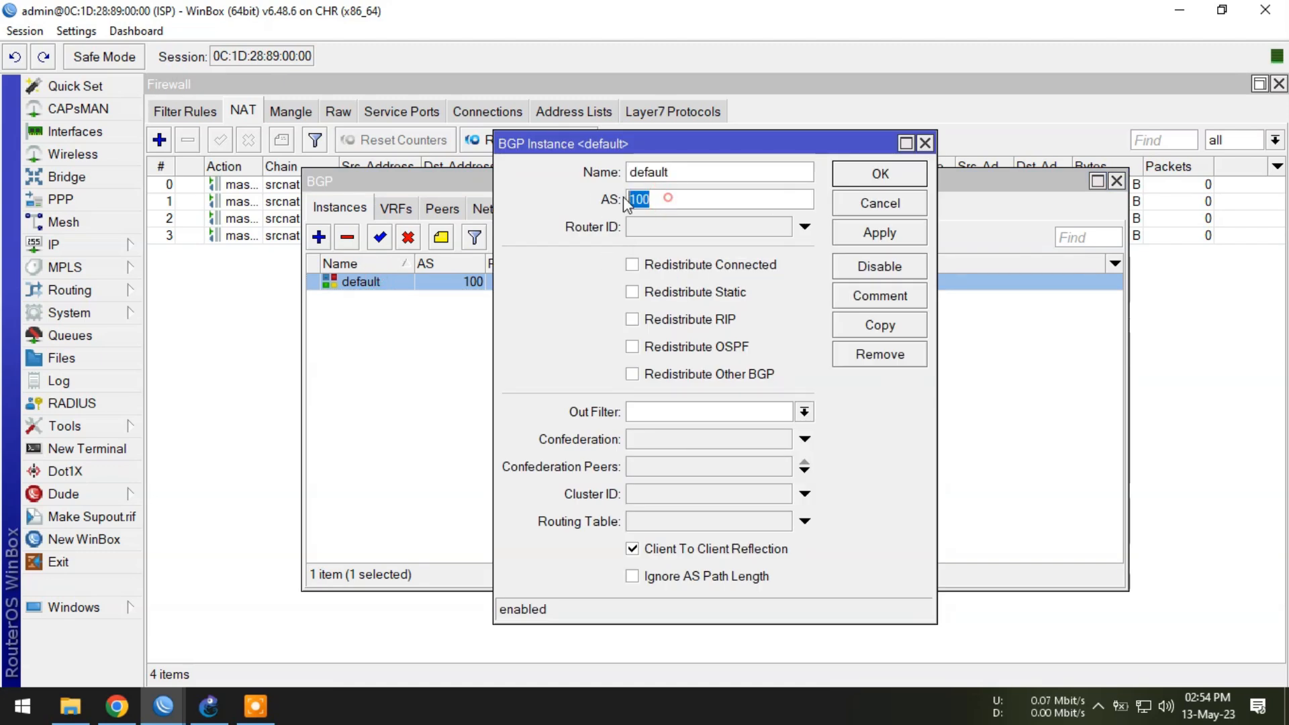
{"action": "left_click", "coordinate": [848, 180]}
{"action": "left_click", "coordinate": [509, 353]}
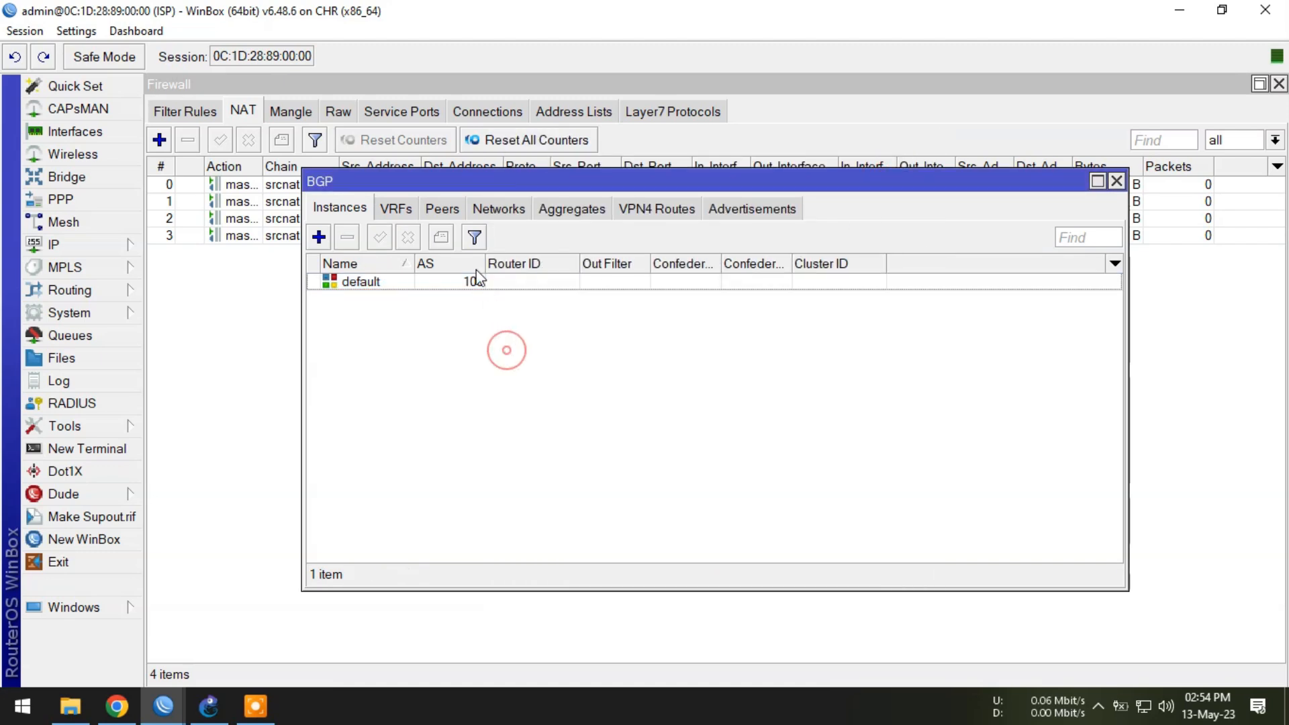
Examine the existing BGP peer for the uplink in the peer list.
{"action": "left_click", "coordinate": [441, 210]}
{"action": "left_click", "coordinate": [425, 282]}
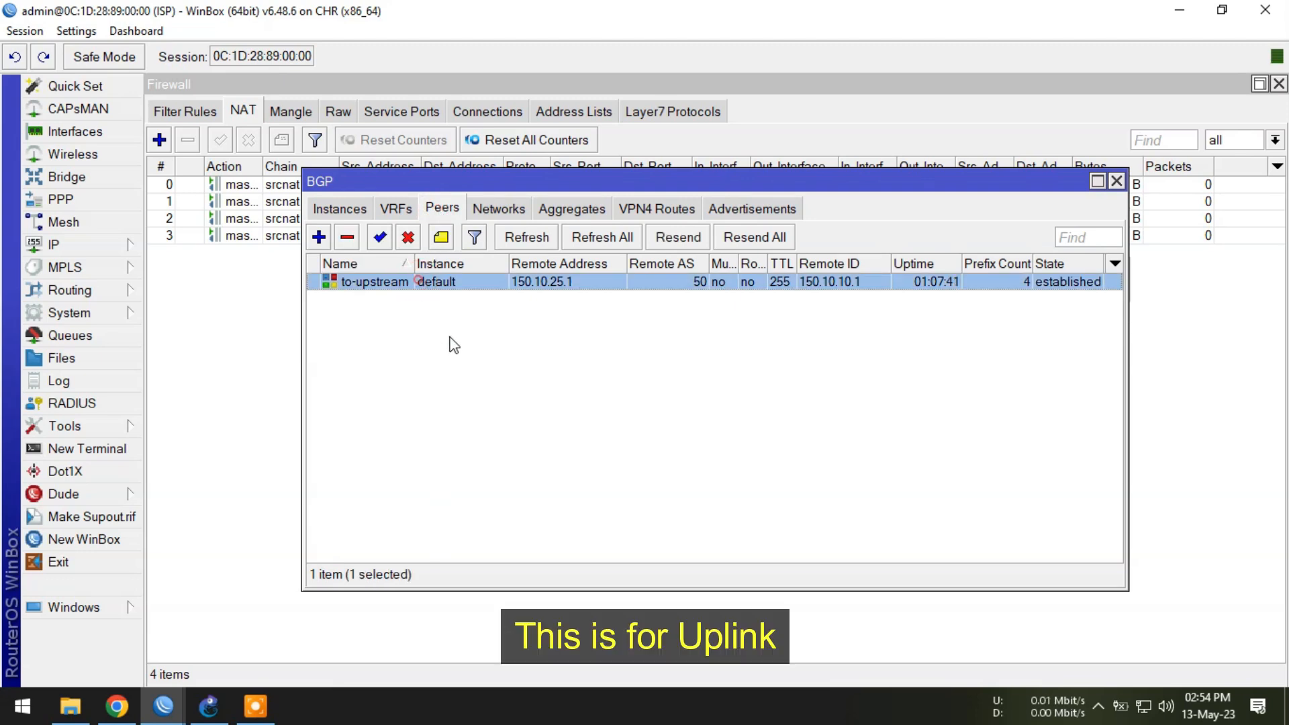
{"action": "left_click", "coordinate": [449, 341]}
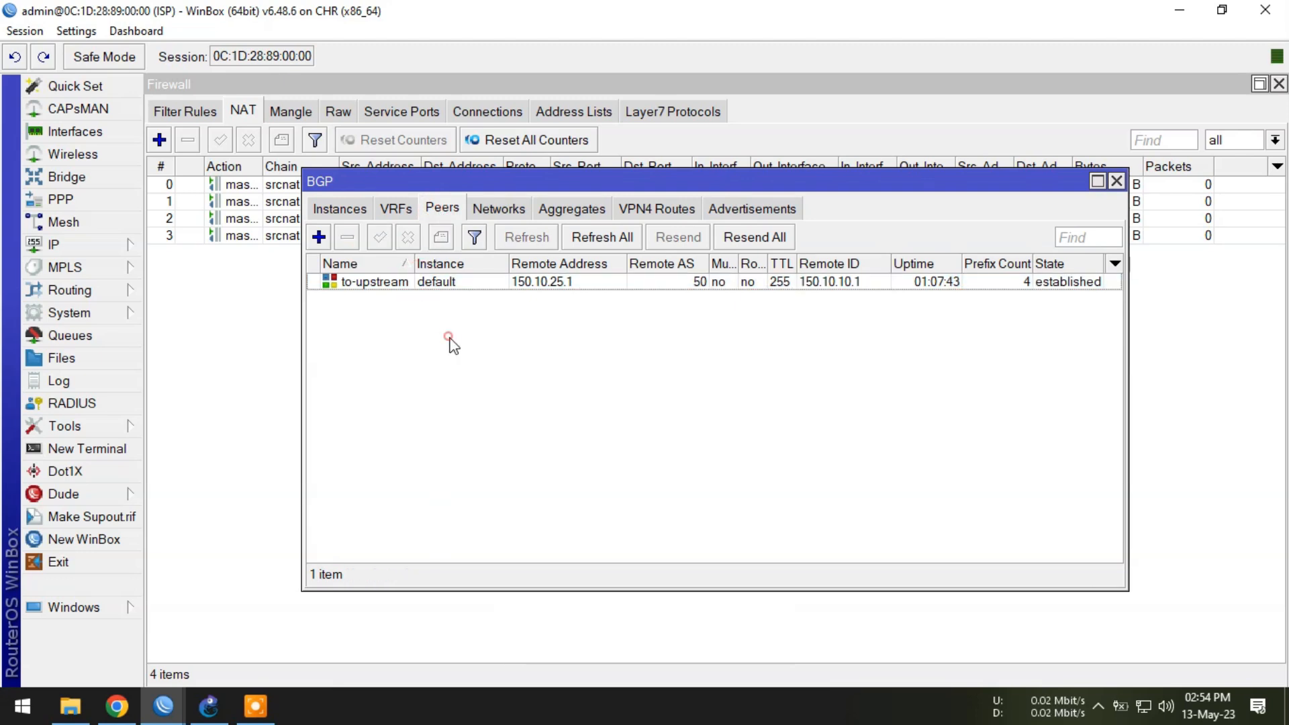
Start a new BGP peer named to-local-isp on the default instance.
{"action": "left_click", "coordinate": [319, 237]}
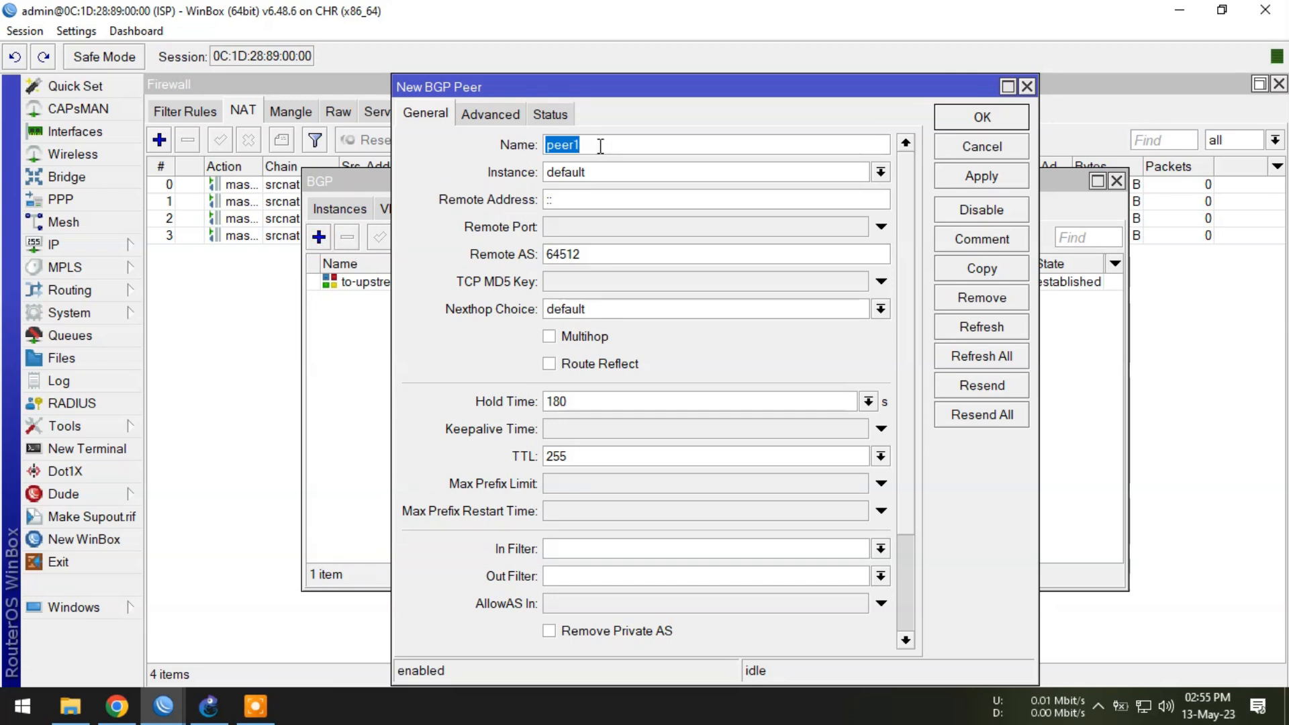
{"action": "type", "text": "to"}
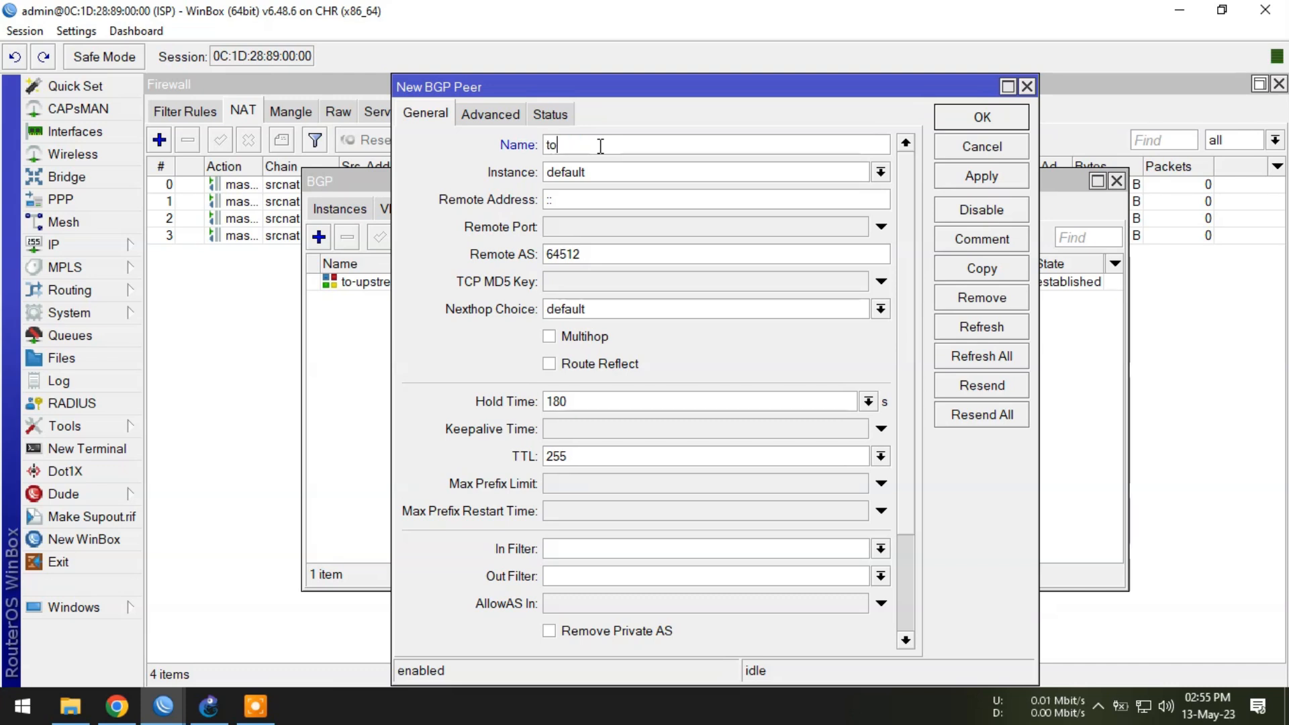
{"action": "type", "text": "-local-isp"}
{"action": "left_click", "coordinate": [548, 199]}
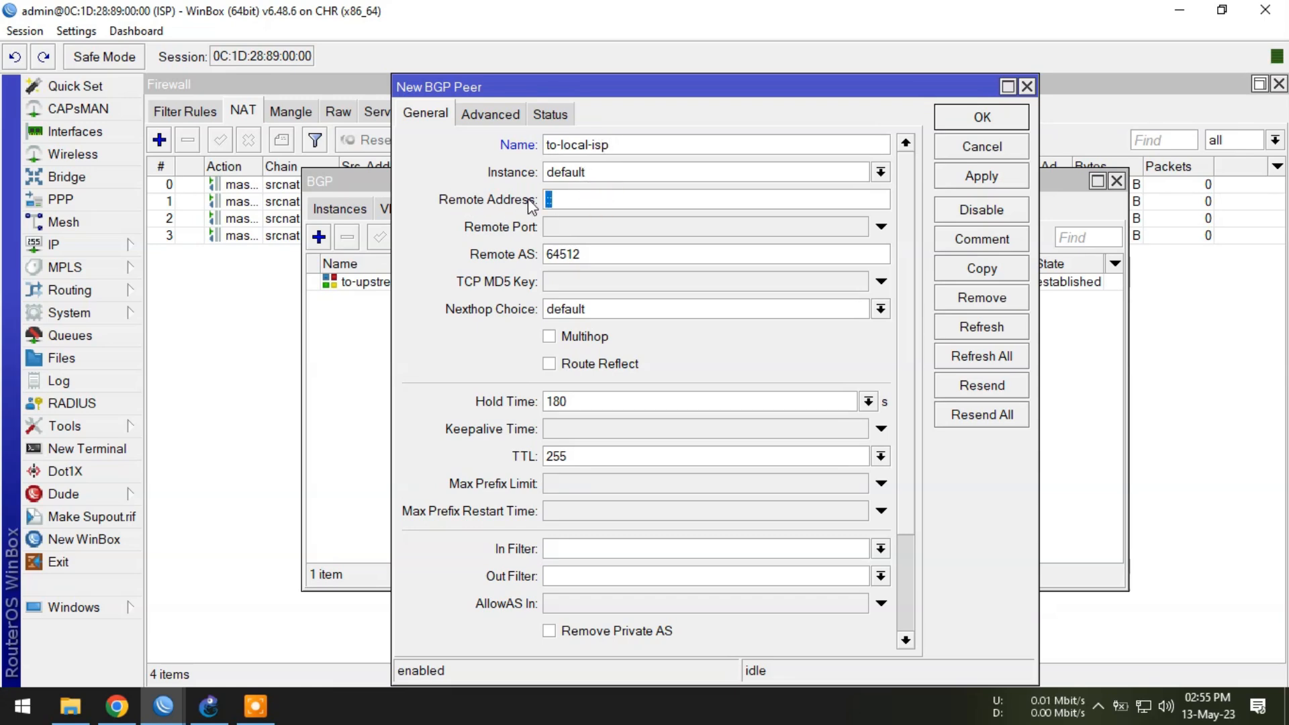
Check the BDIX link addressing in the GNS3 topology, and set the new peer's remote address to 195.168.125.2 in WinBox.
{"action": "left_click", "coordinate": [1180, 10]}
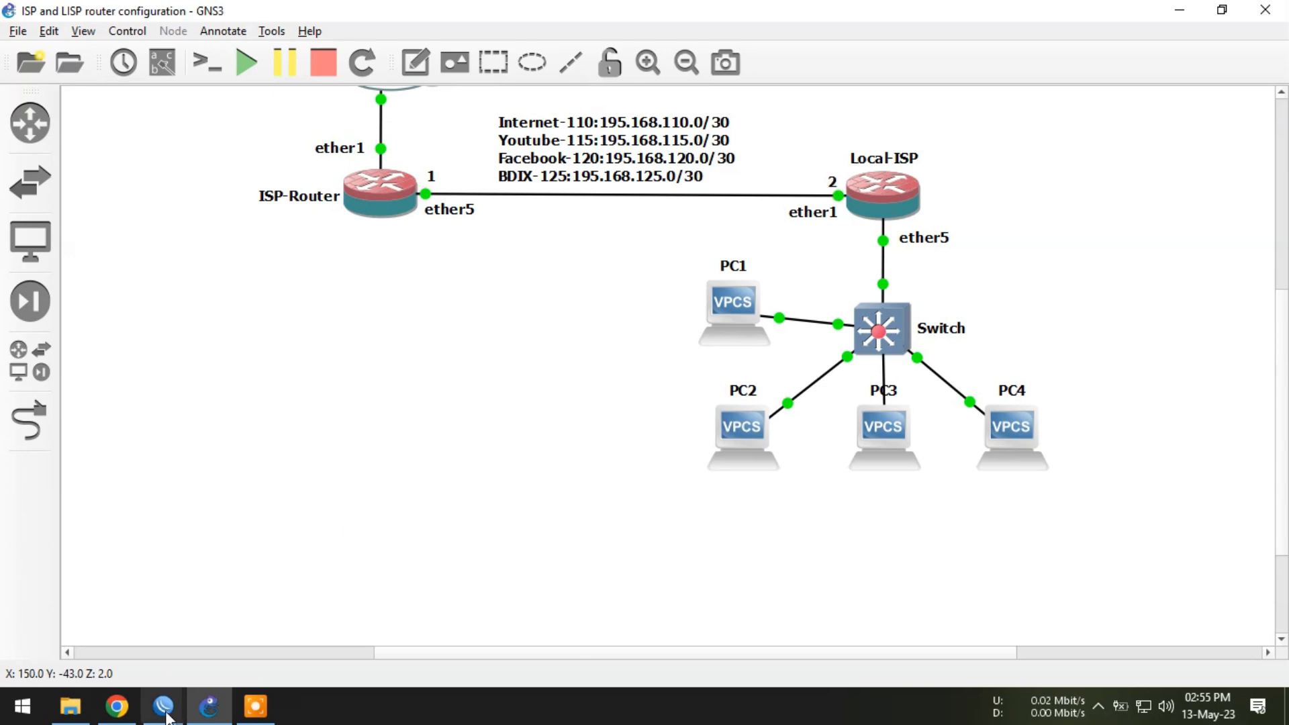
{"action": "mouse_move", "coordinate": [167, 713]}
{"action": "left_click", "coordinate": [121, 652]}
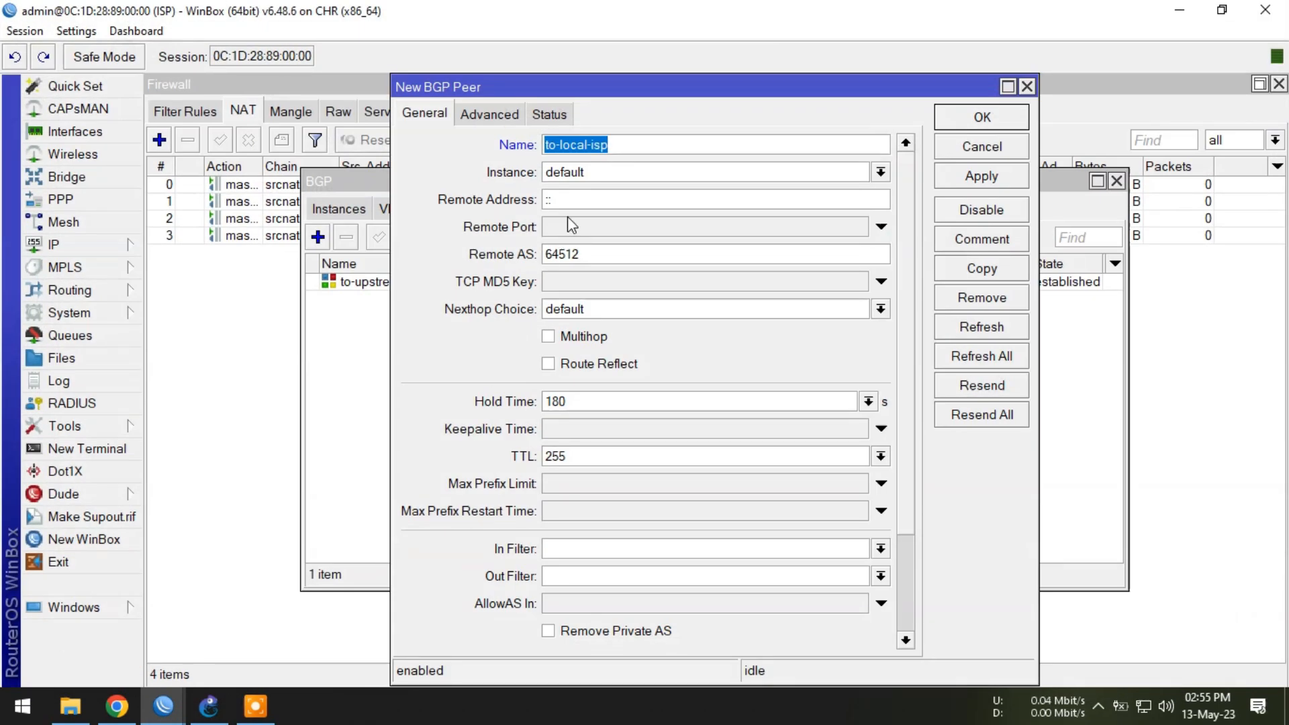
{"action": "double_click", "coordinate": [575, 199]}
{"action": "type", "text": "195.168.125.2"}
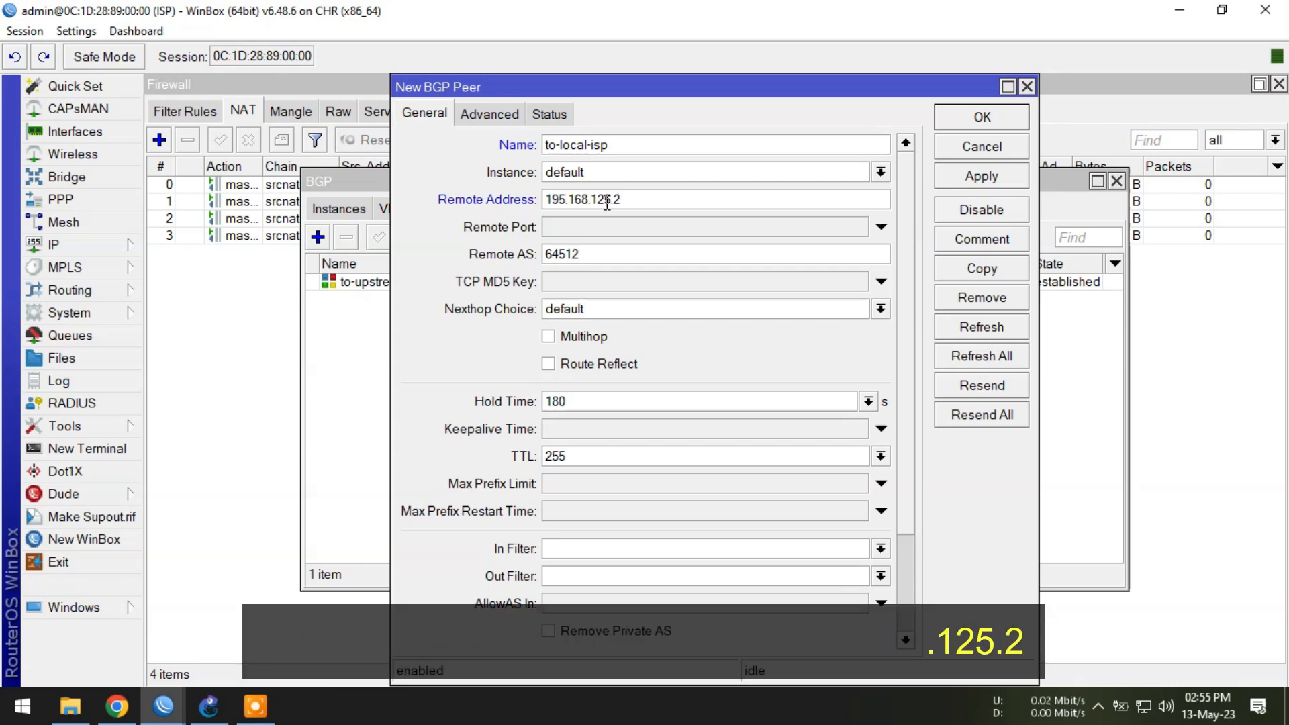
Set the to-local-isp peer's remote AS to 100 and save the peer.
{"action": "double_click", "coordinate": [605, 255]}
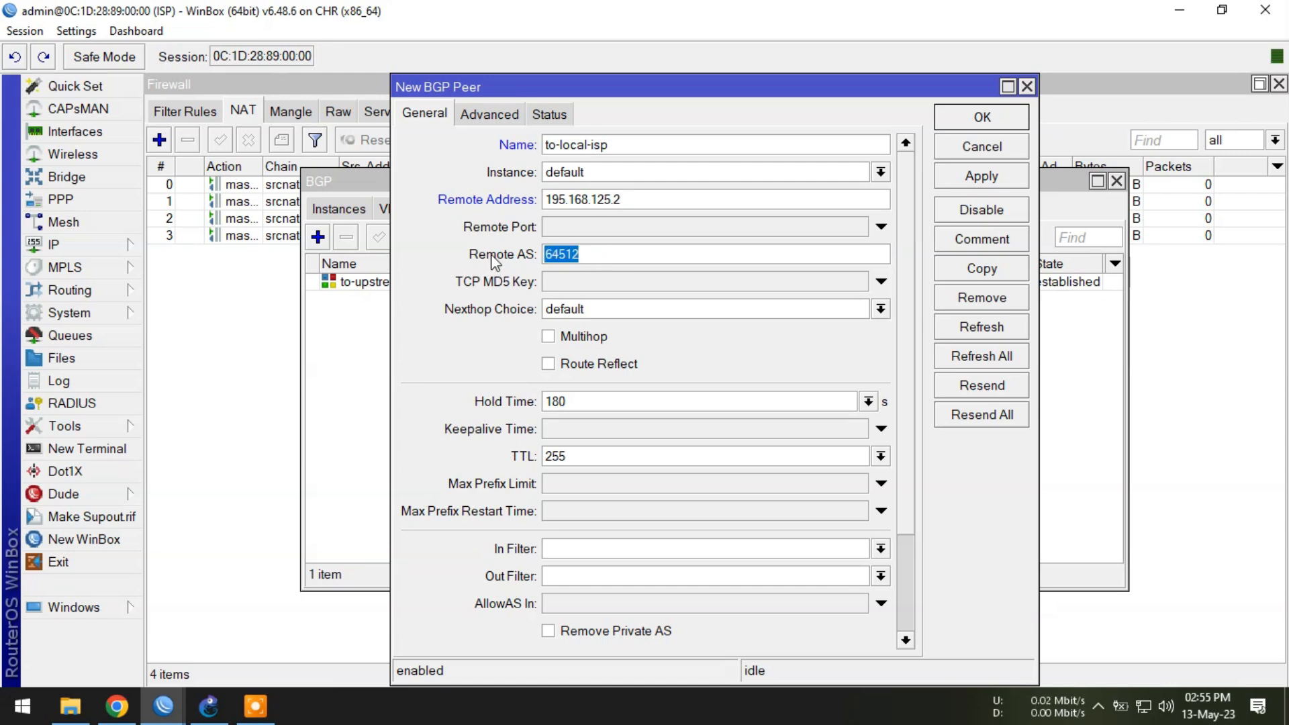
{"action": "type", "text": "100"}
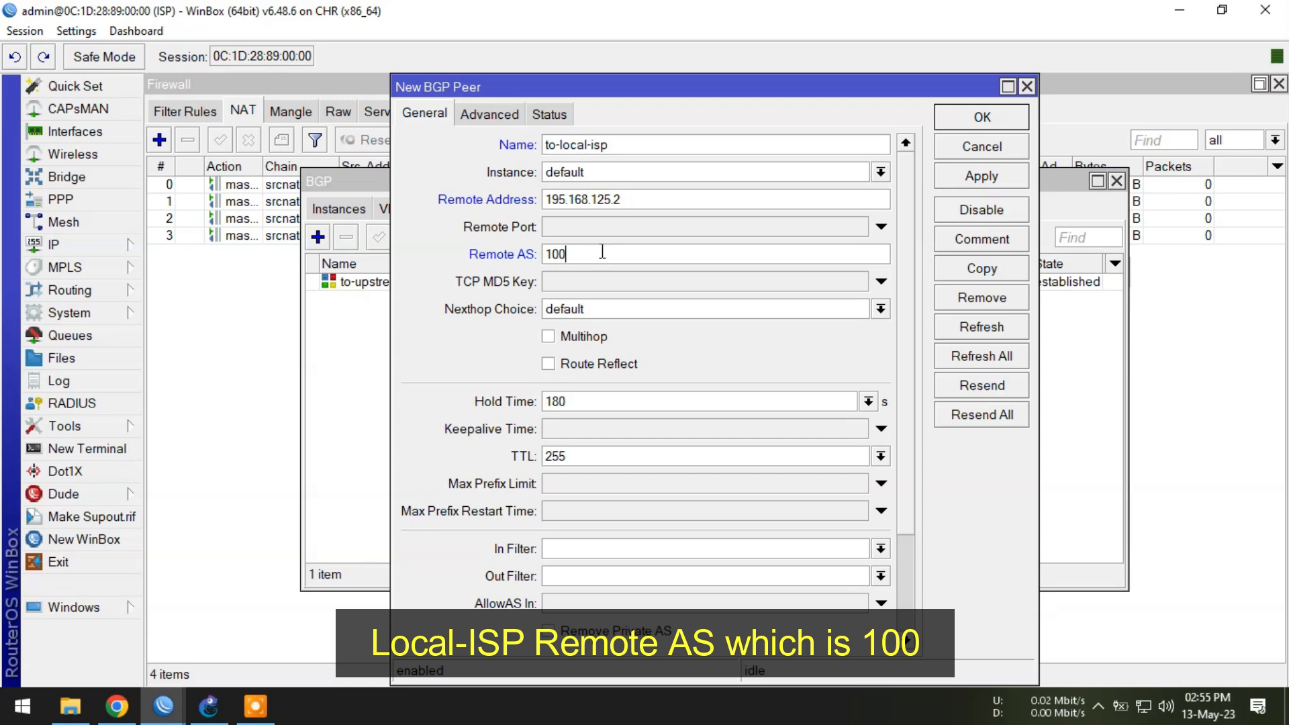
{"action": "left_click", "coordinate": [1180, 10]}
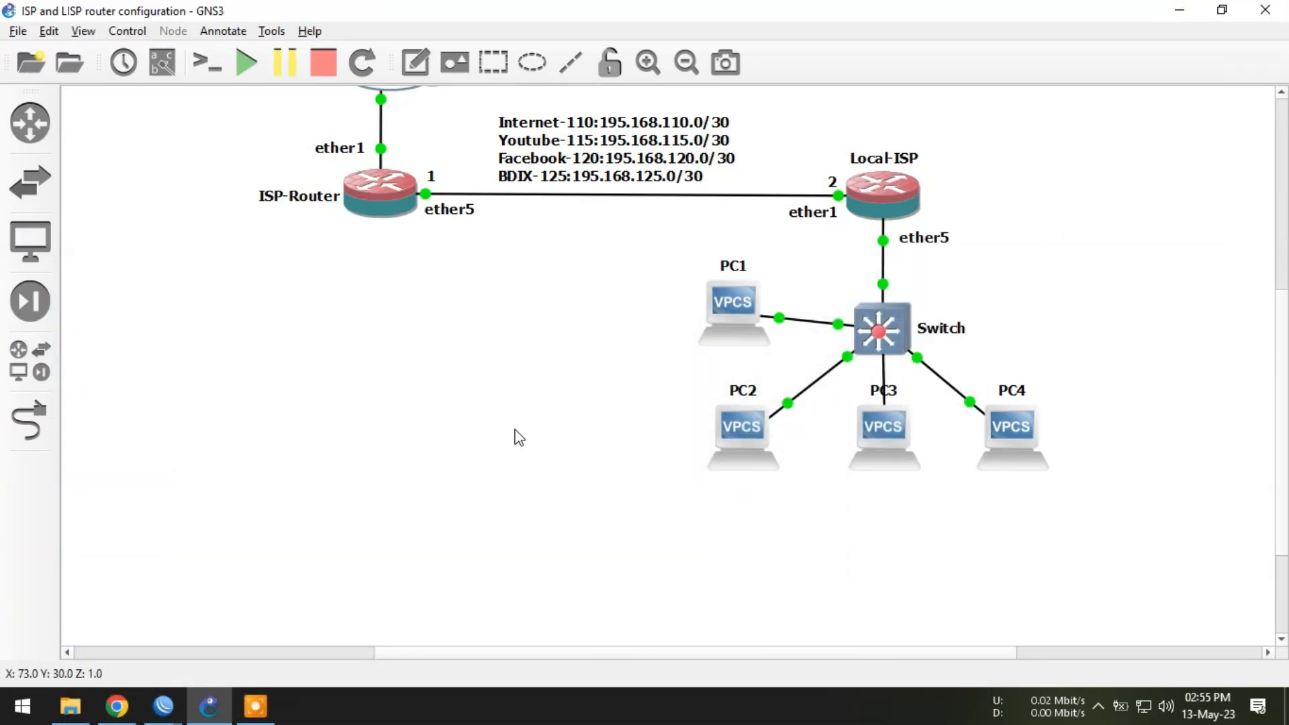
{"action": "left_click", "coordinate": [150, 614]}
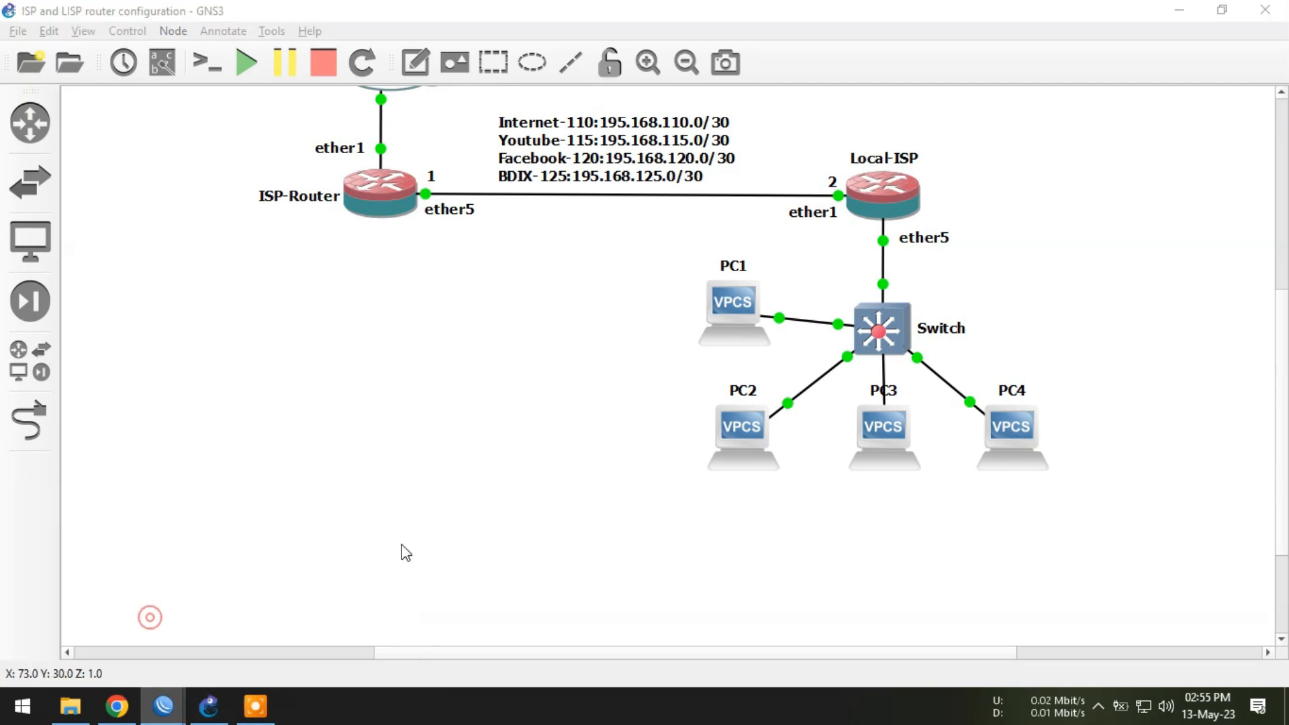
{"action": "left_click", "coordinate": [658, 259]}
{"action": "left_click", "coordinate": [991, 121]}
{"action": "left_click", "coordinate": [593, 281]}
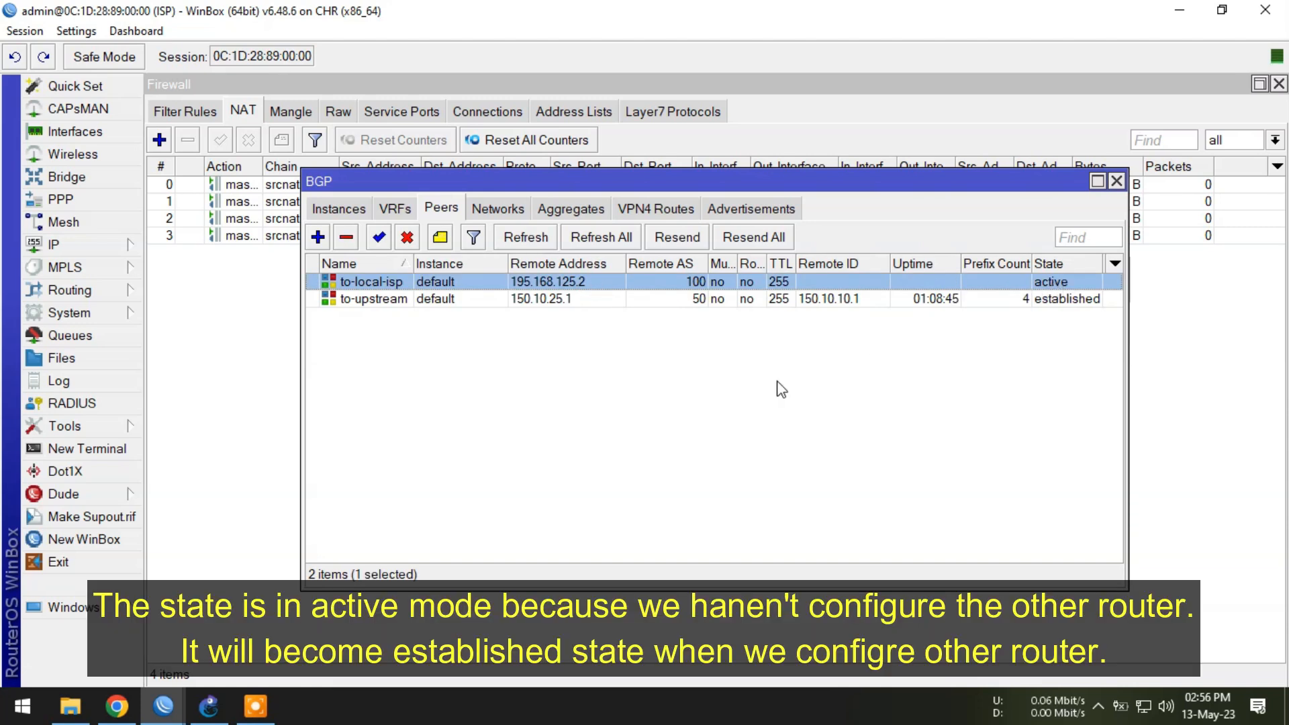
Switch to the WinBox session of the Local-ISP router, with the GNS3 topology behind it.
{"action": "left_click", "coordinate": [1180, 10]}
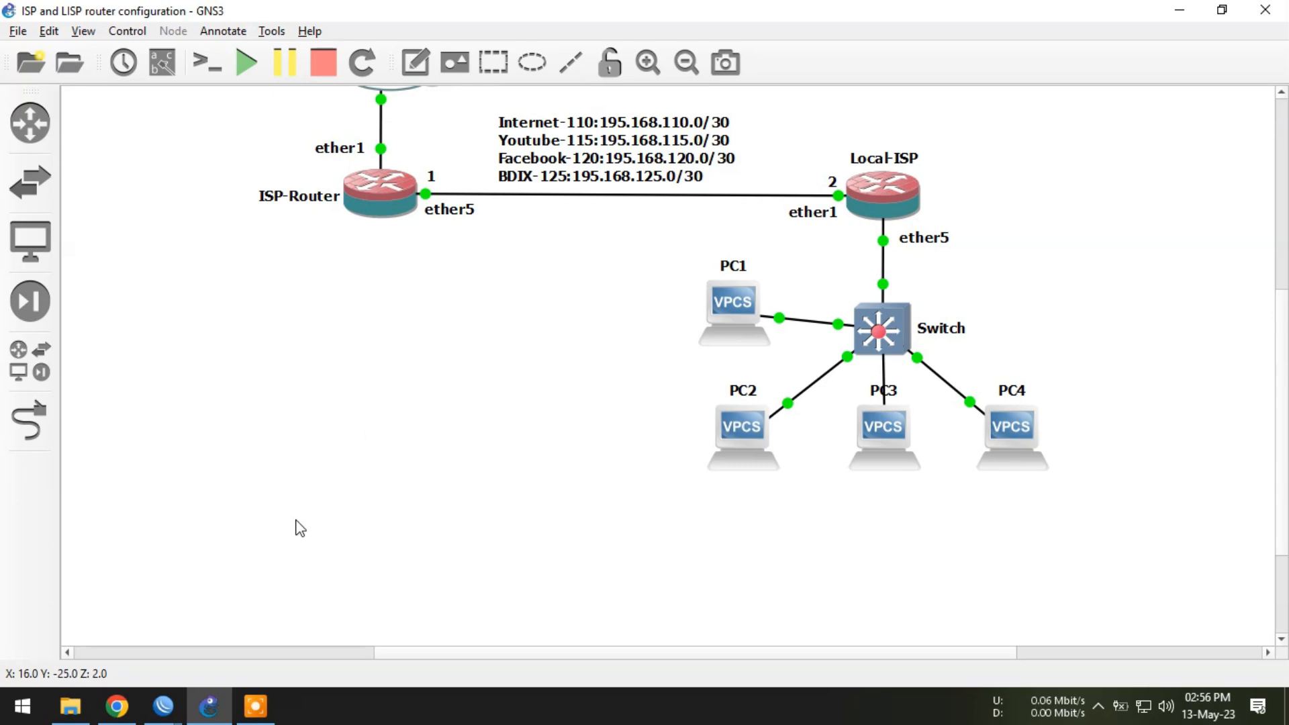
{"action": "left_click", "coordinate": [167, 704]}
{"action": "left_click", "coordinate": [385, 576]}
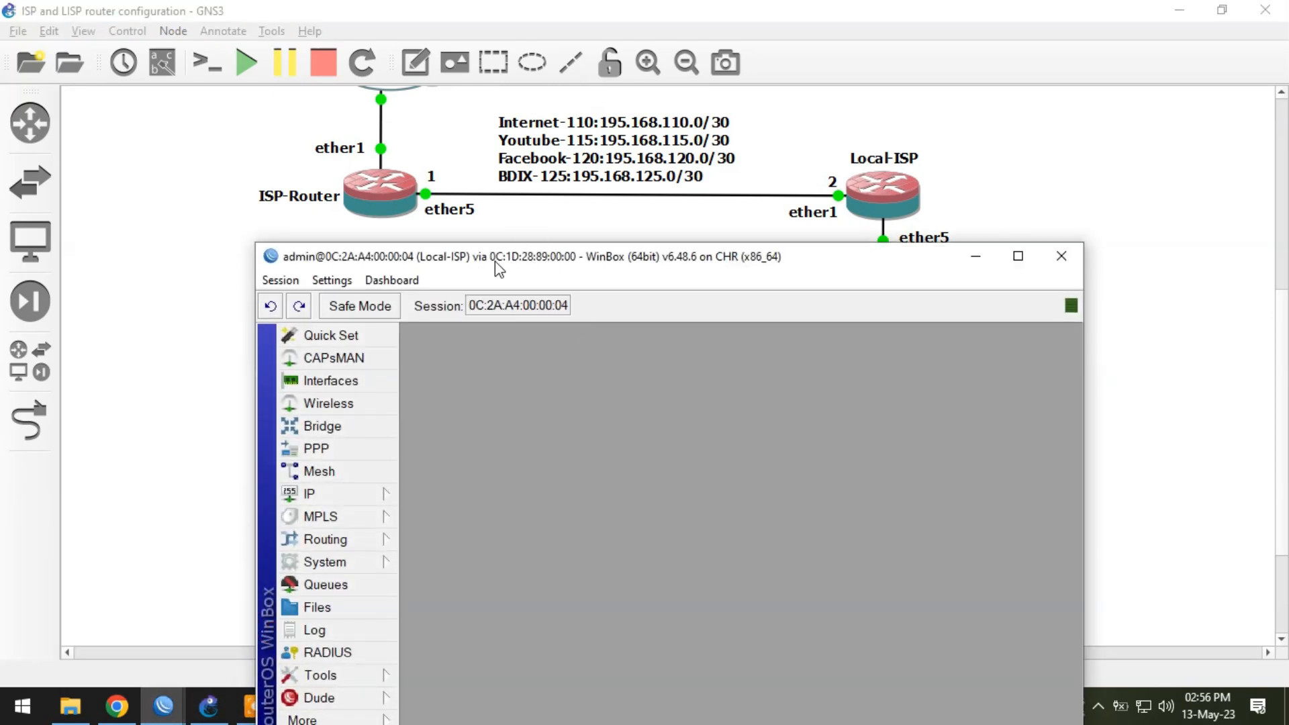
Add a VLAN interface named Internet-110 with VLAN ID 110 on ether1 of the Local-ISP router.
{"action": "left_click", "coordinate": [313, 383]}
{"action": "left_click", "coordinate": [862, 364]}
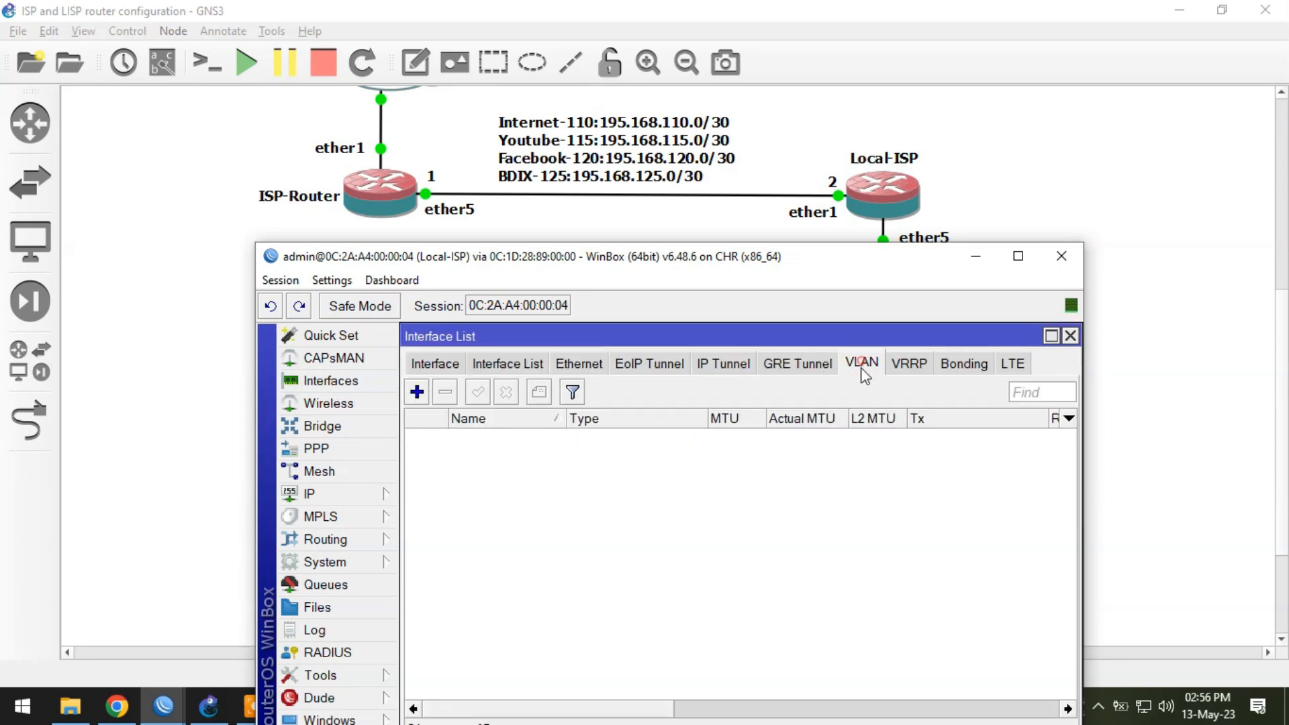
{"action": "left_click", "coordinate": [416, 392]}
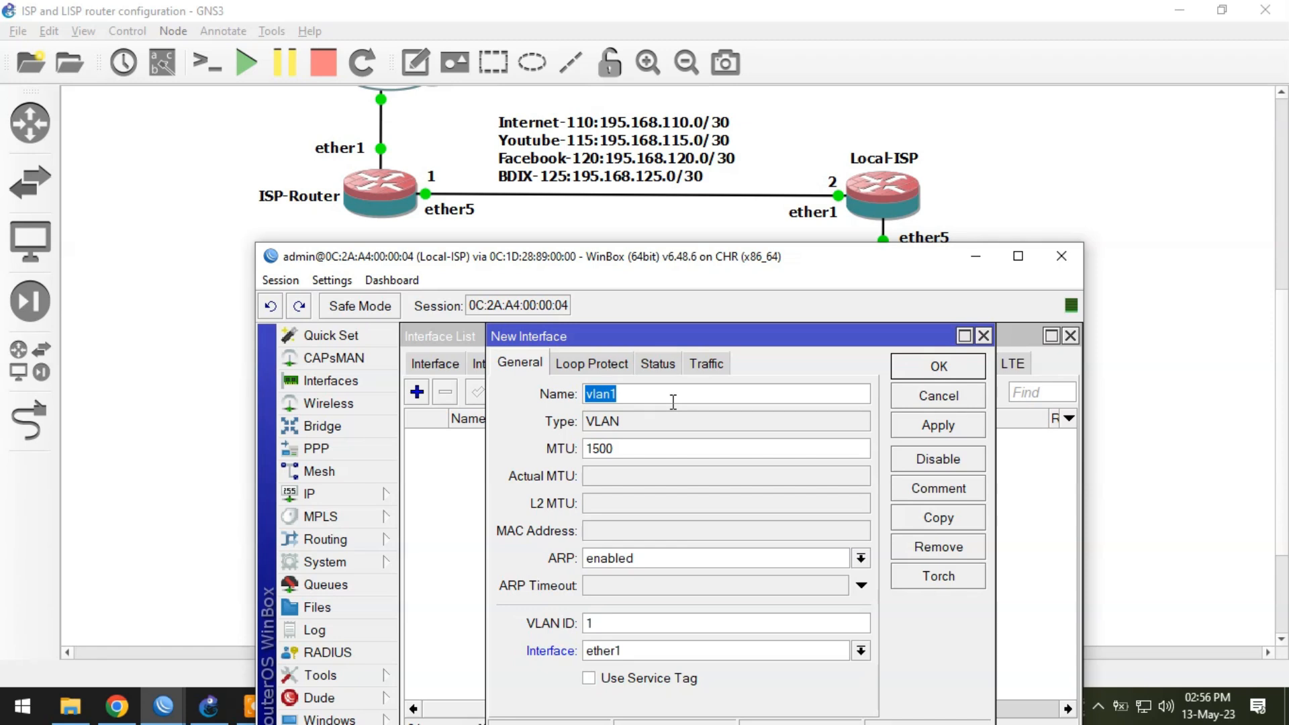
{"action": "key", "text": "BackSpace"}
{"action": "left_click", "coordinate": [630, 625]}
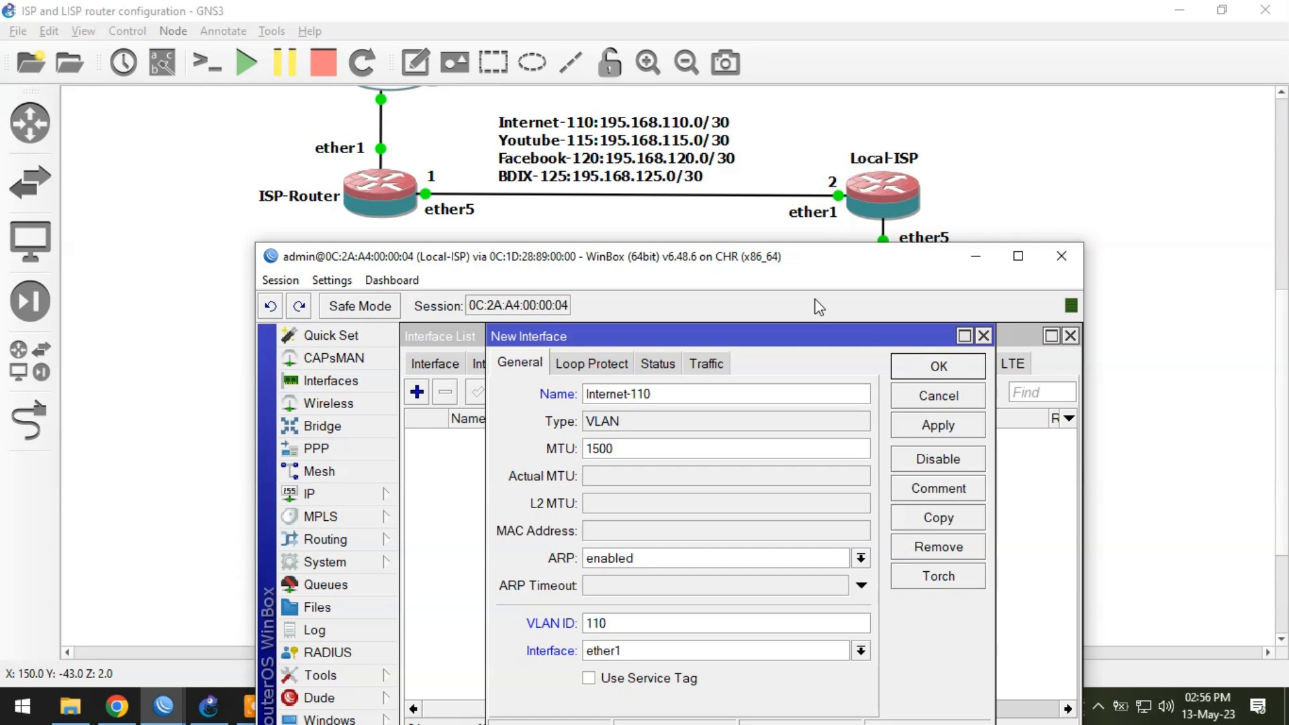
{"action": "left_click", "coordinate": [623, 651]}
{"action": "left_click", "coordinate": [627, 571]}
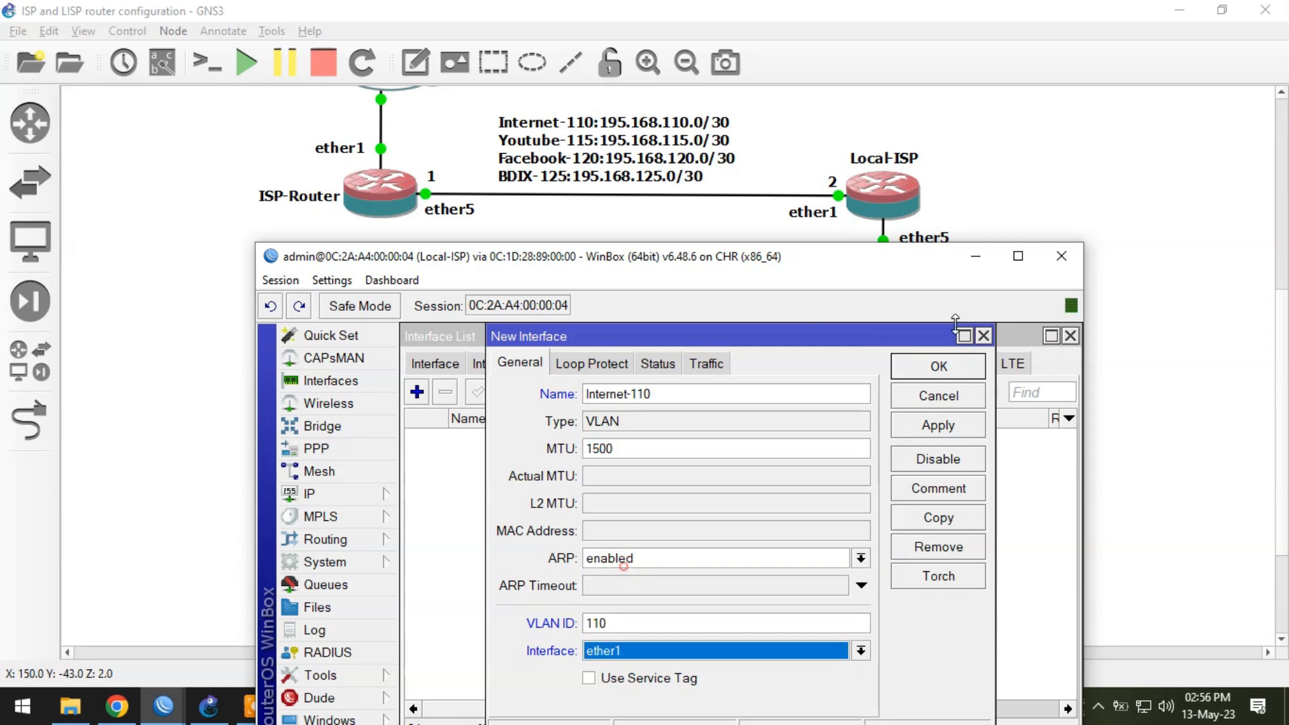
{"action": "left_click", "coordinate": [939, 366]}
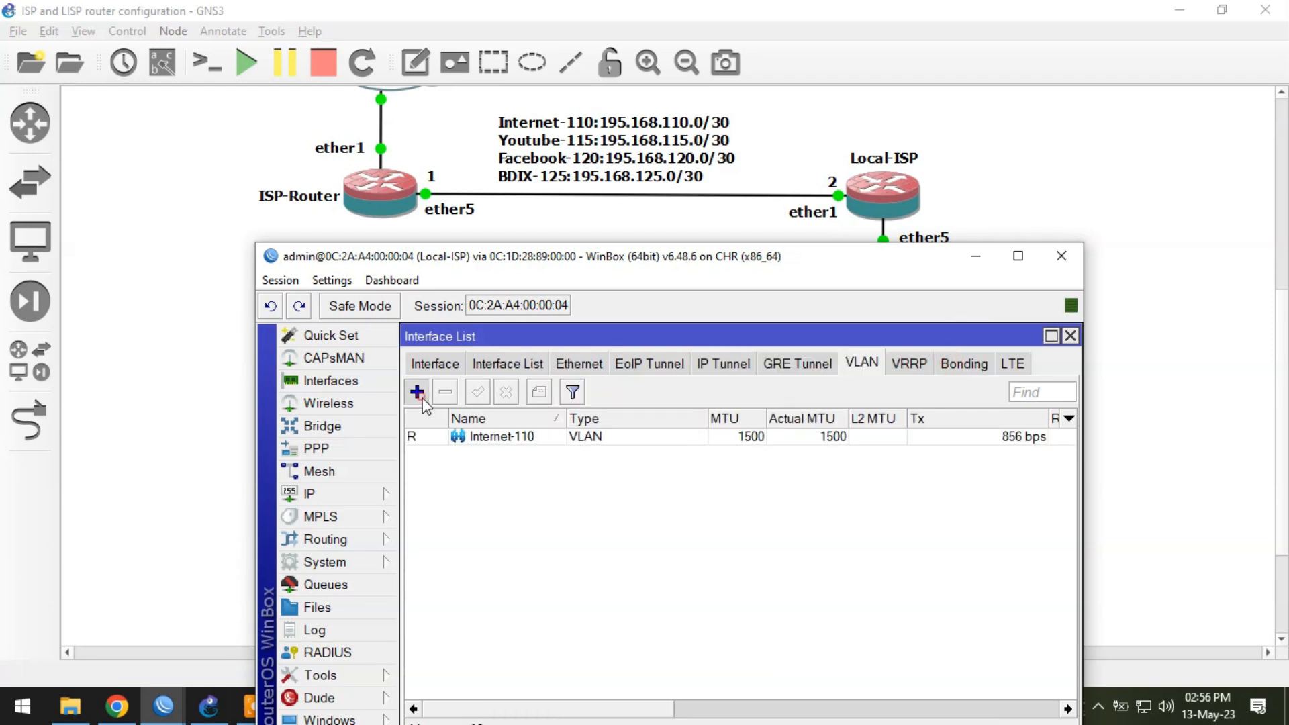
Add a VLAN interface named Youtube-115 with VLAN ID 115 on ether1.
{"action": "left_click", "coordinate": [417, 392]}
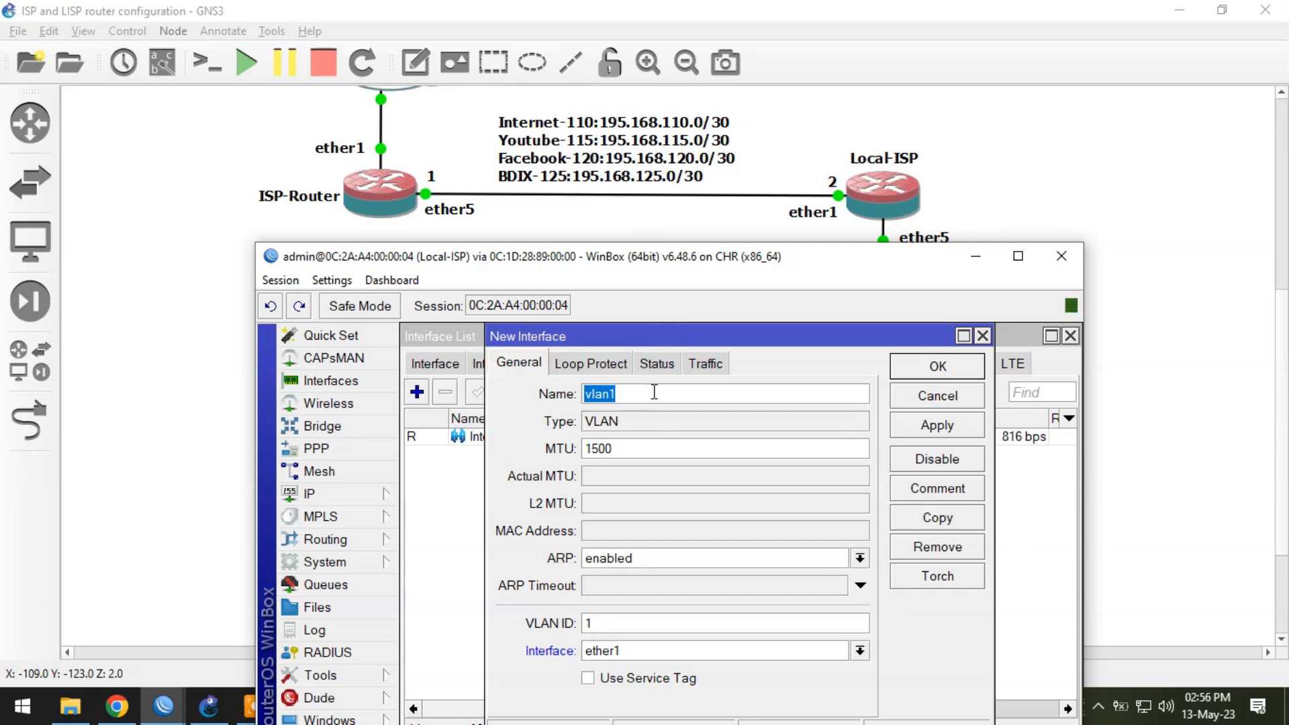
{"action": "type", "text": "Youtube-115"}
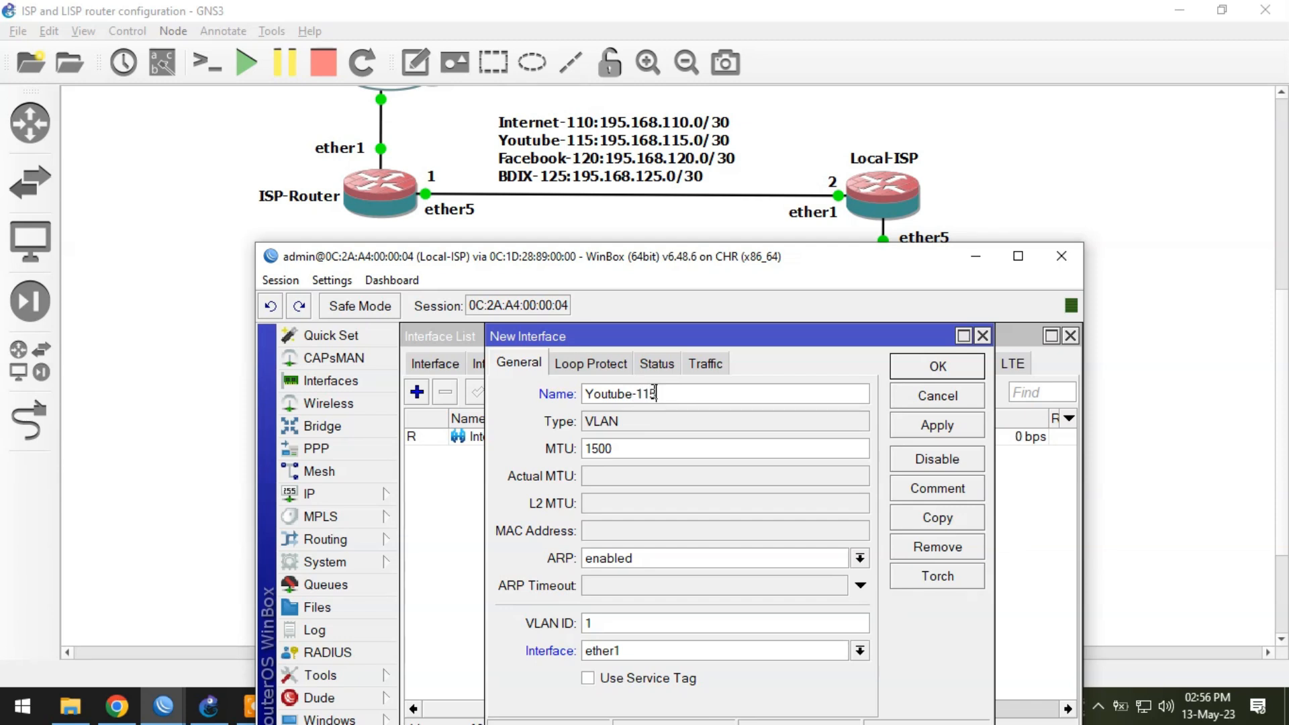
{"action": "left_click", "coordinate": [628, 628]}
{"action": "left_click", "coordinate": [641, 656]}
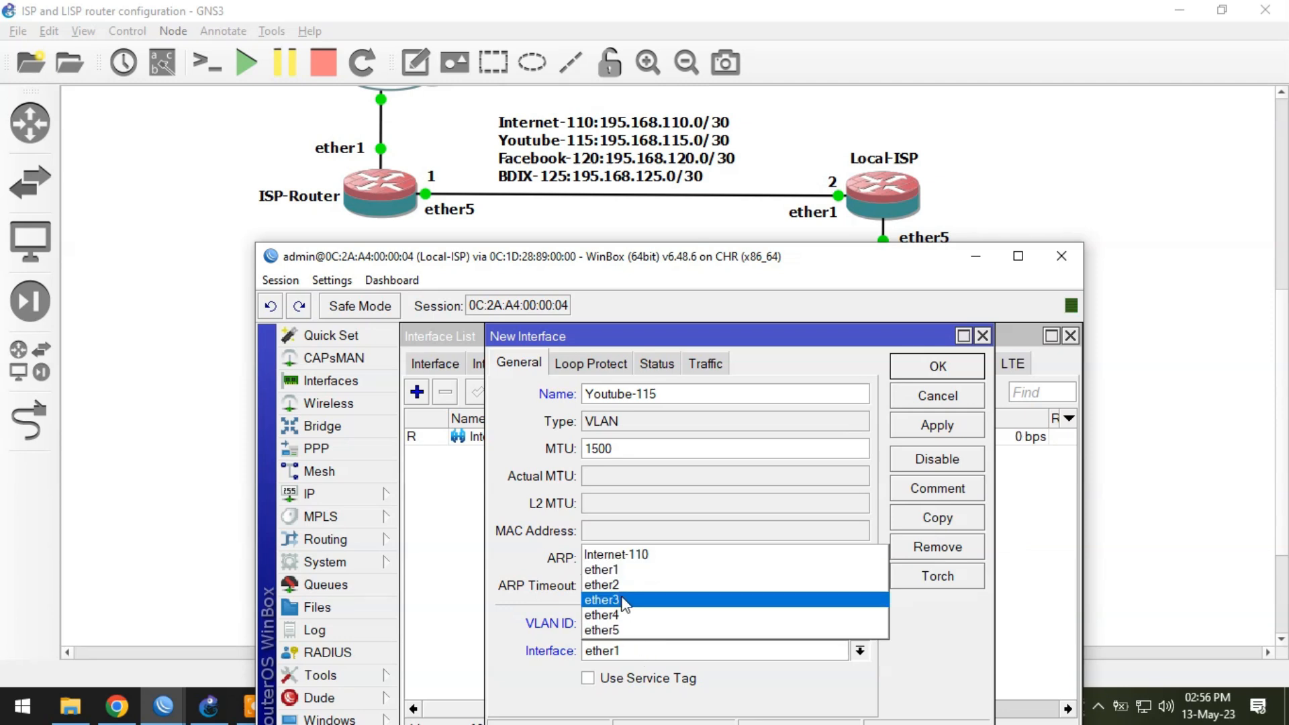
{"action": "left_click", "coordinate": [604, 572]}
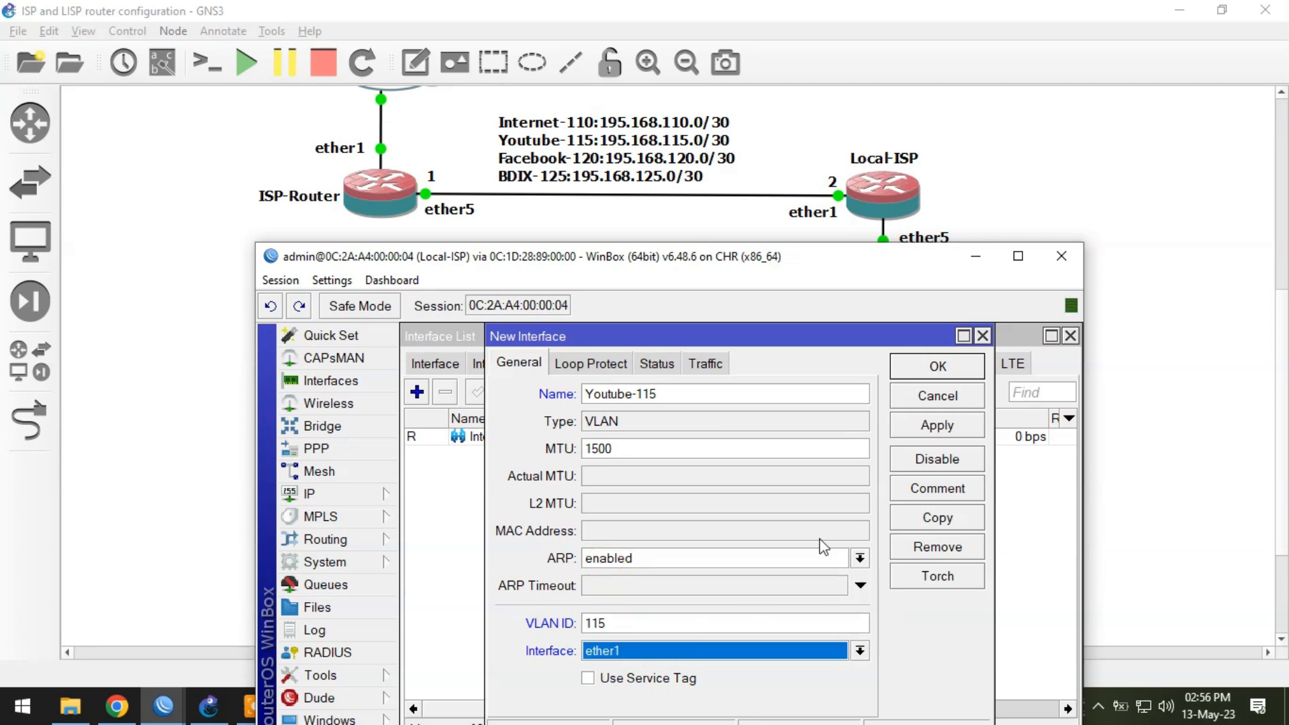
{"action": "left_click", "coordinate": [928, 369]}
Add a VLAN interface named Facebook-120 on ether1, with the VLAN ID matching its name.
{"action": "left_click", "coordinate": [417, 392]}
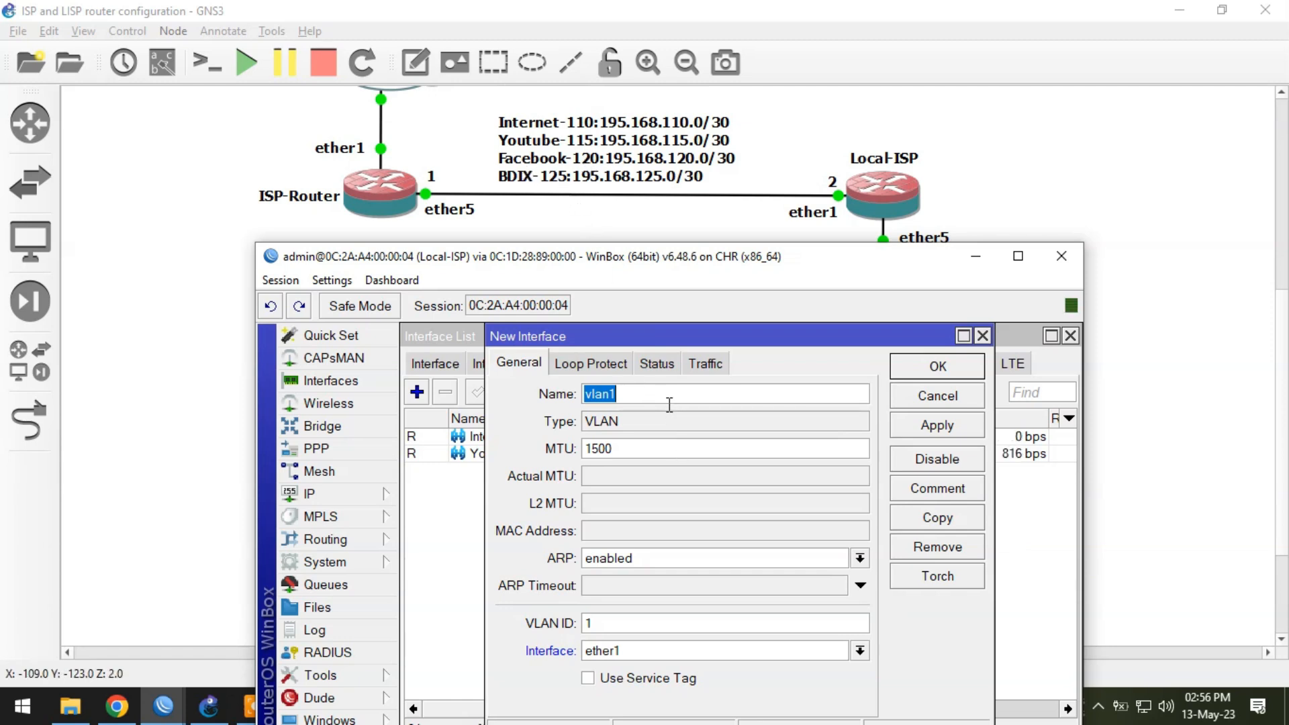
{"action": "type", "text": "Facebook-120"}
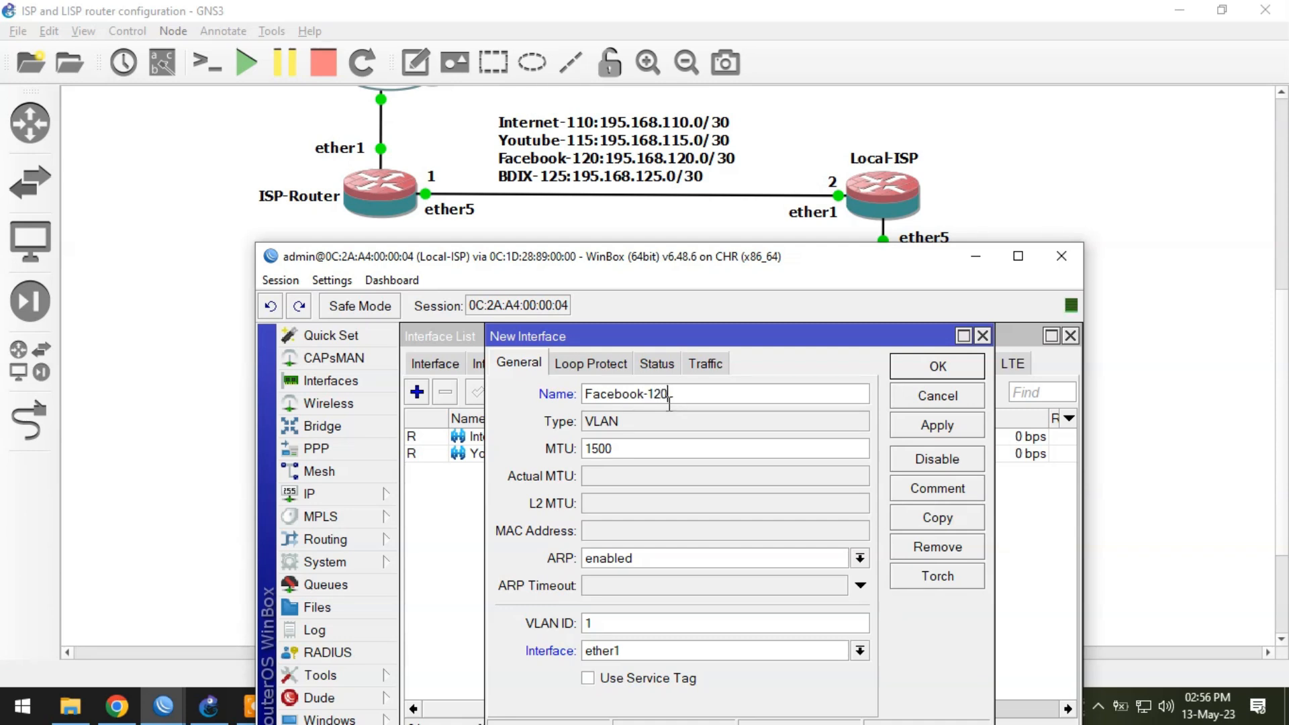
{"action": "left_click", "coordinate": [623, 624]}
{"action": "left_click", "coordinate": [938, 366]}
Add a VLAN interface named Bdix-125 with VLAN ID 125 on ether1.
{"action": "left_click", "coordinate": [417, 391]}
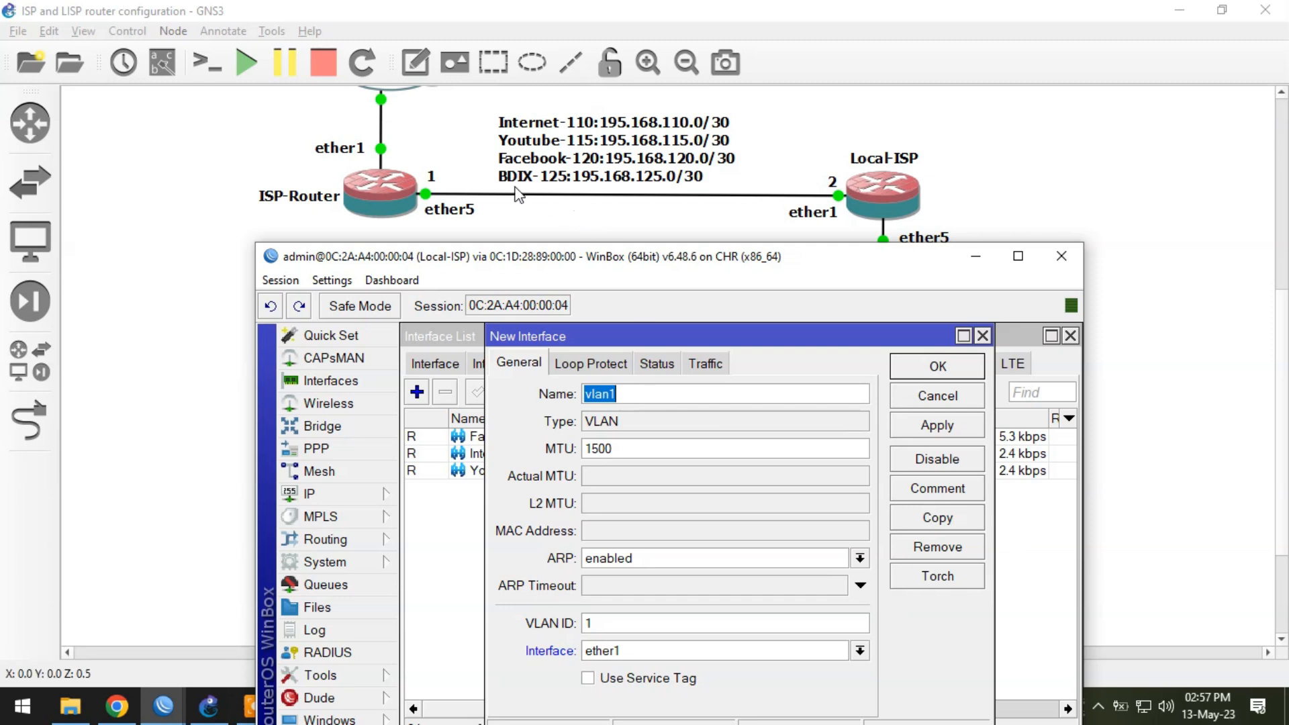
{"action": "type", "text": "Bdix-125"}
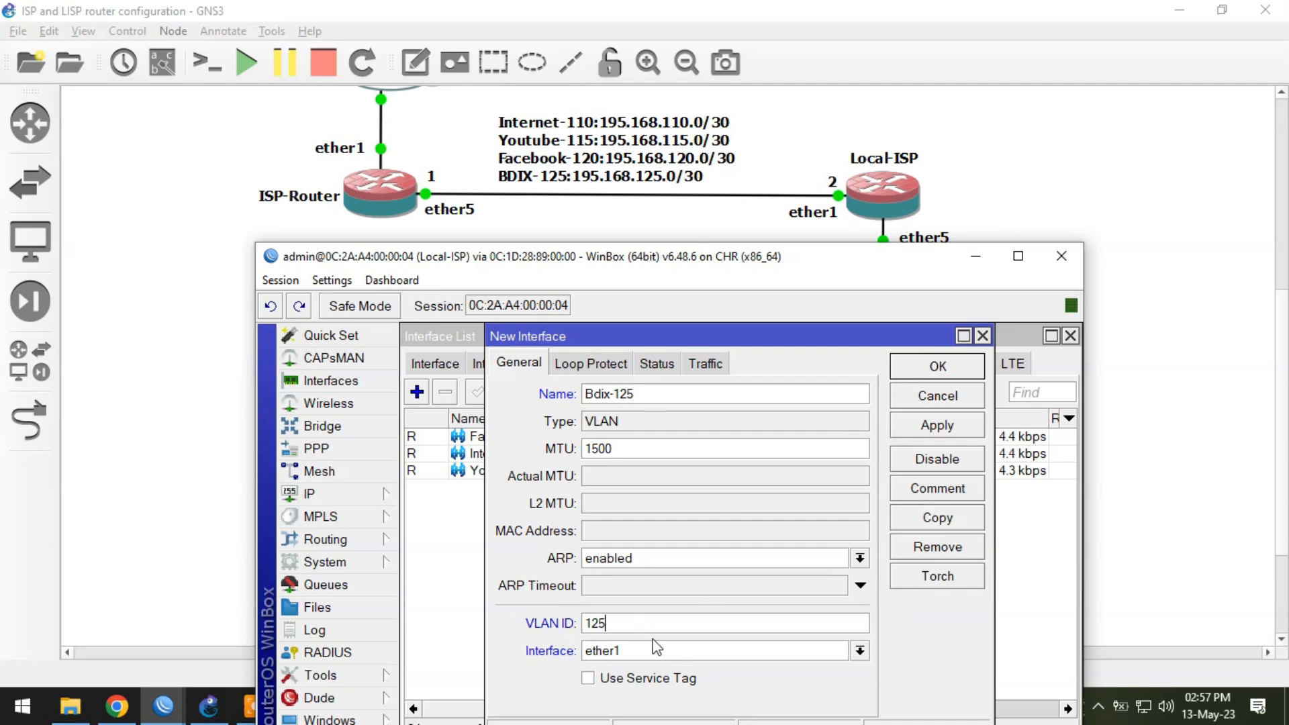
{"action": "left_click", "coordinate": [938, 366]}
{"action": "left_click", "coordinate": [518, 427]}
{"action": "left_click", "coordinate": [537, 498], "text": "shift"}
{"action": "left_click", "coordinate": [531, 542]}
Assign the IP address 195.168.110.2/30 to the Internet-110 interface of the Local-ISP router.
{"action": "left_click", "coordinate": [374, 495]}
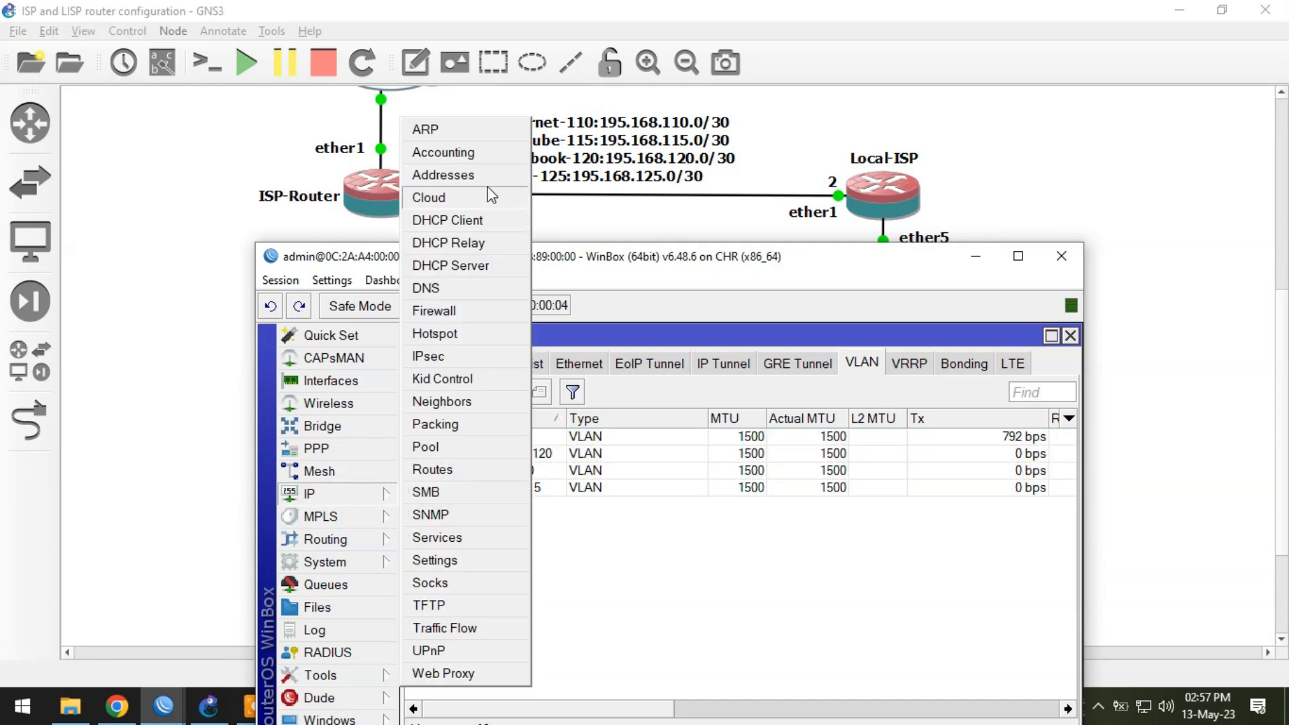
{"action": "left_click", "coordinate": [444, 175]}
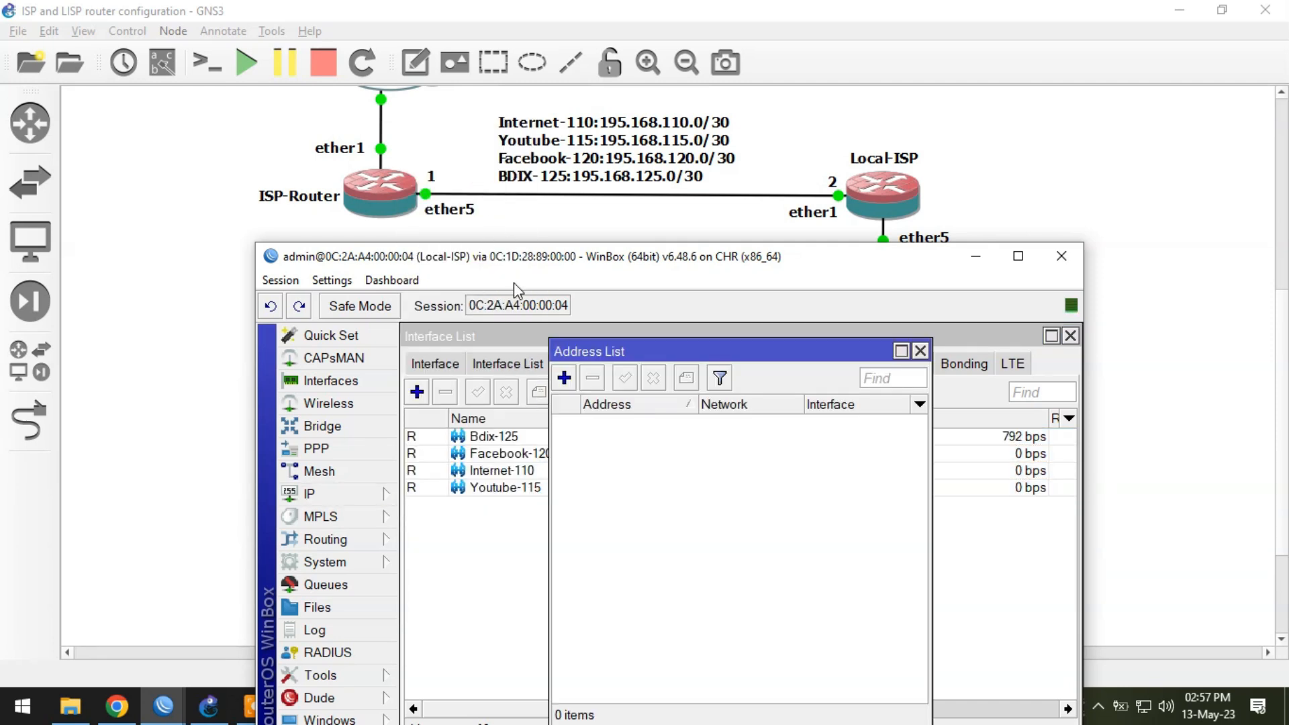
{"action": "left_click", "coordinate": [565, 378]}
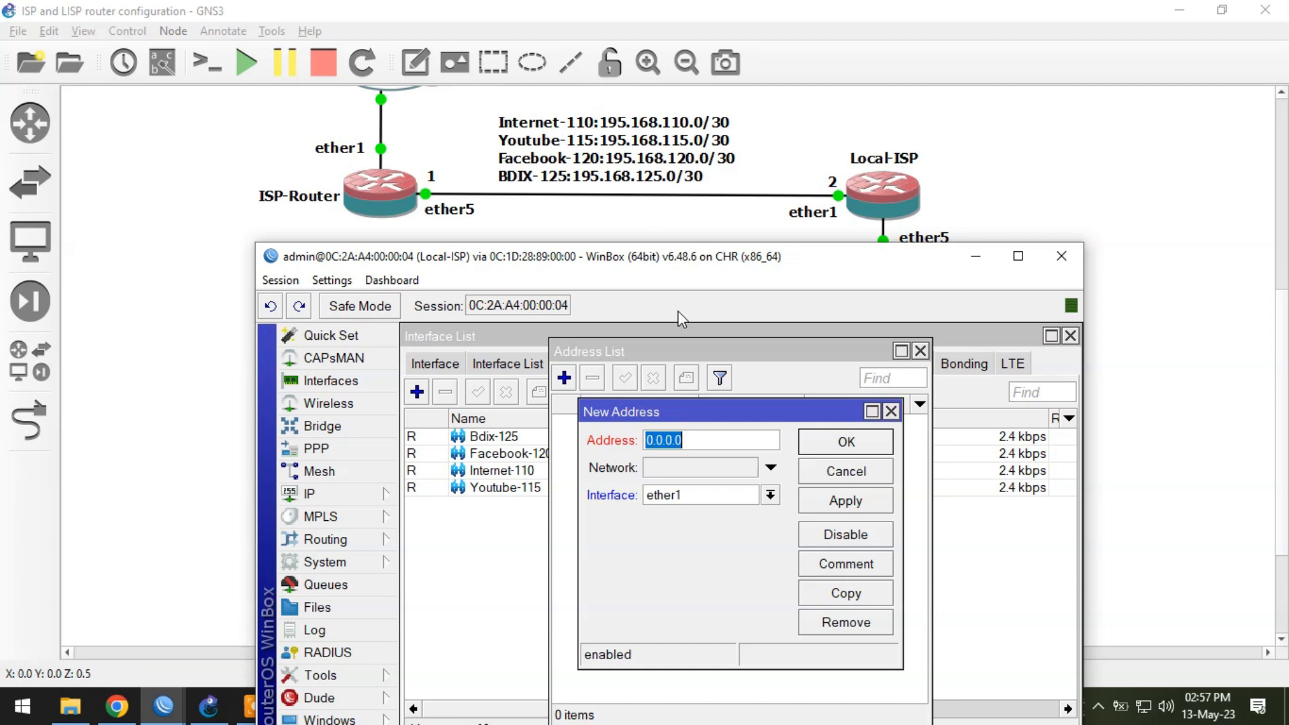
{"action": "type", "text": "195.168.11"}
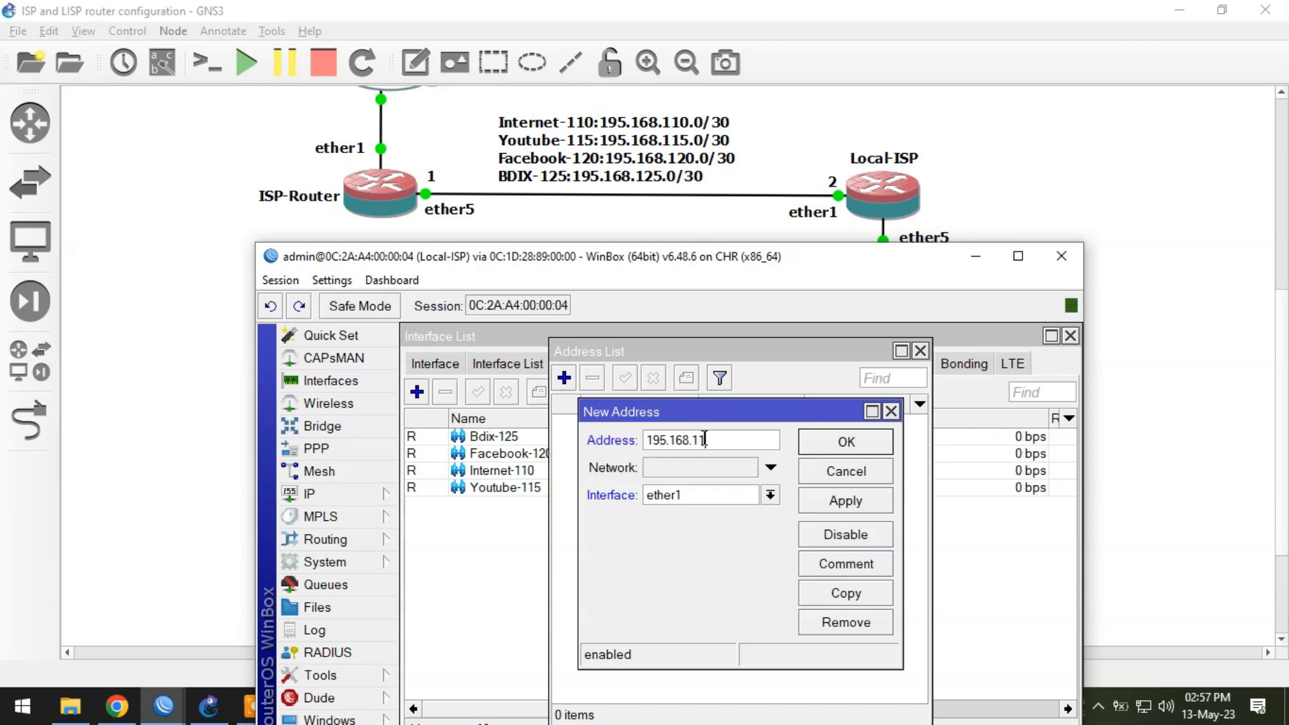
{"action": "type", "text": "0.2"}
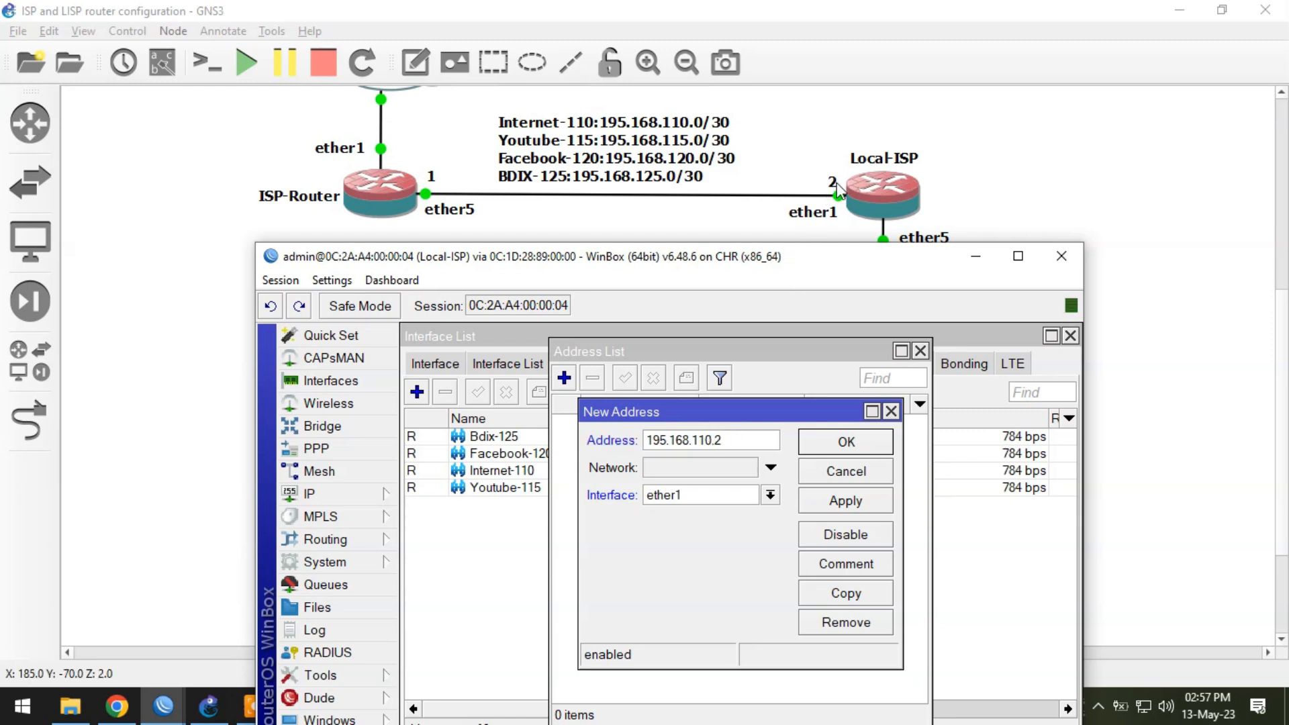
{"action": "type", "text": "/30"}
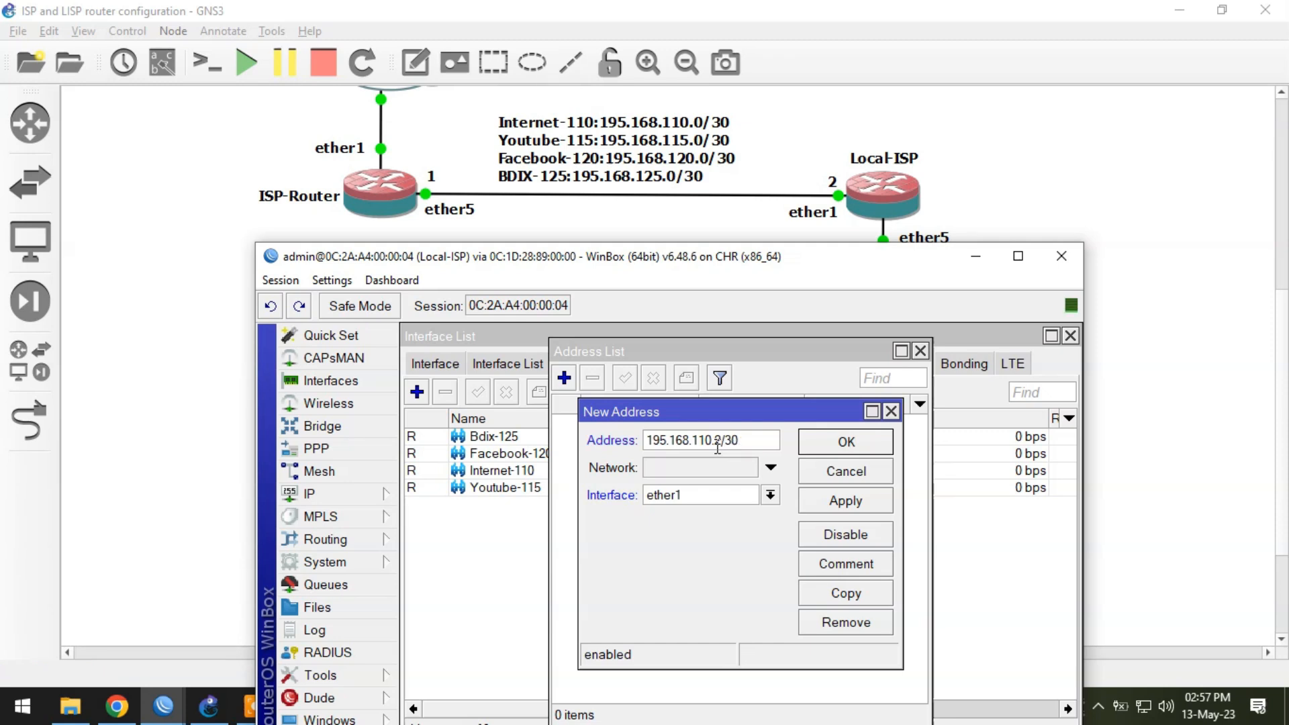
{"action": "left_click", "coordinate": [700, 497]}
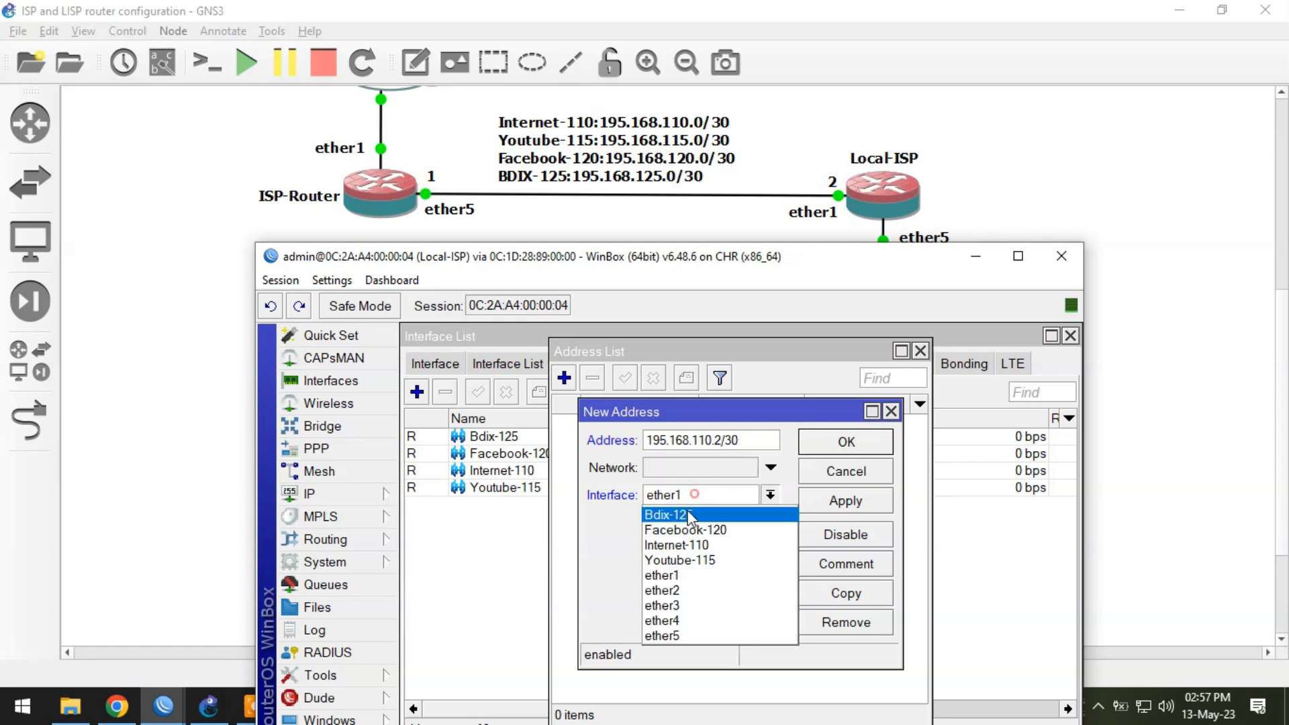
{"action": "left_click", "coordinate": [677, 544]}
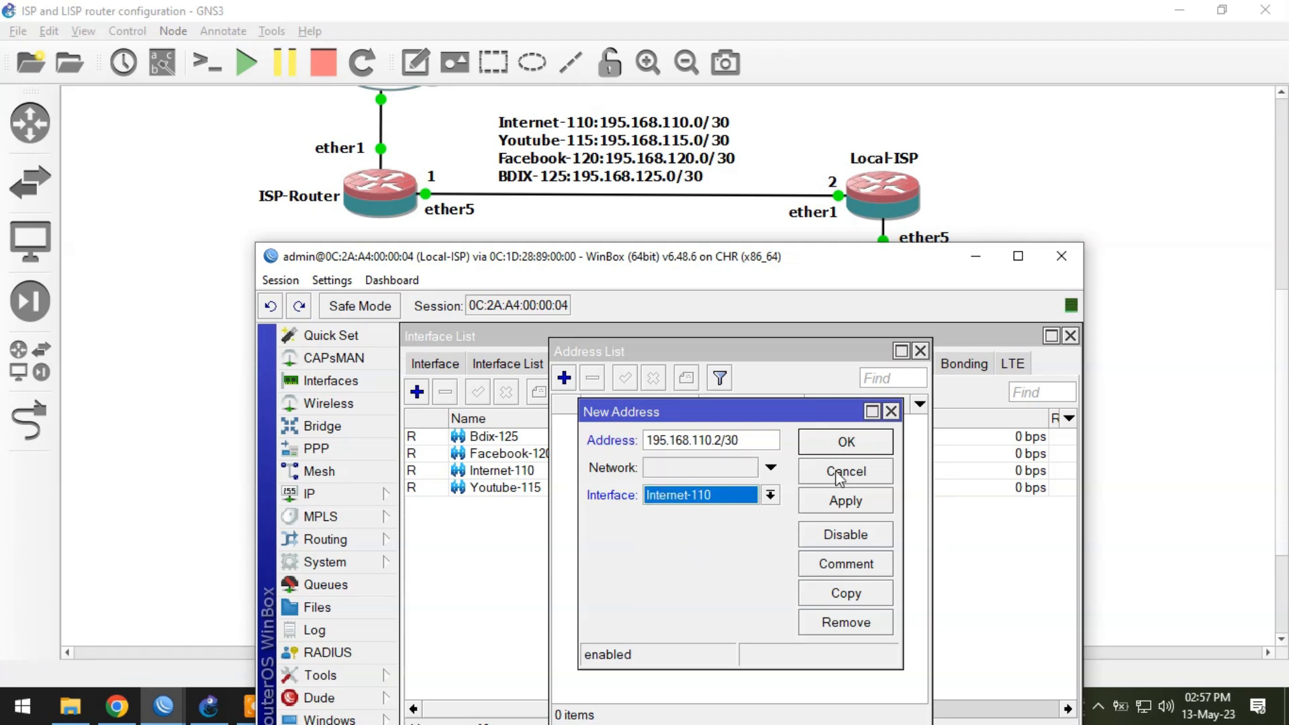
{"action": "left_click", "coordinate": [845, 442]}
Add the IP address 195.168.115.2/30 on the Facebook-120 interface.
{"action": "left_click", "coordinate": [564, 378]}
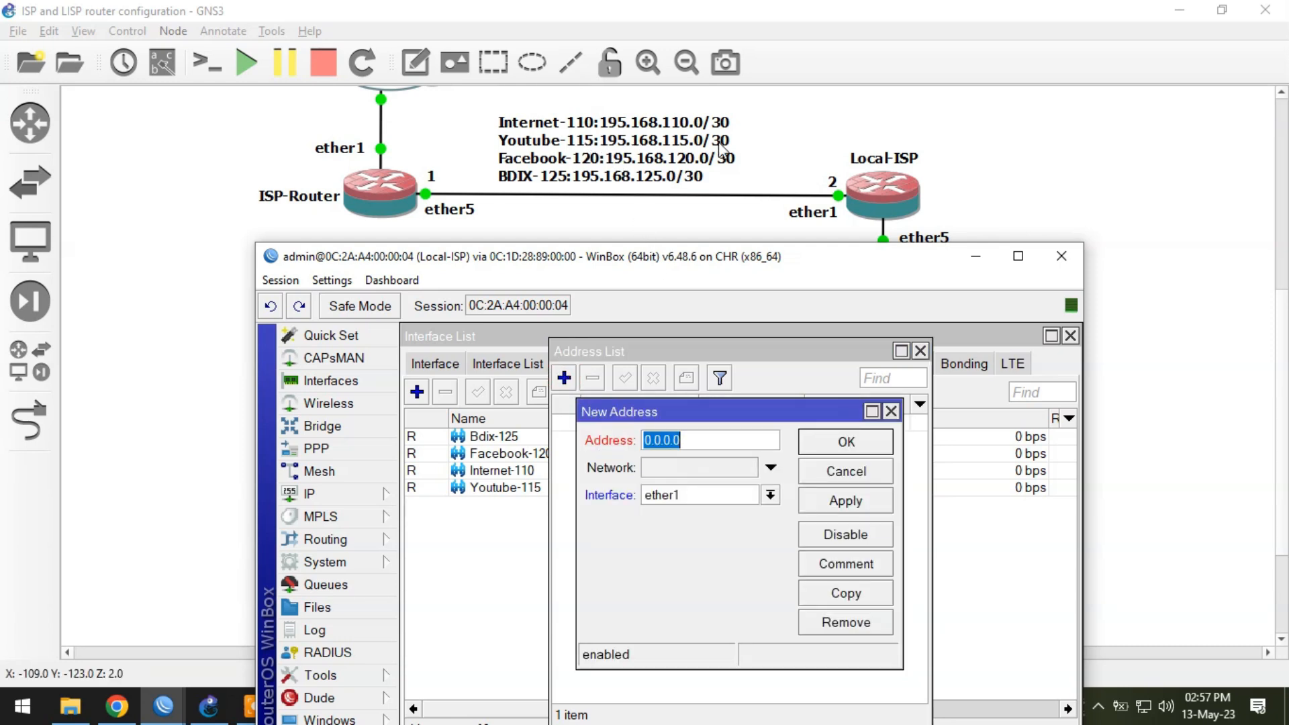
{"action": "type", "text": "195"}
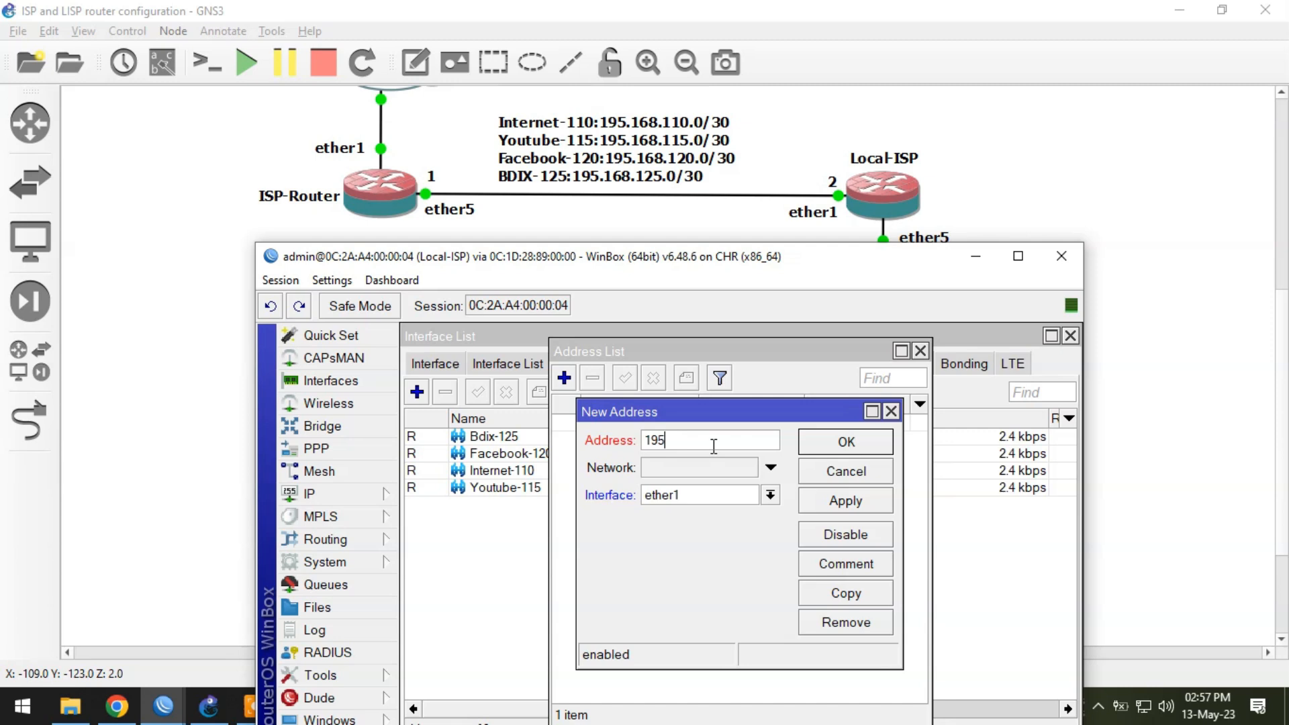
{"action": "type", "text": ".168.115"}
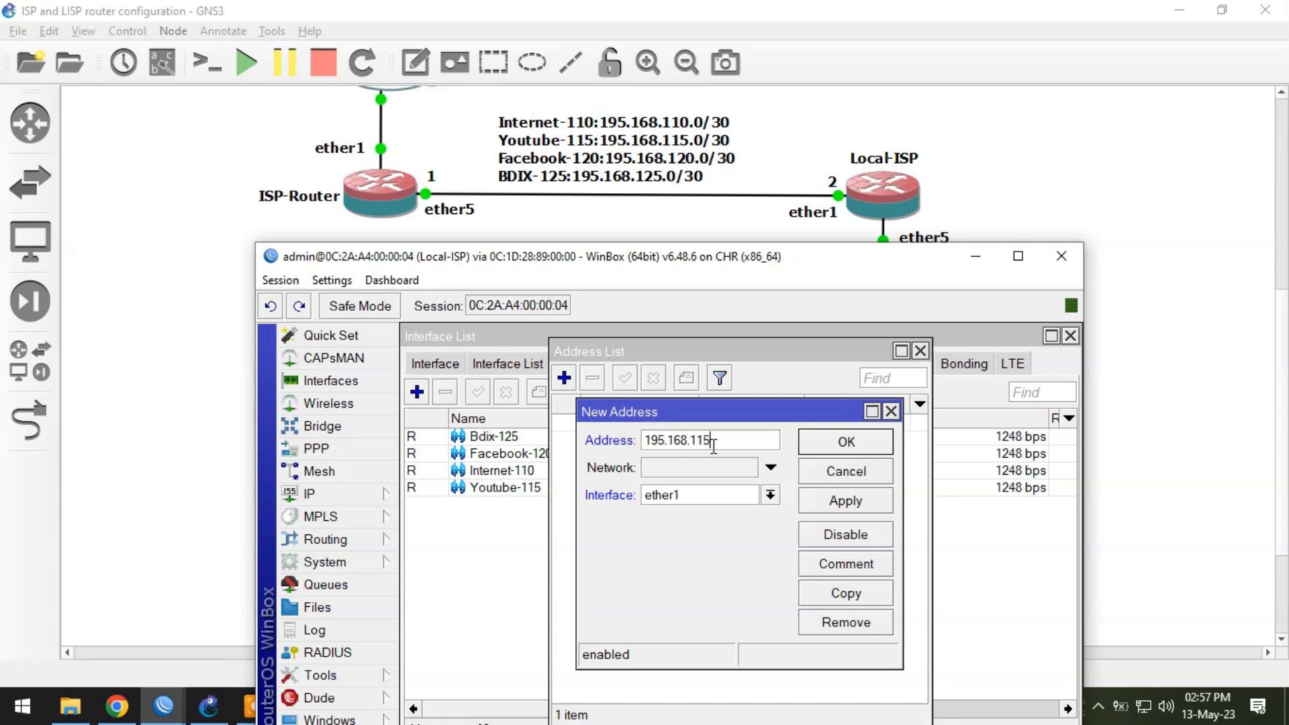
{"action": "type", "text": ".2/30"}
{"action": "left_click", "coordinate": [696, 495]}
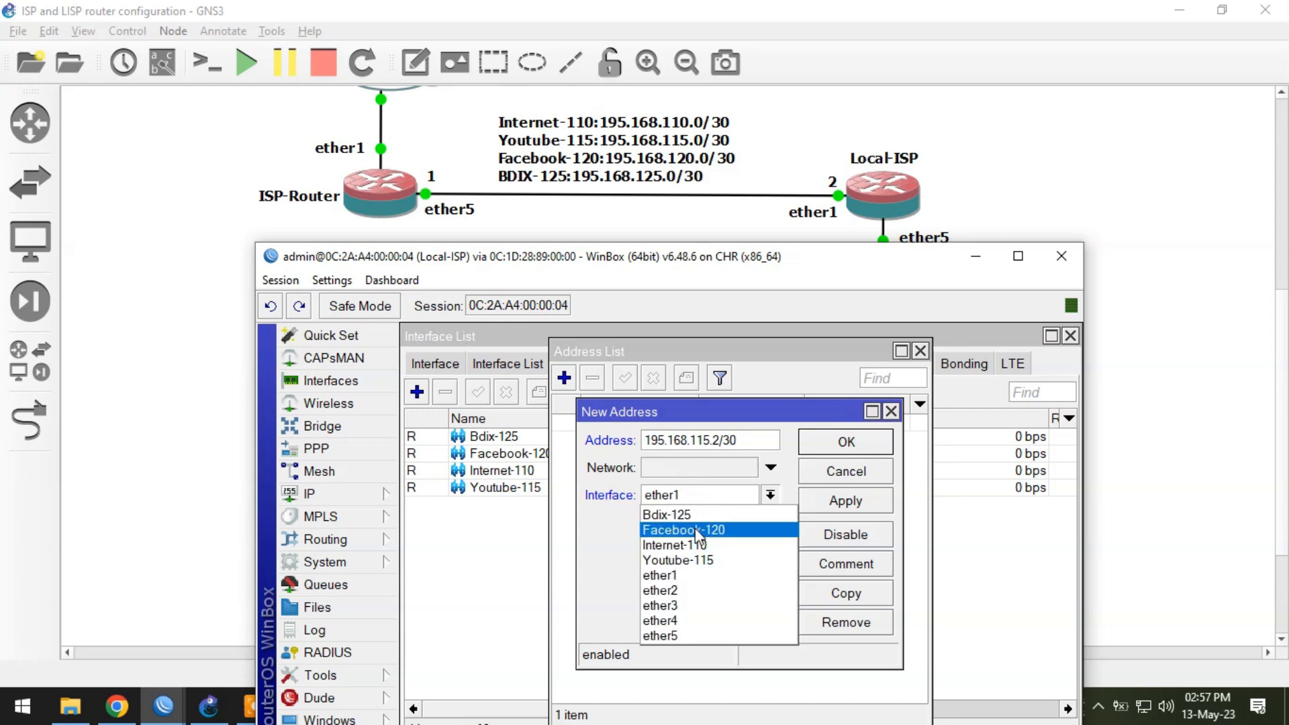
{"action": "left_click", "coordinate": [696, 529]}
{"action": "left_click", "coordinate": [872, 444]}
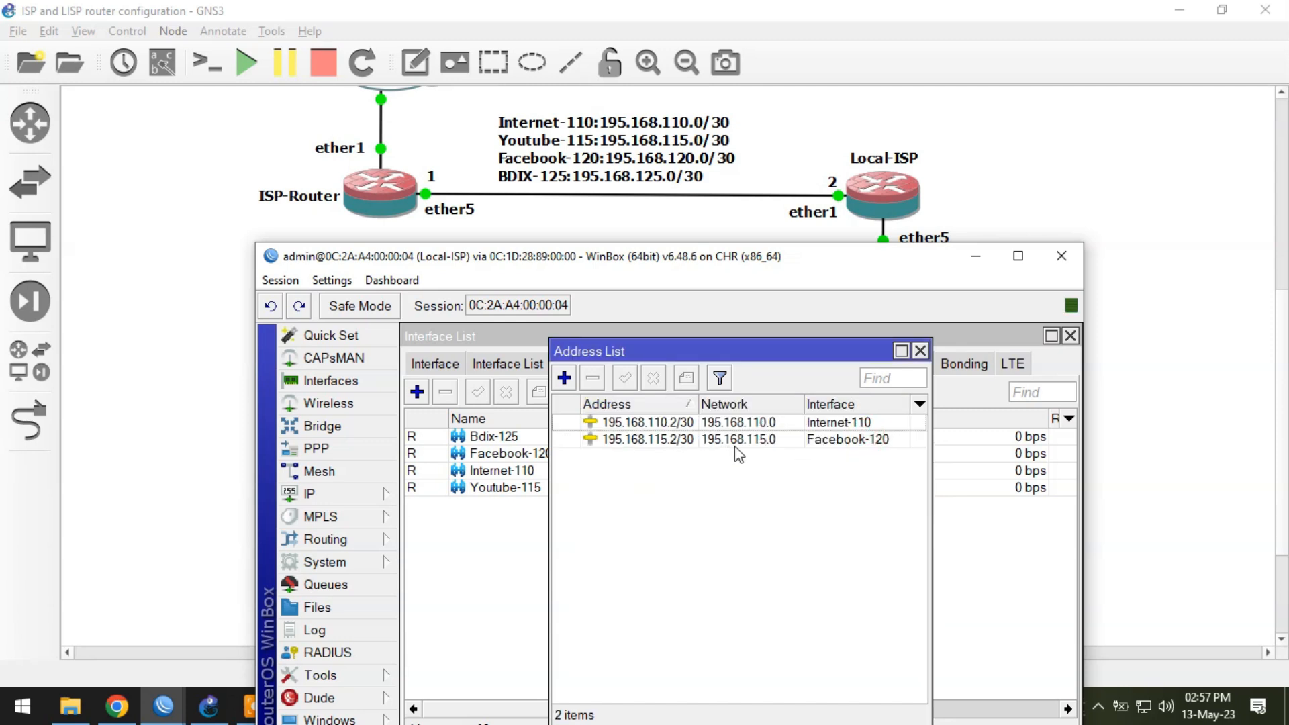
Change the interface of the 195.168.115.2/30 address to Youtube-115.
{"action": "double_click", "coordinate": [773, 440]}
{"action": "left_click", "coordinate": [737, 495]}
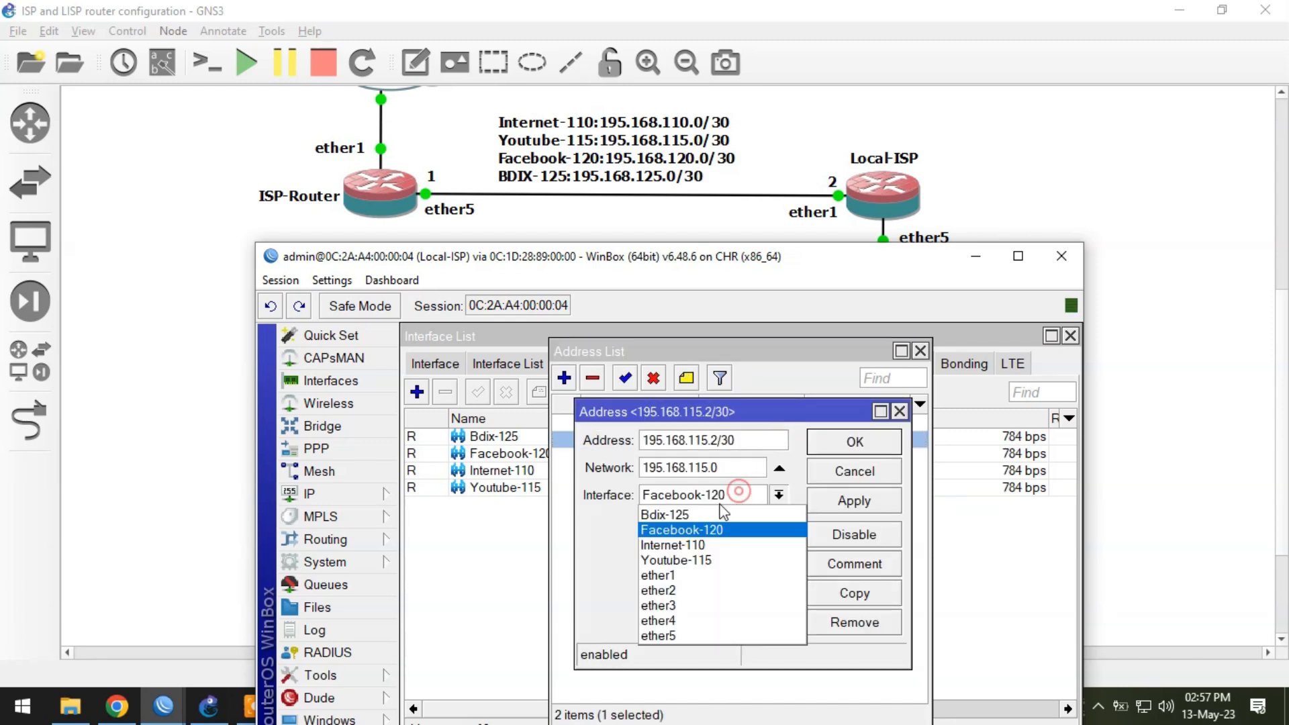
{"action": "left_click", "coordinate": [698, 560]}
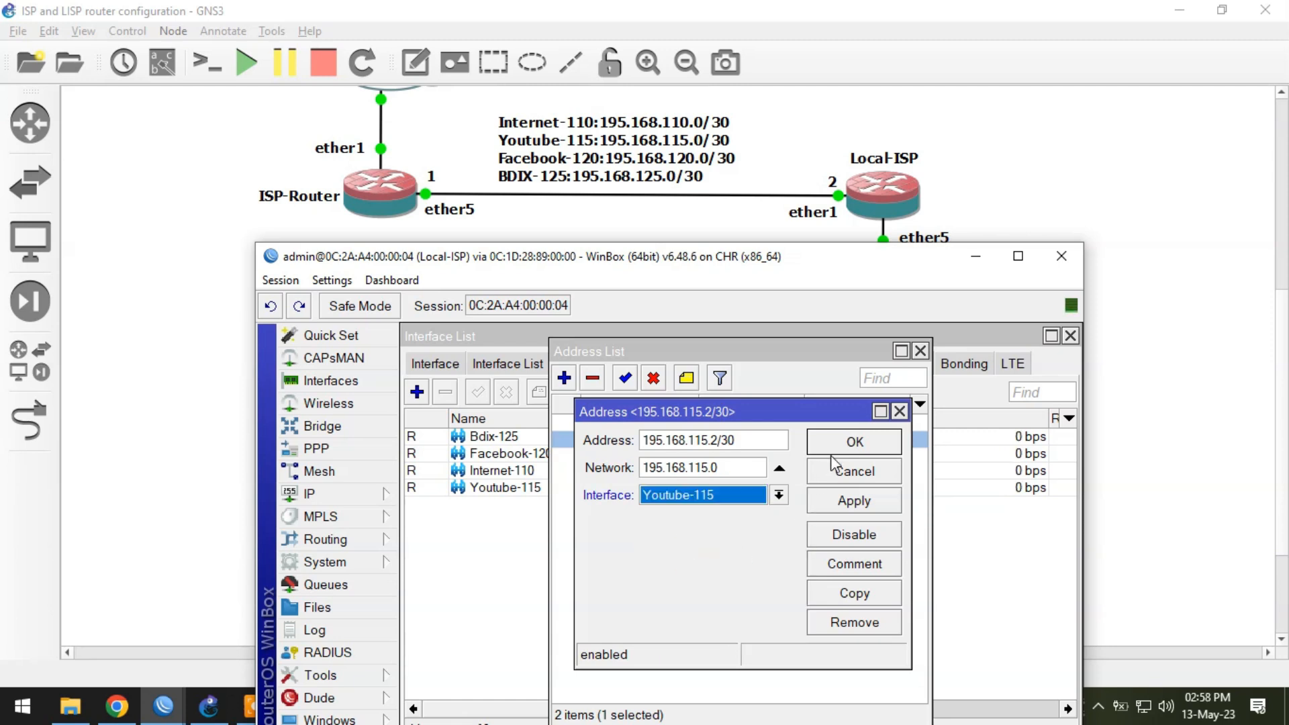
{"action": "left_click", "coordinate": [853, 442]}
{"action": "left_click", "coordinate": [694, 551]}
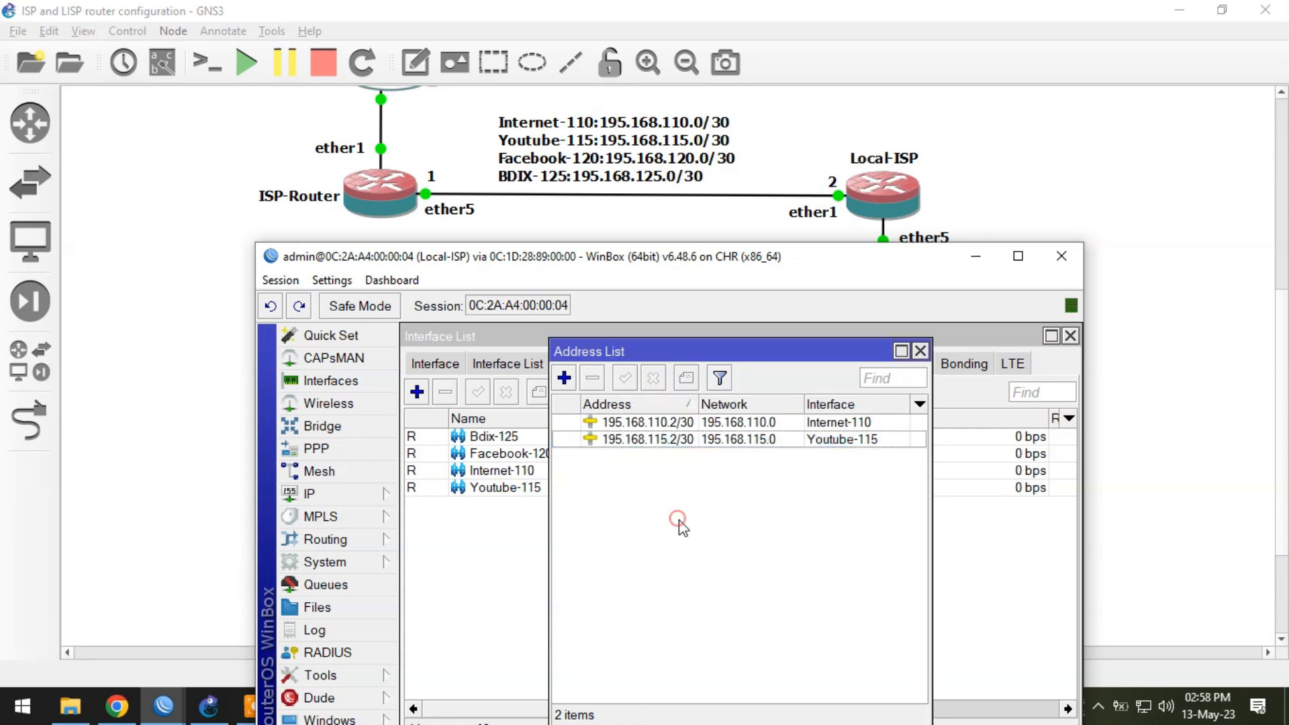
Add the IP address 195.168.120.2/30 on the Facebook-120 interface.
{"action": "left_click", "coordinate": [564, 378]}
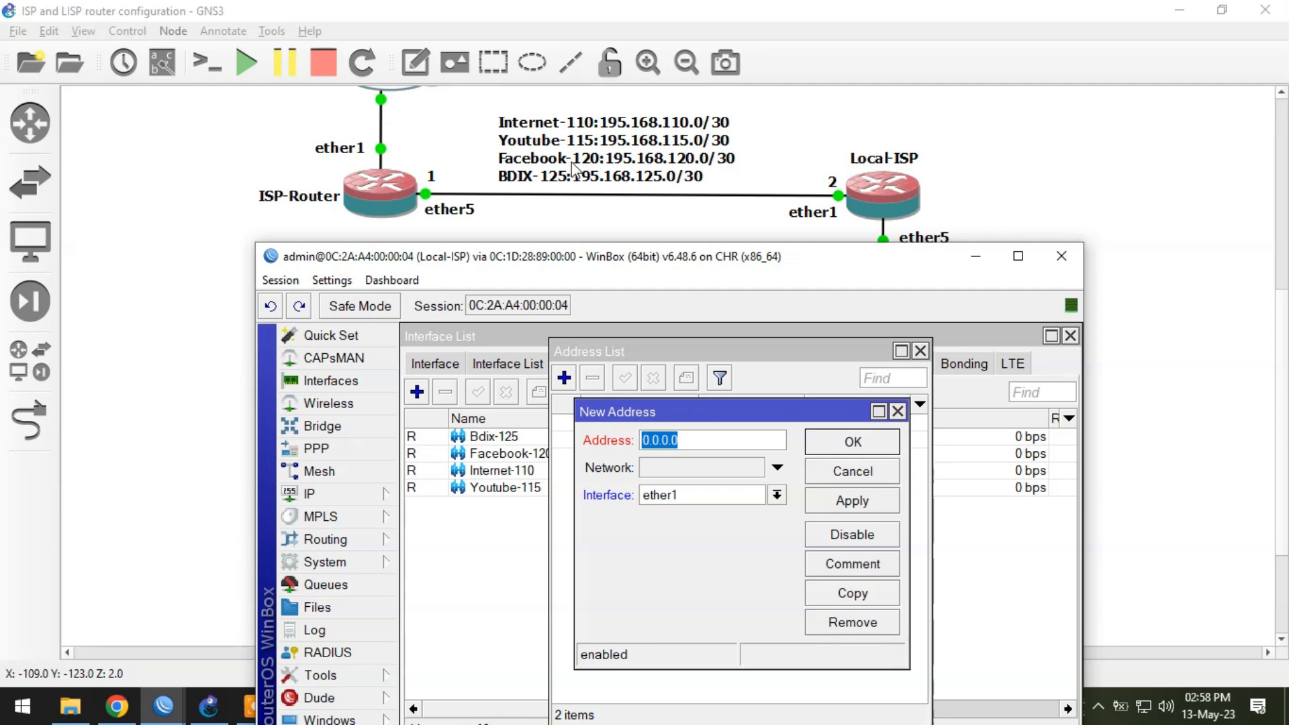
{"action": "type", "text": "195.168.120"}
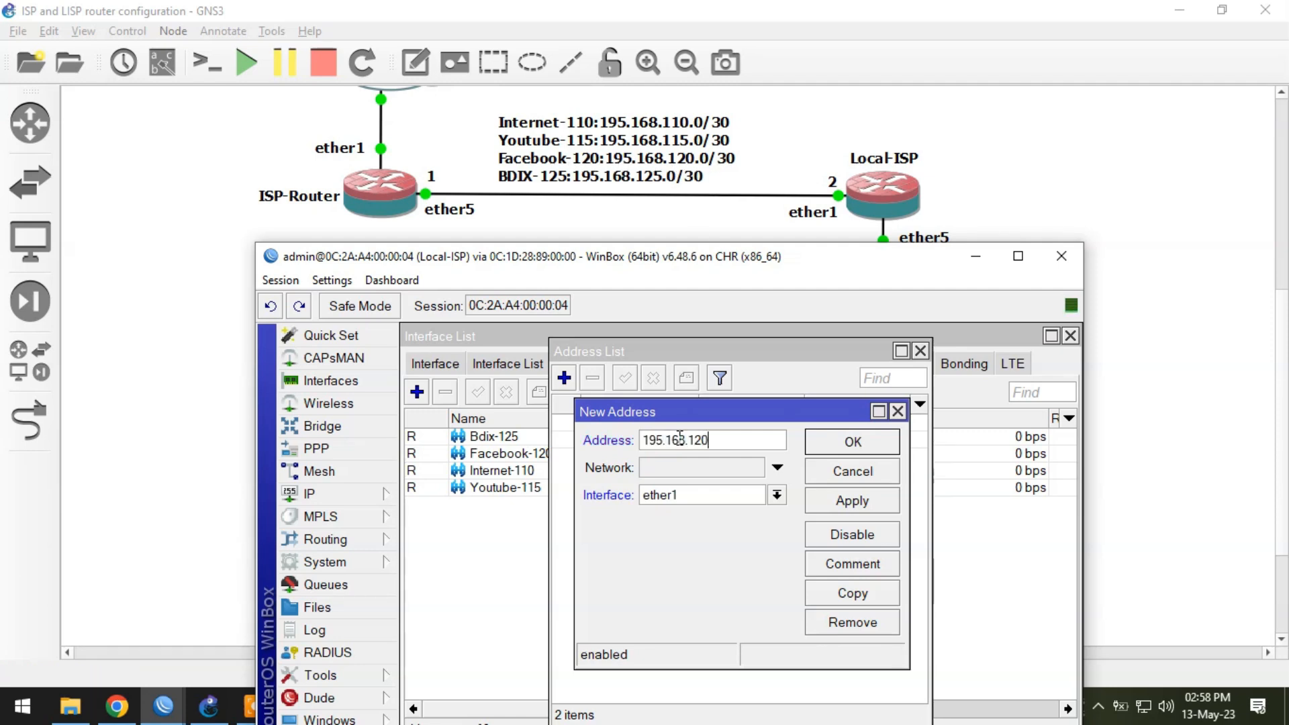
{"action": "type", "text": ".2/30"}
{"action": "left_click", "coordinate": [689, 493]}
{"action": "left_click", "coordinate": [683, 528]}
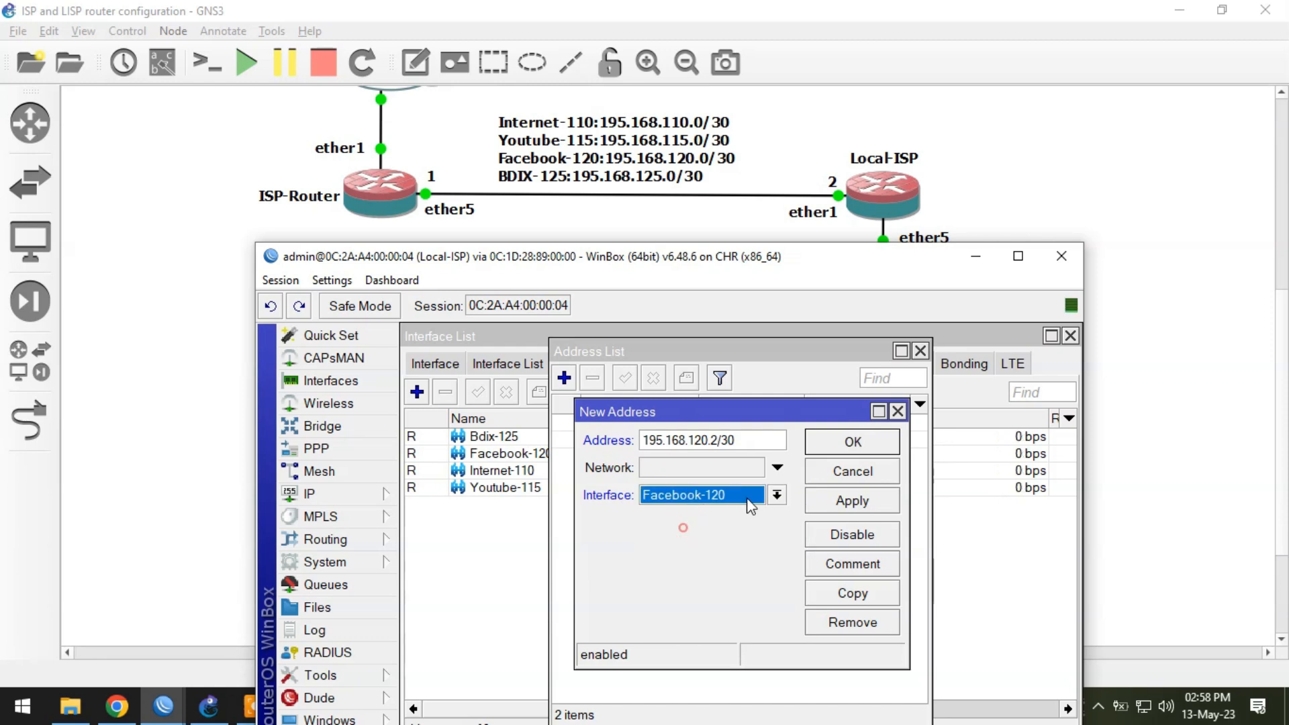
{"action": "left_click", "coordinate": [851, 442]}
Add the IP address 195.168.125.2/30 on the Bdix-125 interface and review the four address entries.
{"action": "left_click", "coordinate": [564, 379]}
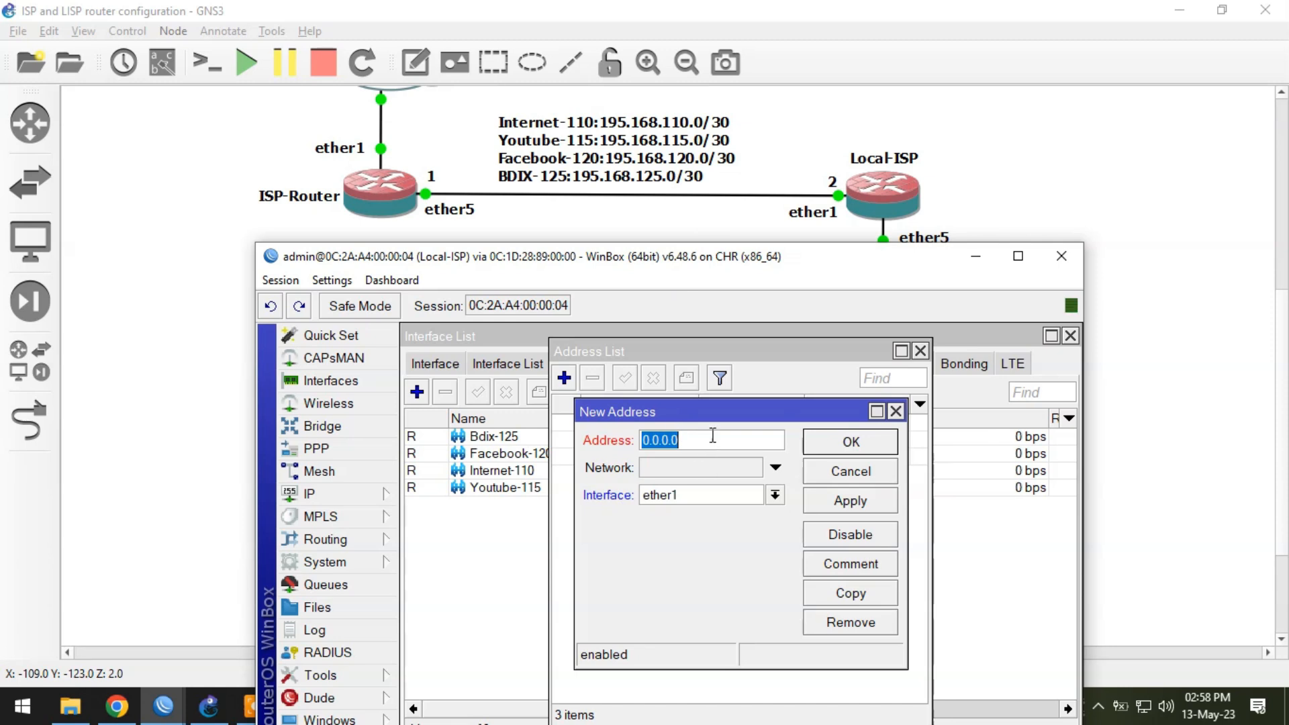
{"action": "type", "text": "195.168.1"}
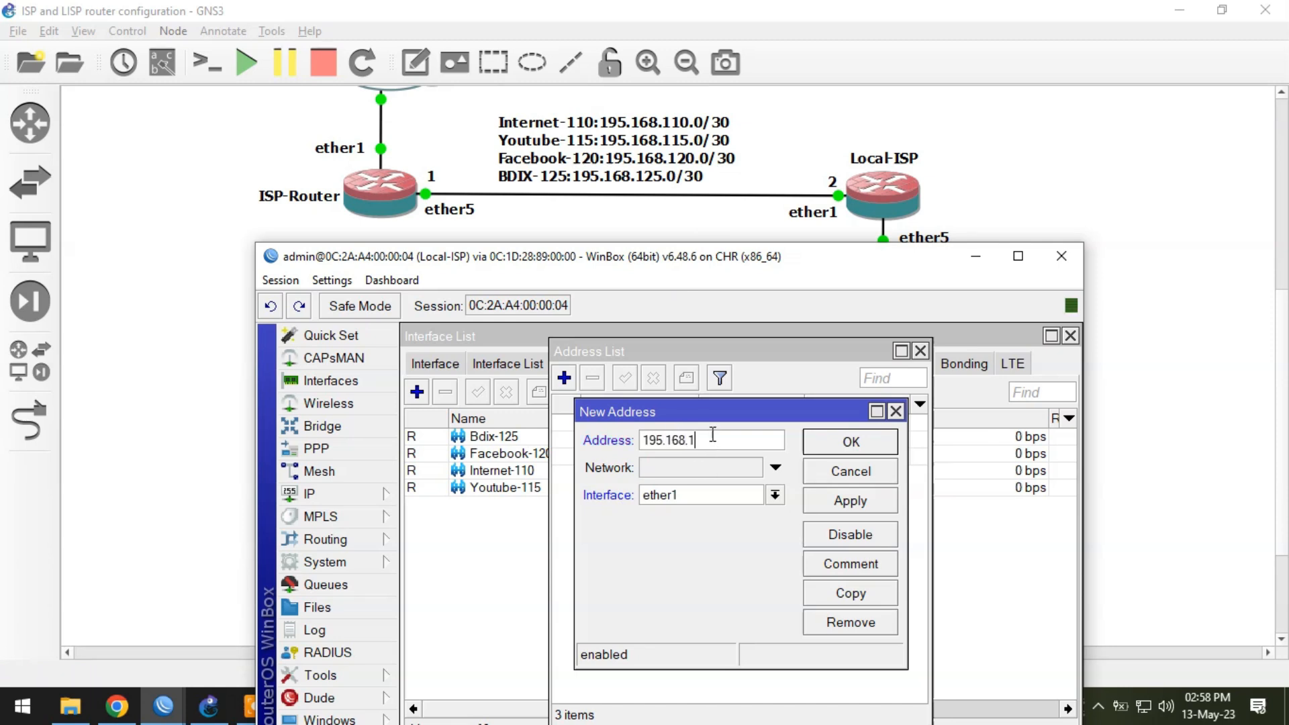
{"action": "type", "text": "25.2/30"}
{"action": "left_click", "coordinate": [699, 495]}
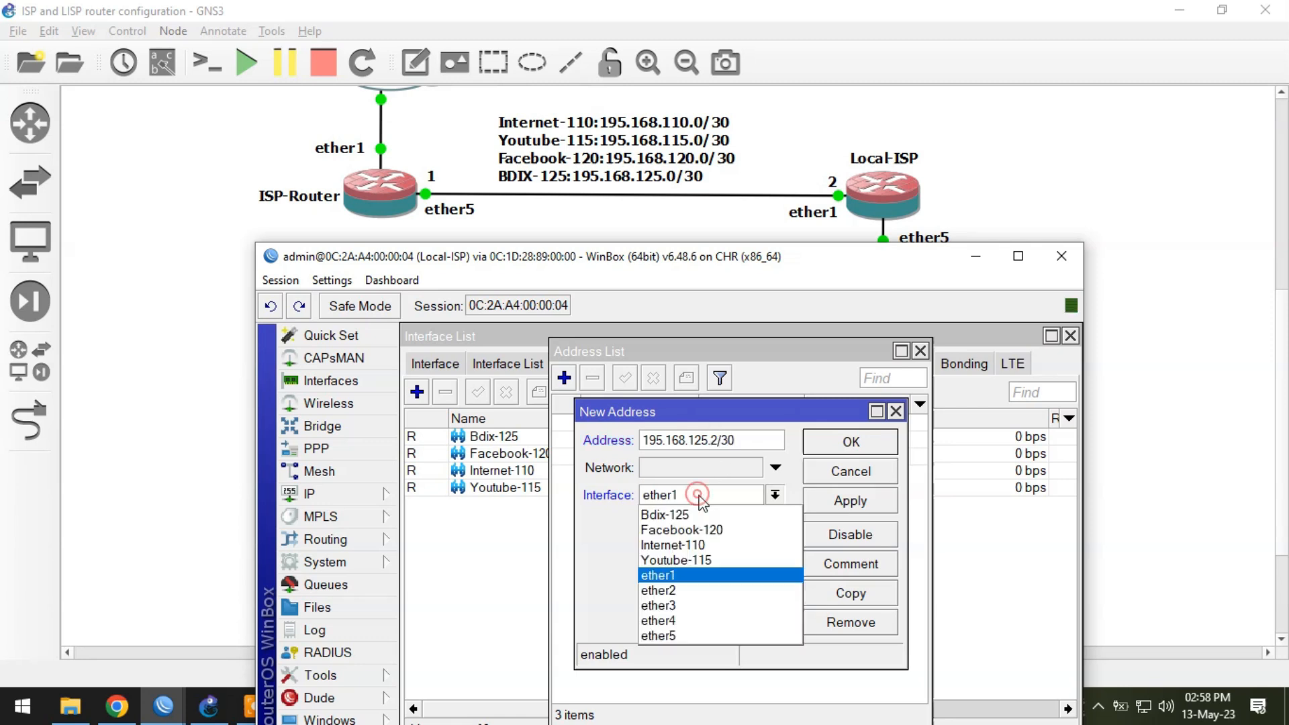
{"action": "left_click", "coordinate": [692, 506]}
{"action": "left_click", "coordinate": [840, 442]}
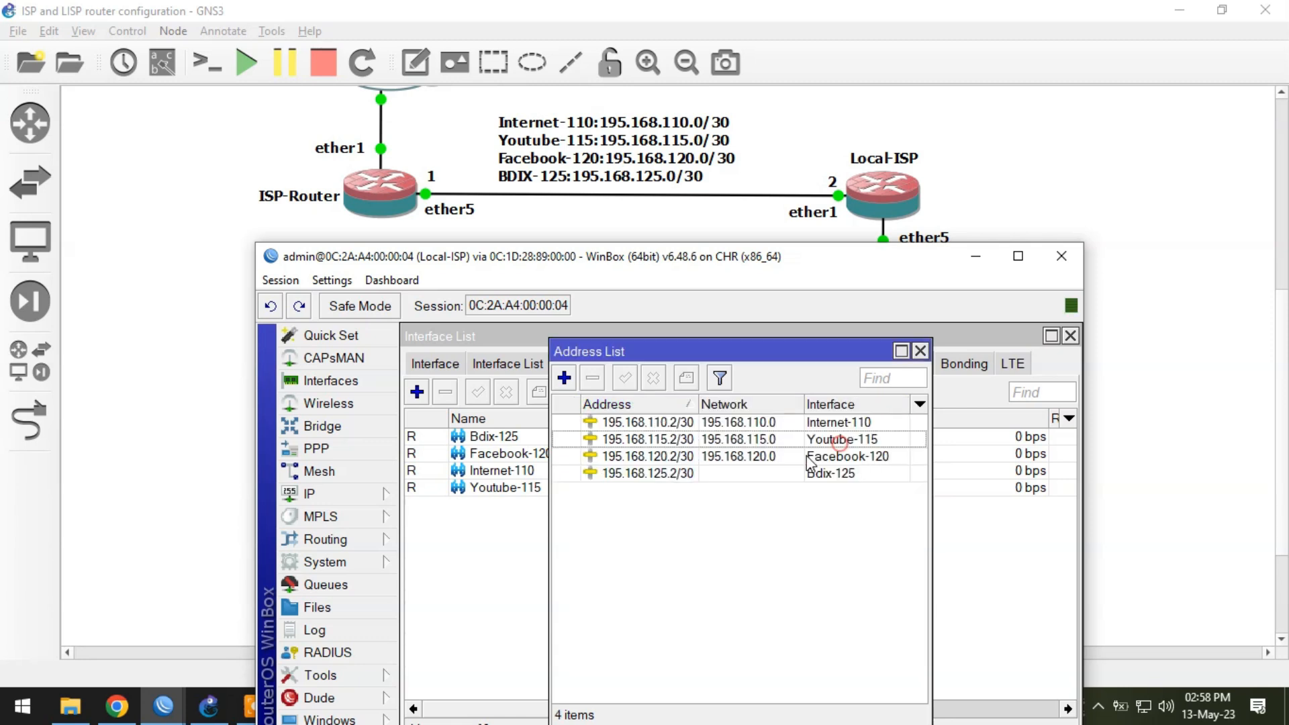
{"action": "left_click", "coordinate": [663, 422]}
{"action": "left_click", "coordinate": [655, 474], "text": "shift"}
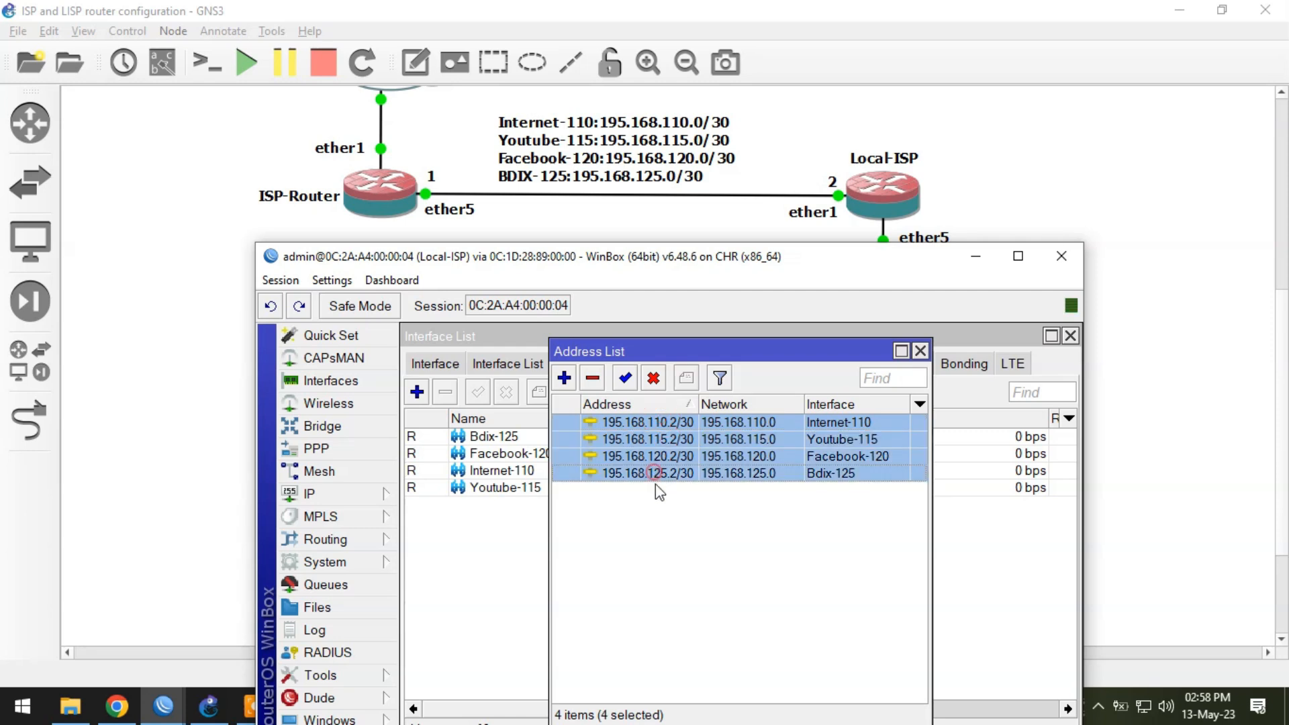
{"action": "left_click", "coordinate": [670, 517]}
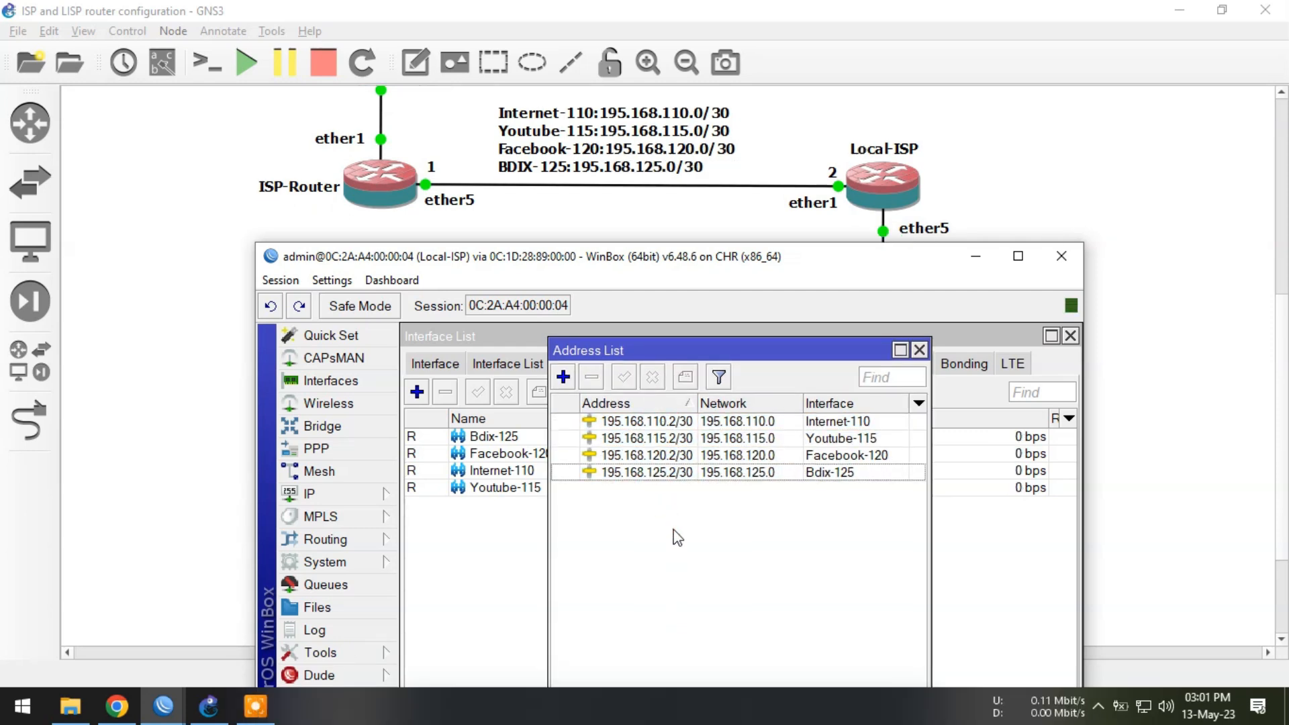
Close all open windows within the Local-ISP session and maximize the session window.
{"action": "left_click", "coordinate": [280, 280]}
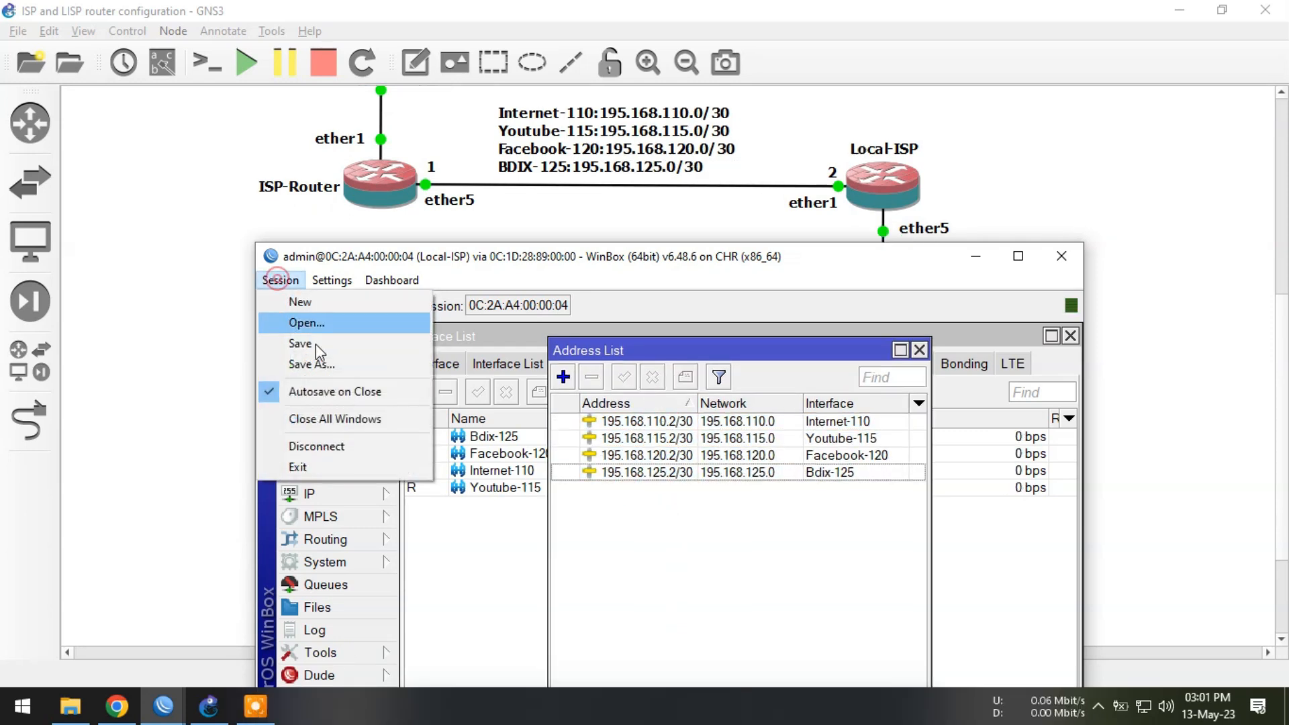
{"action": "left_click", "coordinate": [332, 416]}
{"action": "left_click", "coordinate": [572, 496]}
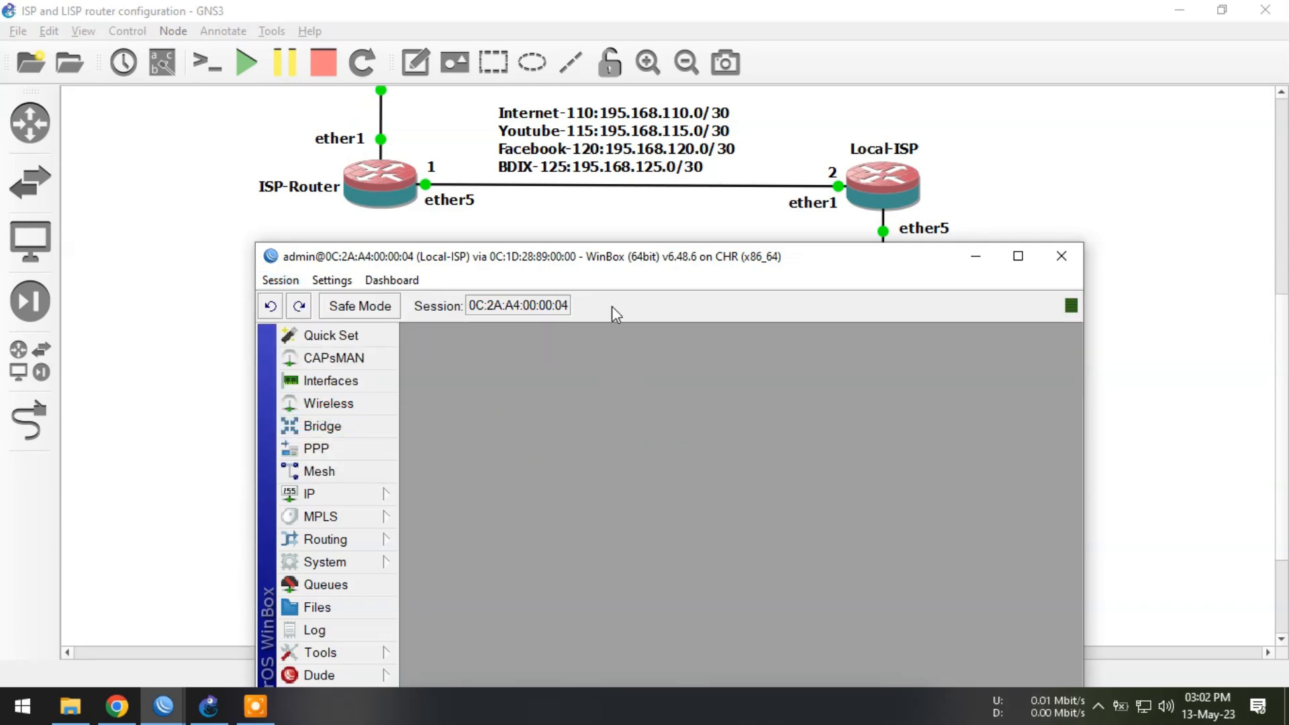
{"action": "double_click", "coordinate": [620, 268]}
Open the router's IP address list and its route list together.
{"action": "left_click", "coordinate": [94, 244]}
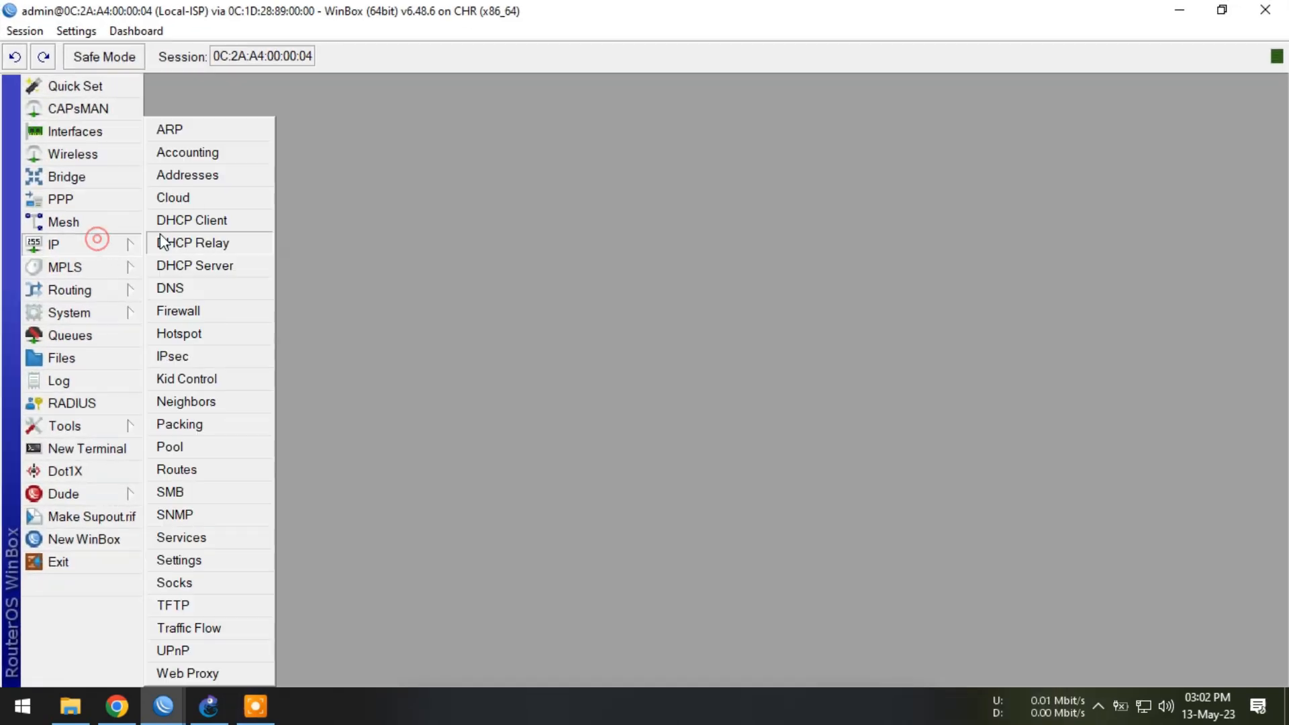
{"action": "left_click", "coordinate": [188, 175]}
{"action": "left_click", "coordinate": [80, 245]}
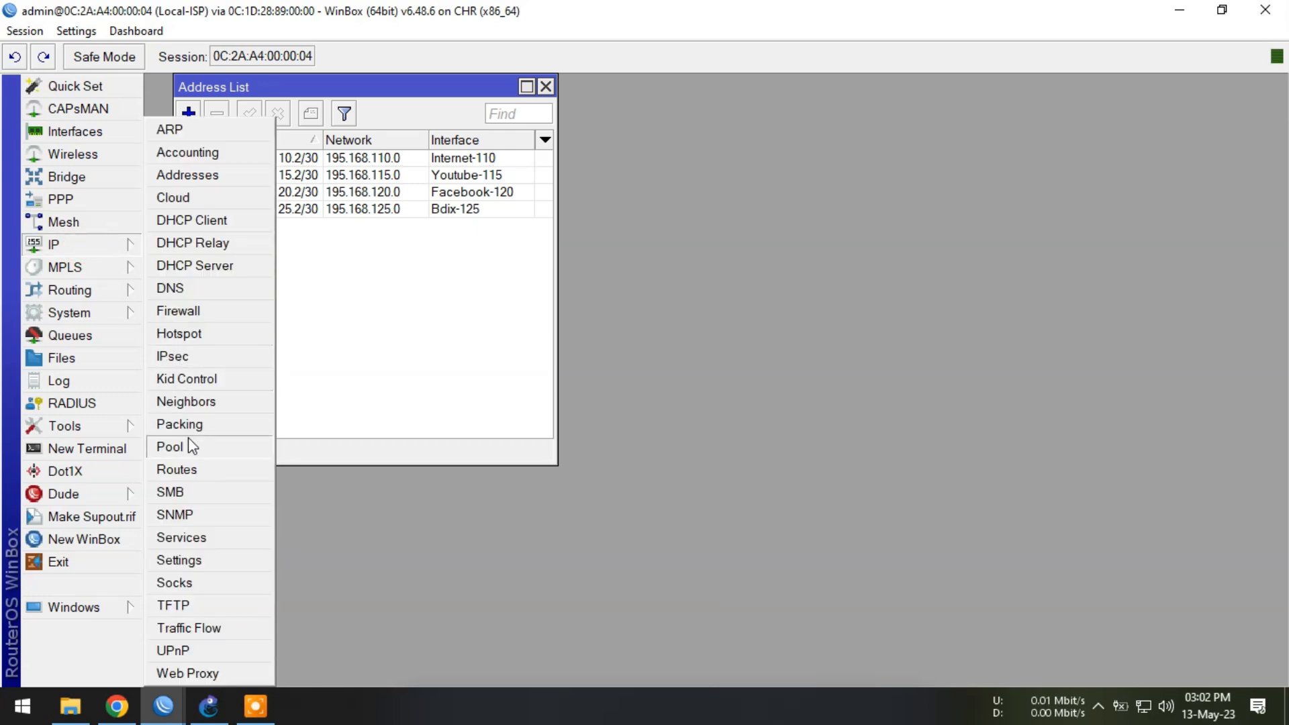
{"action": "left_click", "coordinate": [183, 469]}
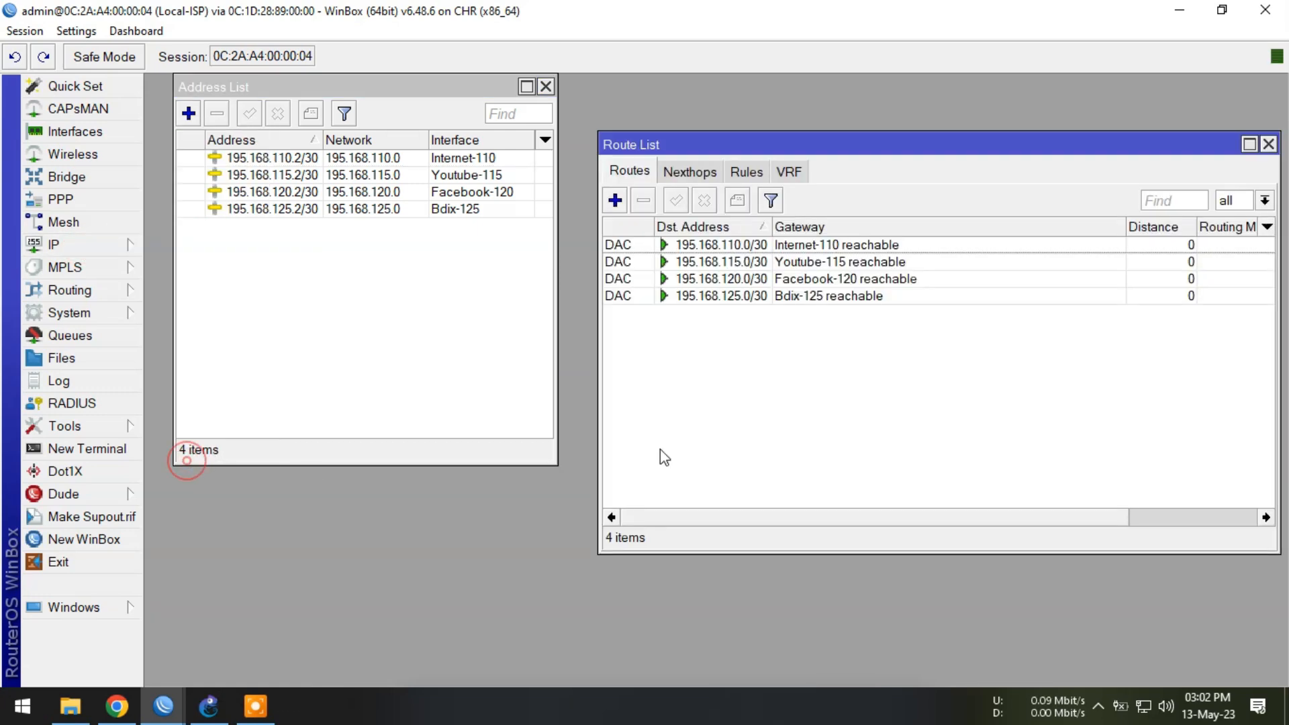
Add a default route for destination 0.0.0.0/0 with gateway 195.168.110.1.
{"action": "left_click", "coordinate": [615, 200]}
{"action": "left_click", "coordinate": [1250, 86]}
{"action": "left_click_drag", "start_coordinate": [497, 94], "coordinate": [923, 289]}
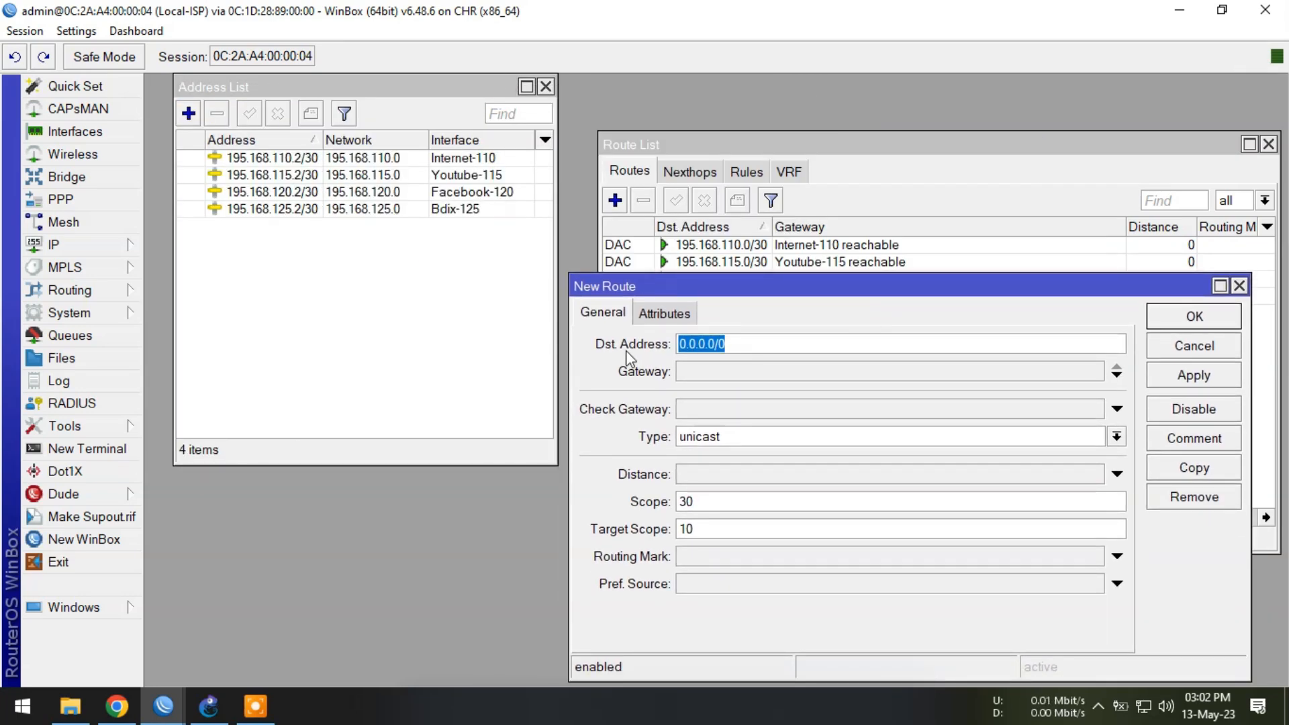
{"action": "left_click", "coordinate": [711, 367]}
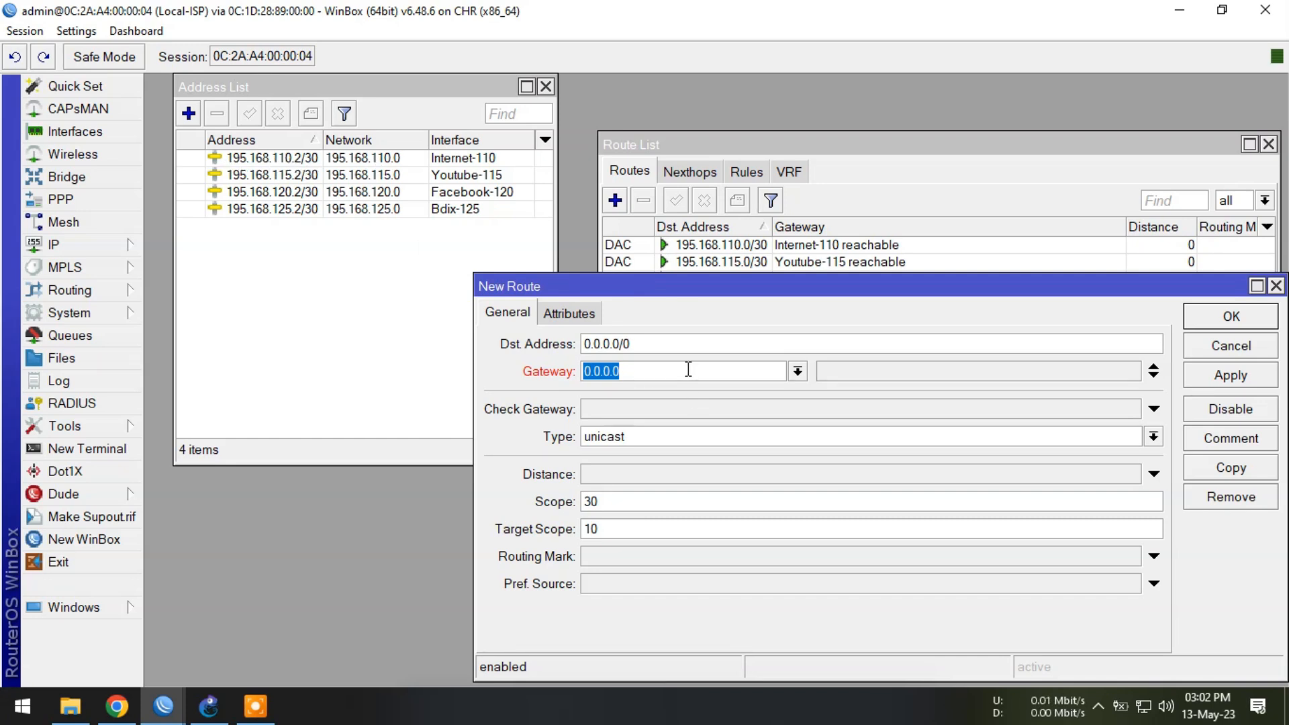
{"action": "type", "text": "195.168.110.1"}
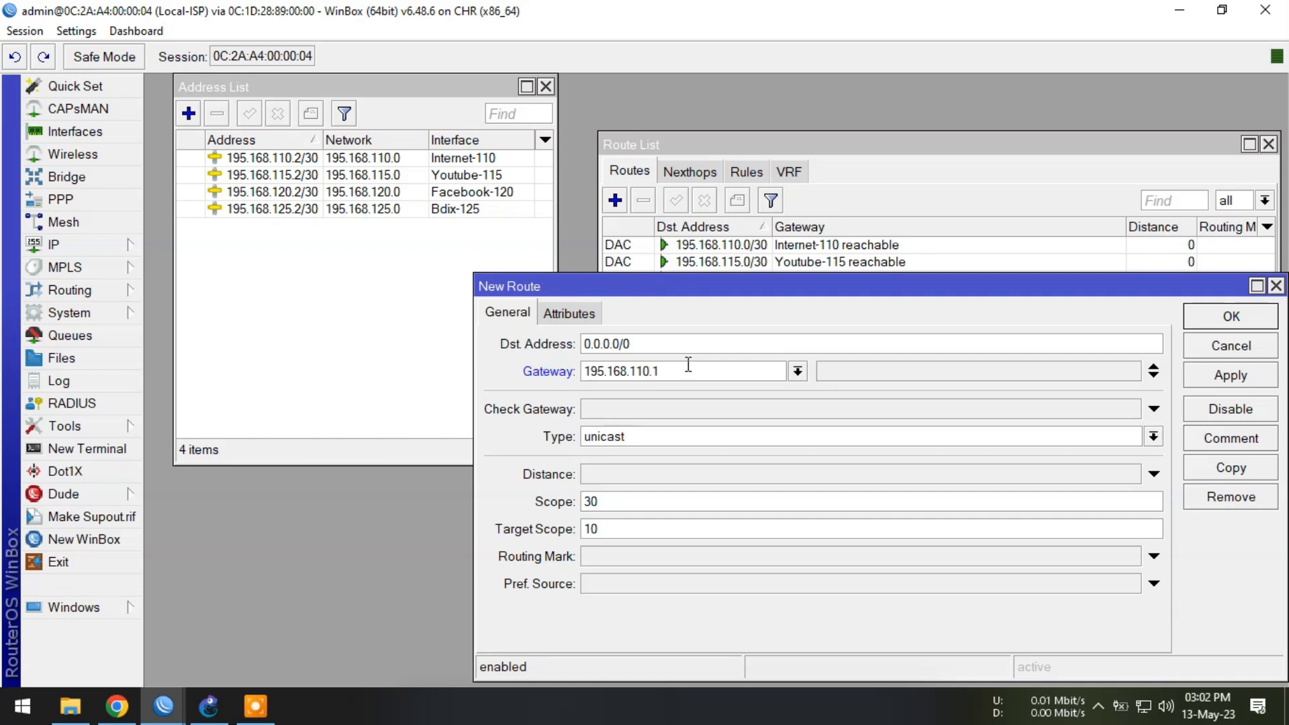
{"action": "left_click", "coordinate": [1232, 316]}
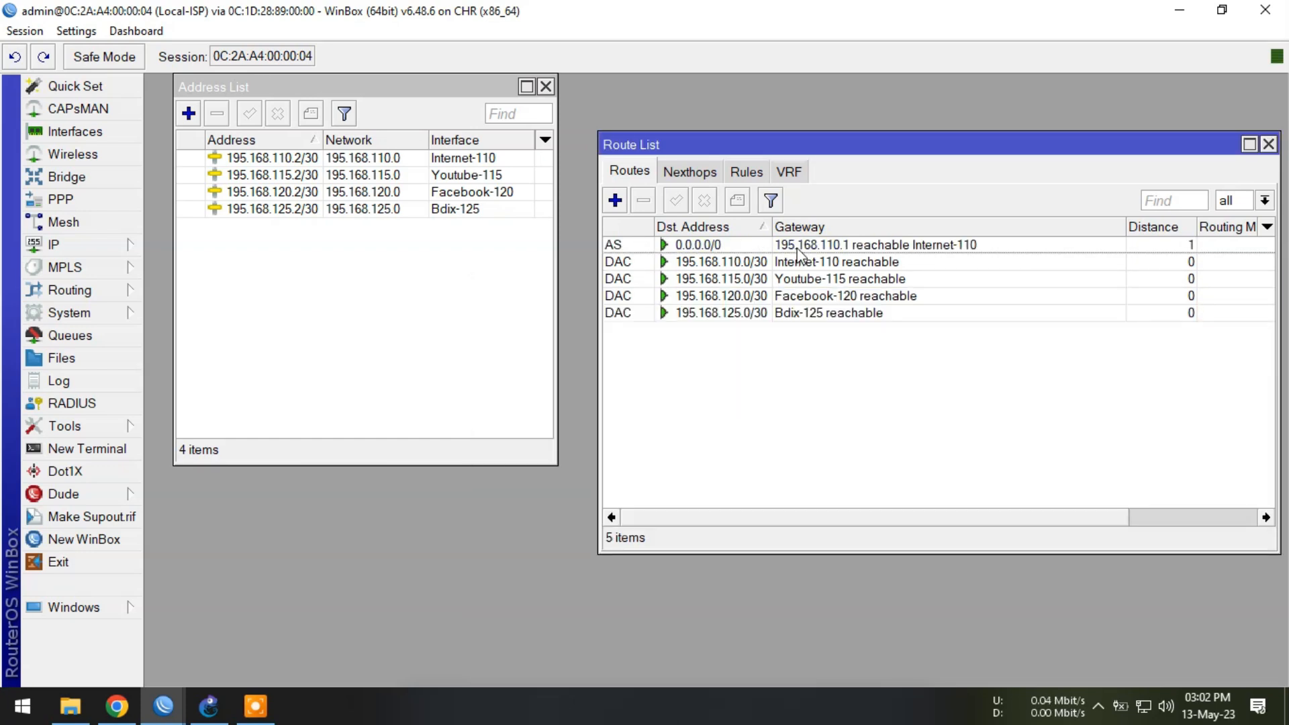
{"action": "left_click", "coordinate": [797, 249]}
{"action": "left_click", "coordinate": [748, 362]}
Add a static route for the YouTube cache network 103.161.168.0/24 with gateway 195.168.115.1.
{"action": "left_click", "coordinate": [615, 200]}
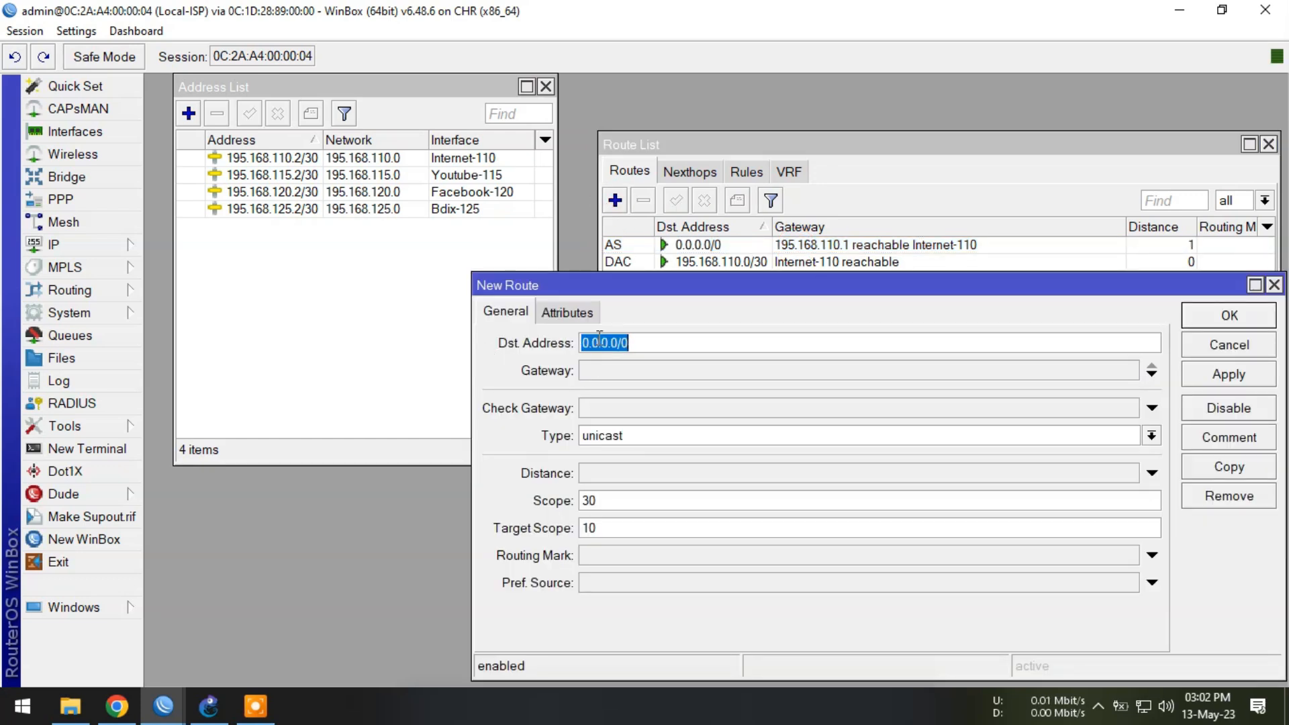
{"action": "type", "text": "103.161.168.0"}
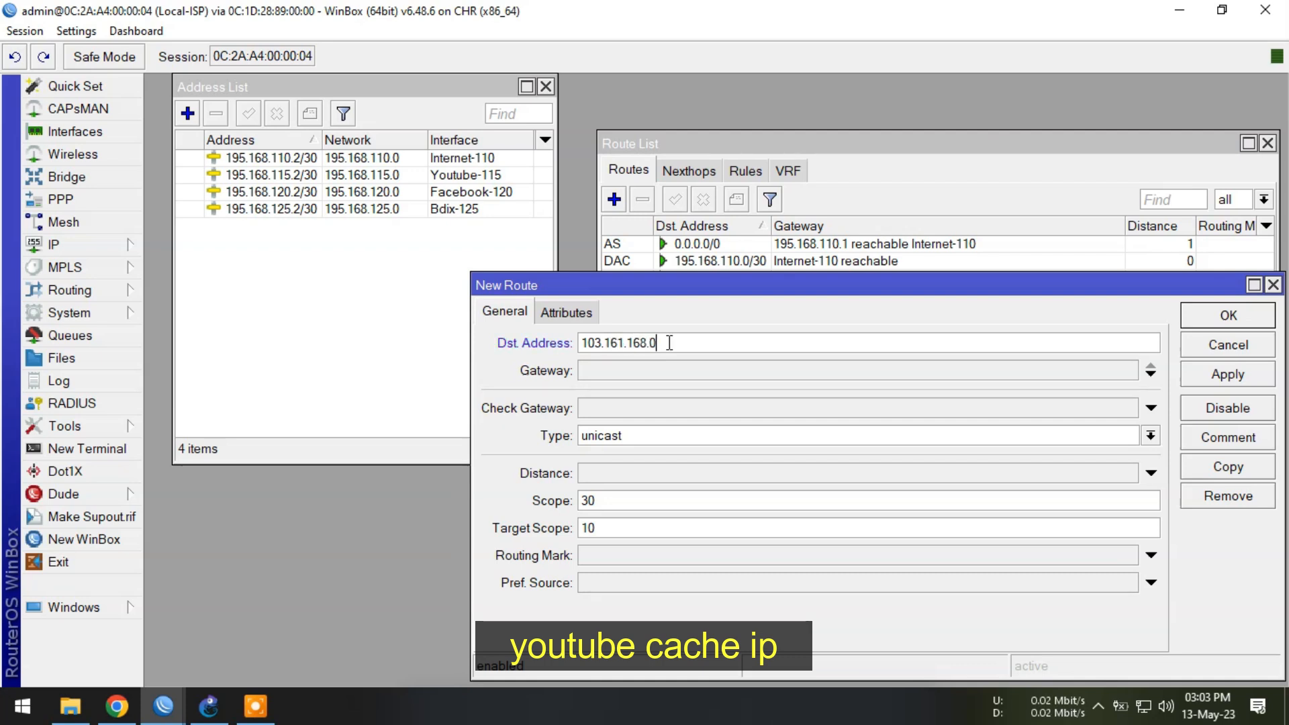
{"action": "type", "text": "/24"}
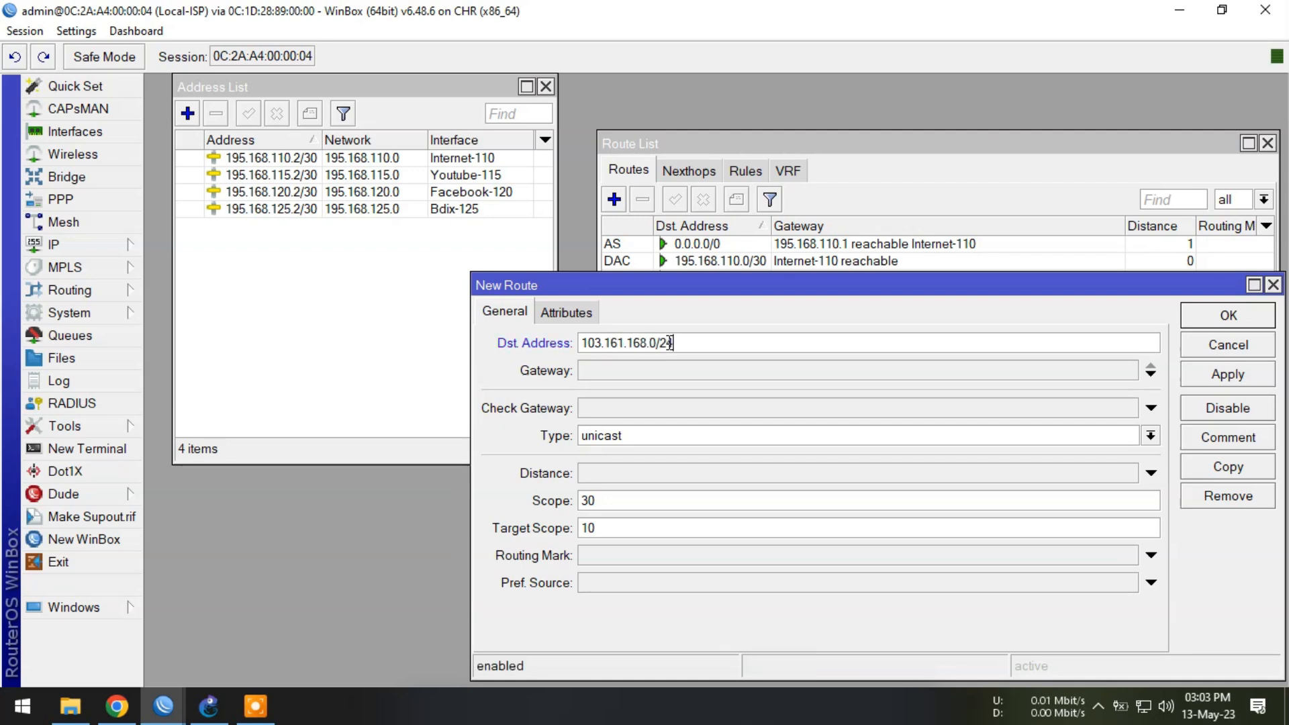
{"action": "left_click", "coordinate": [637, 373]}
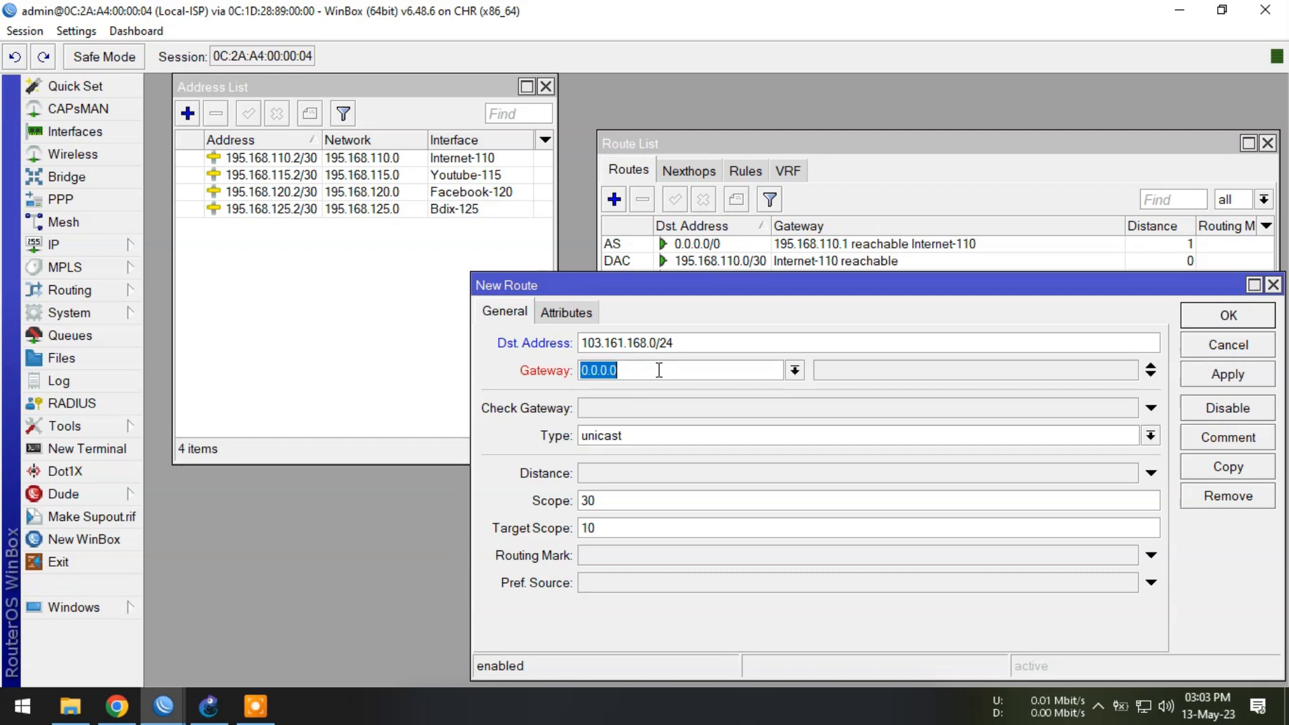
{"action": "type", "text": "195.168.1"}
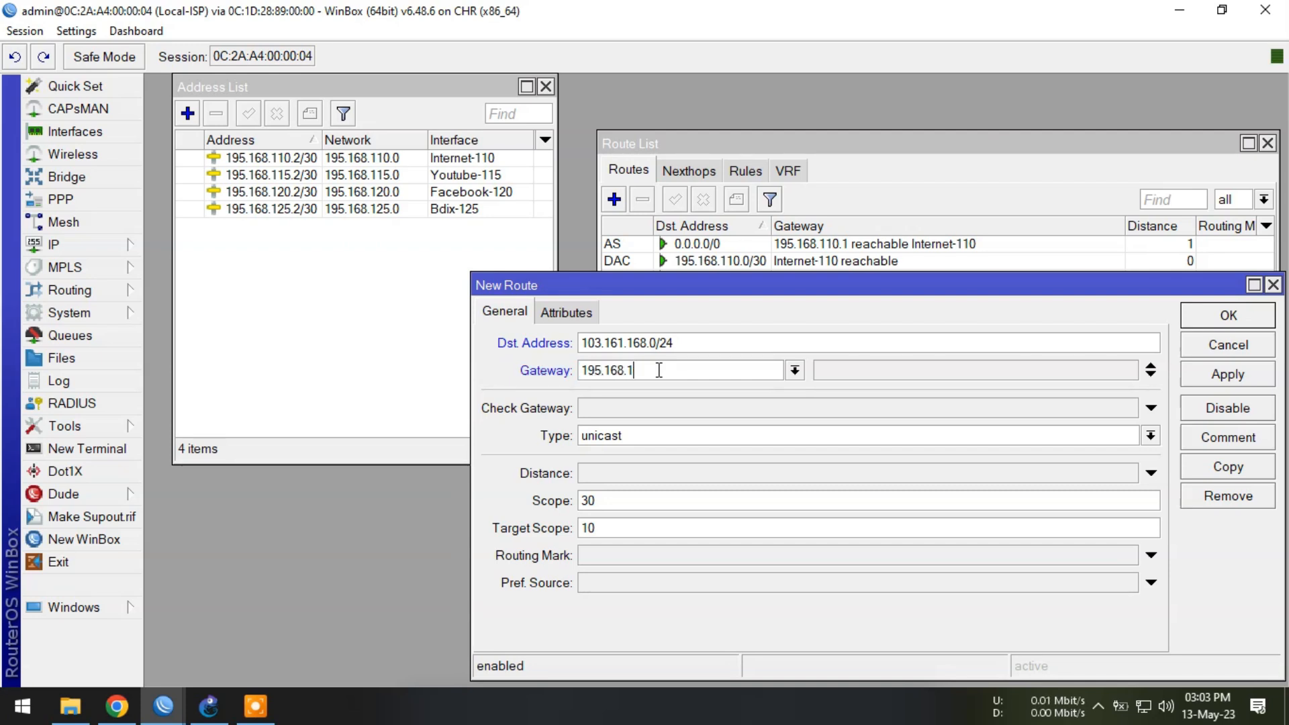
{"action": "type", "text": "15.1"}
{"action": "left_click", "coordinate": [1229, 316]}
{"action": "left_click", "coordinate": [779, 262]}
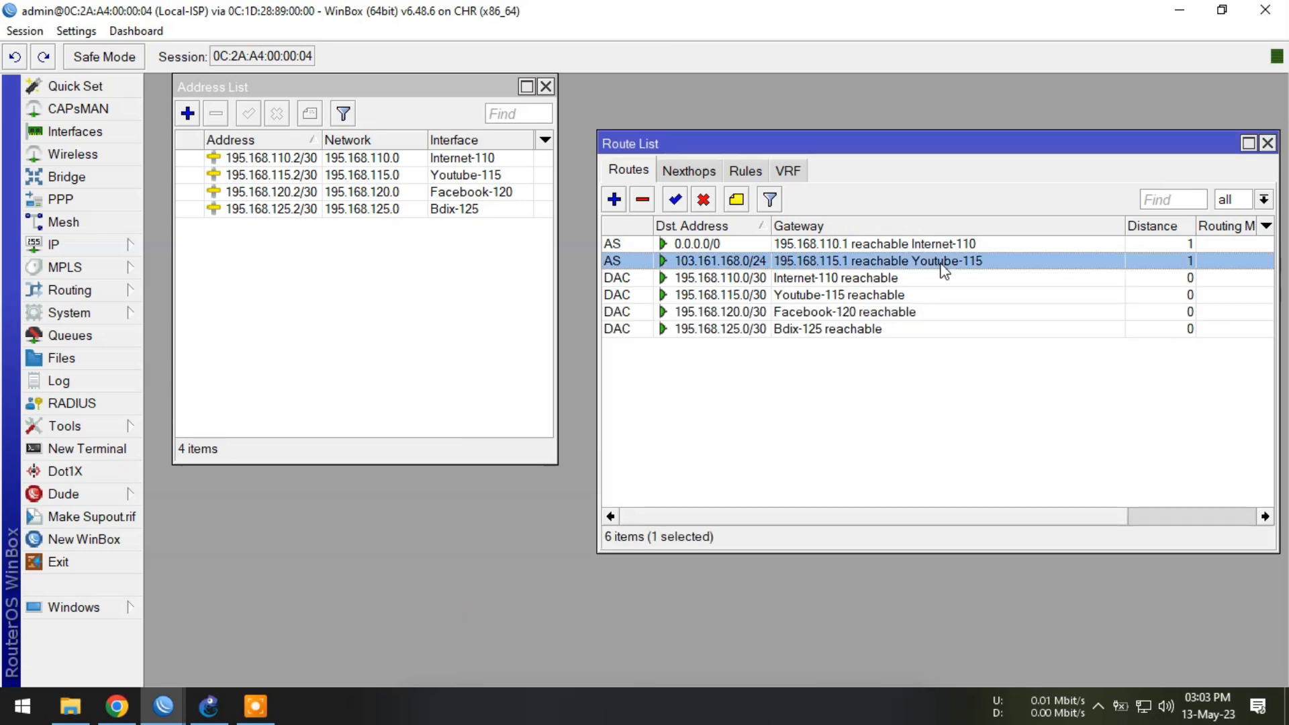
Check the Facebook cache network in the GNS3 diagram and add a static route for 103.161.169.0/24 with gateway 195.168.120.1.
{"action": "left_click", "coordinate": [614, 200]}
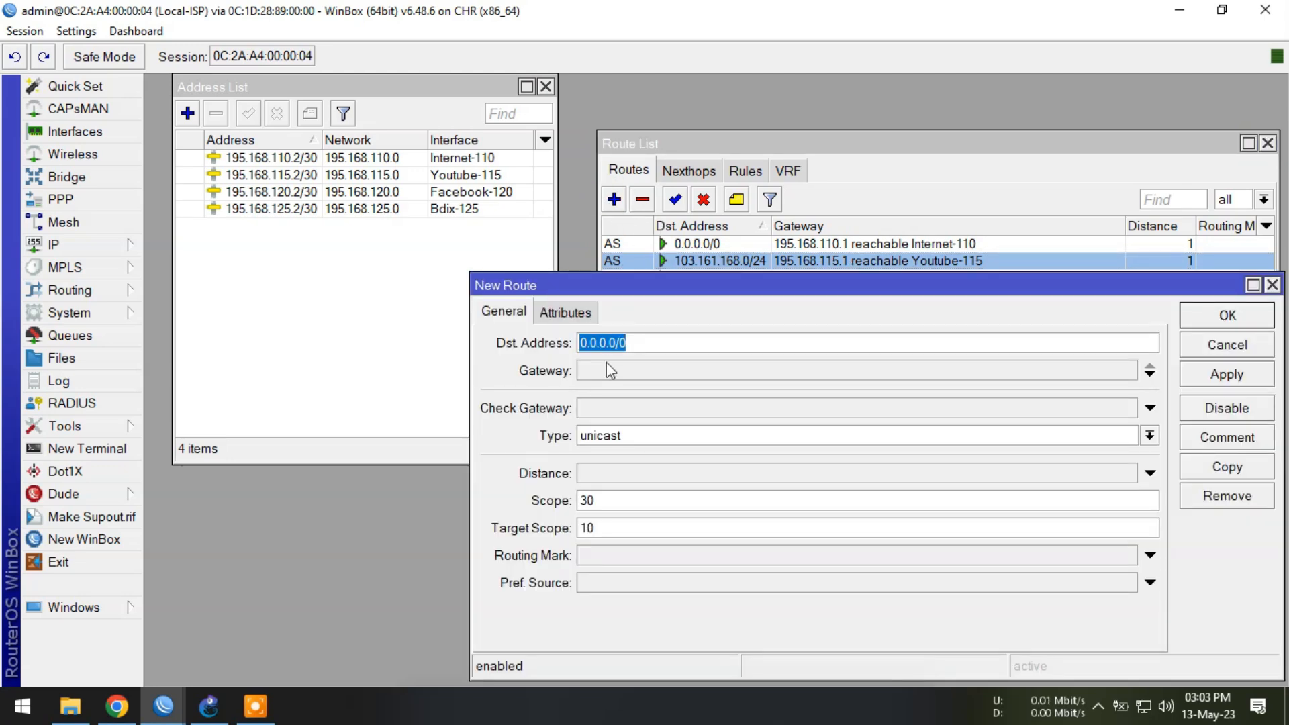
{"action": "left_click", "coordinate": [1180, 10]}
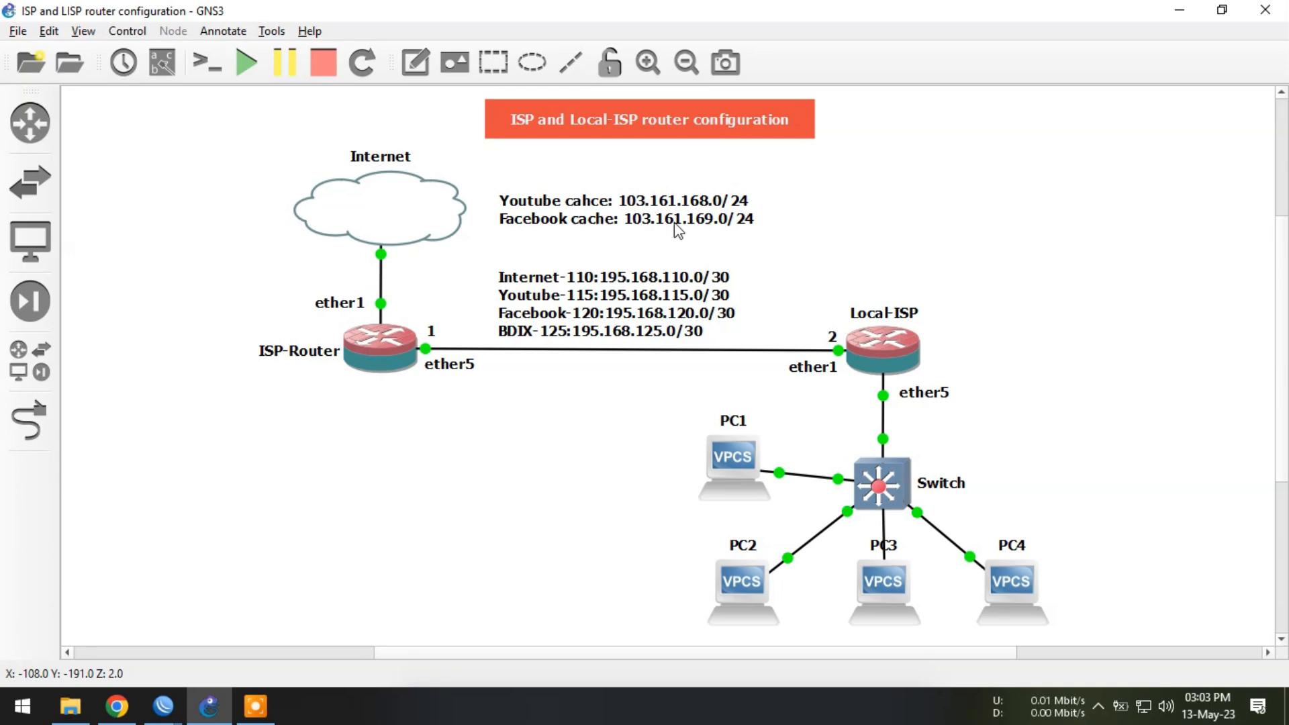
{"action": "mouse_move", "coordinate": [163, 705]}
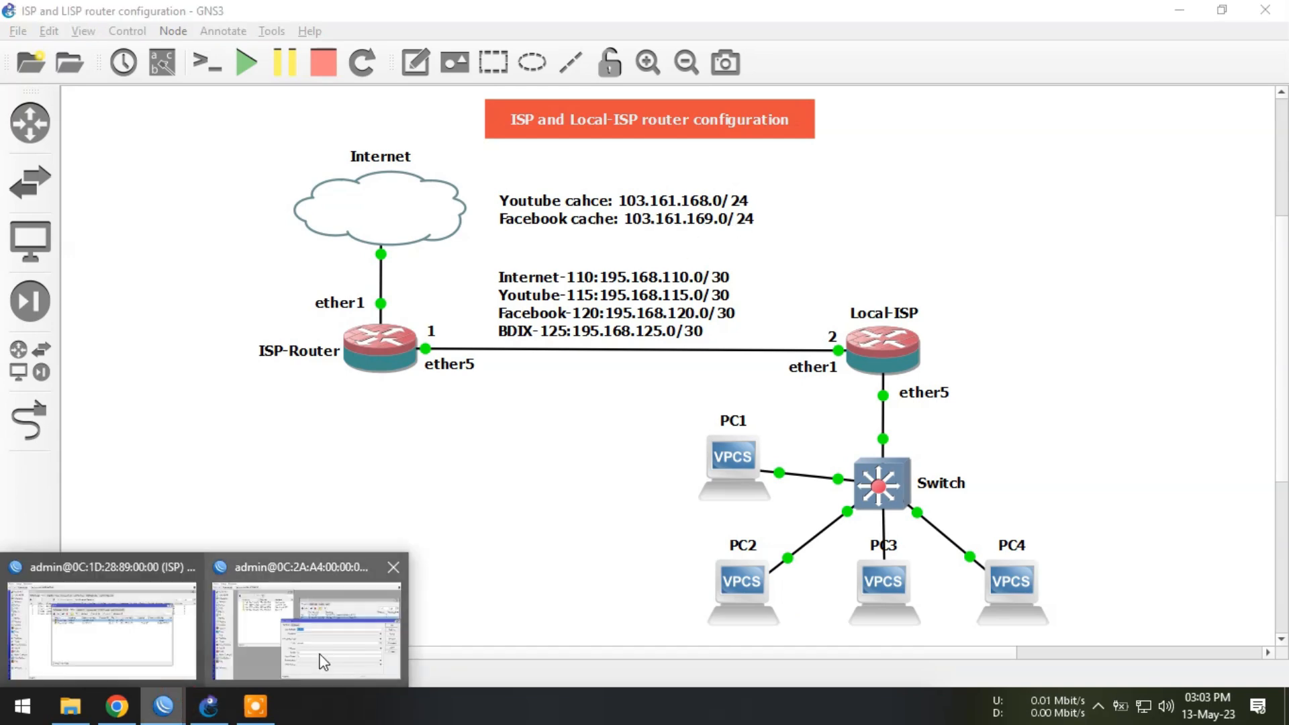
{"action": "left_click", "coordinate": [317, 652]}
{"action": "type", "text": "103.161."}
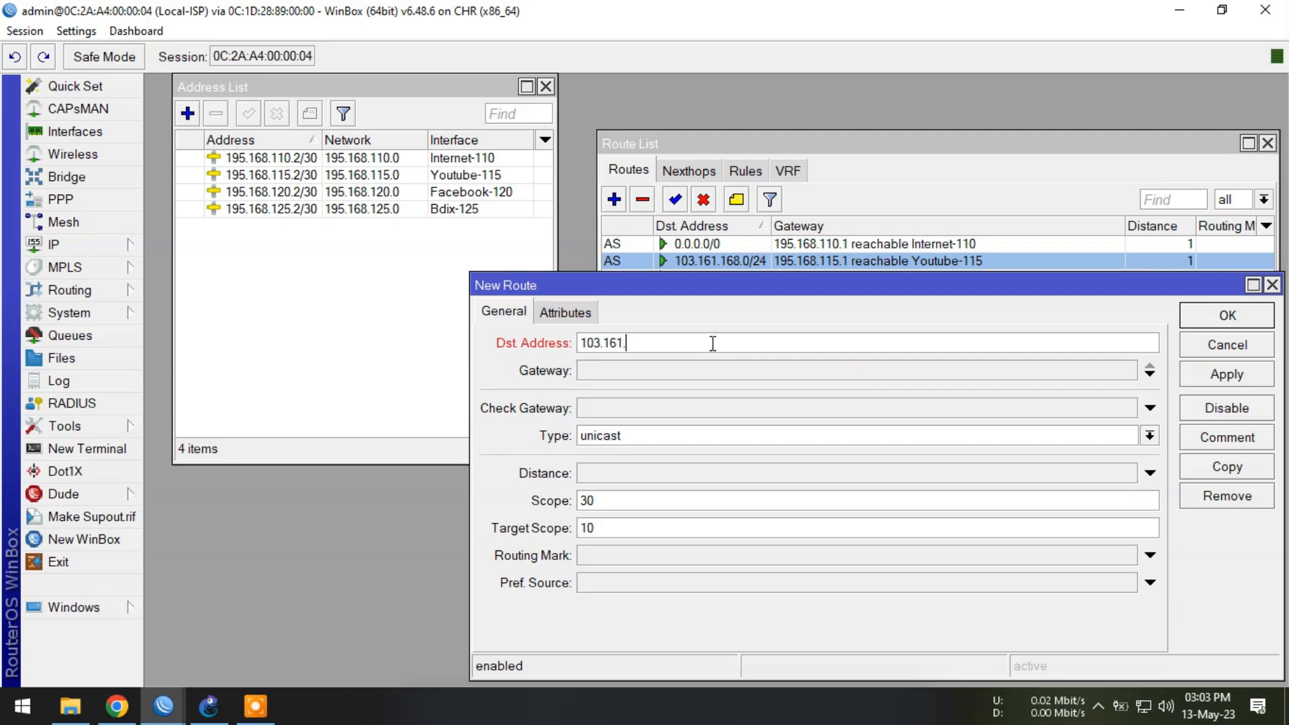
{"action": "type", "text": "169.0/24"}
{"action": "left_click", "coordinate": [662, 372]}
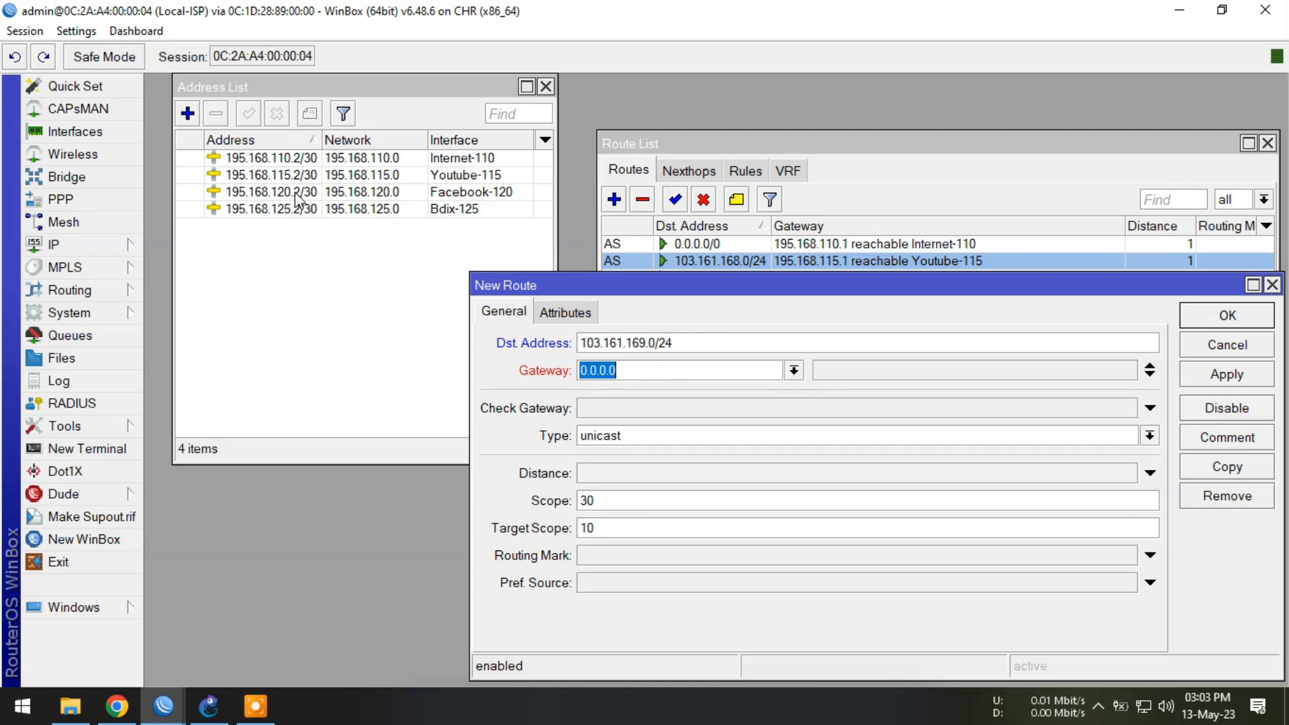
{"action": "type", "text": "195.168.120.1"}
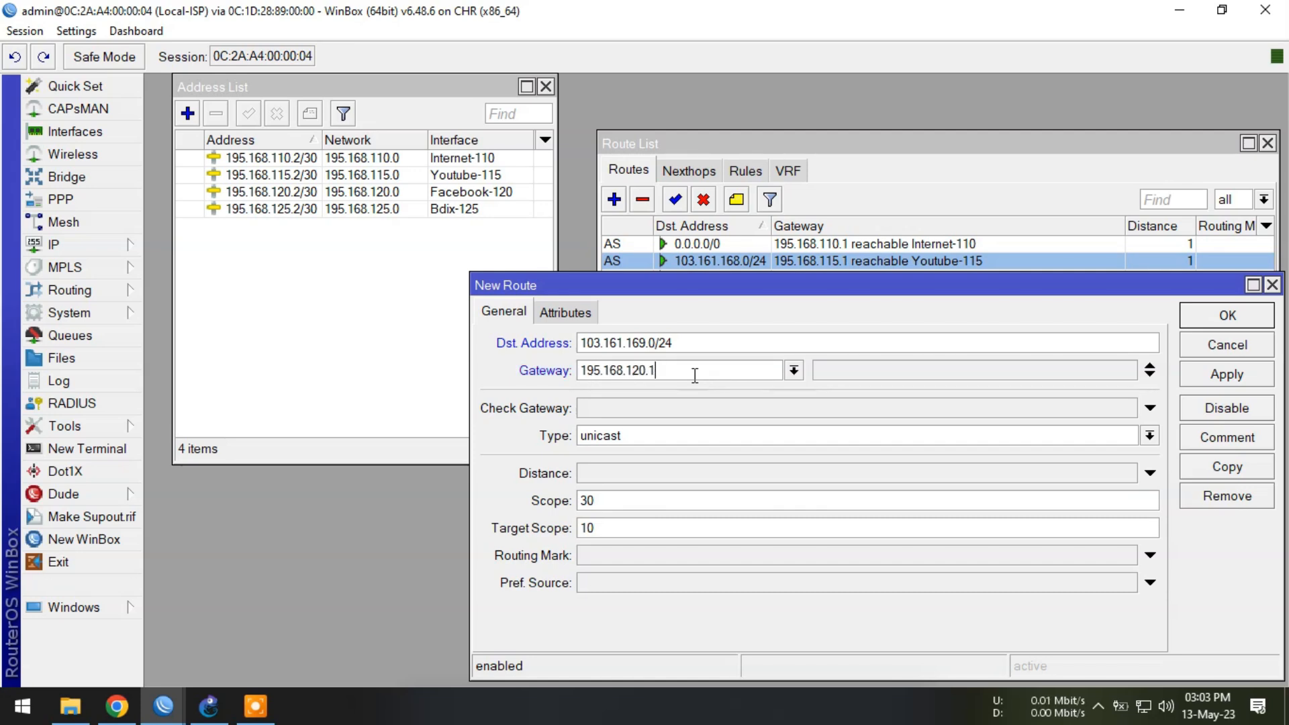
{"action": "left_click", "coordinate": [1209, 321]}
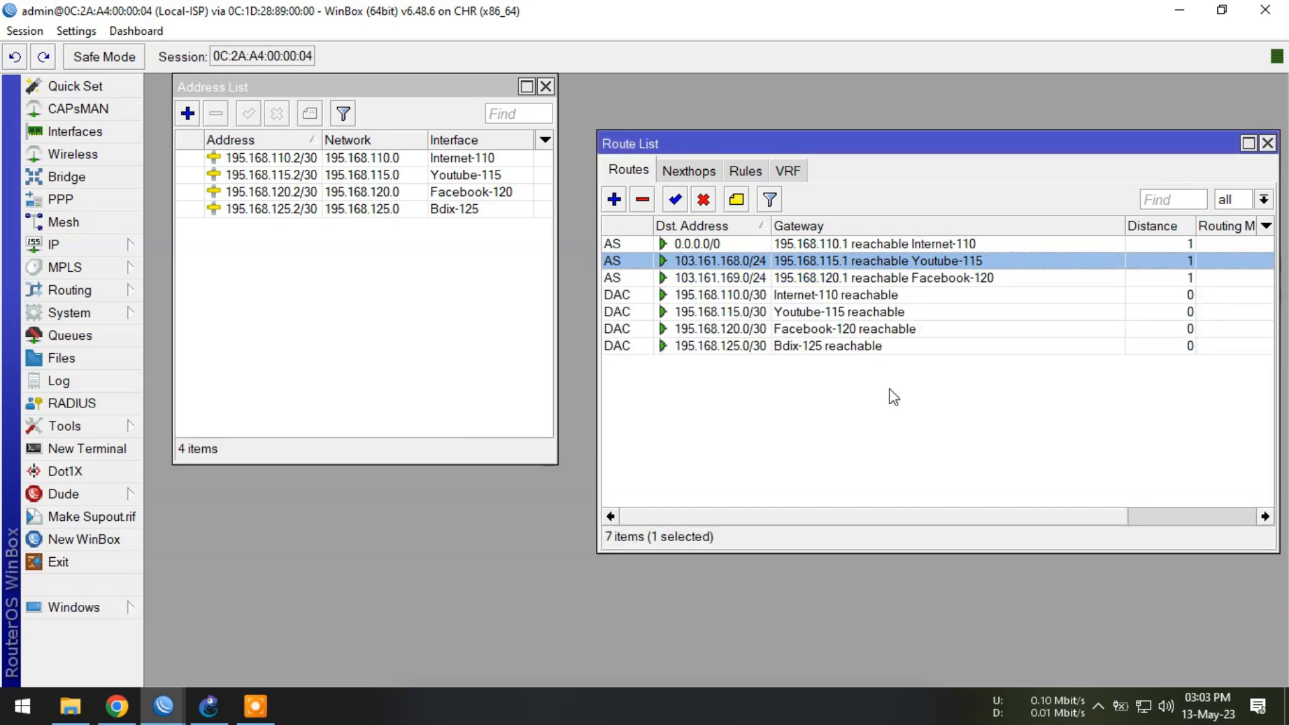
{"action": "left_click", "coordinate": [935, 244], "text": "ctrl"}
{"action": "left_click", "coordinate": [938, 278], "text": "ctrl"}
{"action": "left_click", "coordinate": [844, 395]}
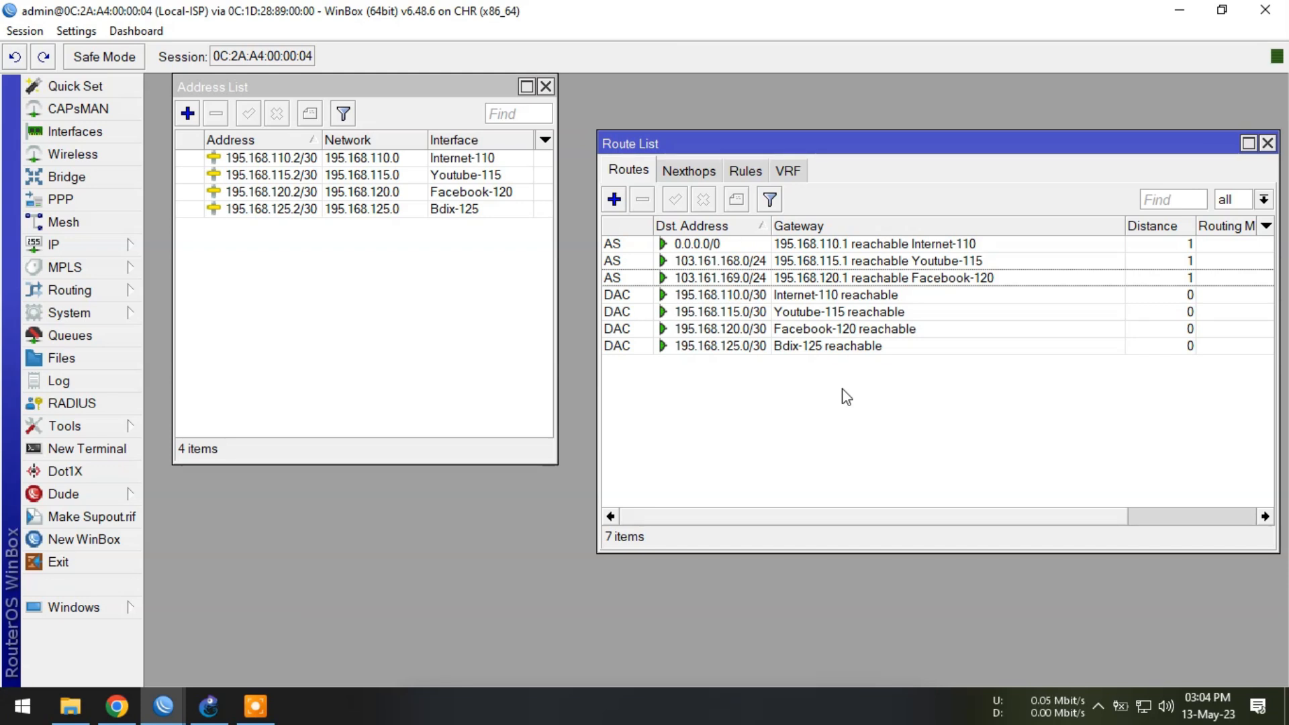
Set the AS number of the default BGP instance to 100.
{"action": "left_click", "coordinate": [67, 291]}
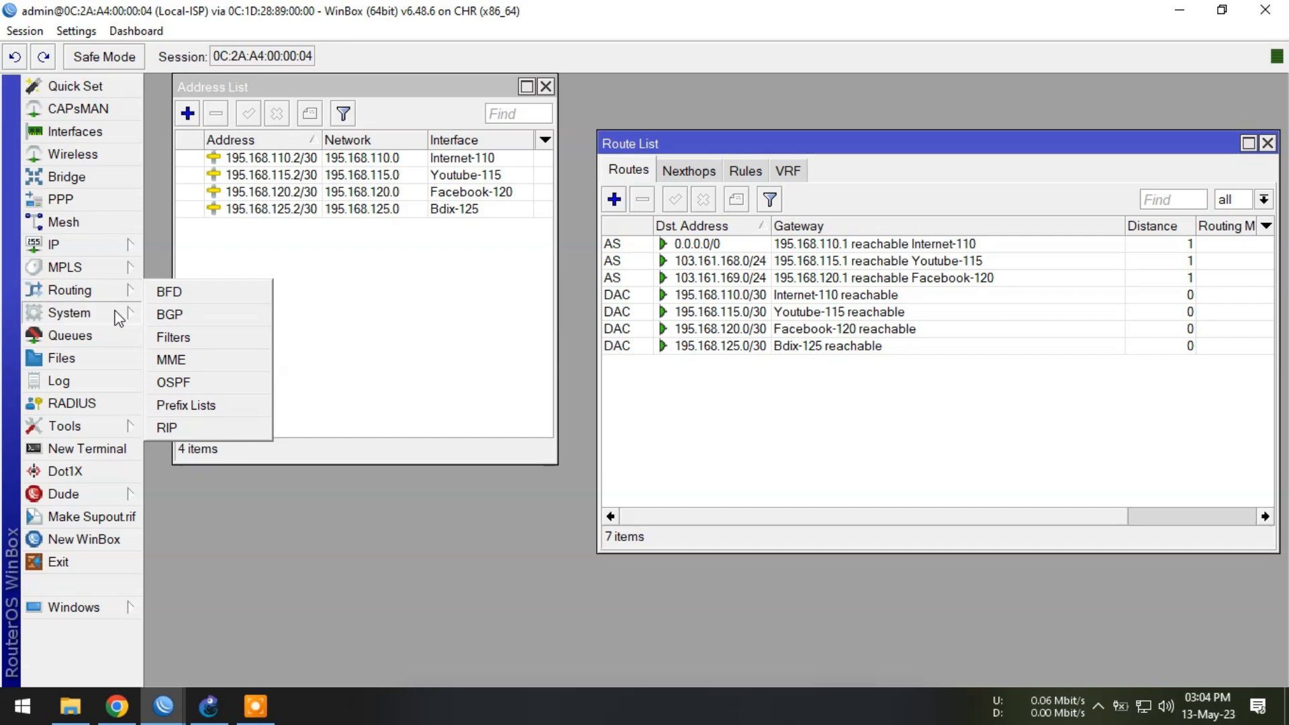
{"action": "left_click", "coordinate": [198, 317]}
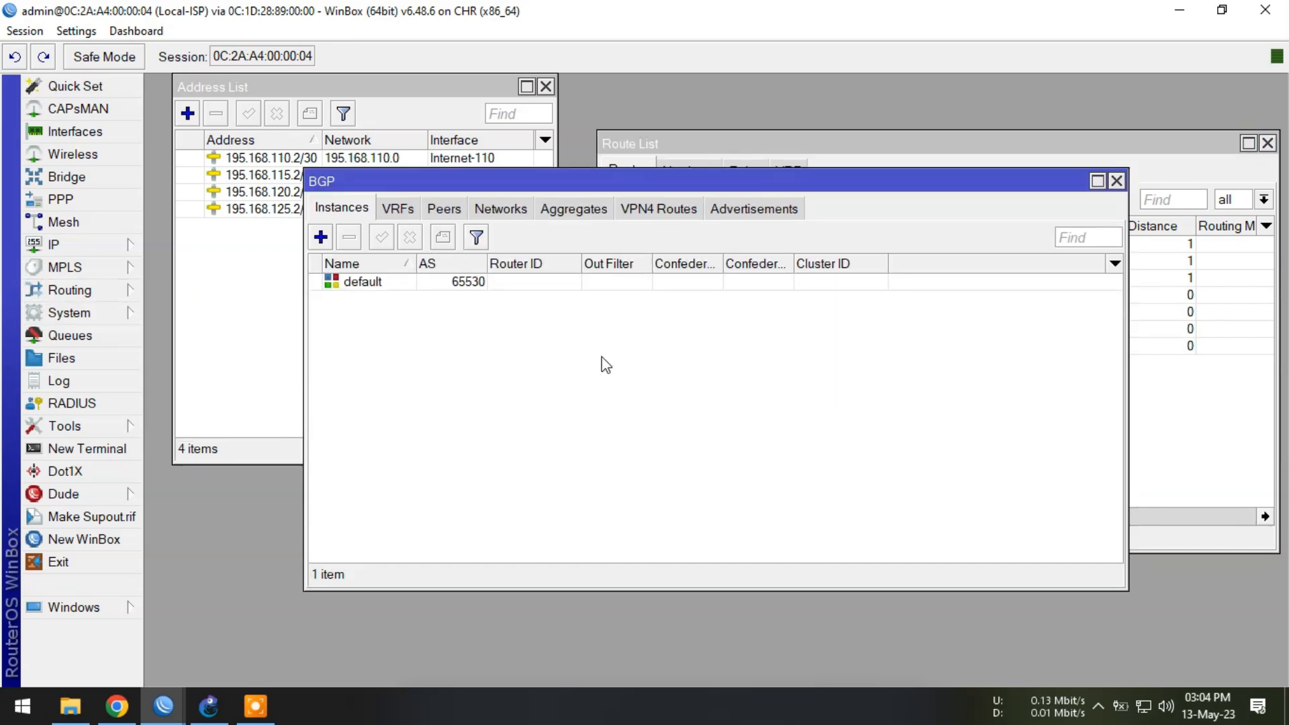
{"action": "double_click", "coordinate": [393, 282]}
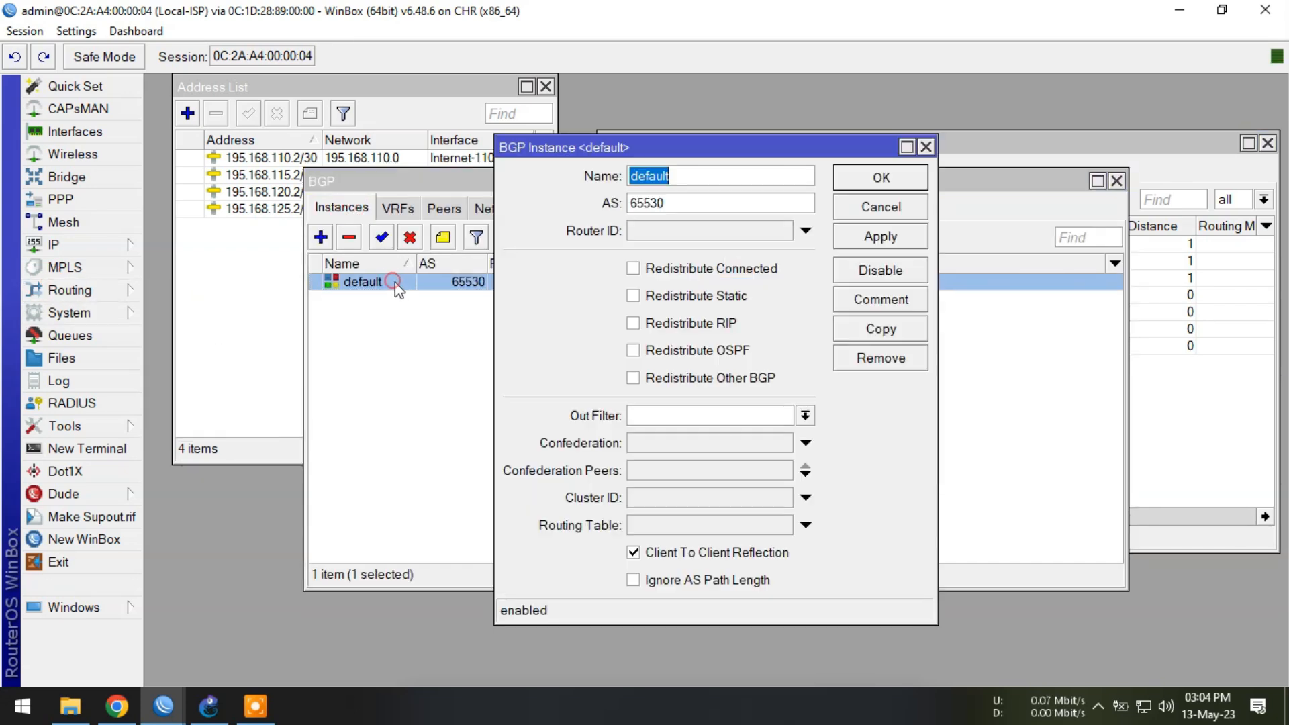
{"action": "double_click", "coordinate": [717, 204]}
{"action": "type", "text": "100"}
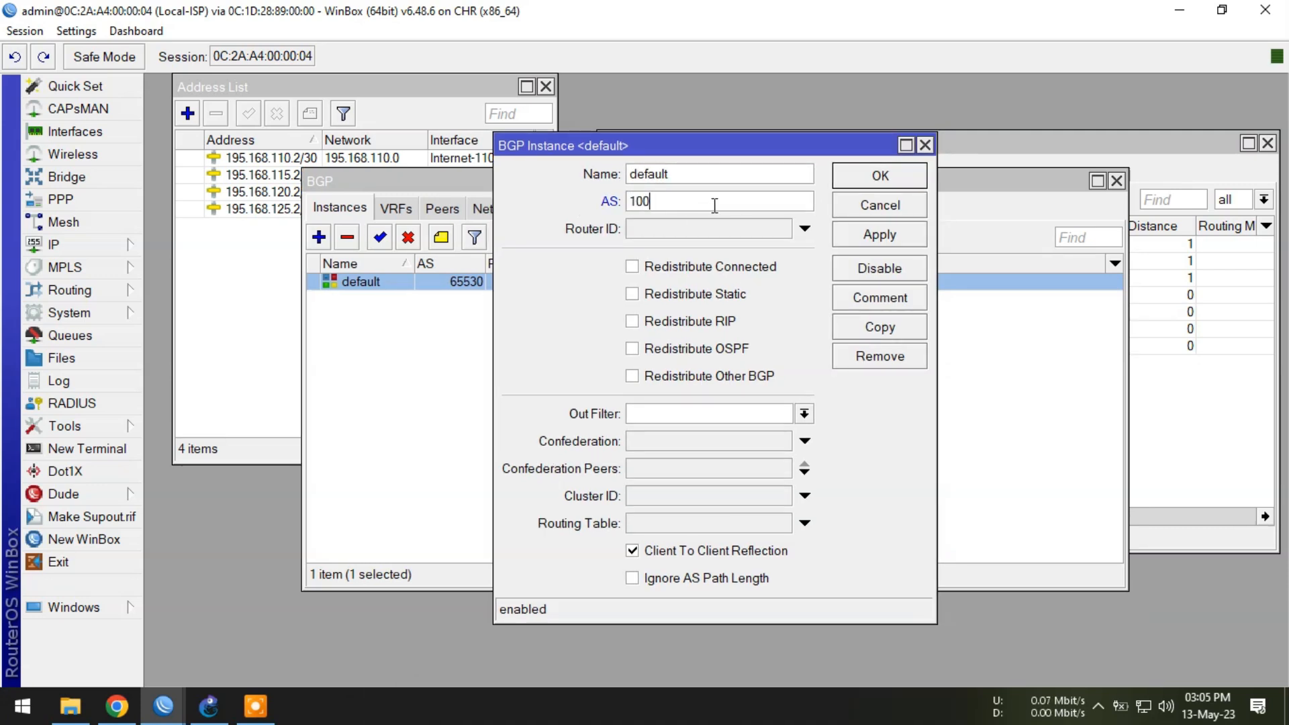
{"action": "left_click", "coordinate": [872, 178]}
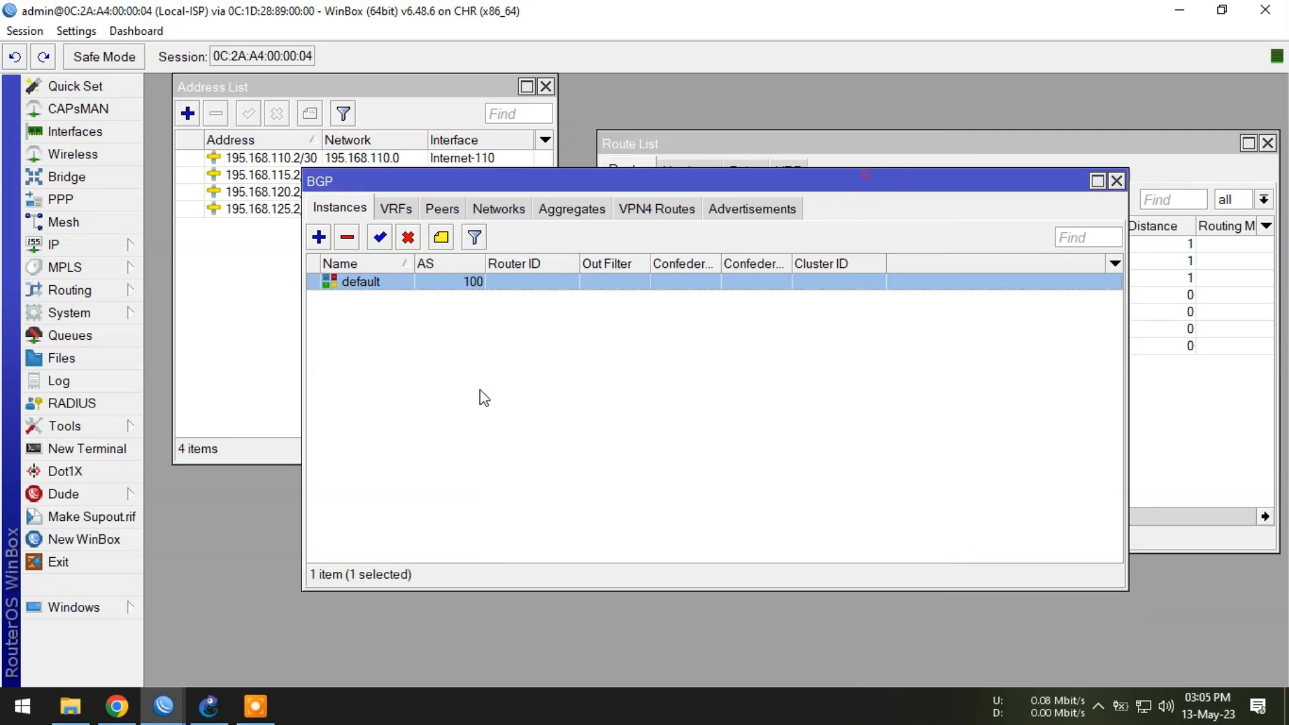
{"action": "left_click", "coordinate": [481, 397]}
Start a new BGP peer named to-isp on the default instance with remote address 195.168.125.1.
{"action": "left_click", "coordinate": [442, 208]}
{"action": "left_click_drag", "start_coordinate": [483, 179], "coordinate": [614, 282]}
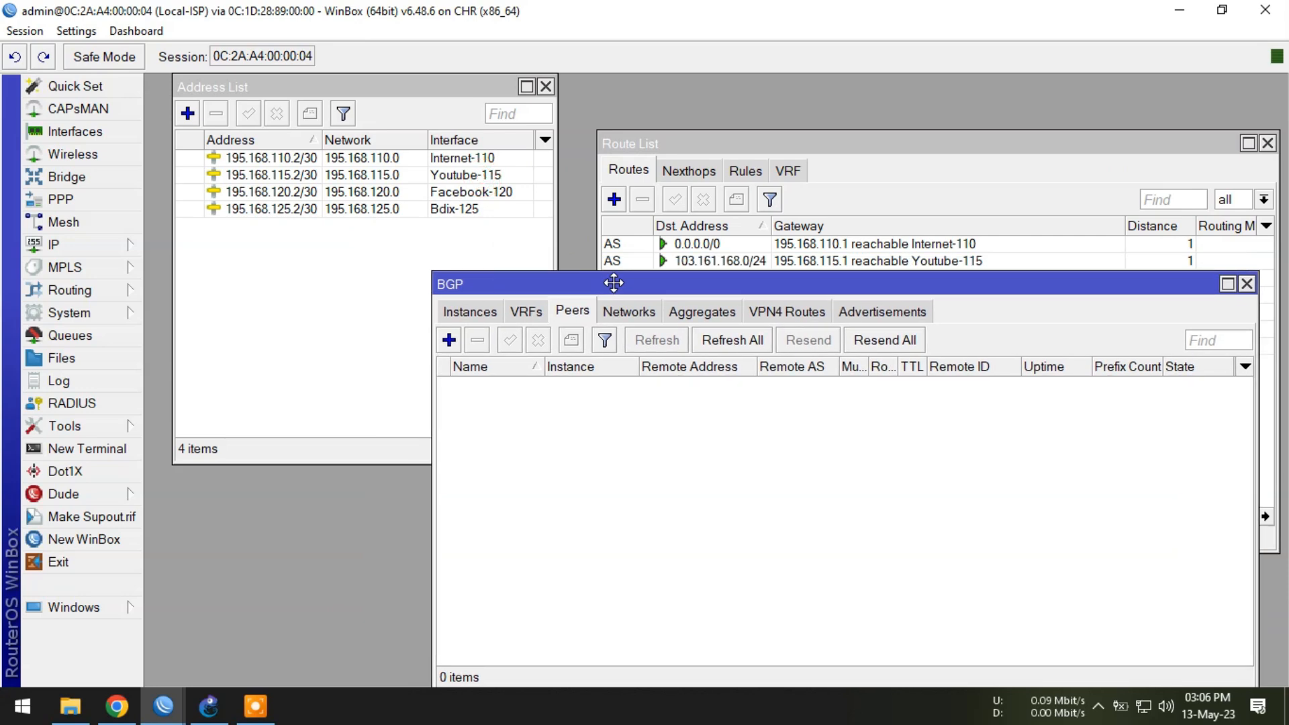
{"action": "left_click", "coordinate": [450, 340]}
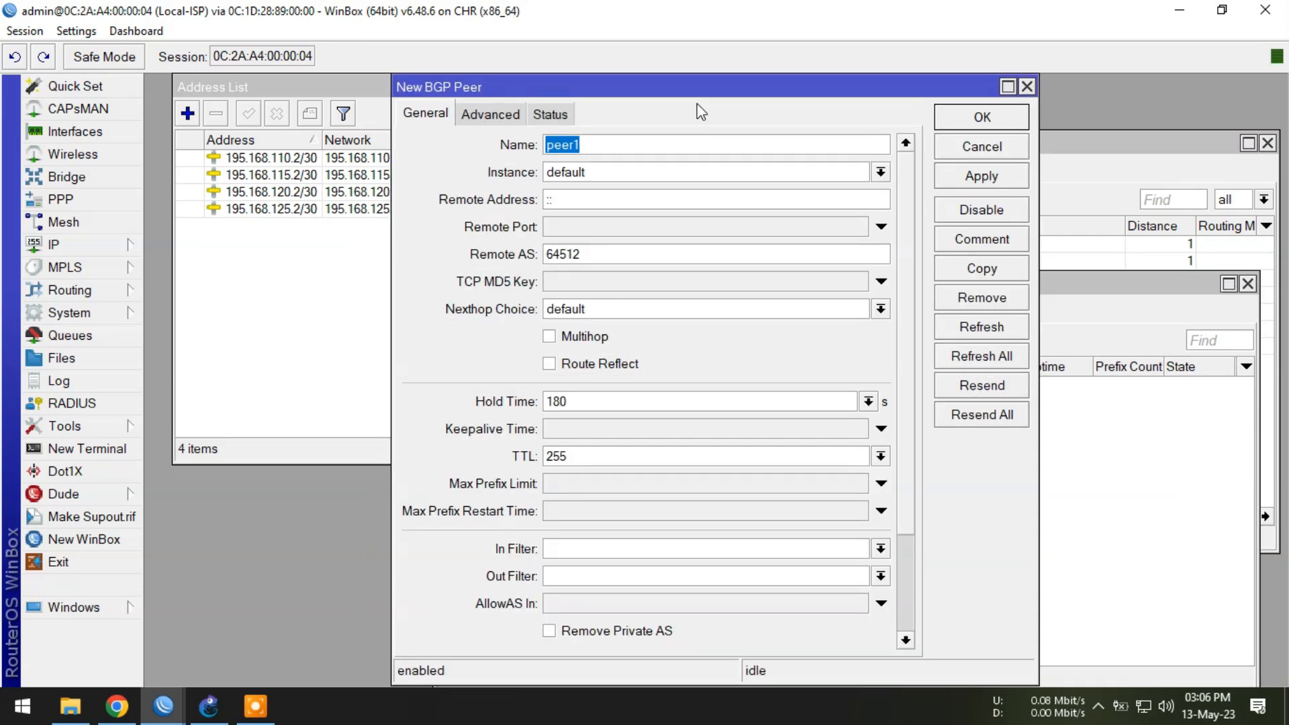
{"action": "left_click_drag", "start_coordinate": [463, 87], "coordinate": [617, 94]}
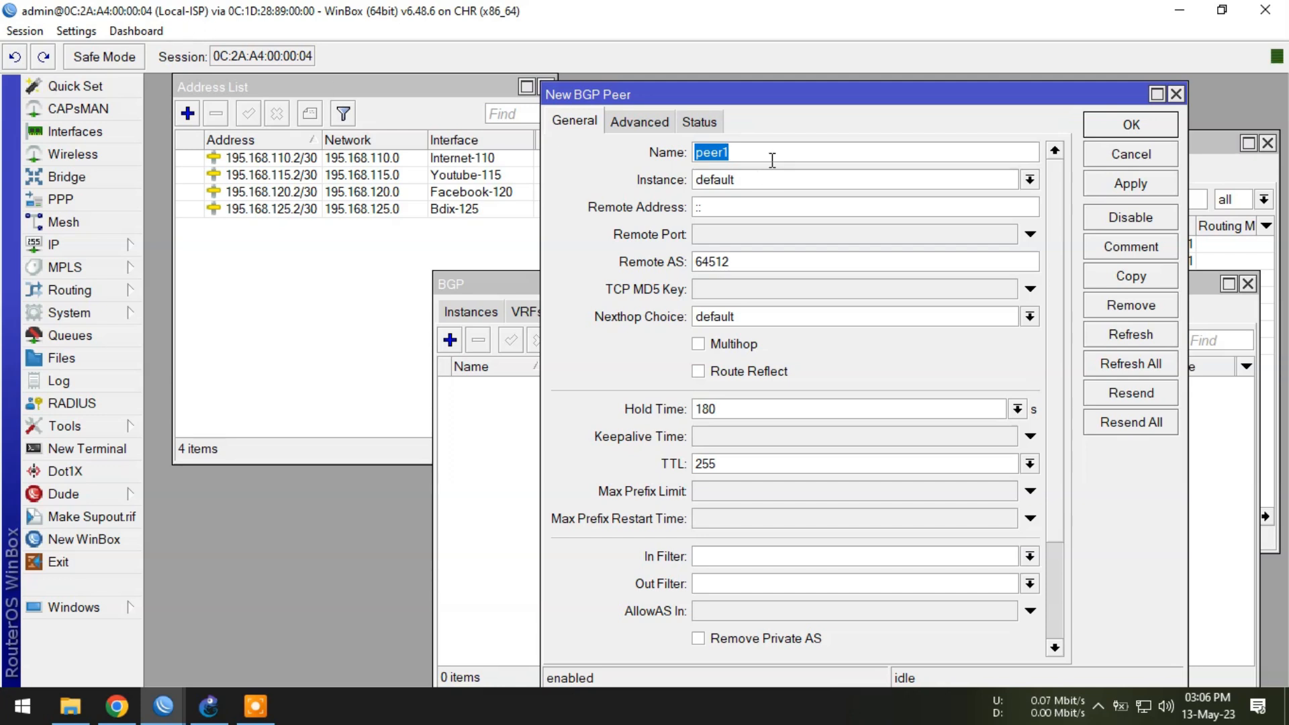
{"action": "type", "text": "to-isp"}
{"action": "left_click_drag", "start_coordinate": [777, 202], "coordinate": [715, 204]}
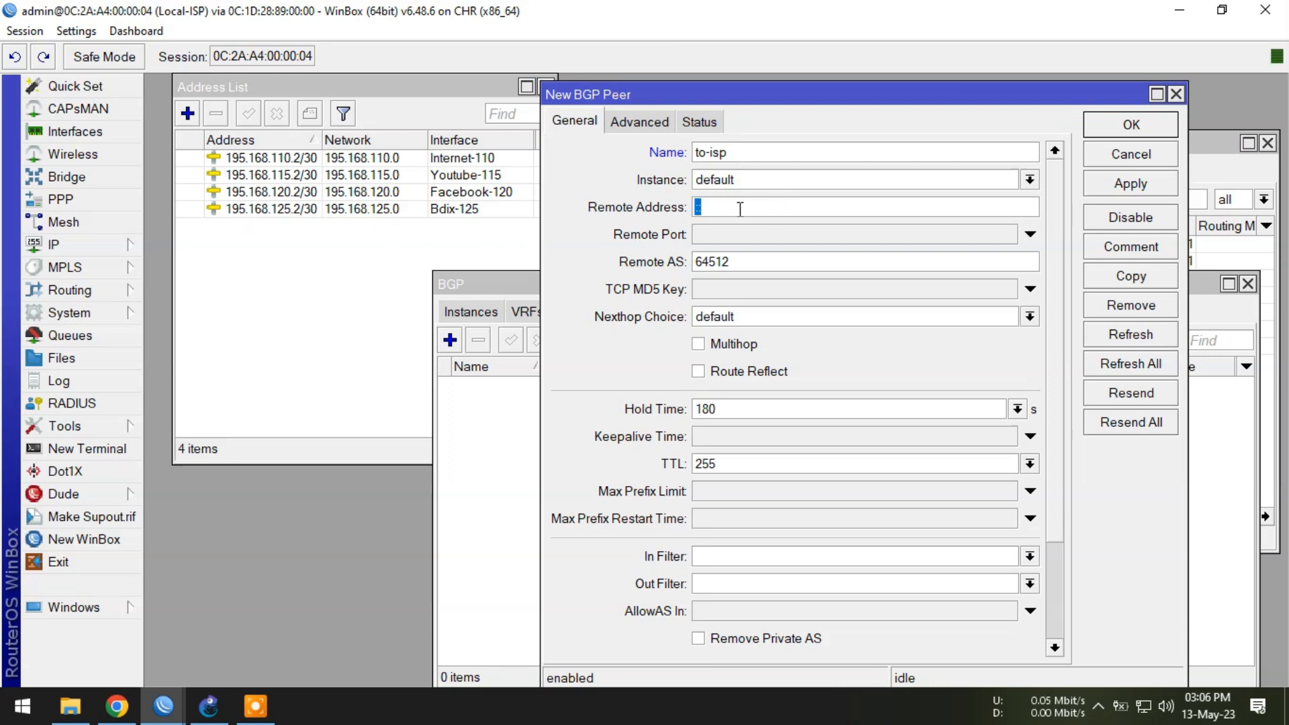
{"action": "type", "text": "195.168."}
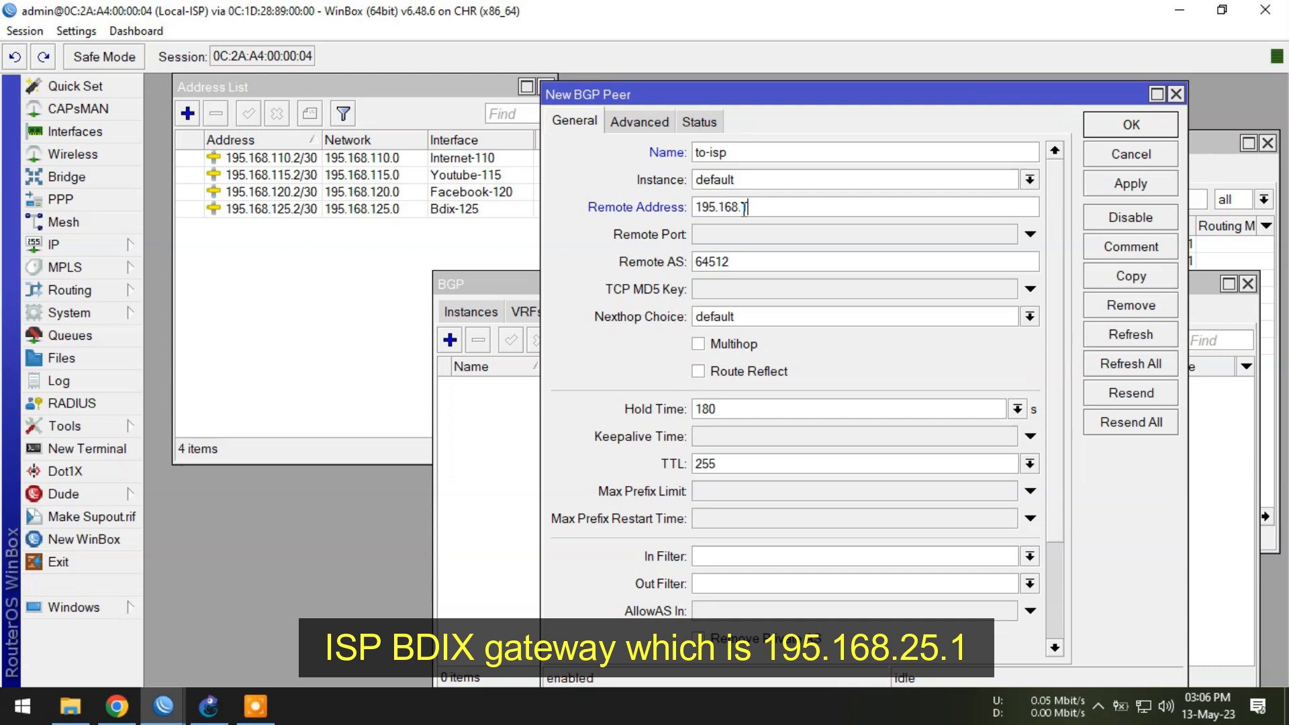
{"action": "type", "text": "125.1"}
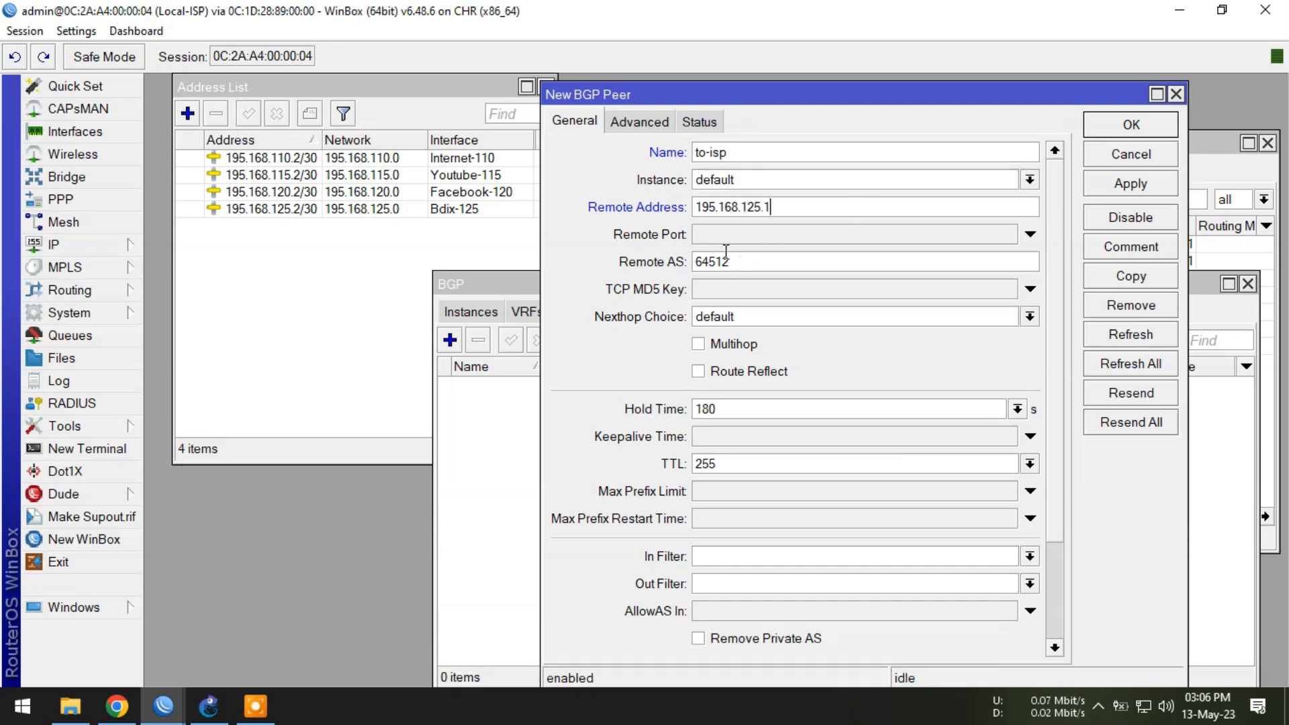
Set the to-isp peer's remote AS to 100, save the peer and check its connection state.
{"action": "double_click", "coordinate": [772, 260]}
{"action": "type", "text": "100"}
{"action": "left_click", "coordinate": [1123, 192]}
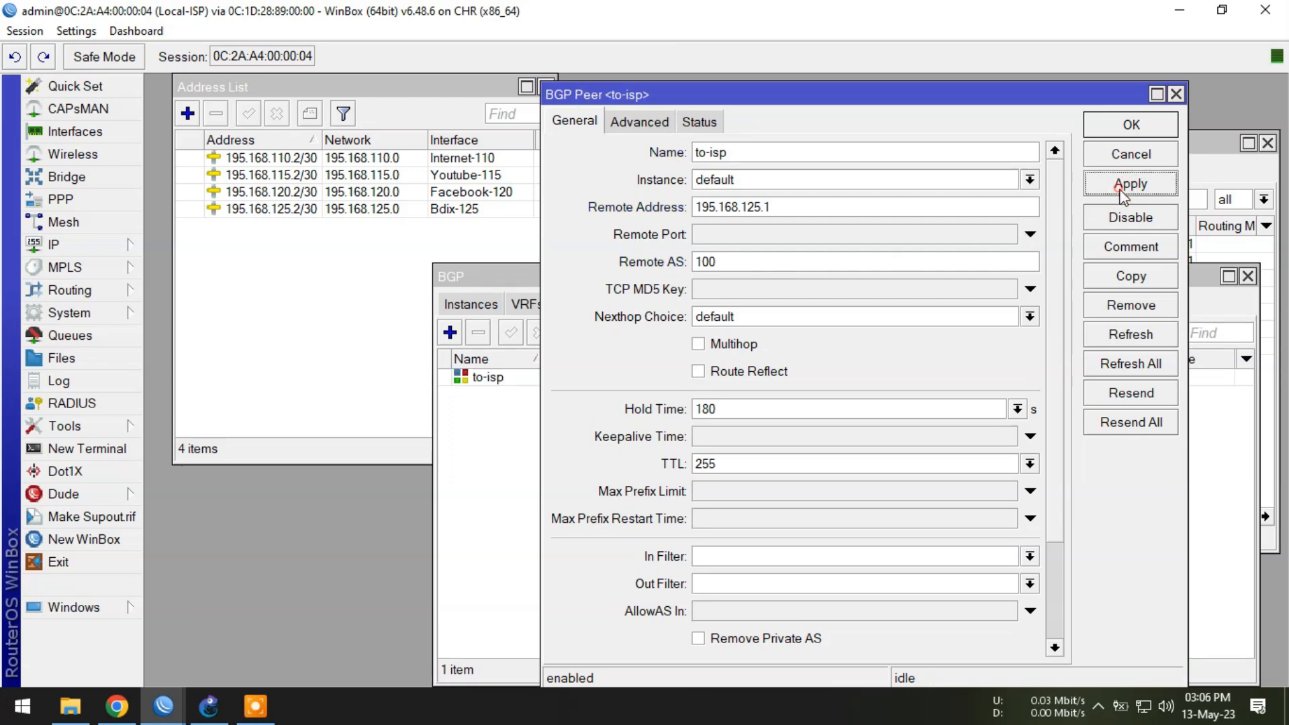
{"action": "left_click", "coordinate": [1132, 127]}
{"action": "left_click", "coordinate": [1177, 377]}
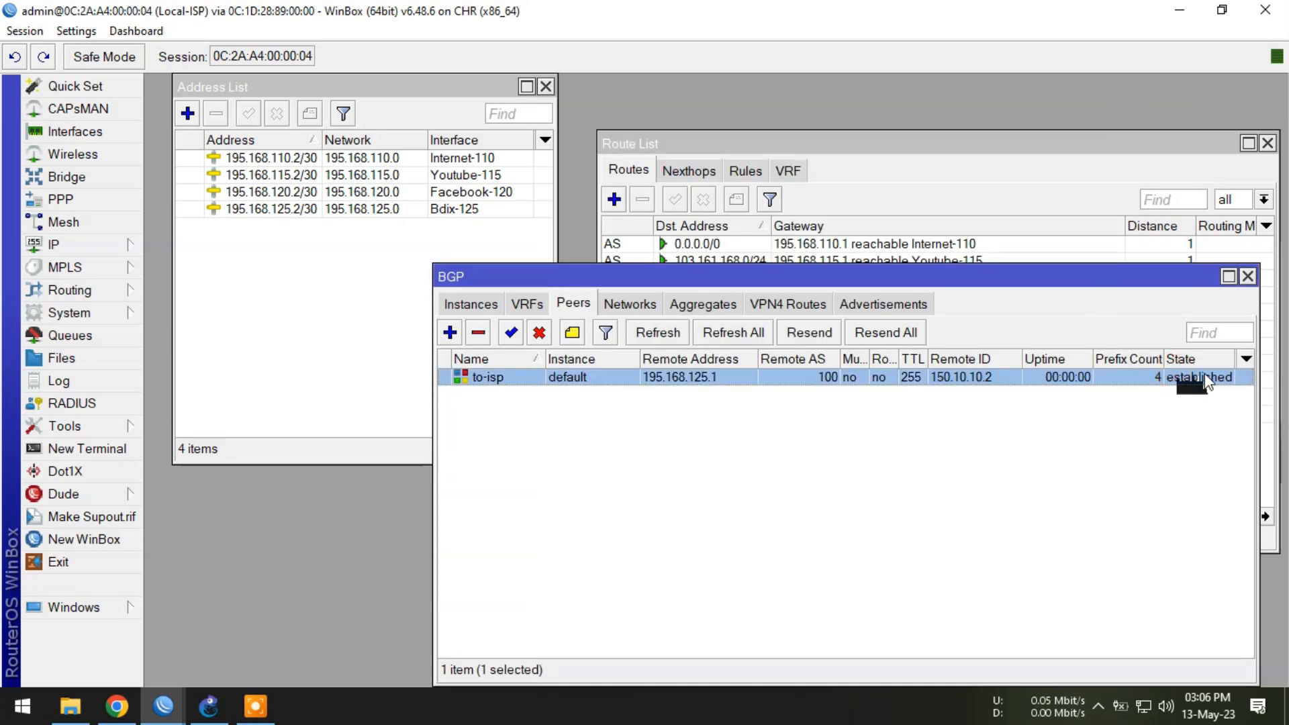
{"action": "left_click", "coordinate": [871, 490]}
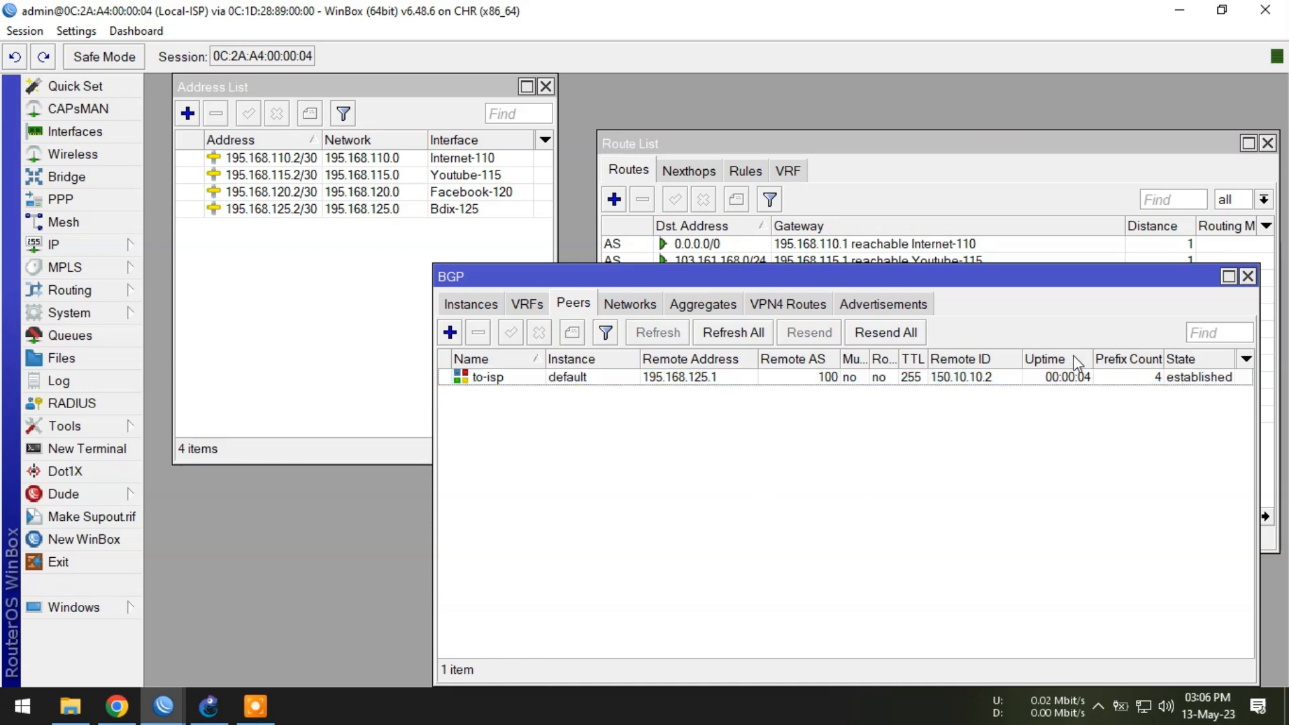
Close the BGP window and examine the BGP-learned entries in the route list.
{"action": "left_click", "coordinate": [1248, 276]}
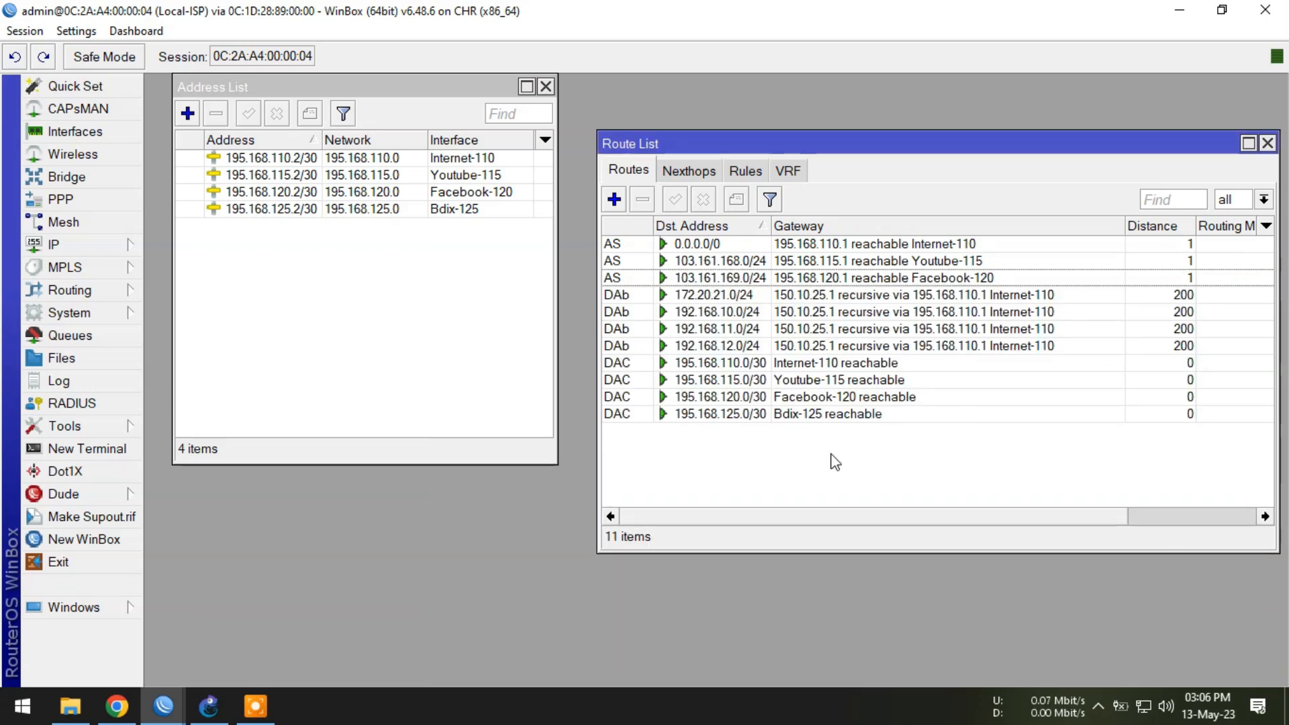
{"action": "left_click", "coordinate": [1008, 295]}
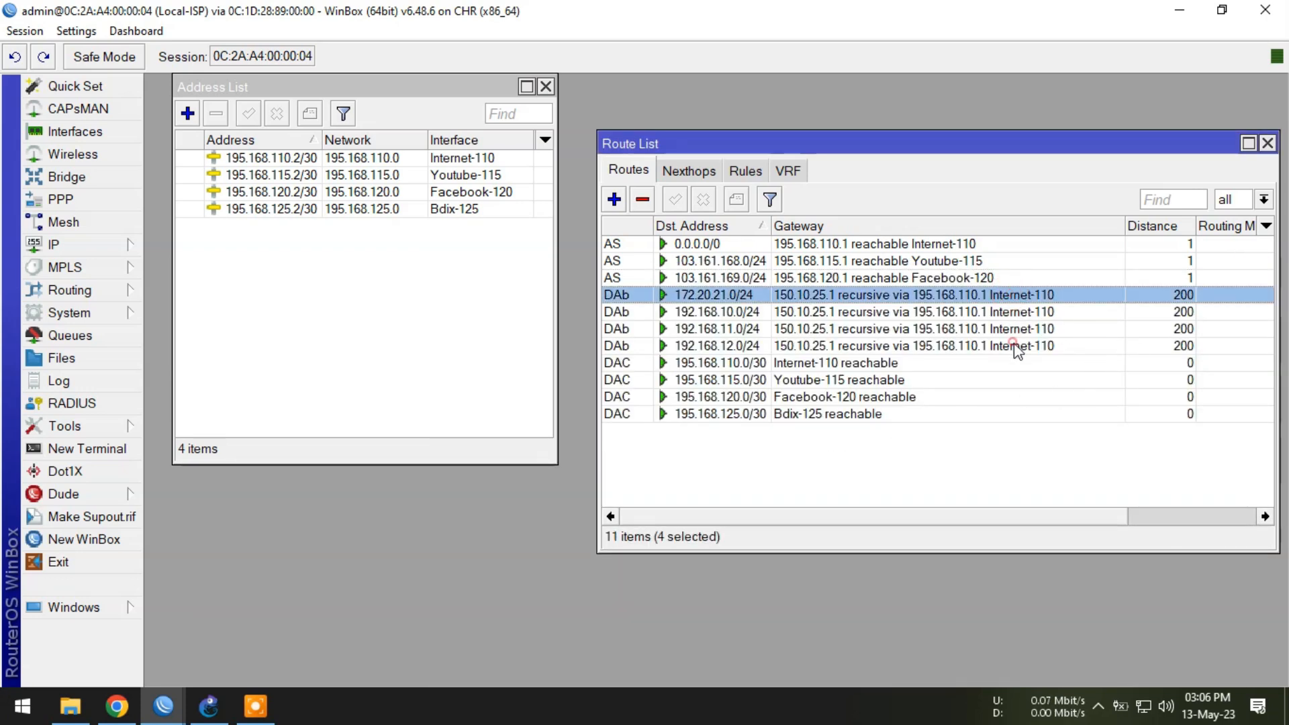
{"action": "left_click", "coordinate": [974, 345], "text": "shift"}
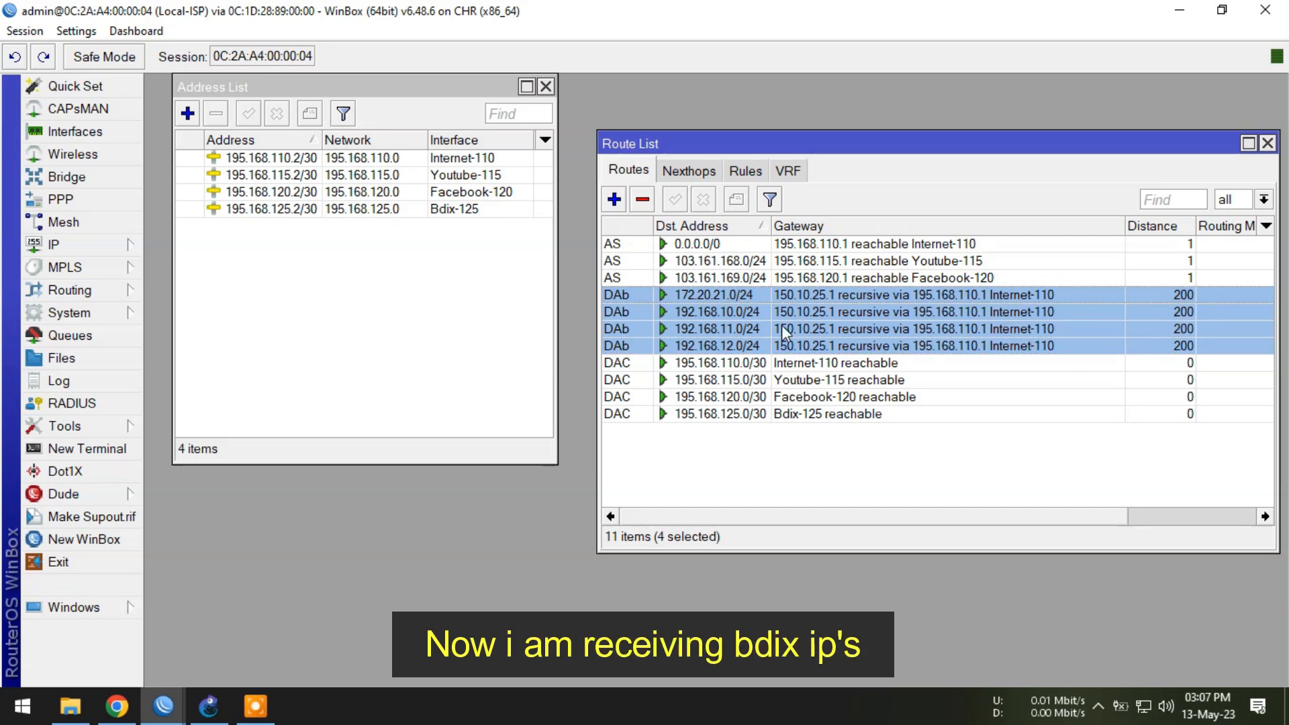
{"action": "left_click", "coordinate": [779, 469]}
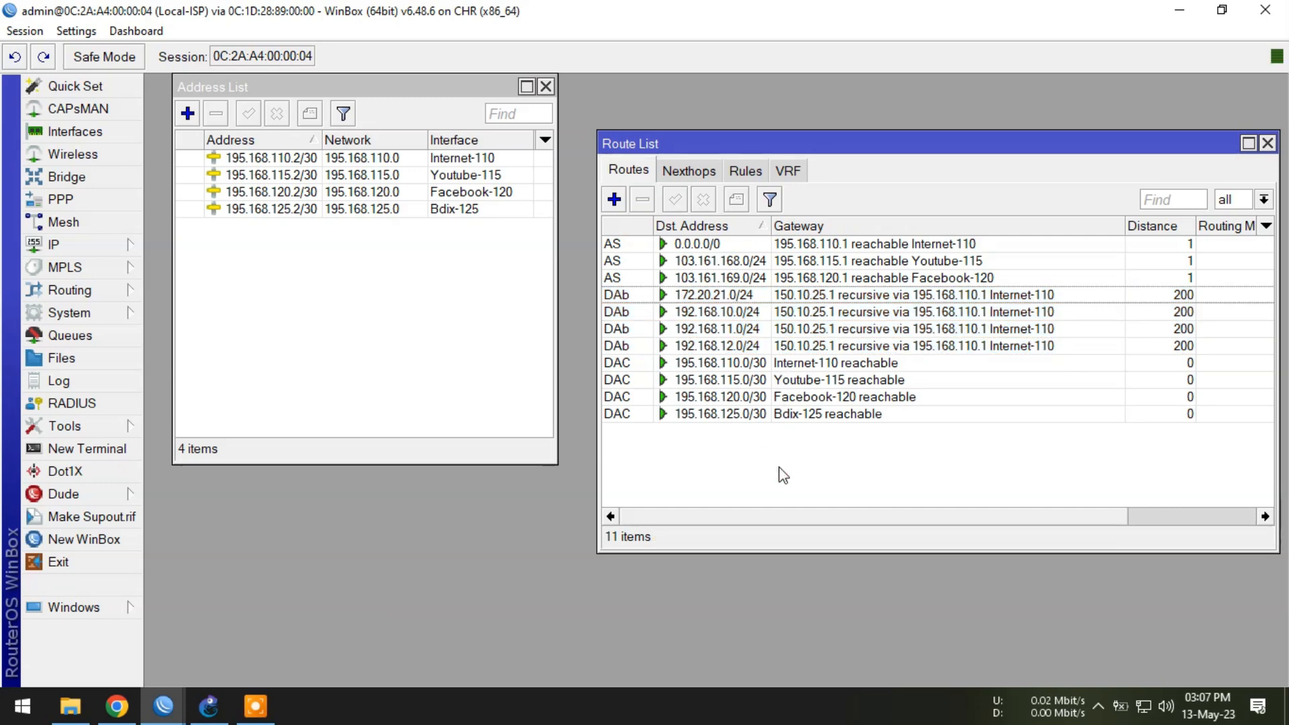
Add a srcnat firewall NAT rule with out interface Internet-110 and action masquerade.
{"action": "left_click", "coordinate": [101, 246]}
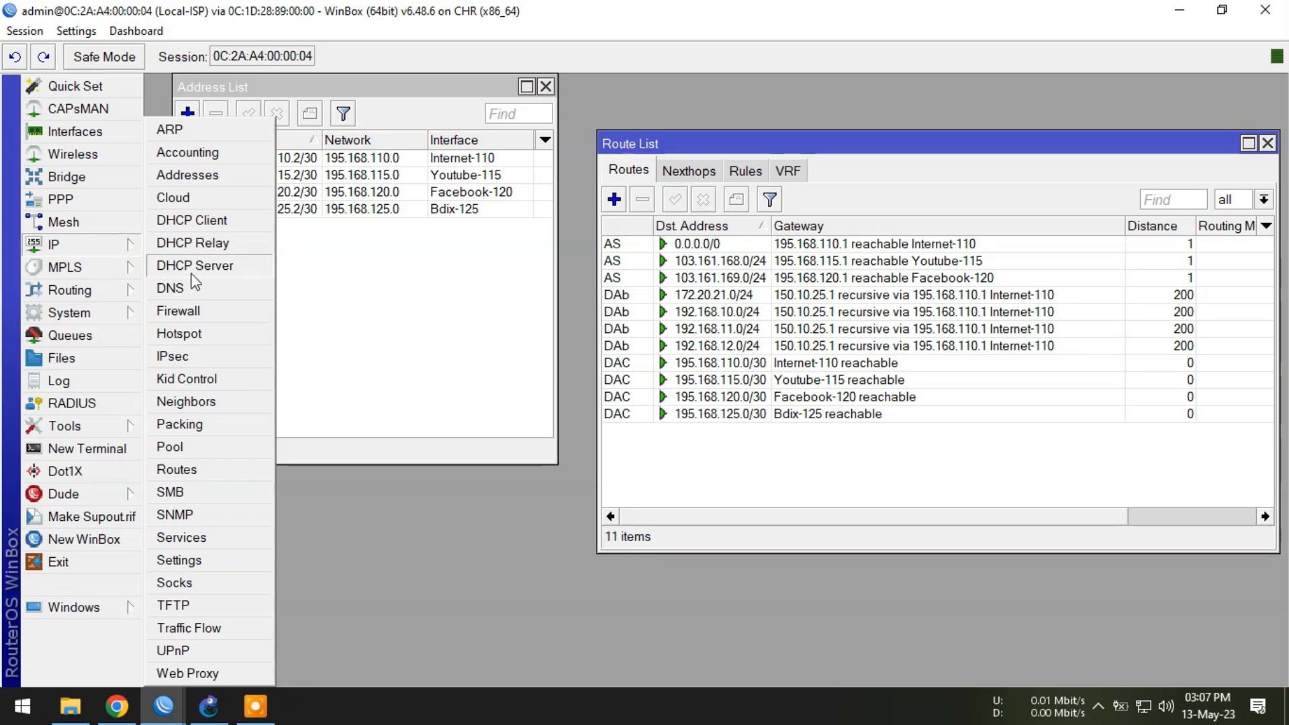
{"action": "left_click", "coordinate": [242, 313]}
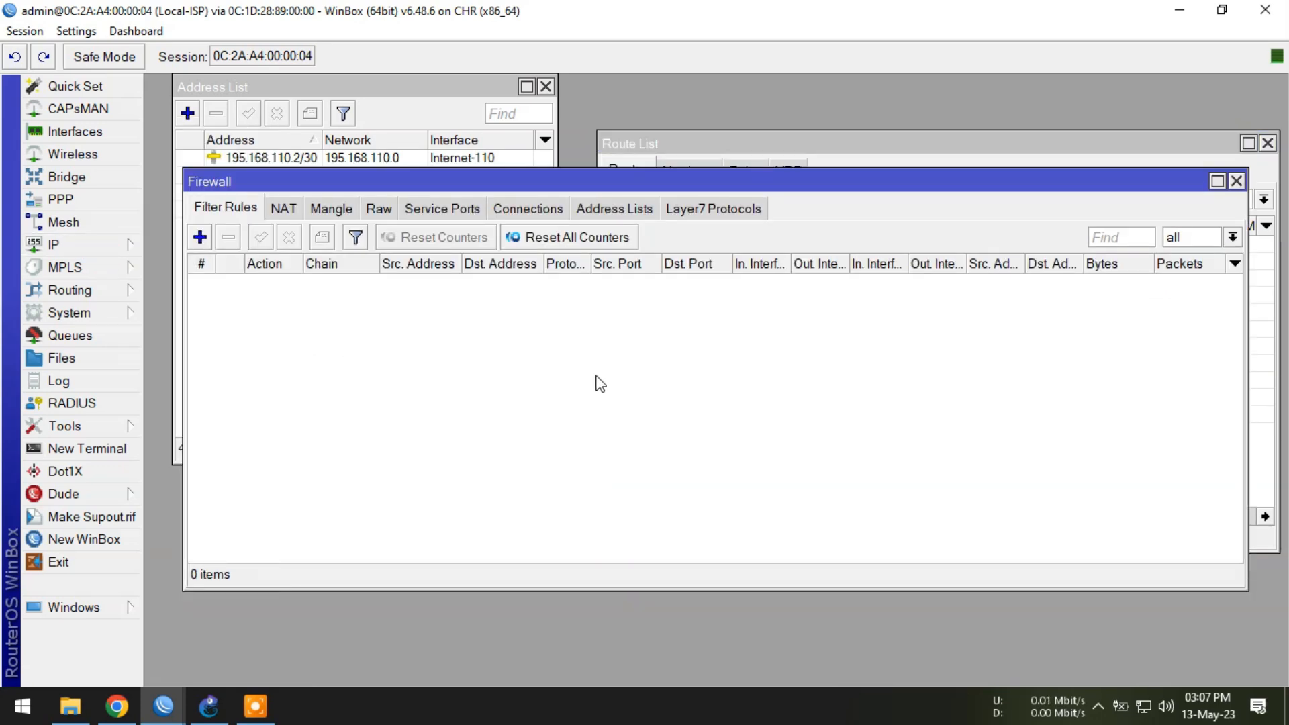
{"action": "left_click", "coordinate": [284, 212]}
{"action": "left_click", "coordinate": [200, 238]}
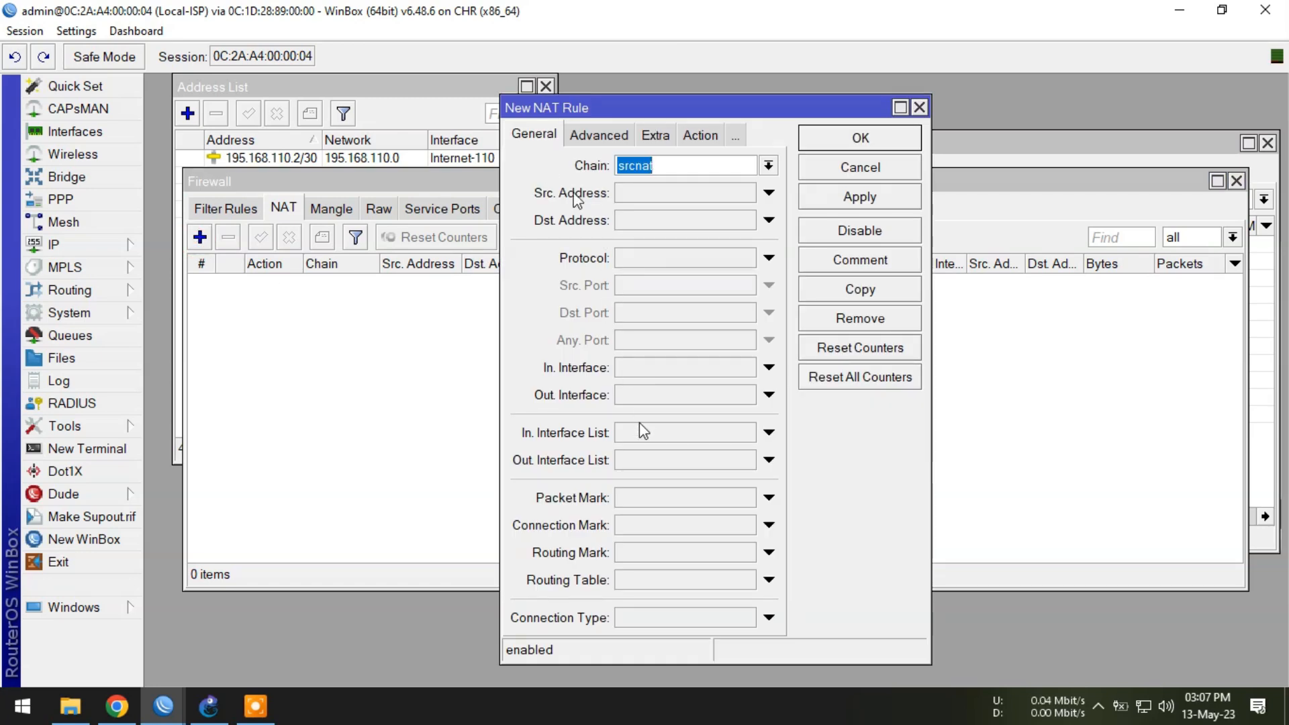
{"action": "left_click", "coordinate": [675, 395]}
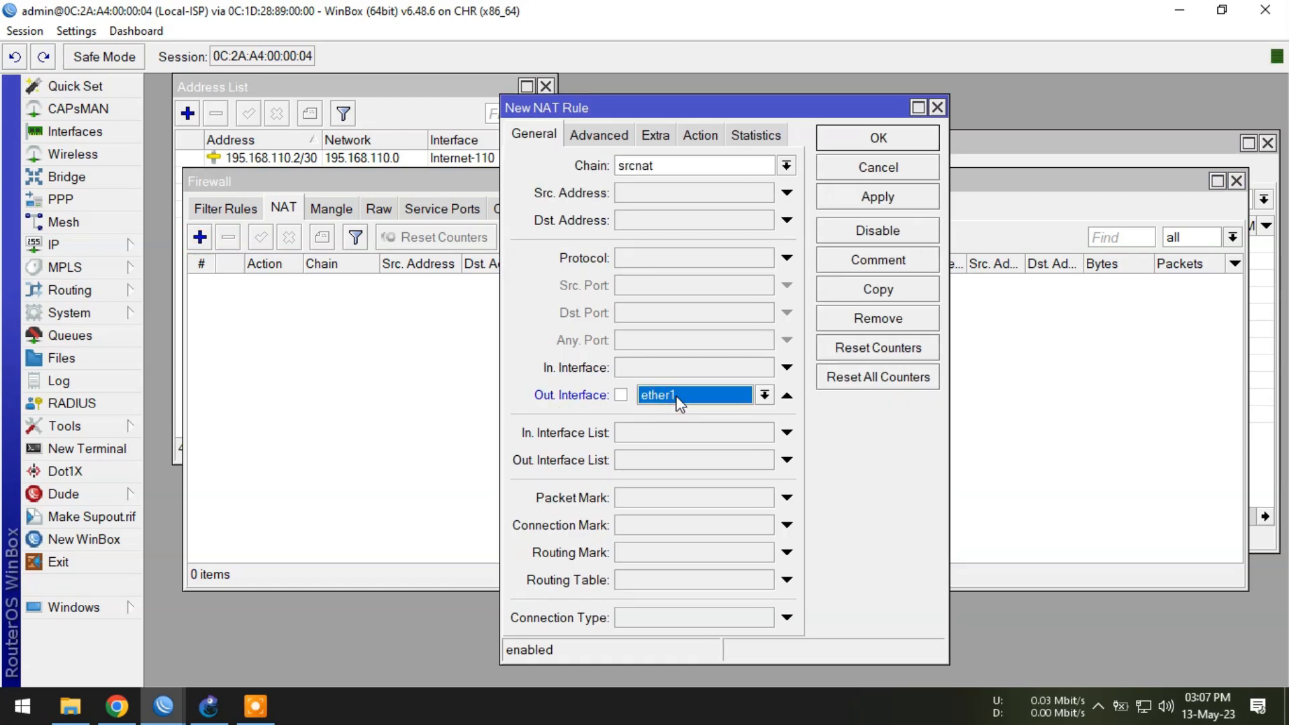
{"action": "left_click", "coordinate": [678, 397]}
{"action": "left_click", "coordinate": [675, 445]}
{"action": "left_click", "coordinate": [701, 135]}
{"action": "left_click", "coordinate": [642, 166]}
{"action": "left_click", "coordinate": [638, 273]}
{"action": "left_click", "coordinate": [863, 141]}
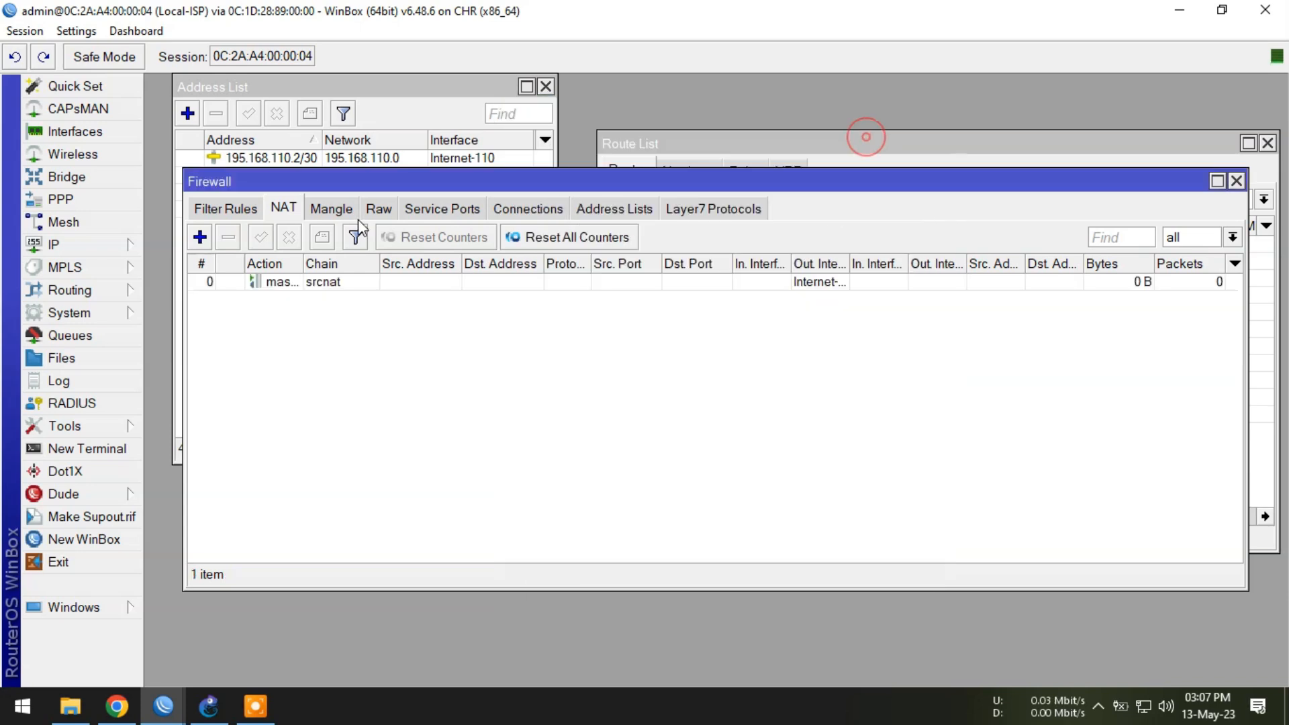
Add a srcnat NAT rule that masquerades traffic leaving through the Youtube-115 interface.
{"action": "left_click", "coordinate": [200, 237]}
{"action": "left_click", "coordinate": [549, 140]}
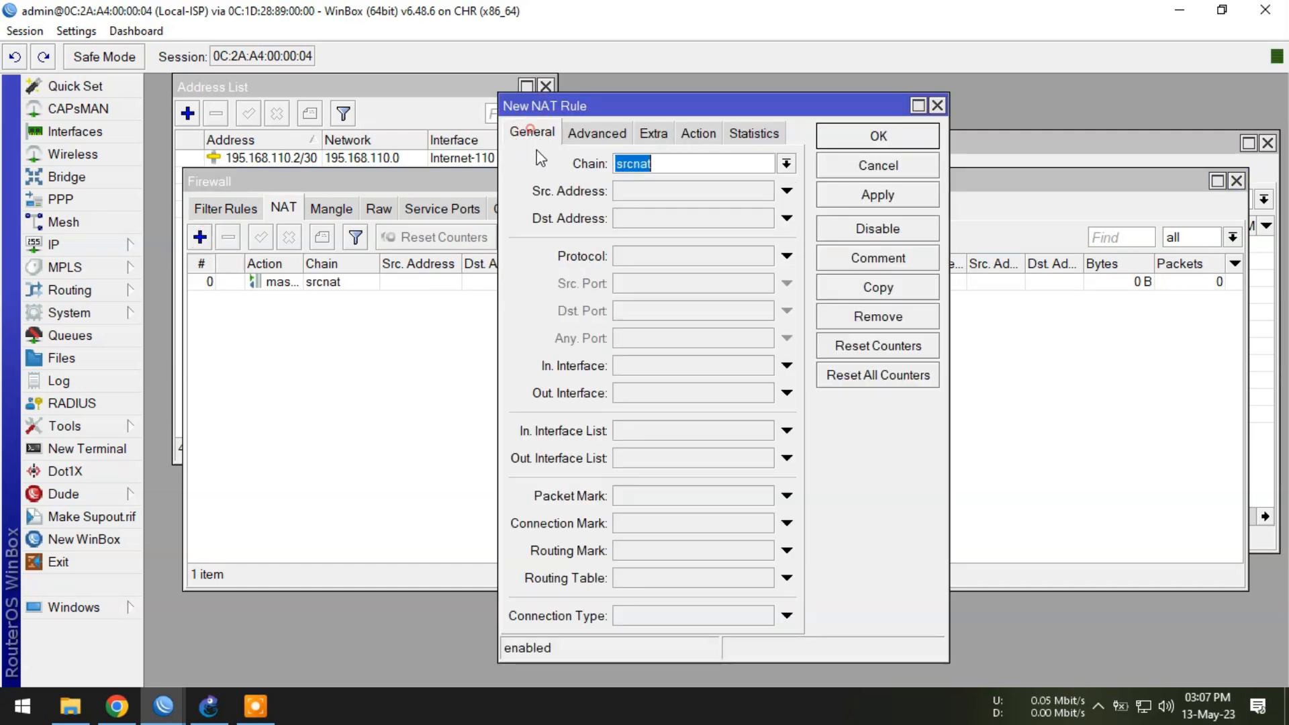
{"action": "left_click", "coordinate": [692, 395]}
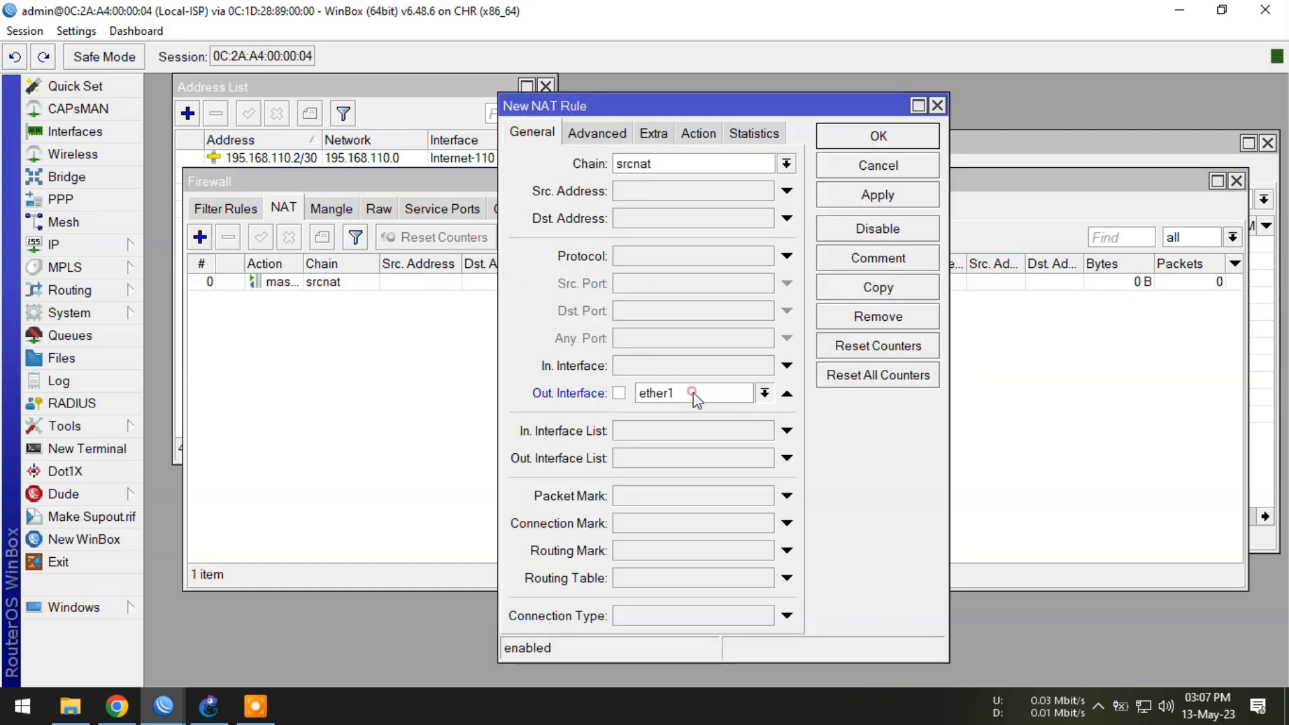
{"action": "left_click", "coordinate": [691, 394]}
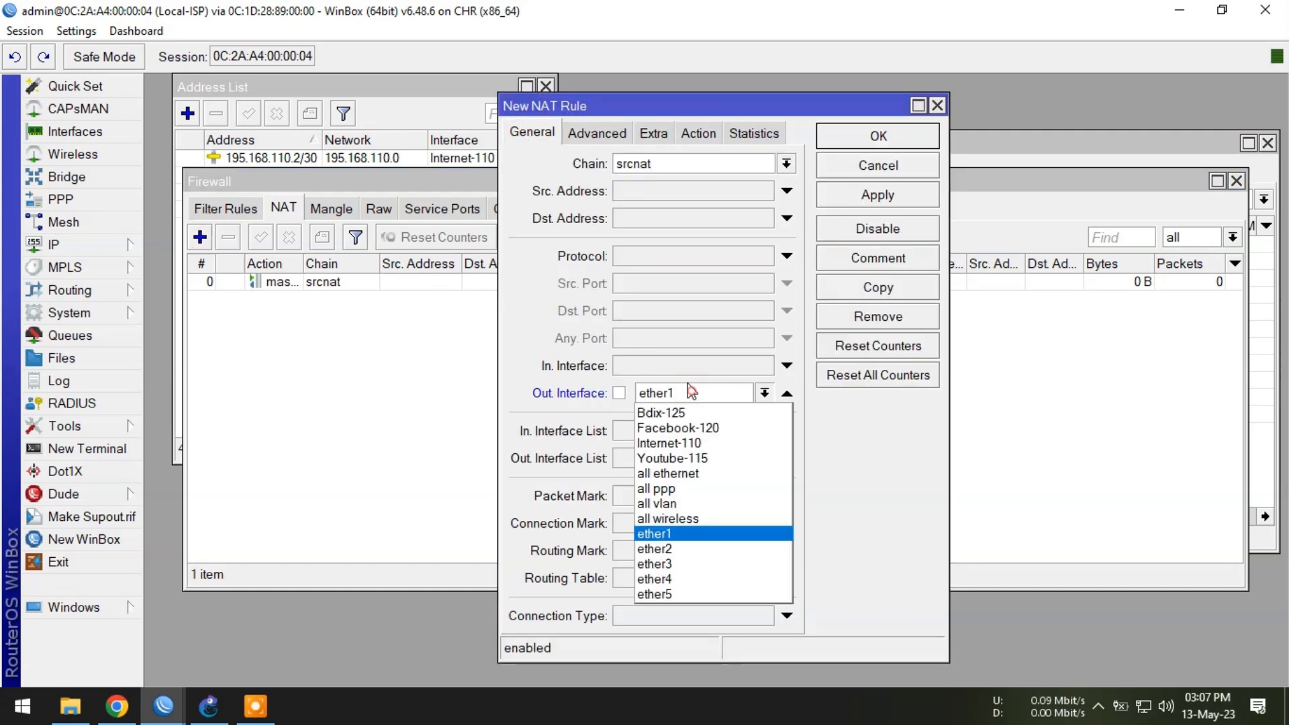
{"action": "left_click", "coordinate": [673, 456]}
{"action": "left_click", "coordinate": [697, 133]}
{"action": "left_click", "coordinate": [642, 161]}
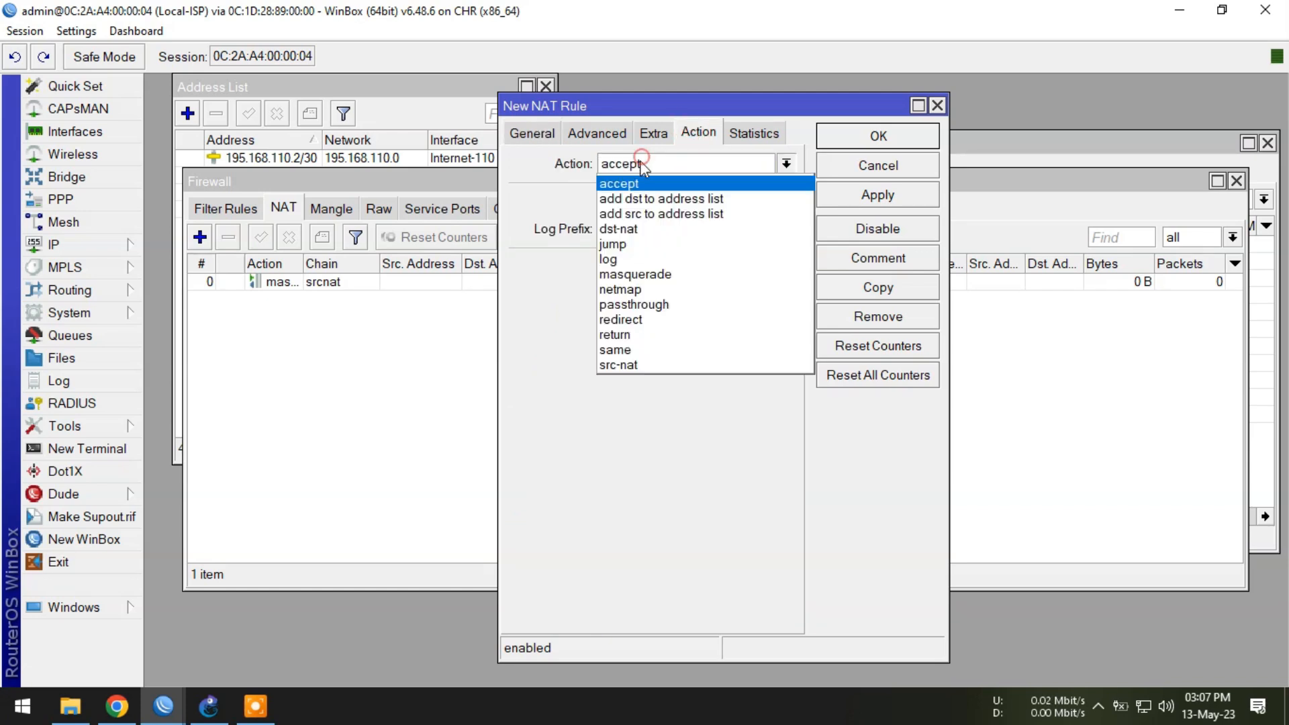
{"action": "left_click", "coordinate": [642, 276]}
{"action": "left_click", "coordinate": [858, 140]}
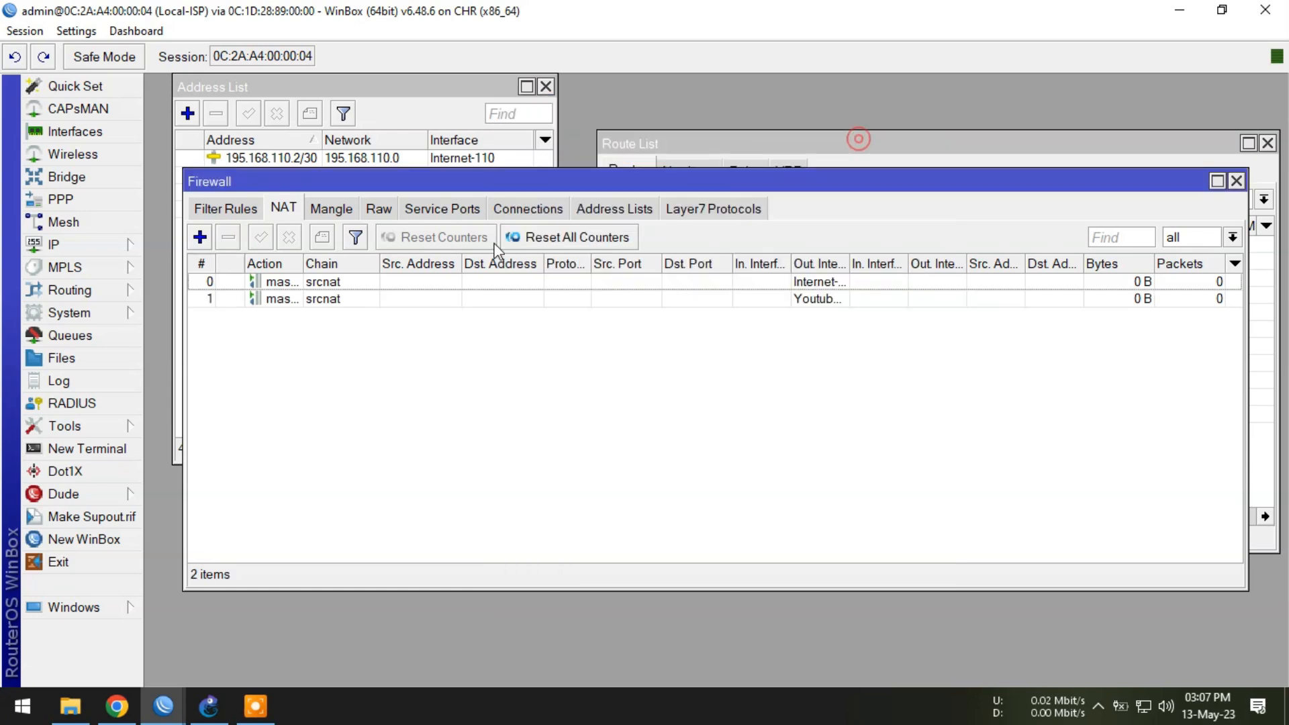
Add a srcnat NAT rule that masquerades traffic leaving through the Facebook-120 interface.
{"action": "left_click", "coordinate": [200, 237]}
{"action": "left_click", "coordinate": [531, 132]}
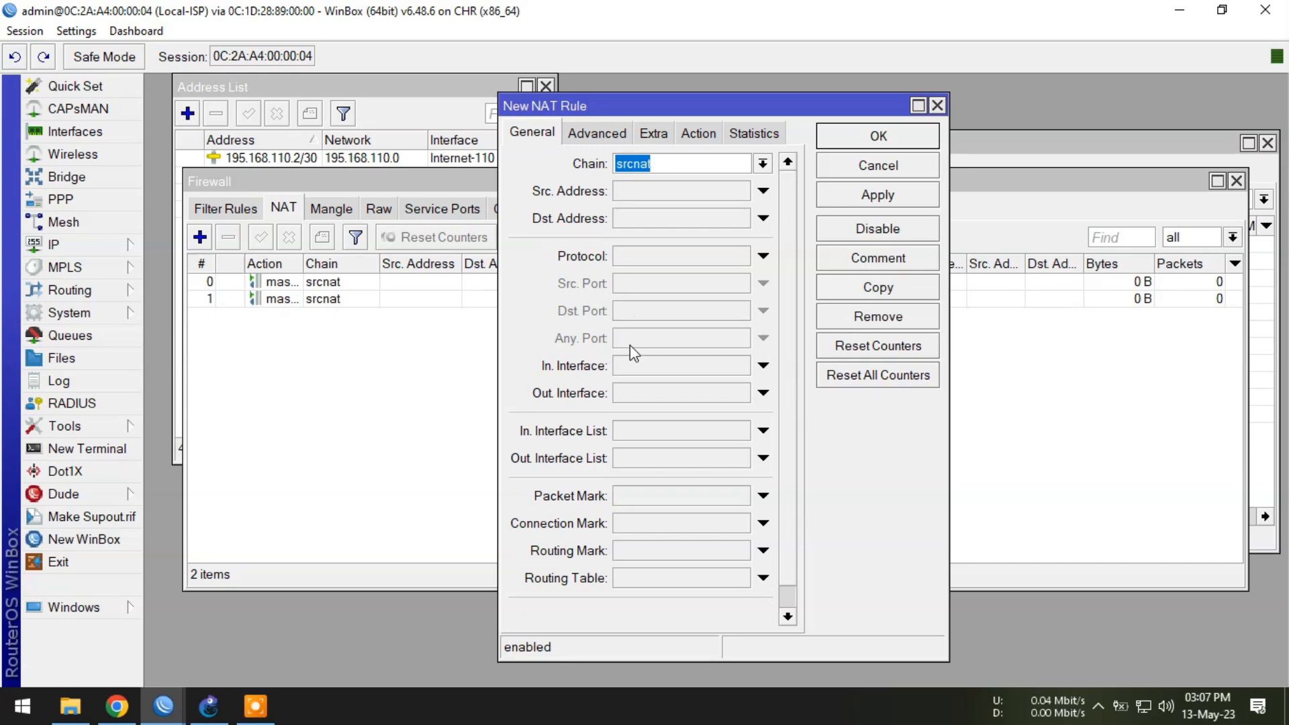
{"action": "left_click", "coordinate": [627, 396]}
{"action": "left_click", "coordinate": [638, 394]}
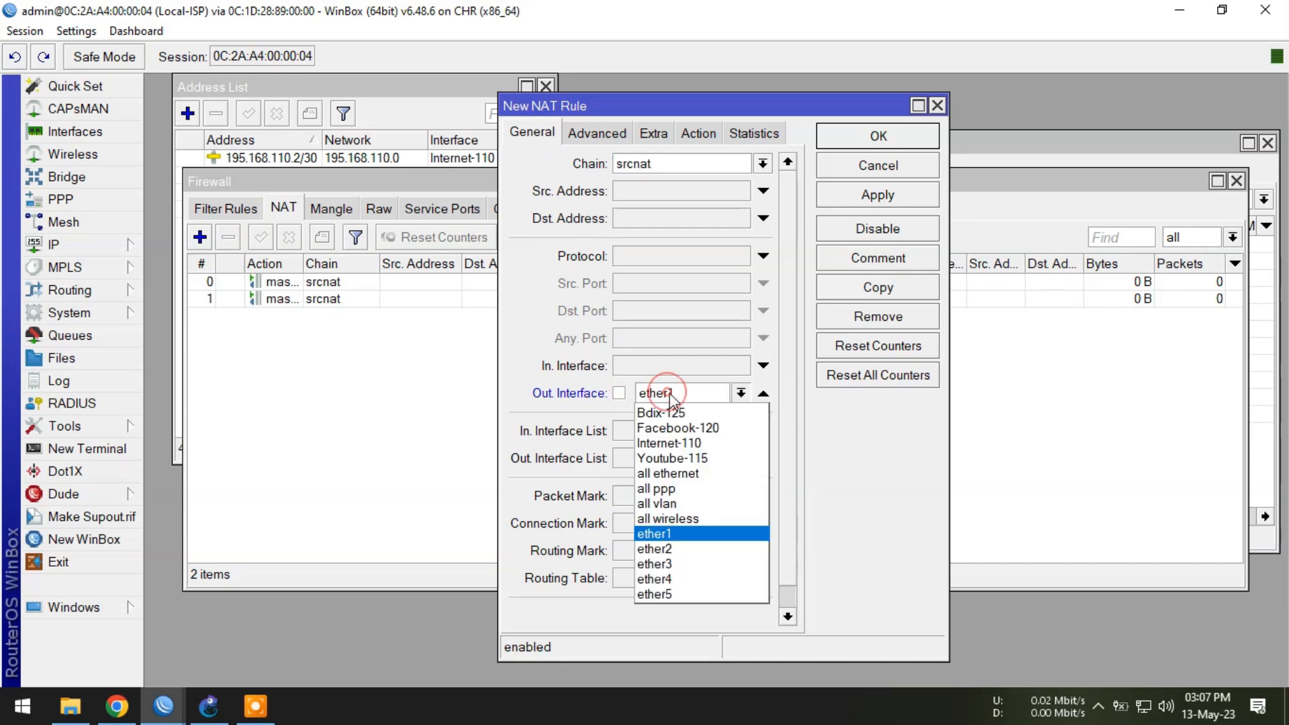
{"action": "left_click", "coordinate": [675, 428]}
{"action": "left_click", "coordinate": [699, 133]}
{"action": "left_click", "coordinate": [672, 164]}
{"action": "left_click", "coordinate": [644, 274]}
{"action": "left_click", "coordinate": [879, 135]}
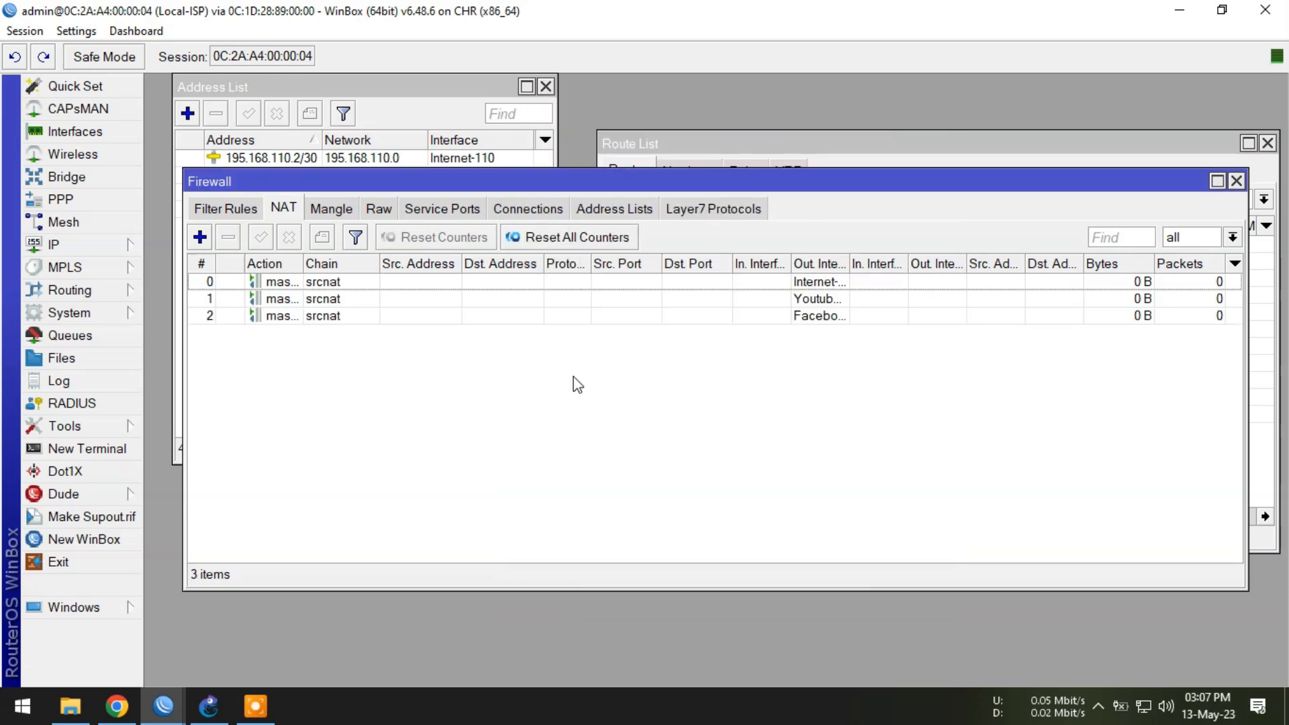
Add a srcnat NAT rule that masquerades traffic leaving through the Bdix-125 interface.
{"action": "left_click", "coordinate": [200, 236]}
{"action": "left_click", "coordinate": [512, 143]}
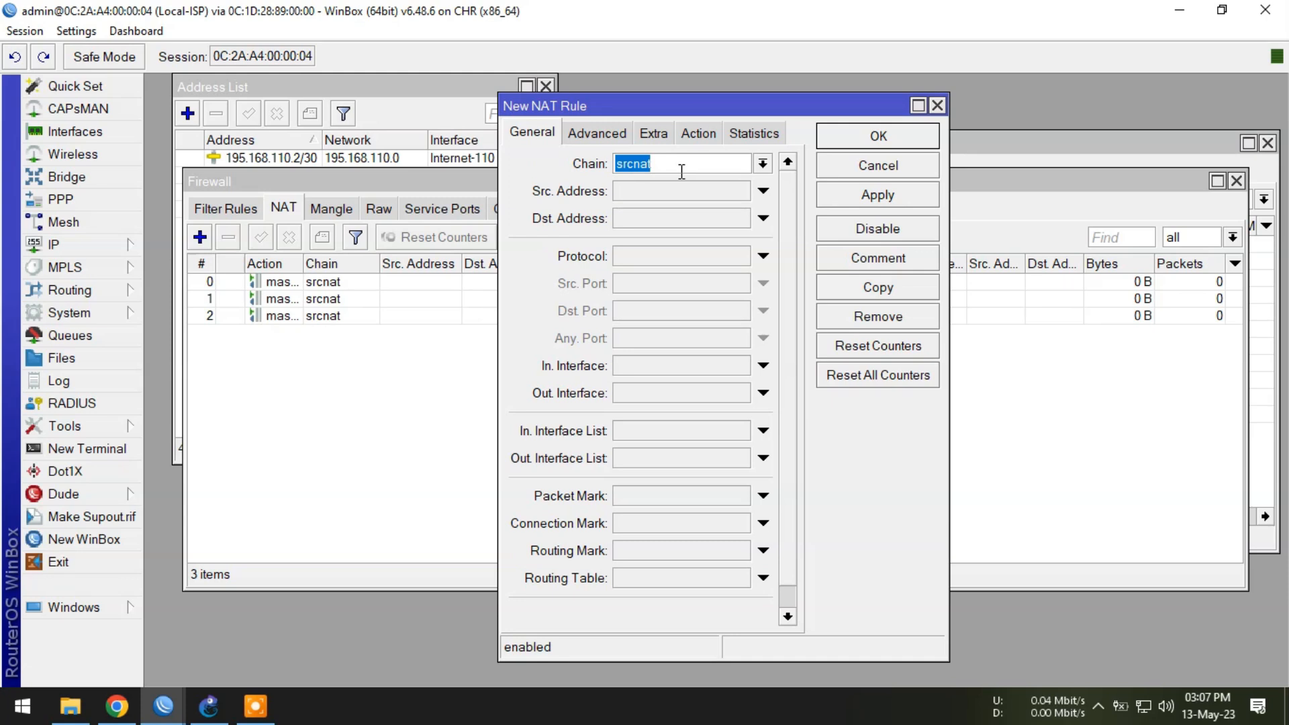
{"action": "left_click", "coordinate": [636, 394]}
{"action": "left_click", "coordinate": [668, 394]}
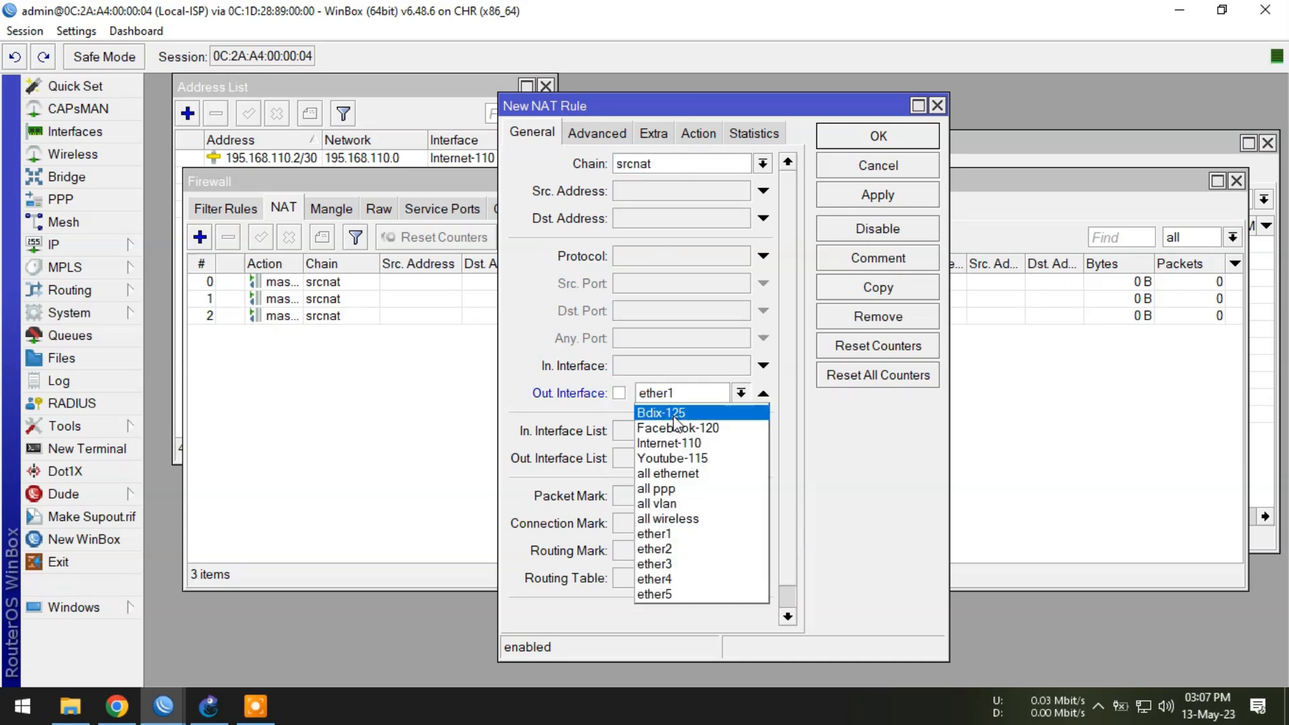
{"action": "left_click", "coordinate": [674, 414]}
{"action": "left_click", "coordinate": [698, 133]}
{"action": "left_click", "coordinate": [654, 168]}
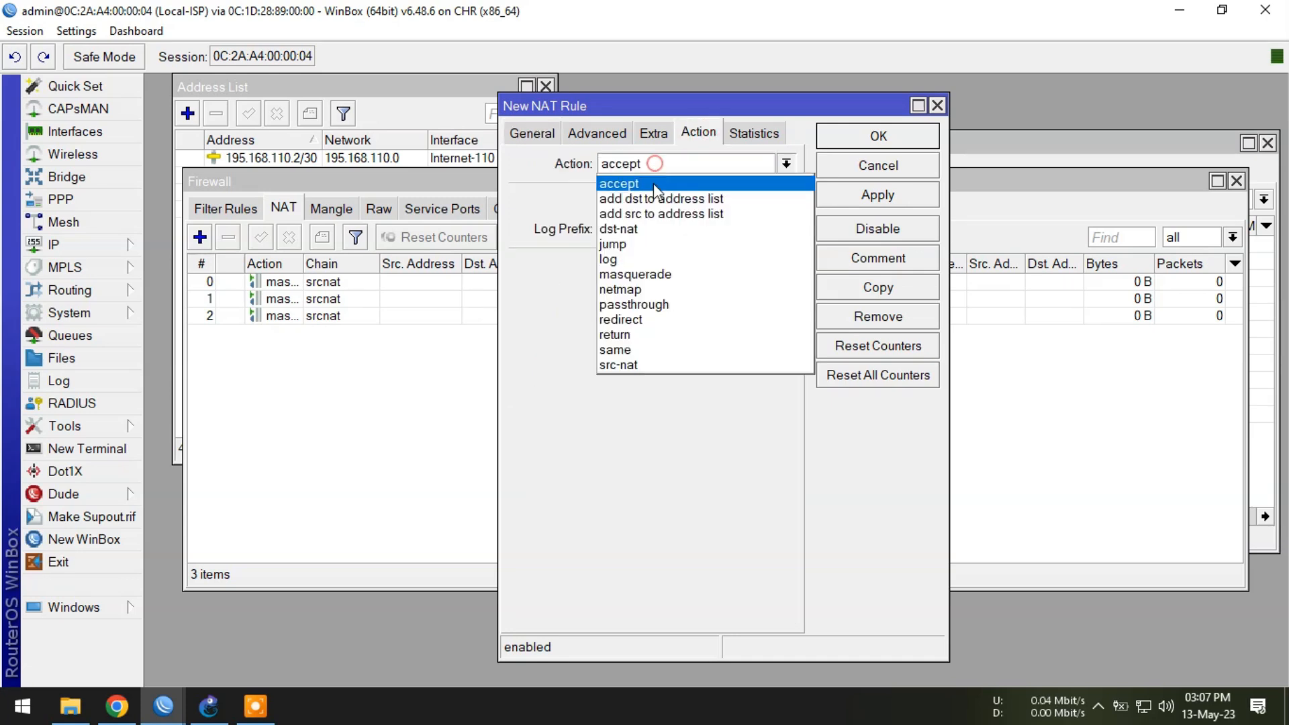
{"action": "left_click", "coordinate": [646, 278]}
{"action": "left_click", "coordinate": [862, 141]}
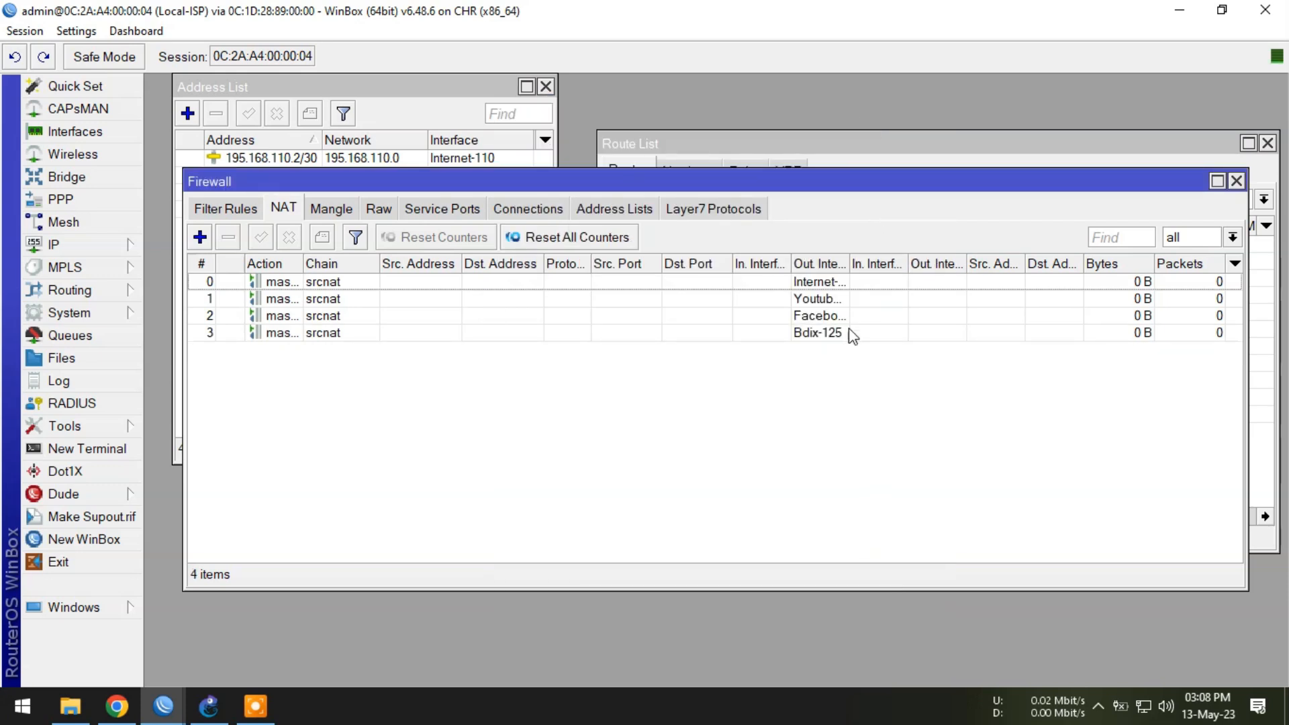
Widen the Out. Interface column and move the Internet-110 rule to the end of the NAT list.
{"action": "left_click_drag", "start_coordinate": [849, 268], "coordinate": [880, 267]}
{"action": "left_click", "coordinate": [829, 281]}
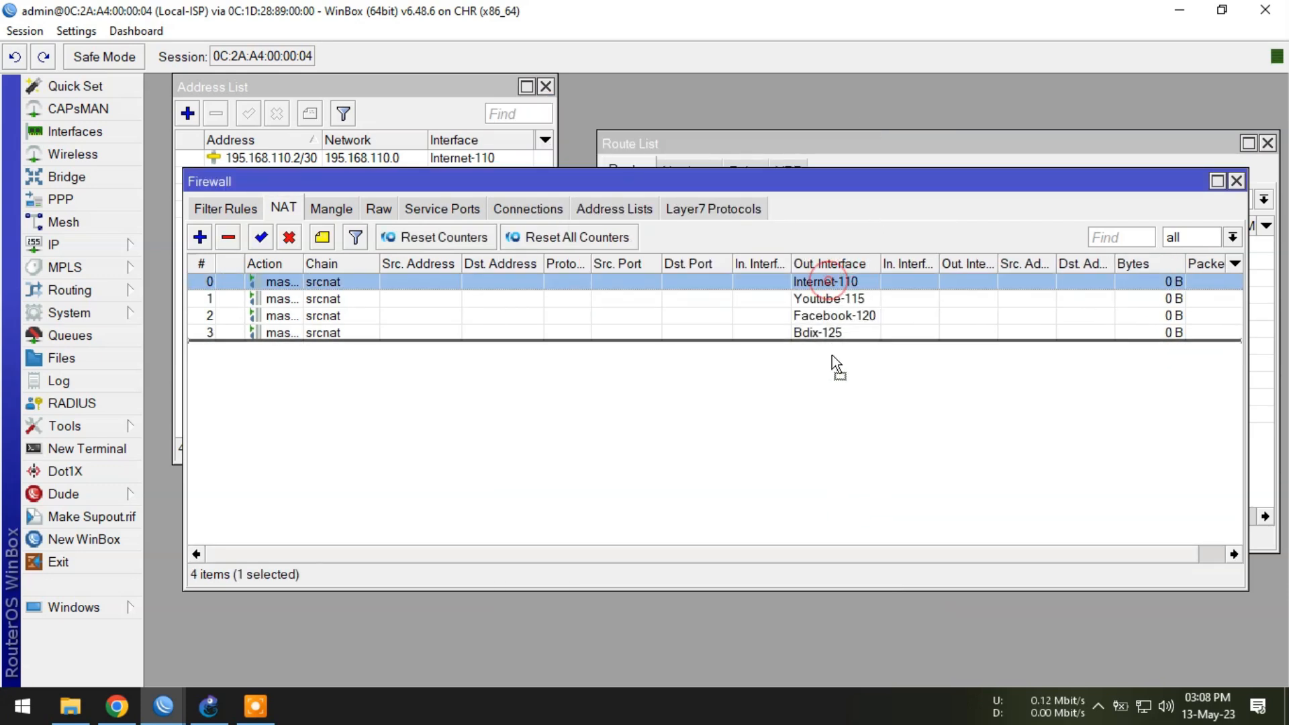
{"action": "left_click", "coordinate": [602, 411]}
Set the router's DNS server to 8.8.8.8, save the settings and close all open configuration windows.
{"action": "left_click", "coordinate": [61, 244]}
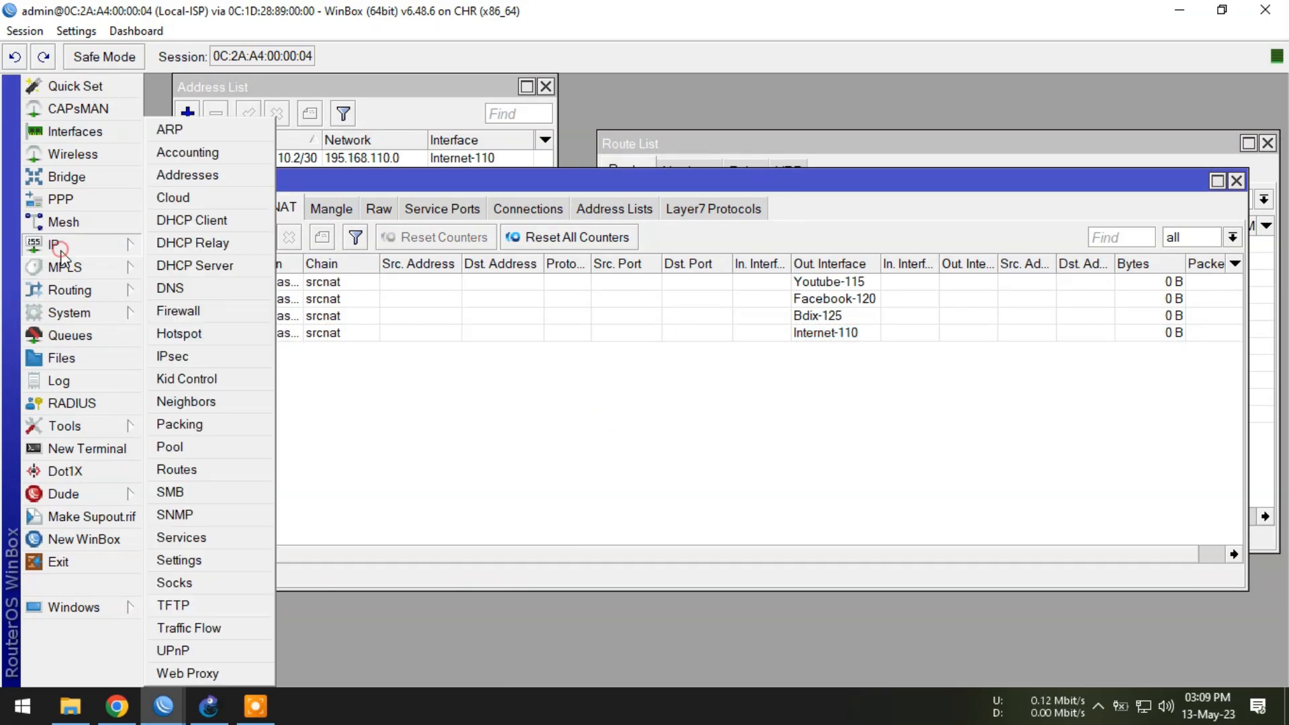
{"action": "left_click", "coordinate": [201, 294]}
{"action": "left_click", "coordinate": [705, 200]}
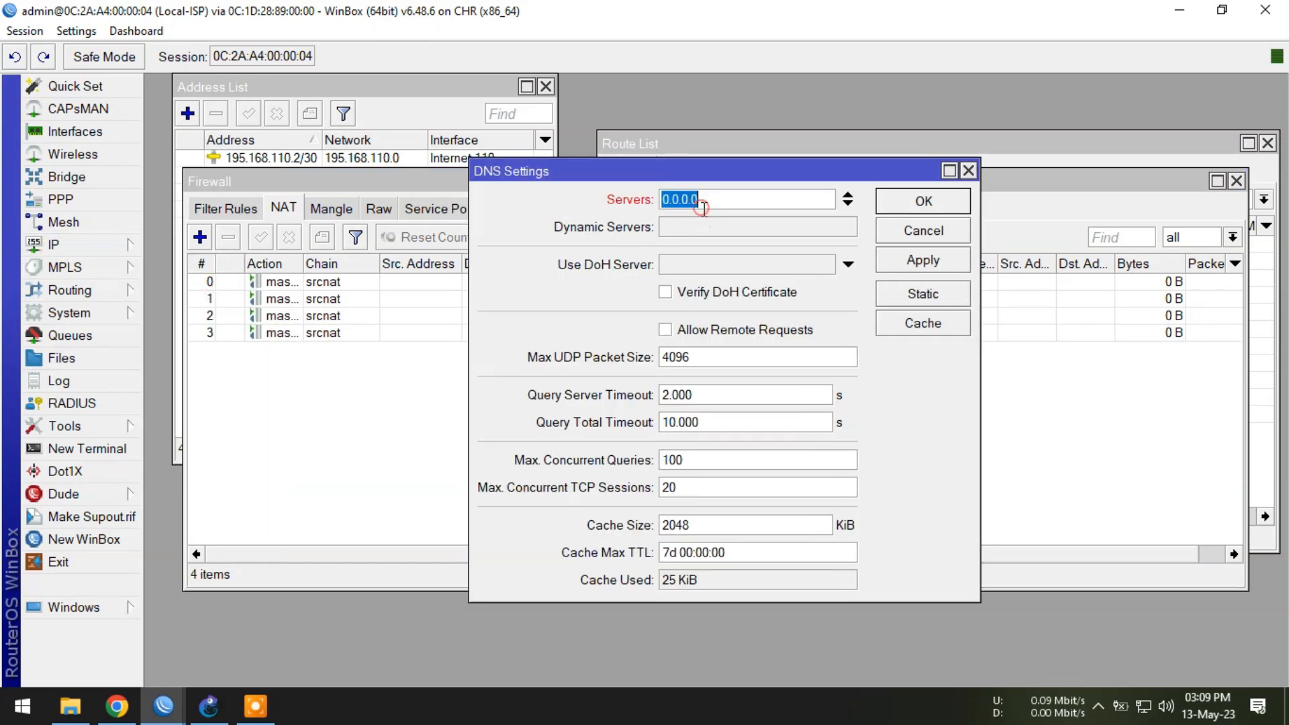
{"action": "type", "text": "8.8.8.8"}
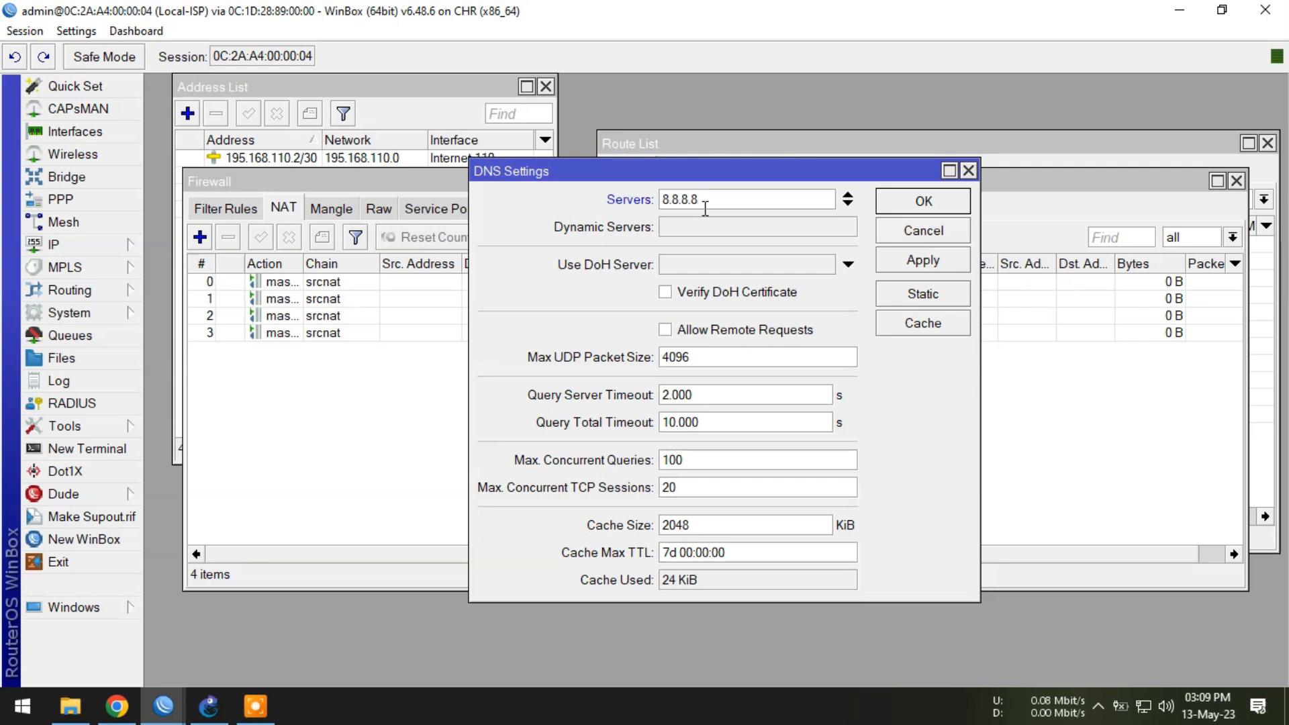
{"action": "left_click", "coordinate": [942, 206]}
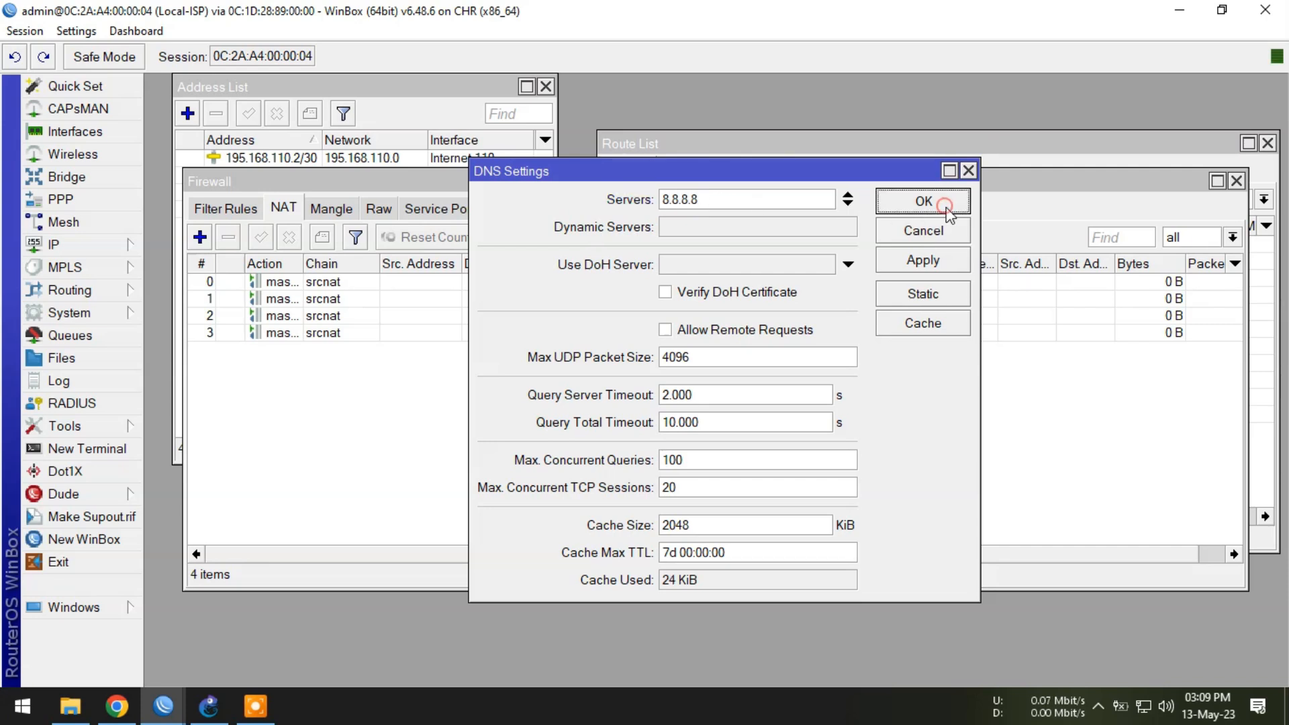
{"action": "left_click", "coordinate": [24, 31]}
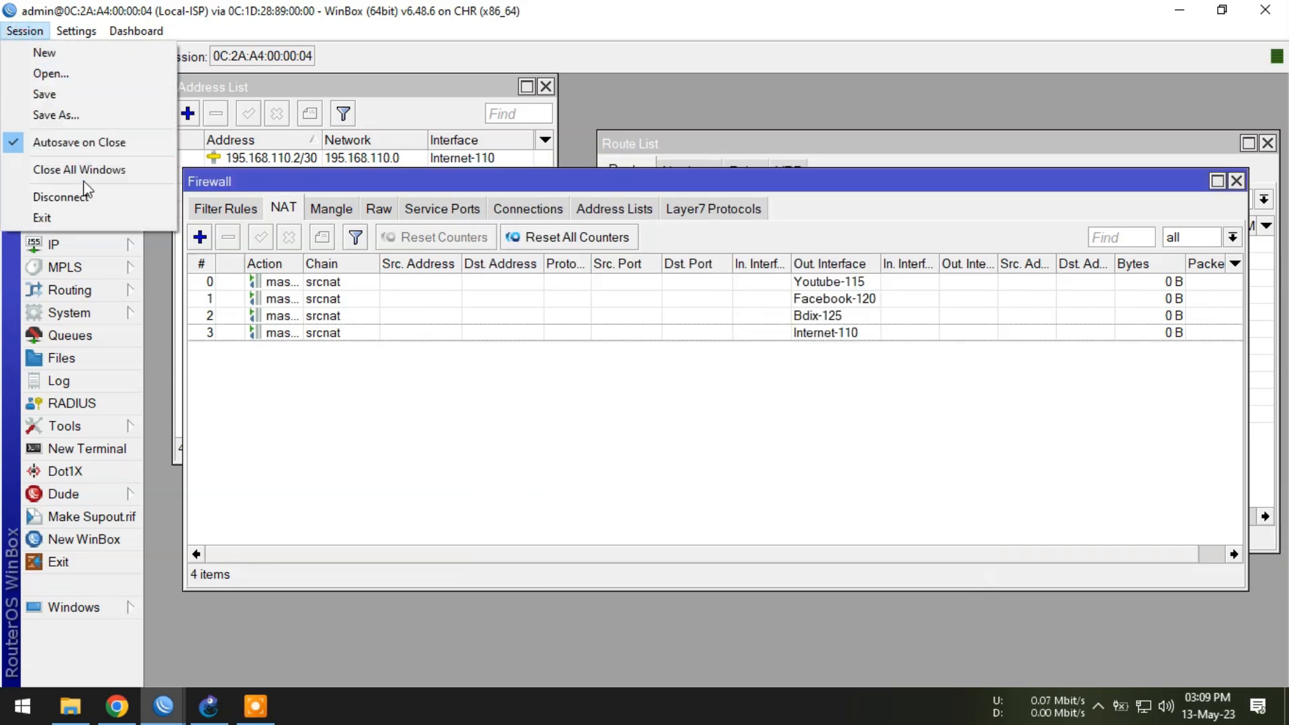
{"action": "left_click", "coordinate": [83, 170]}
Examine the four VLANs under ether1 in the interface list and switch to the GNS3 topology.
{"action": "left_click", "coordinate": [74, 132]}
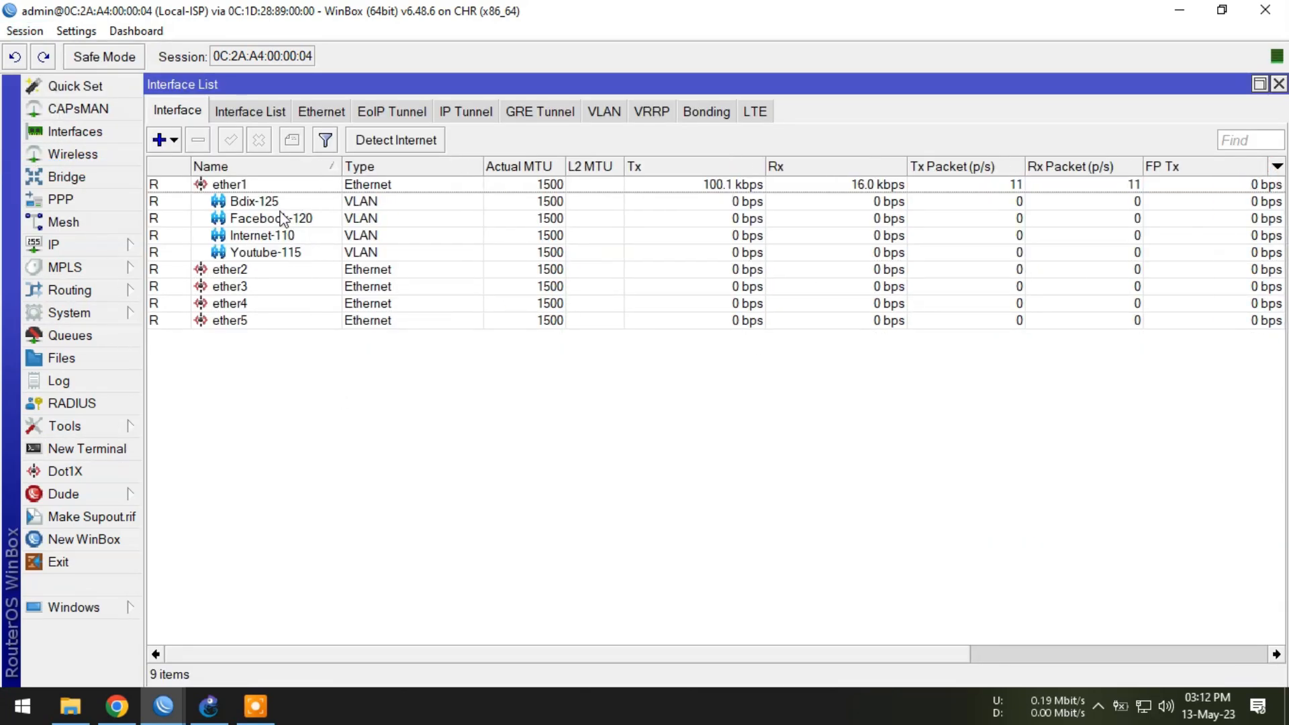
{"action": "left_click", "coordinate": [282, 202]}
{"action": "left_click", "coordinate": [289, 253], "text": "shift"}
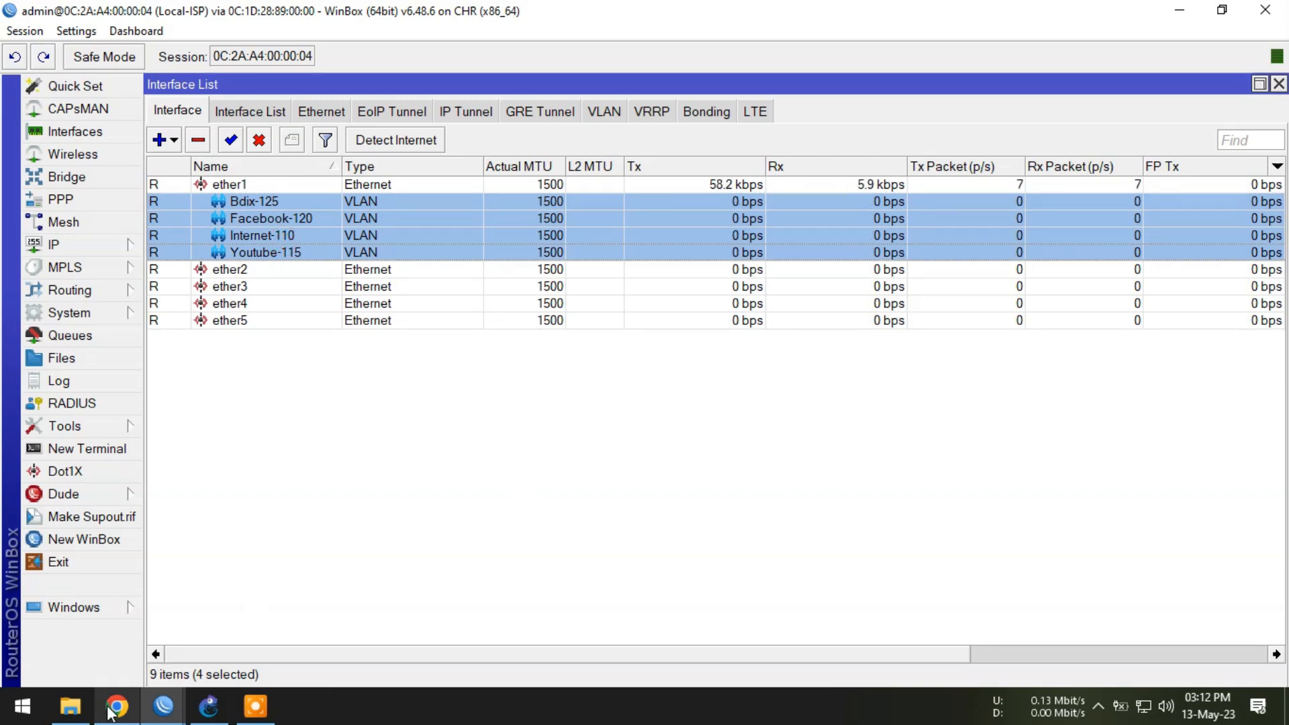
{"action": "left_click", "coordinate": [209, 705]}
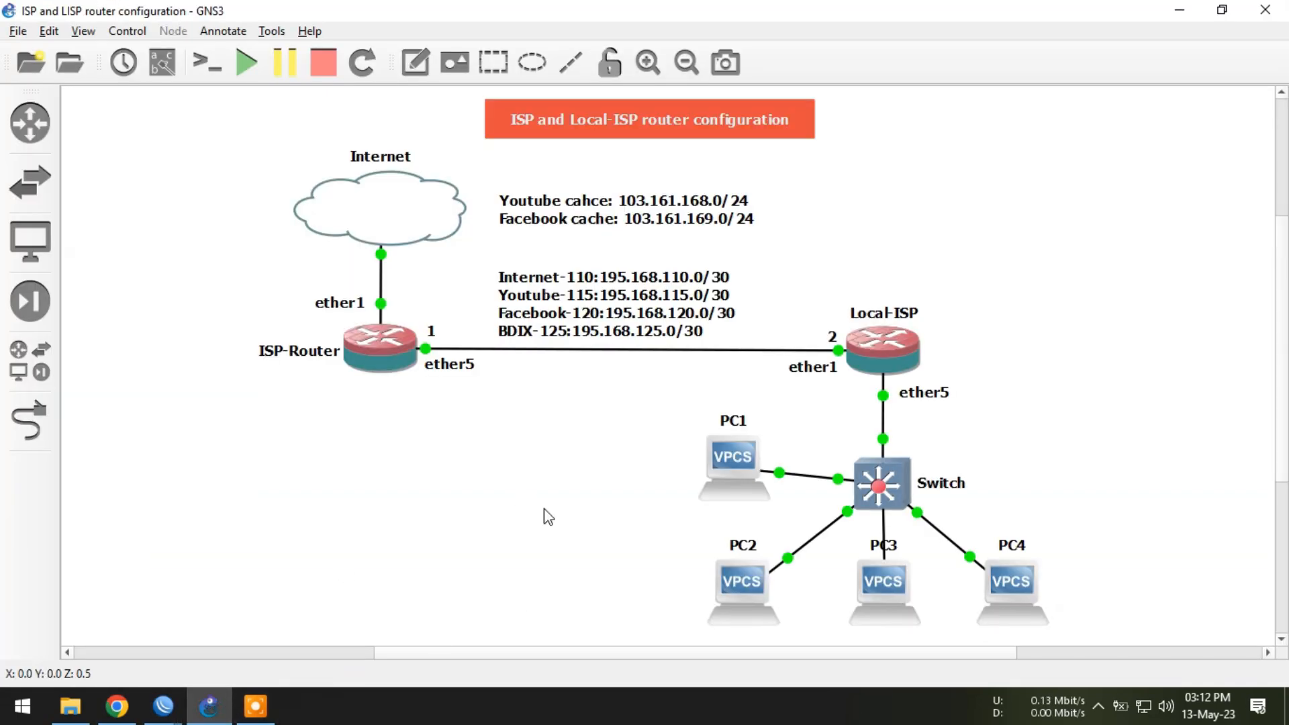